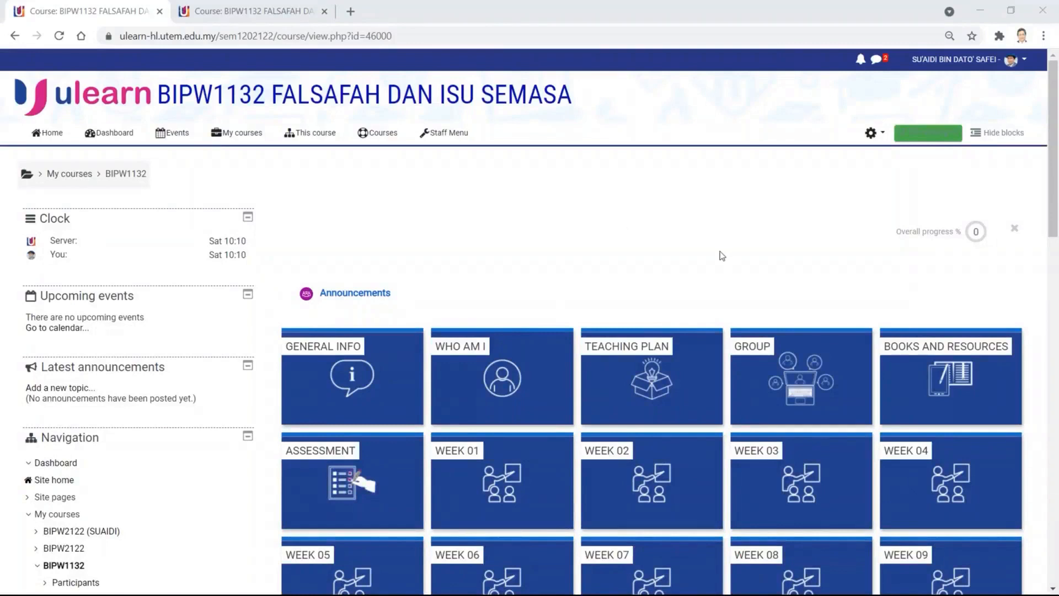
- Scroll through the BIPW1132 course page to look over its weeks and sections
scroll(720, 251, "down", 1)
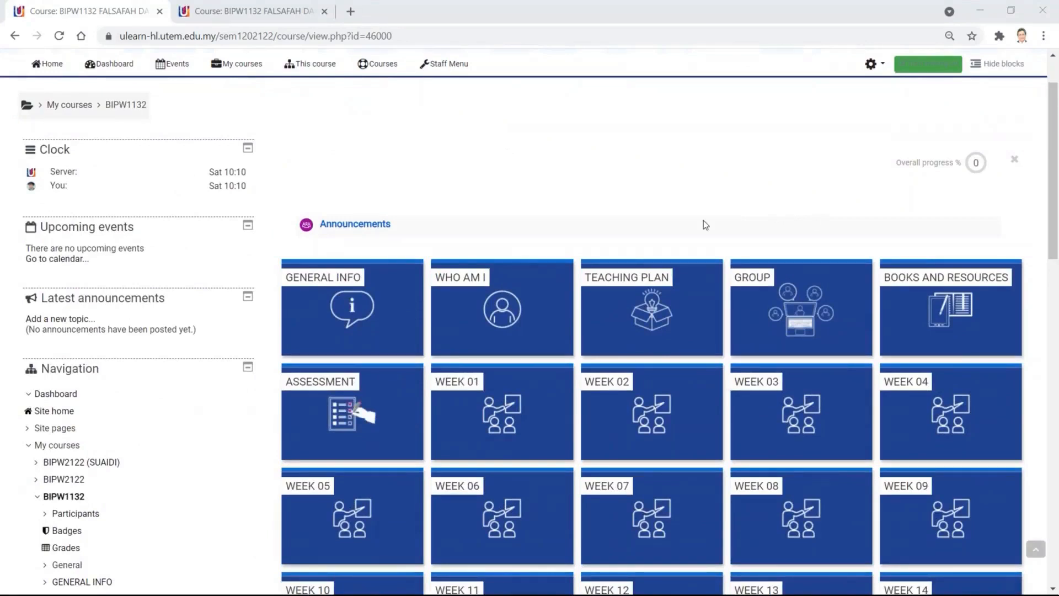
scroll(989, 482, "down", 3)
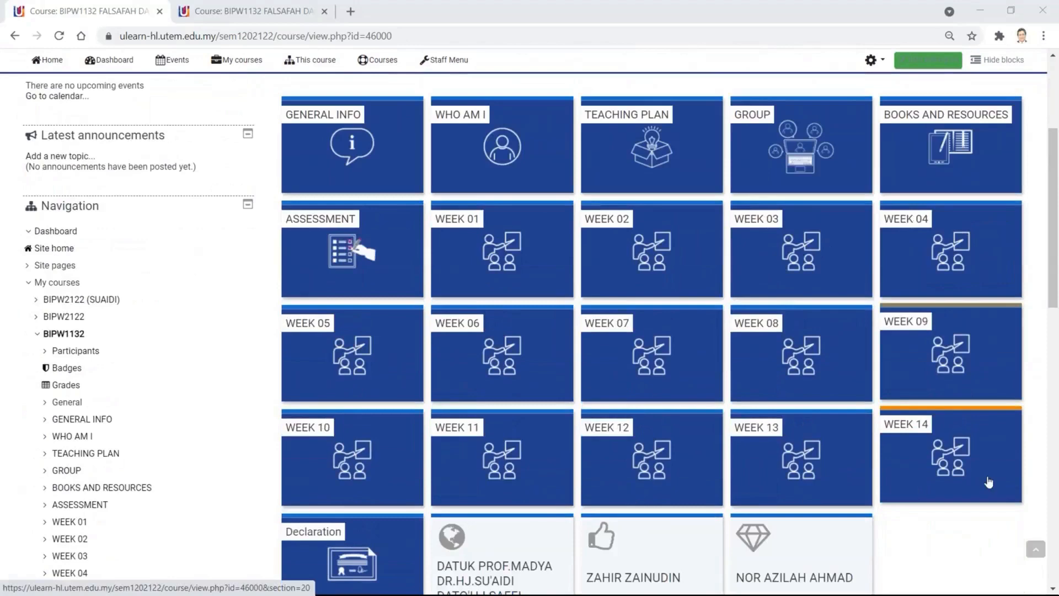
scroll(646, 321, "up", 1)
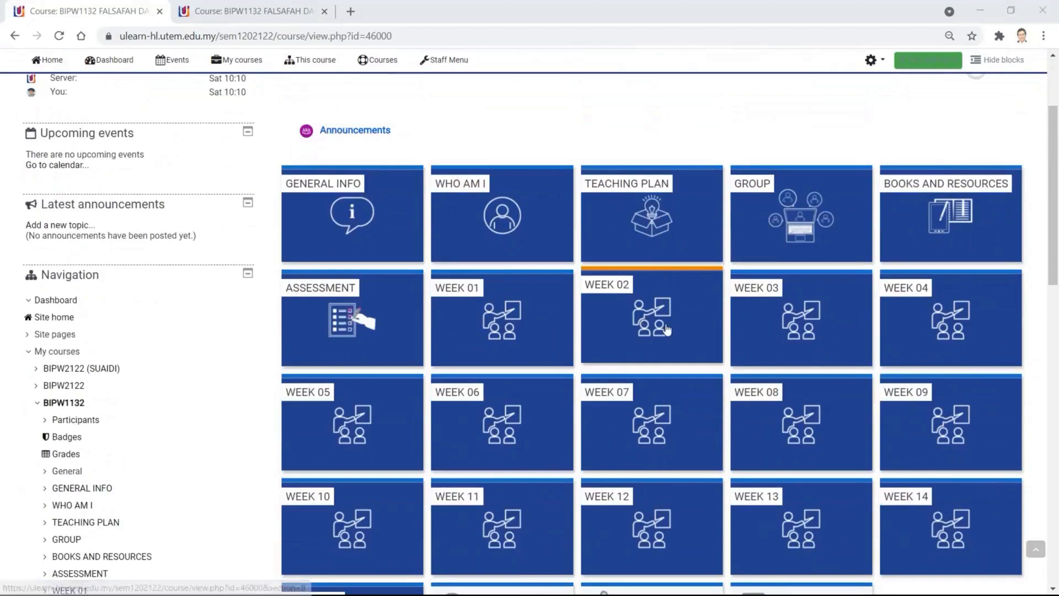
scroll(655, 329, "down", 1)
scroll(656, 330, "down", 1)
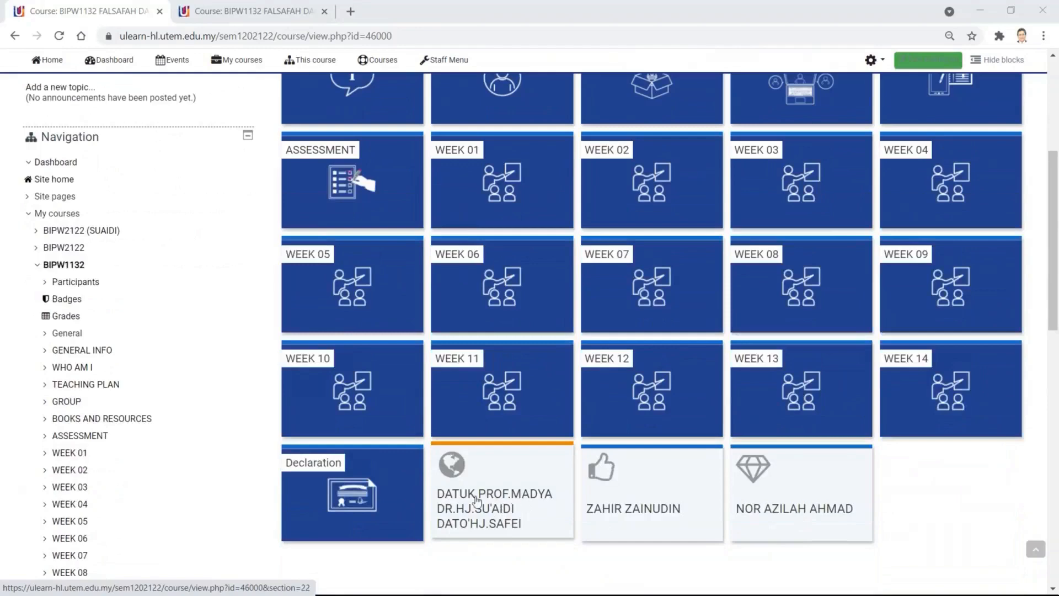
scroll(483, 436, "up", 3)
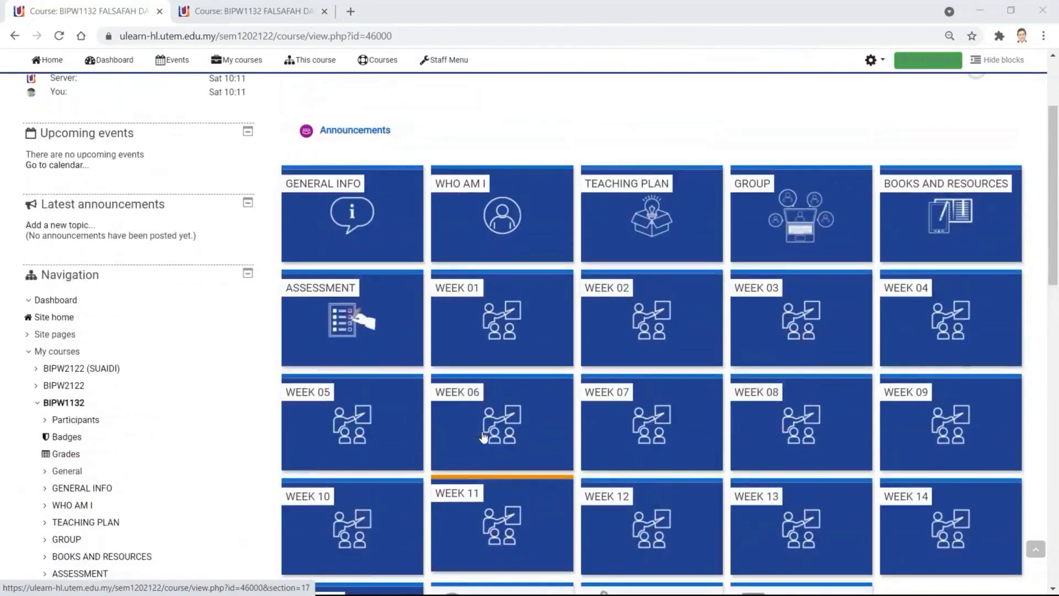
scroll(467, 421, "down", 3)
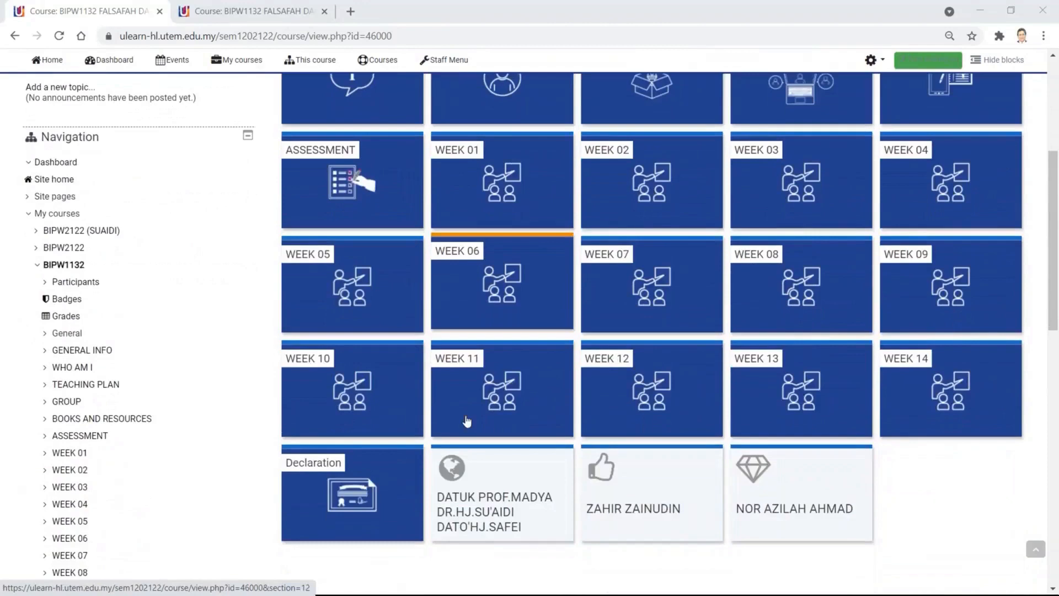
scroll(467, 421, "down", 3)
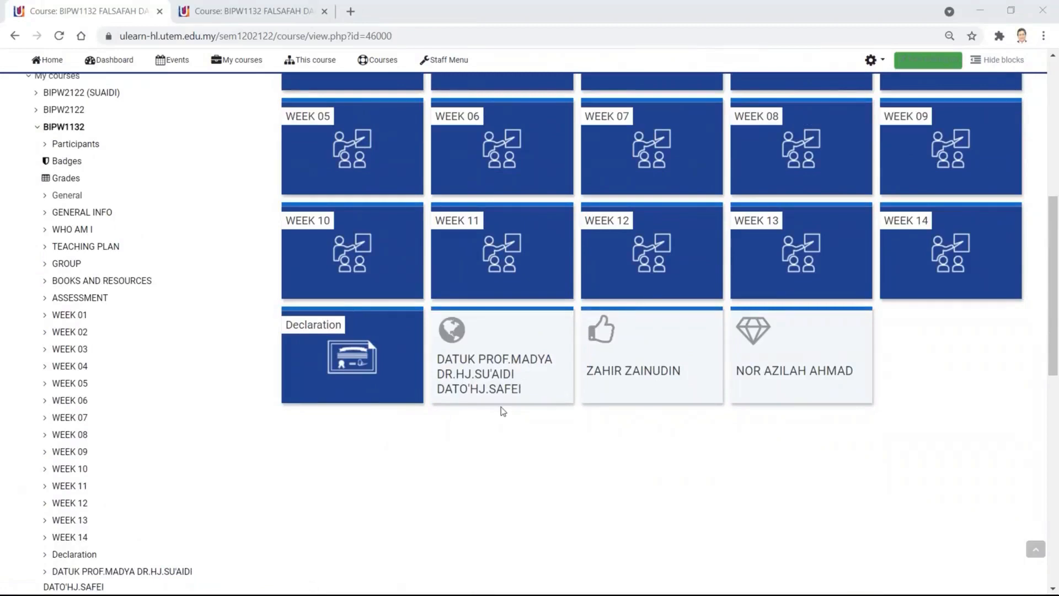
scroll(505, 376, "up", 4)
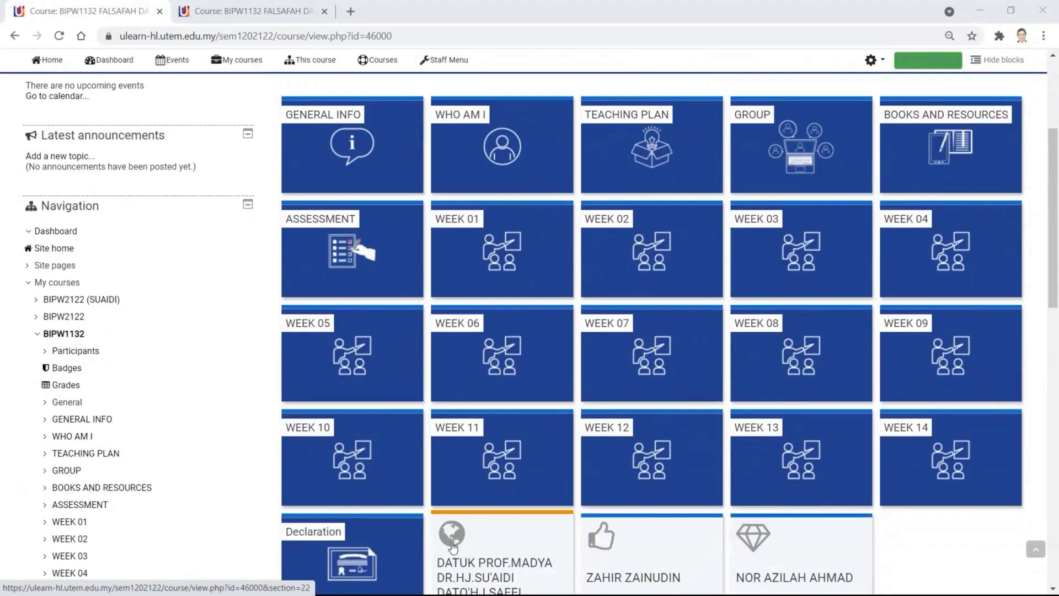
scroll(161, 478, "down", 3)
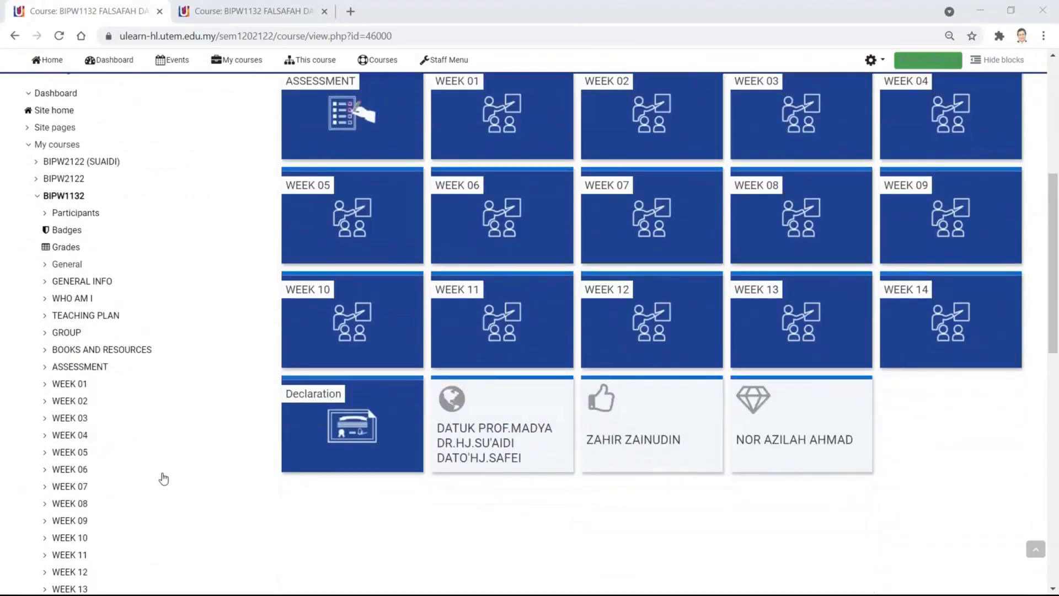
scroll(163, 478, "down", 1)
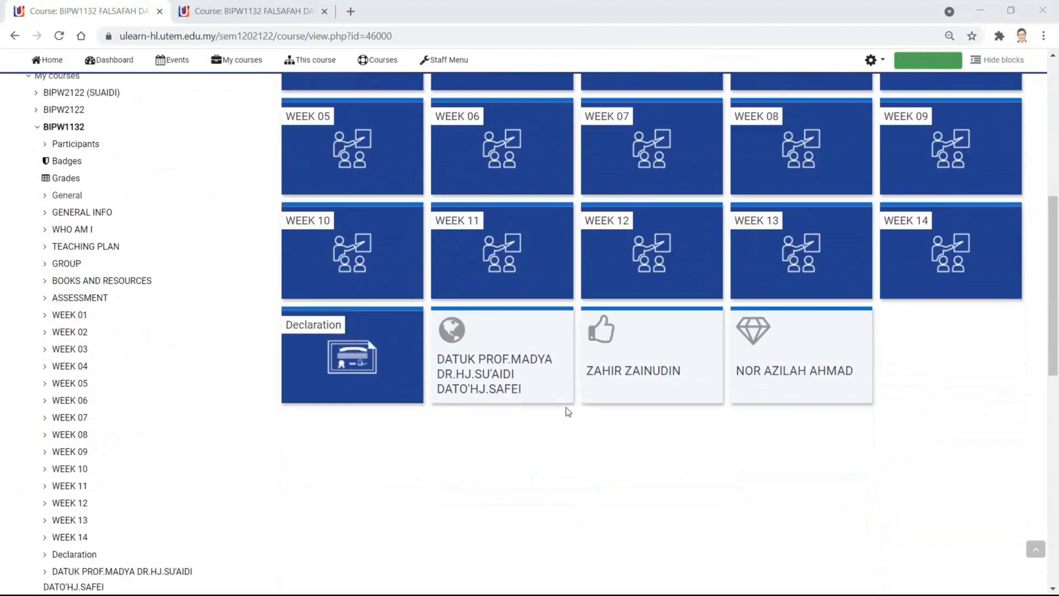
scroll(557, 431, "up", 1)
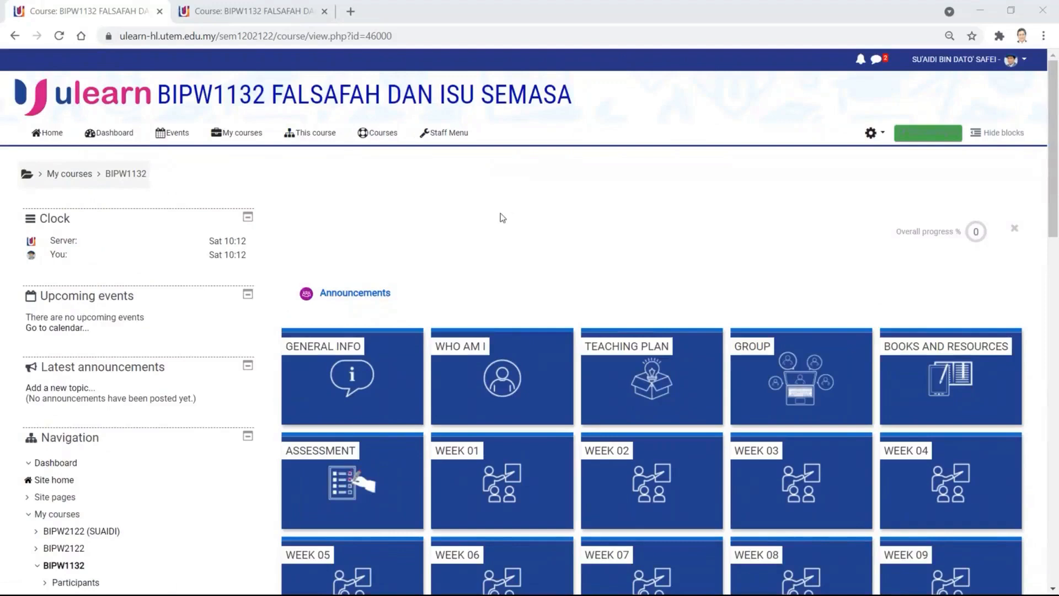
scroll(530, 213, "down", 2)
scroll(530, 213, "up", 2)
- Turn editing on for the BIPW1132 course page, reloading it when the page stalls
left_click(929, 137)
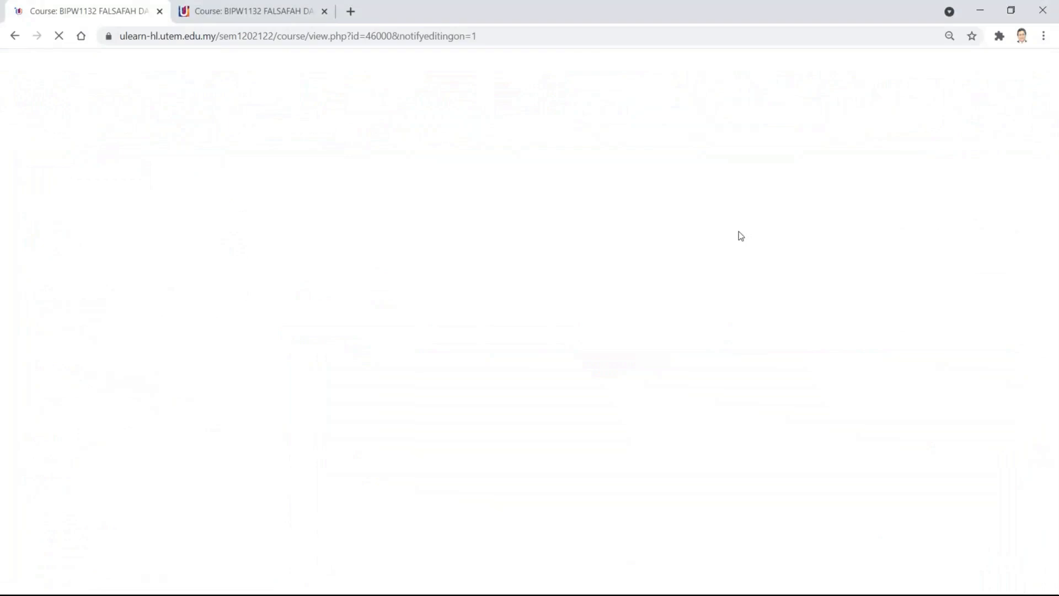
left_click(57, 36)
left_click(58, 37)
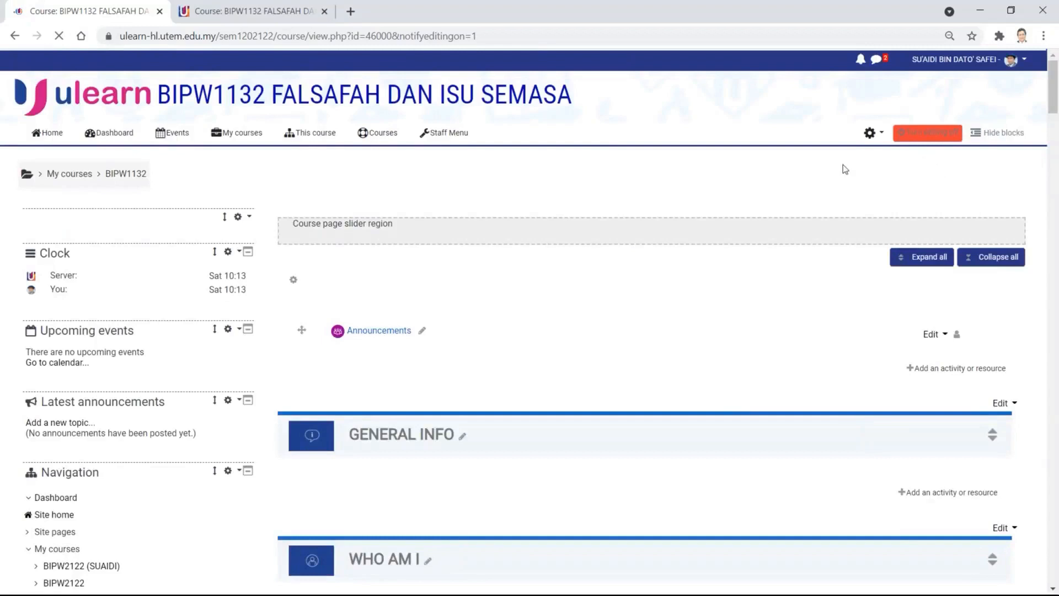
scroll(726, 246, "down", 2)
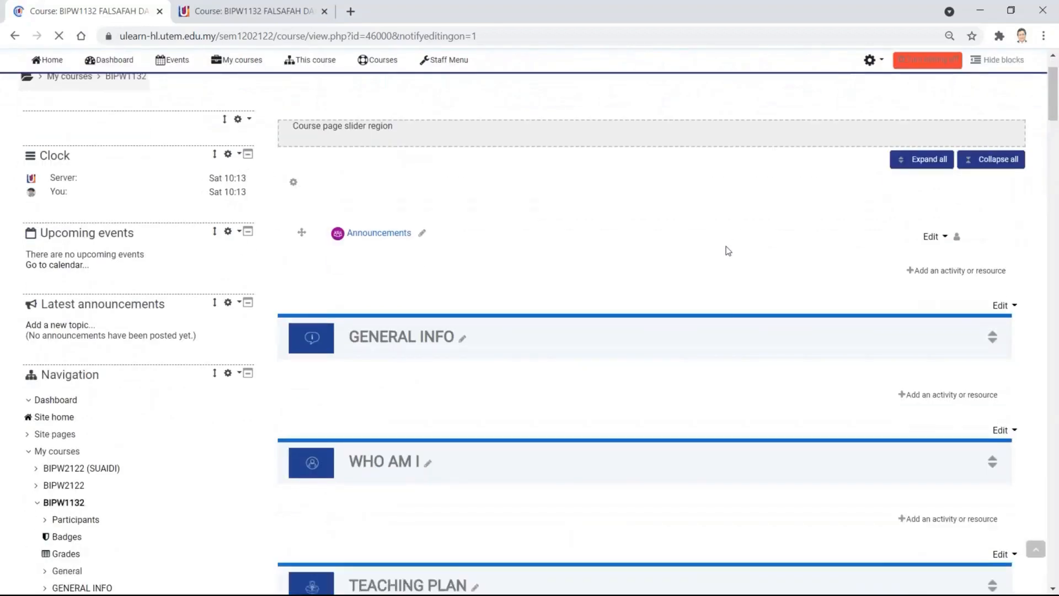
scroll(726, 246, "down", 1)
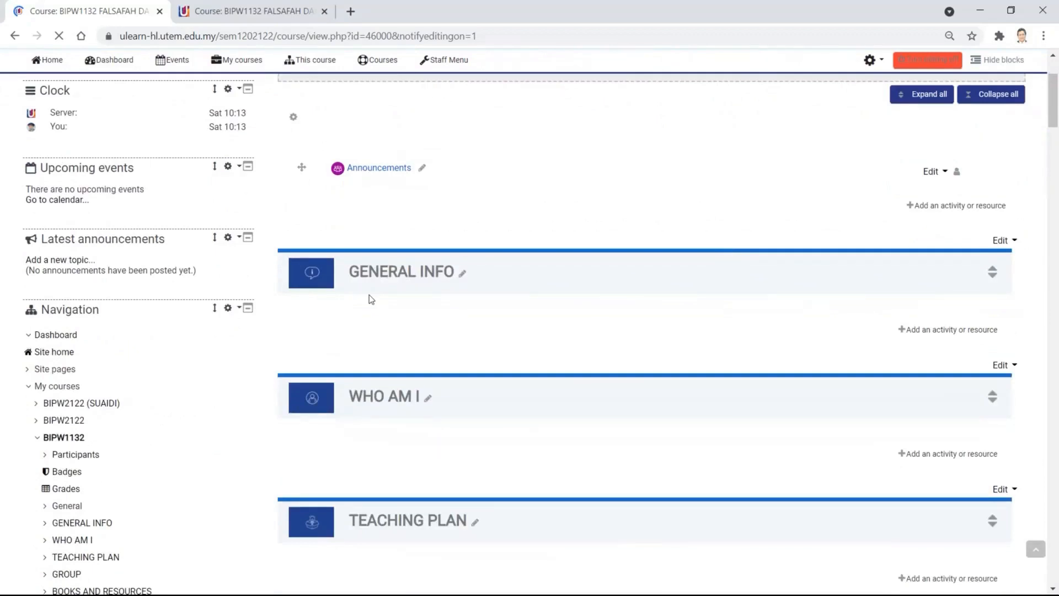
scroll(678, 354, "down", 1)
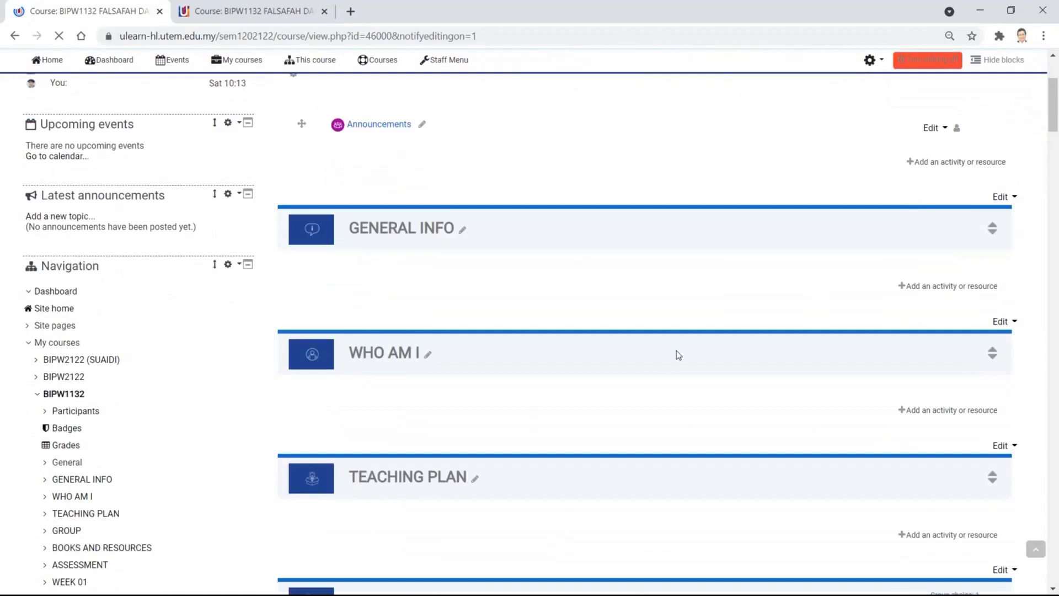
scroll(676, 350, "up", 3)
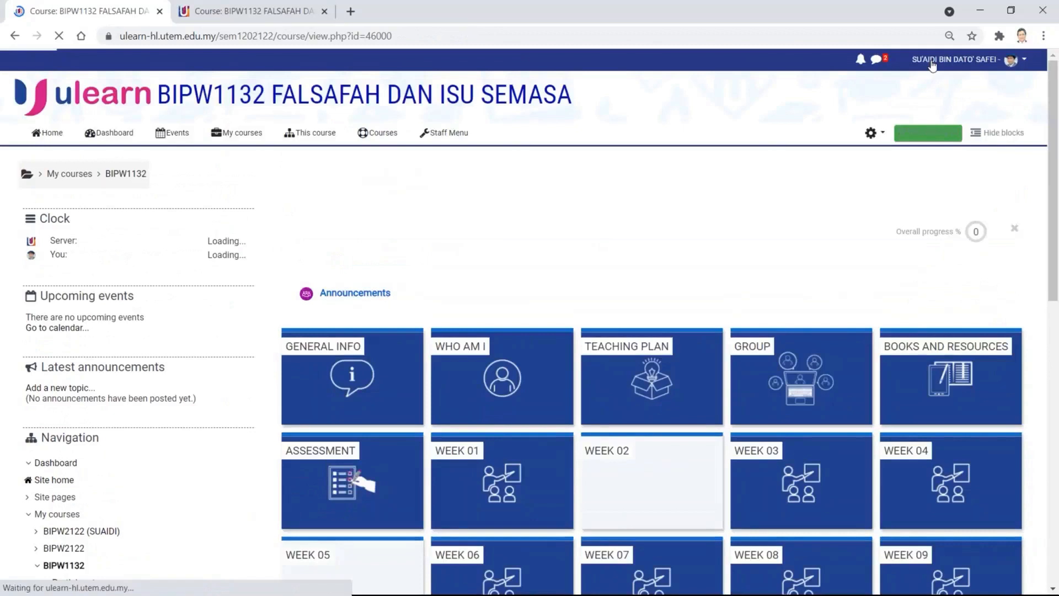
left_click(929, 133)
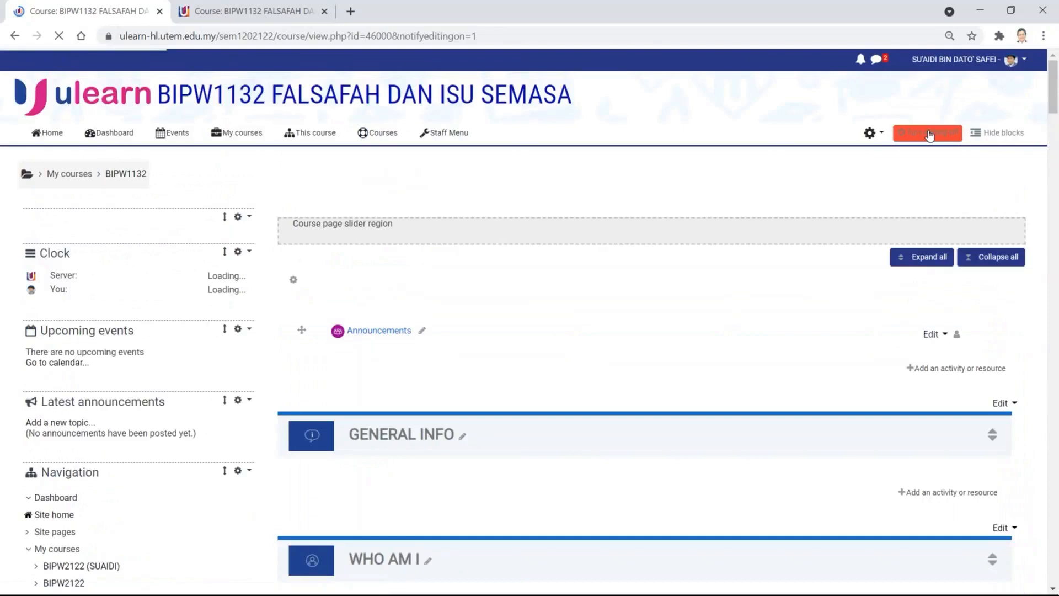
- Scroll past the weeks and Declaration to the lecturer section's Telegram group table
scroll(738, 362, "down", 20)
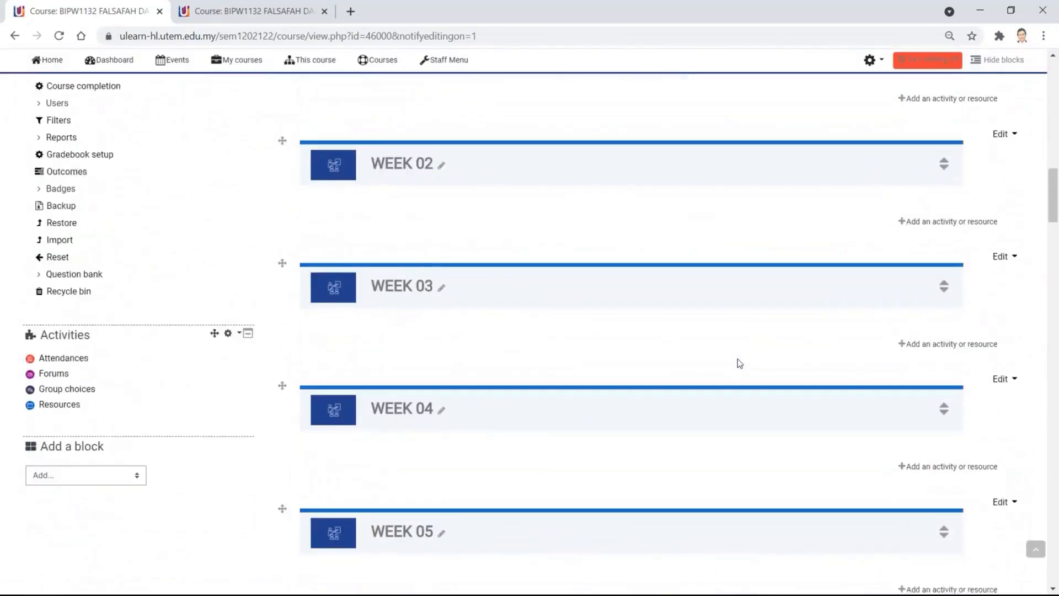
scroll(739, 363, "down", 15)
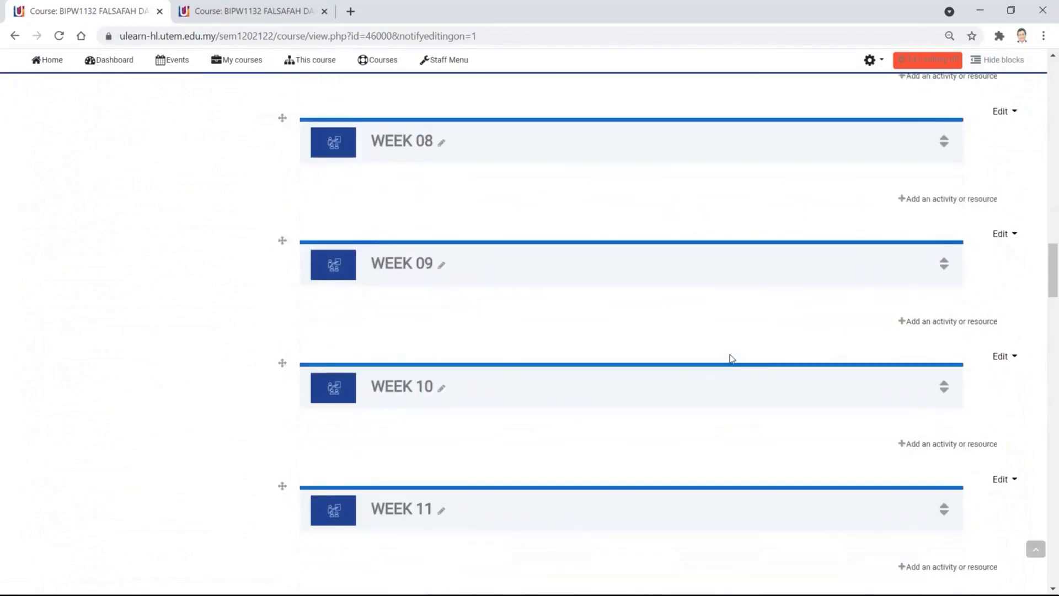
scroll(731, 358, "down", 7)
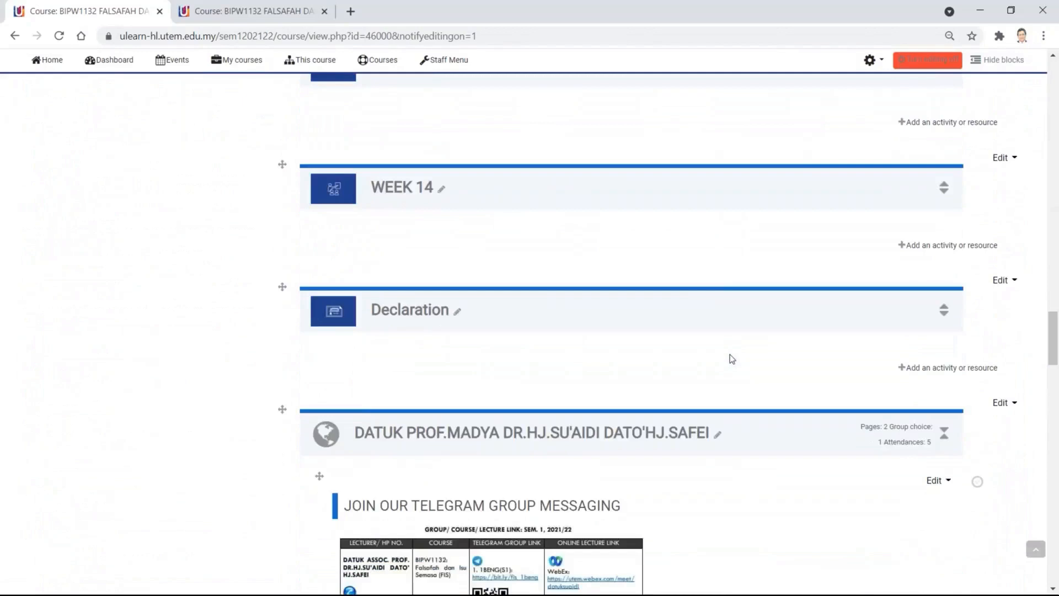
scroll(730, 354, "down", 3)
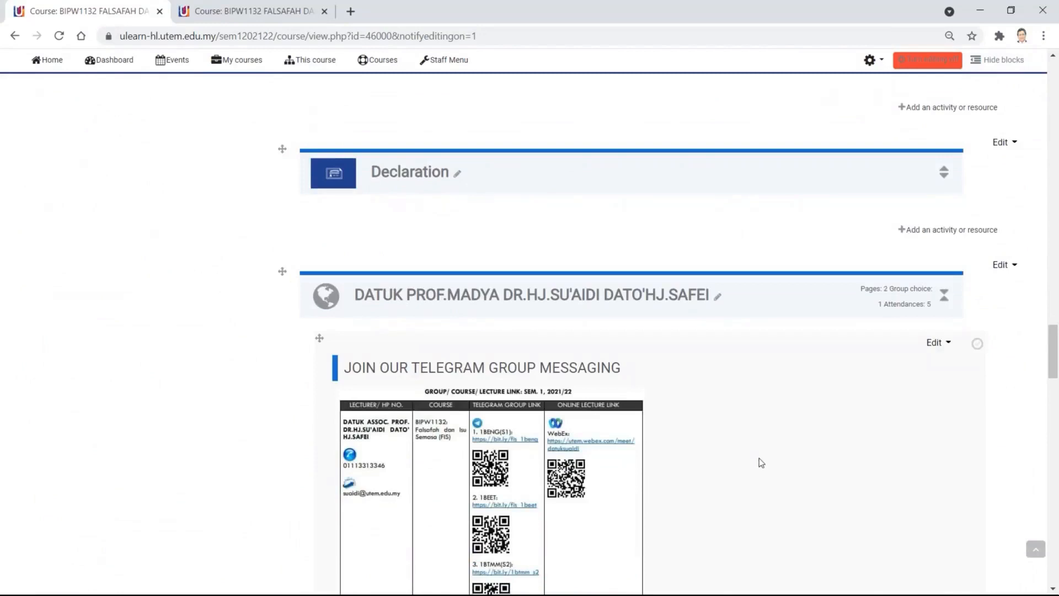
scroll(581, 215, "down", 7)
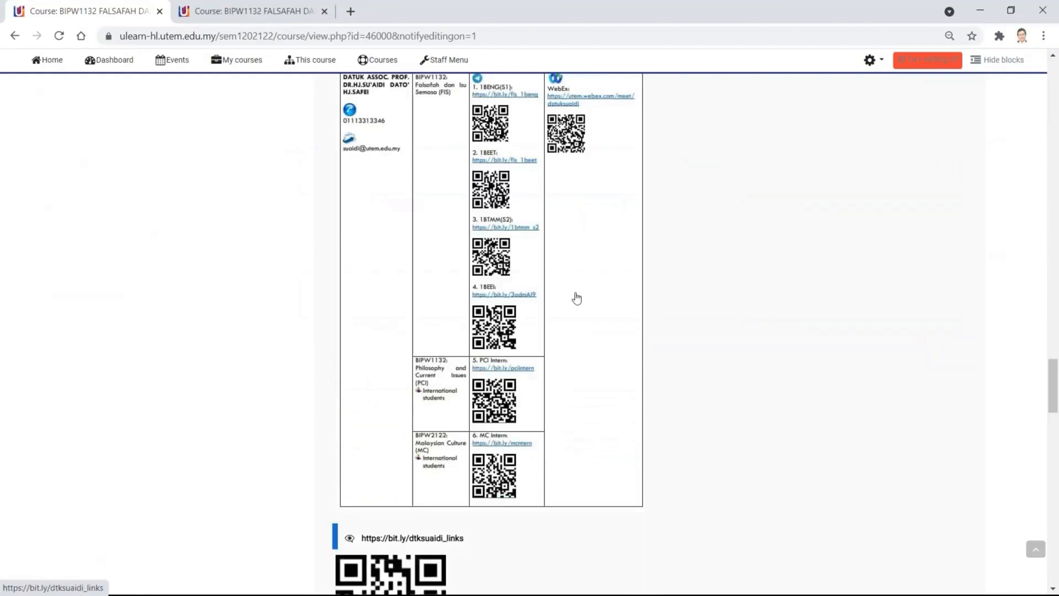
scroll(577, 298, "up", 1)
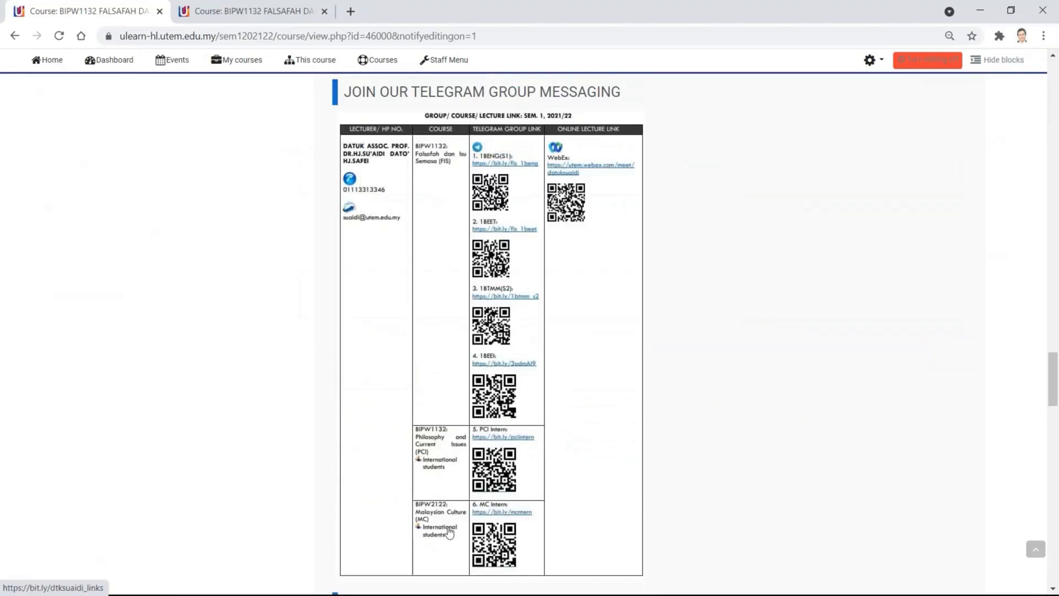
scroll(597, 469, "down", 1)
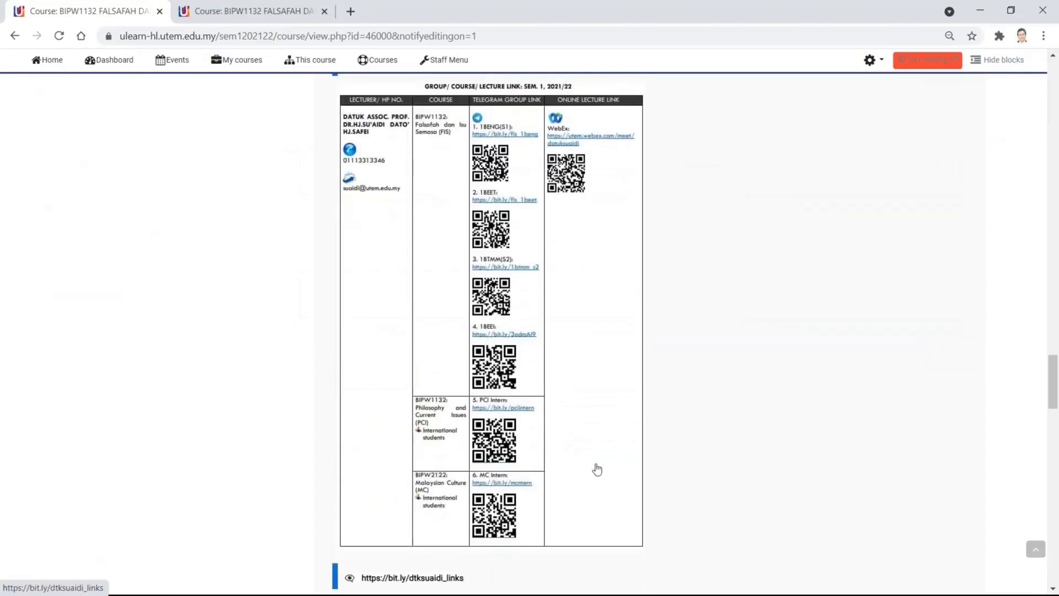
scroll(597, 469, "down", 1)
left_click(524, 336)
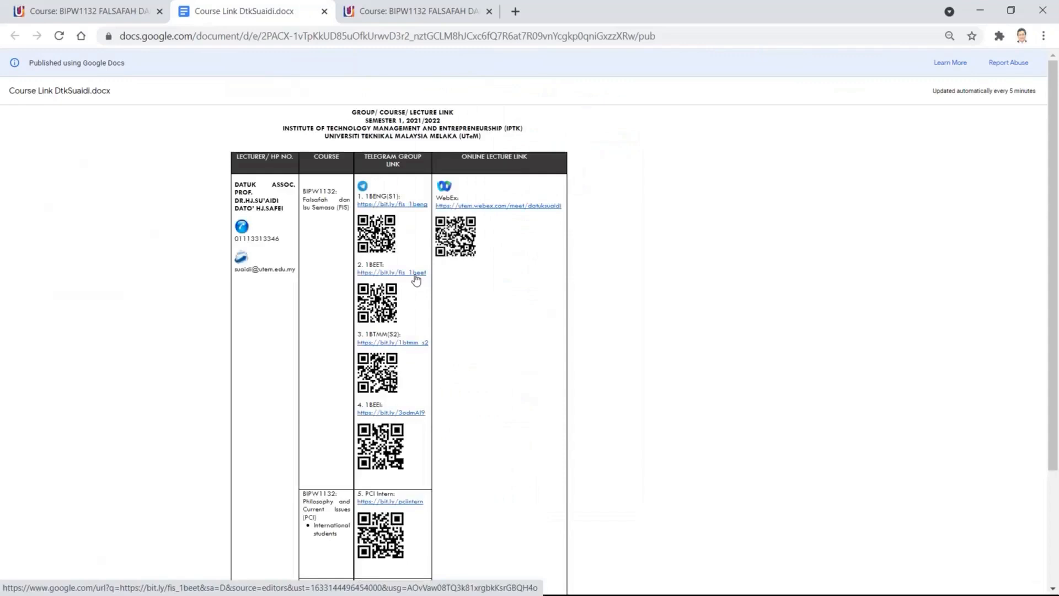
left_click(416, 272)
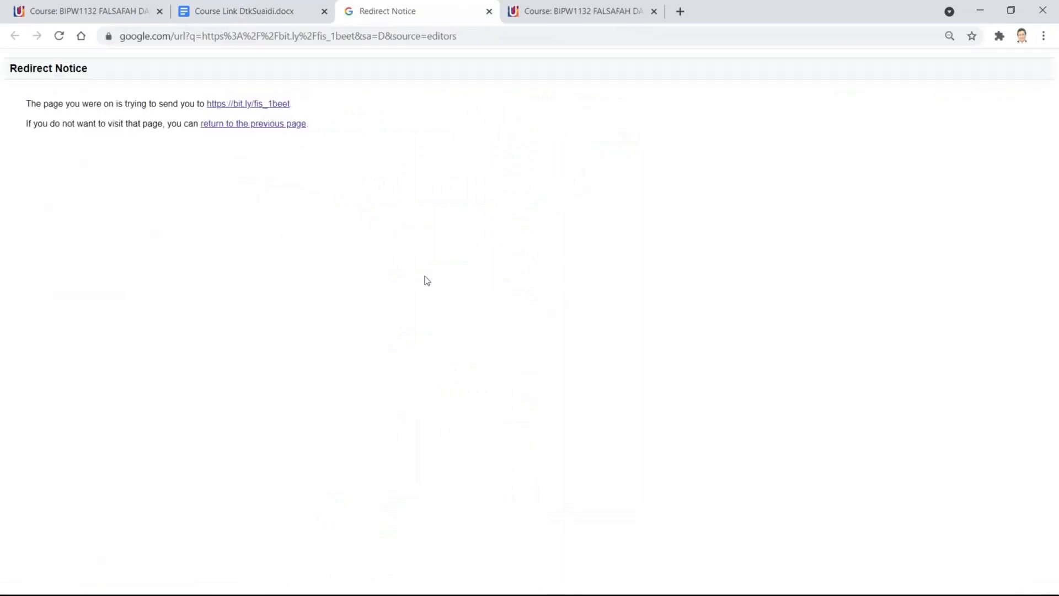
- Continue to the FIS 1BEET t.me join page, dismiss the Telegram Desktop prompt, and close the link document
left_click(273, 104)
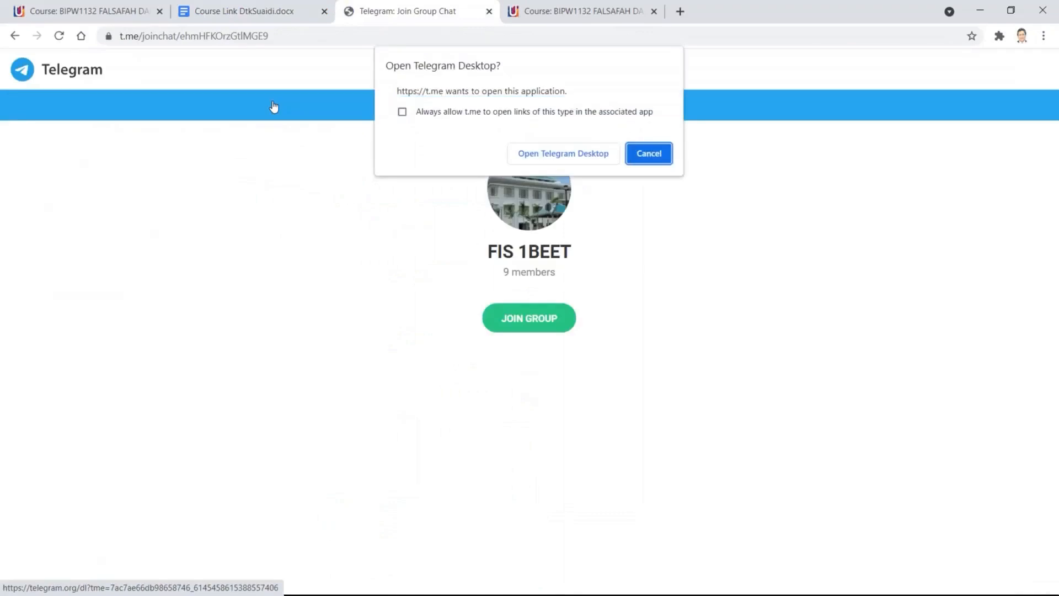
left_click(647, 155)
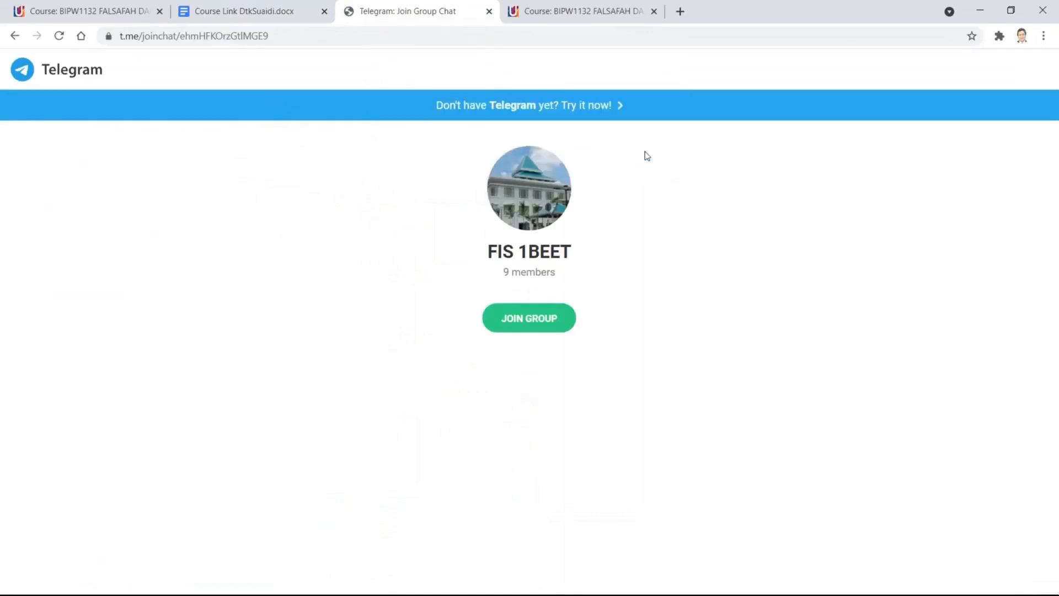
left_click(324, 12)
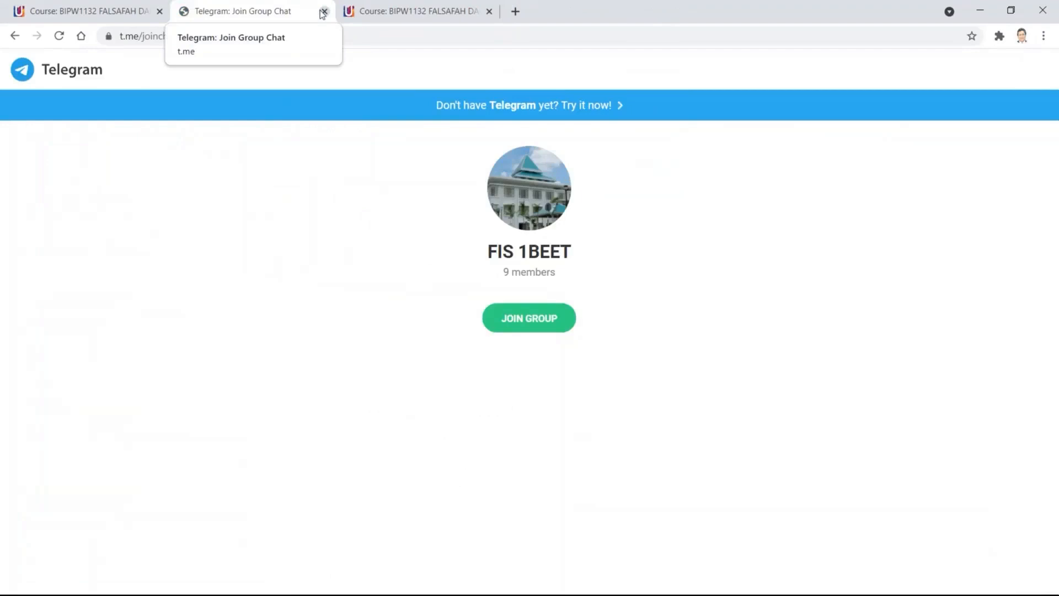
- Close the Telegram join page and switch back to the course tab in editing mode
left_click(325, 12)
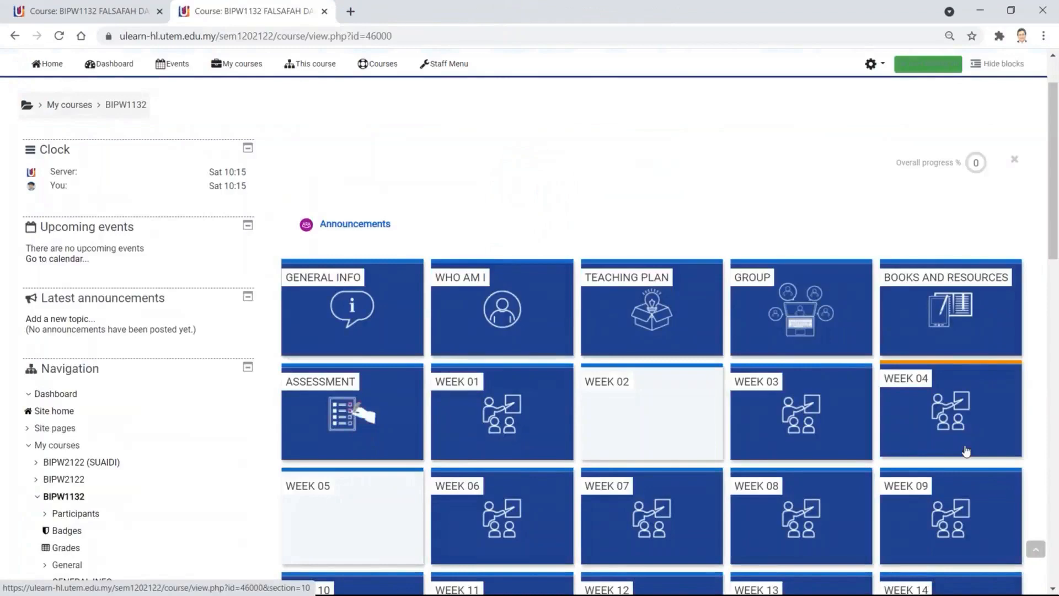
scroll(941, 407, "down", 3)
scroll(941, 406, "up", 3)
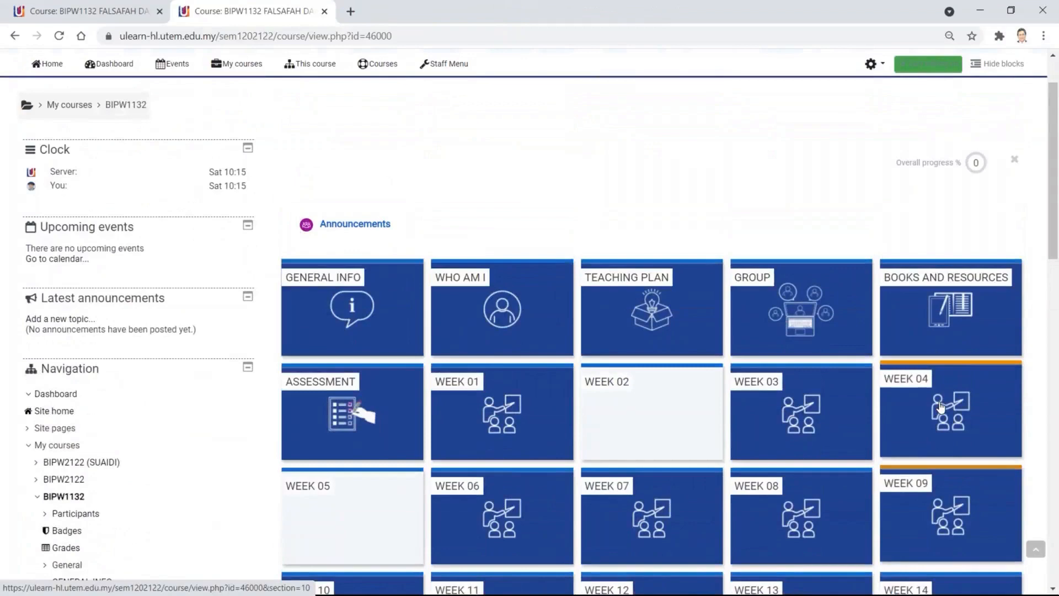
left_click(120, 16)
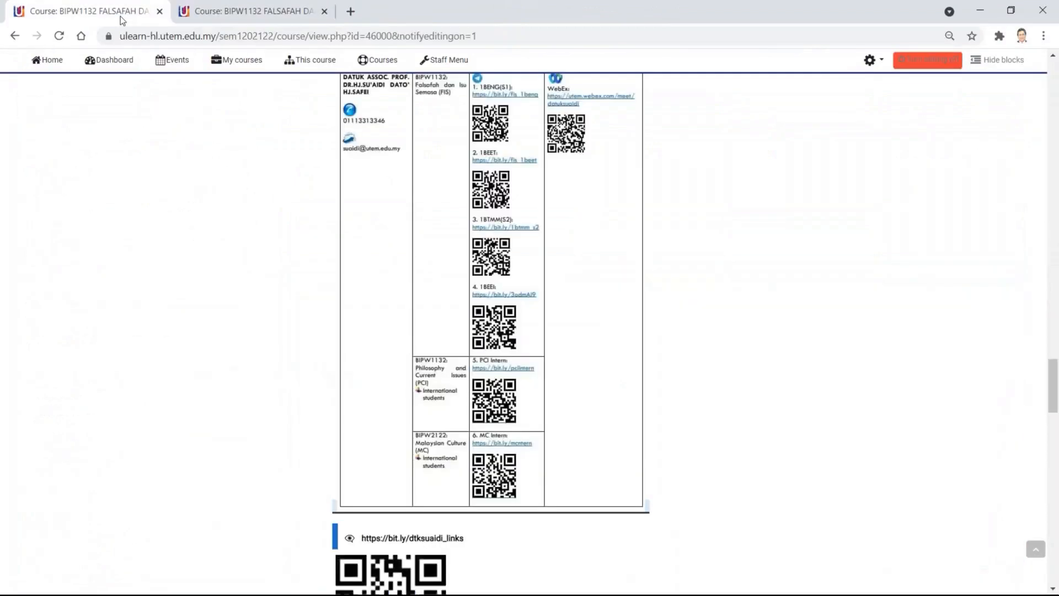
- Scroll through the Join Our Telegram Group Messaging table of group and WebEx links
scroll(420, 239, "up", 2)
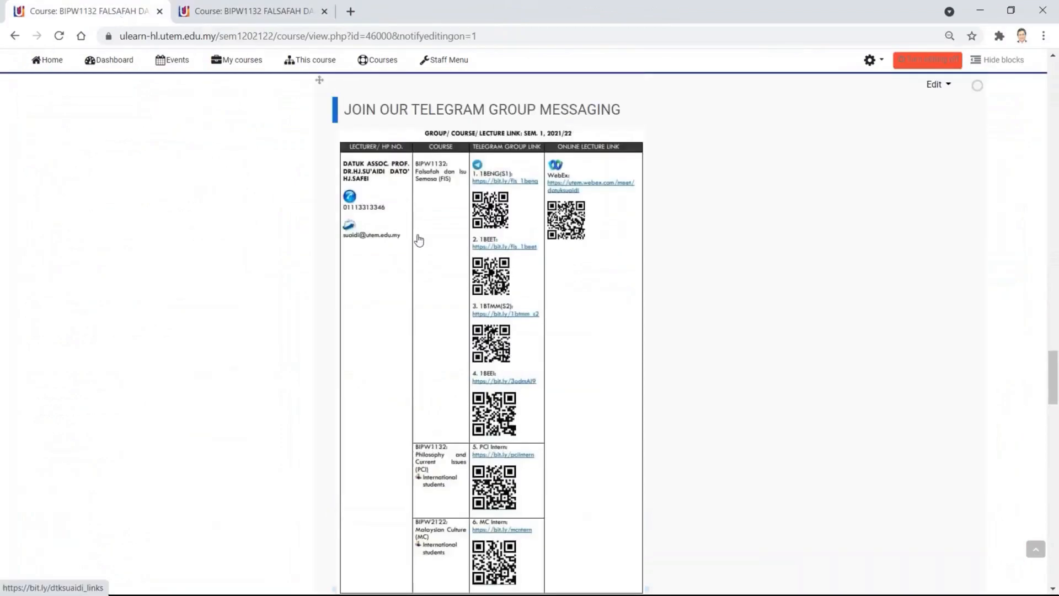
scroll(419, 240, "down", 7)
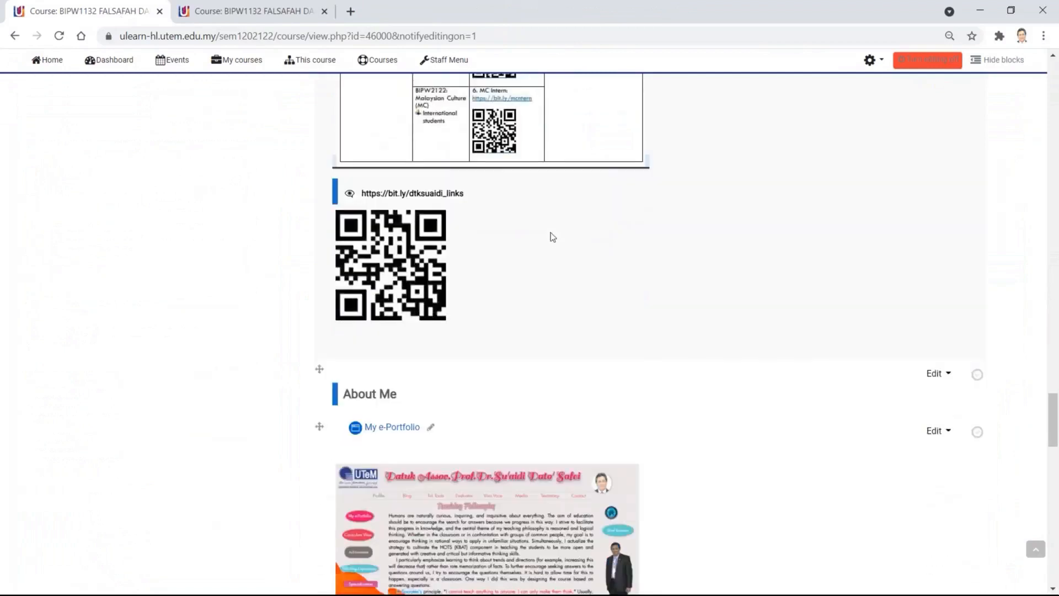
scroll(549, 243, "down", 1)
scroll(536, 245, "down", 2)
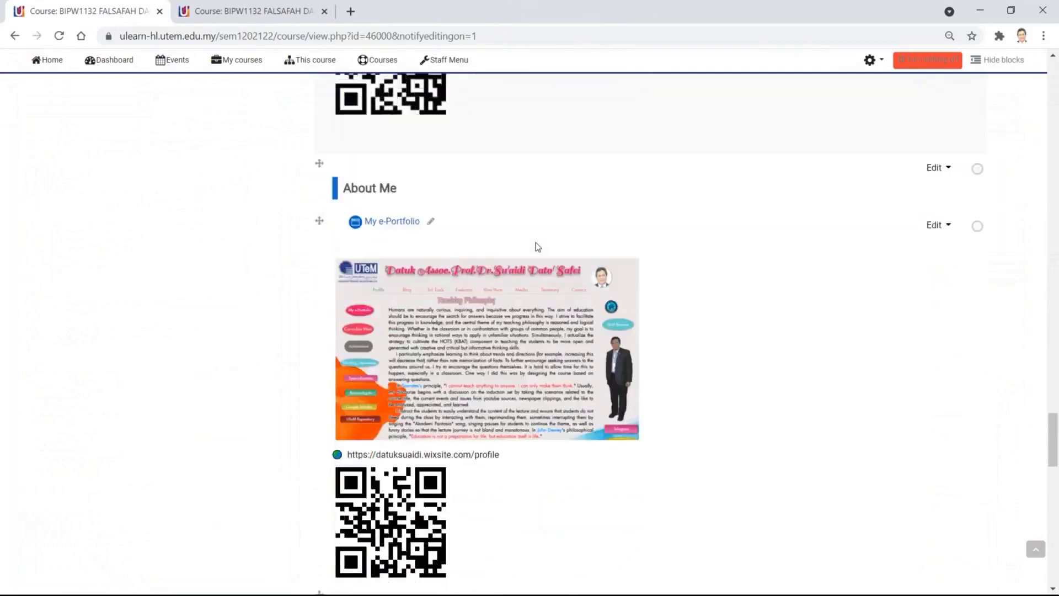
scroll(535, 247, "up", 7)
scroll(538, 246, "up", 3)
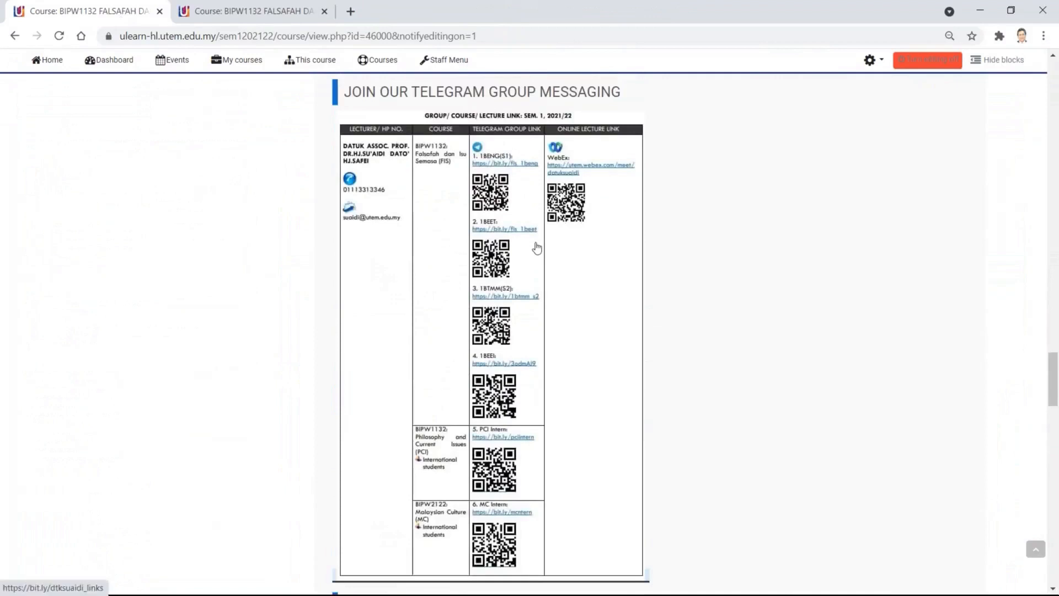
scroll(537, 248, "down", 2)
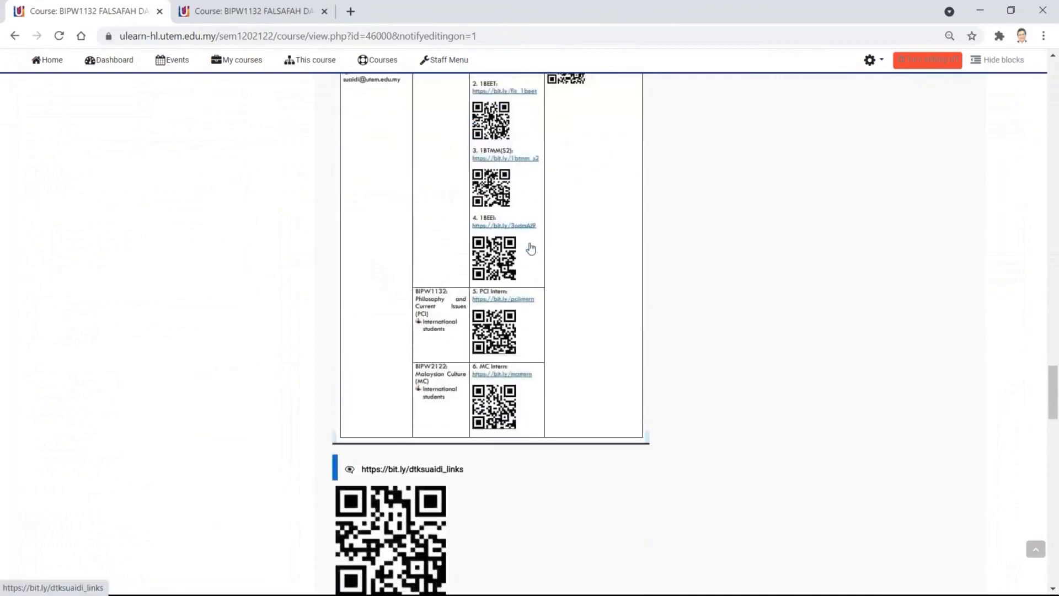
scroll(532, 249, "down", 2)
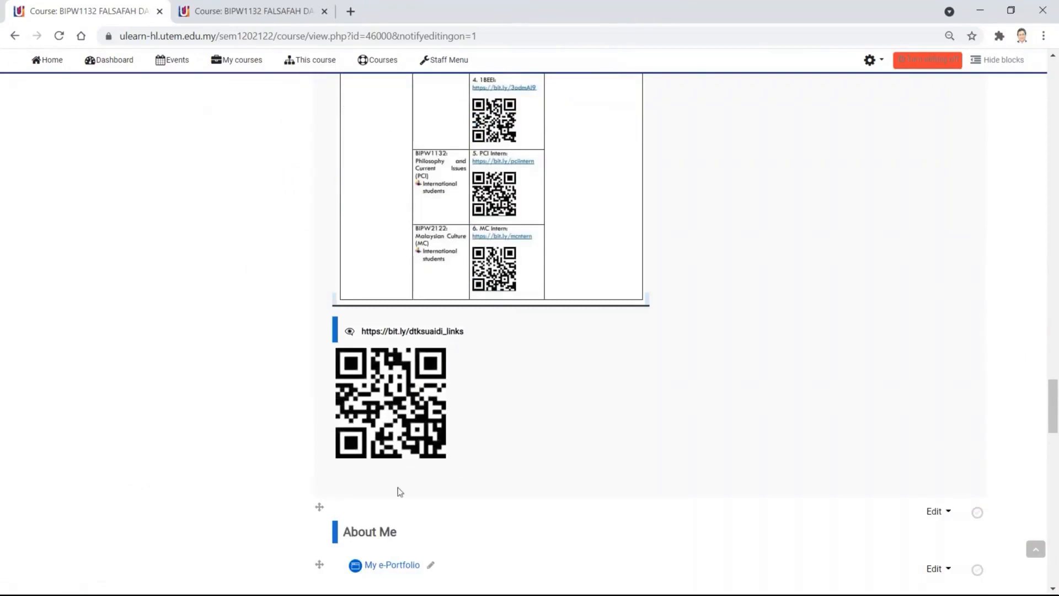
scroll(607, 272, "up", 5)
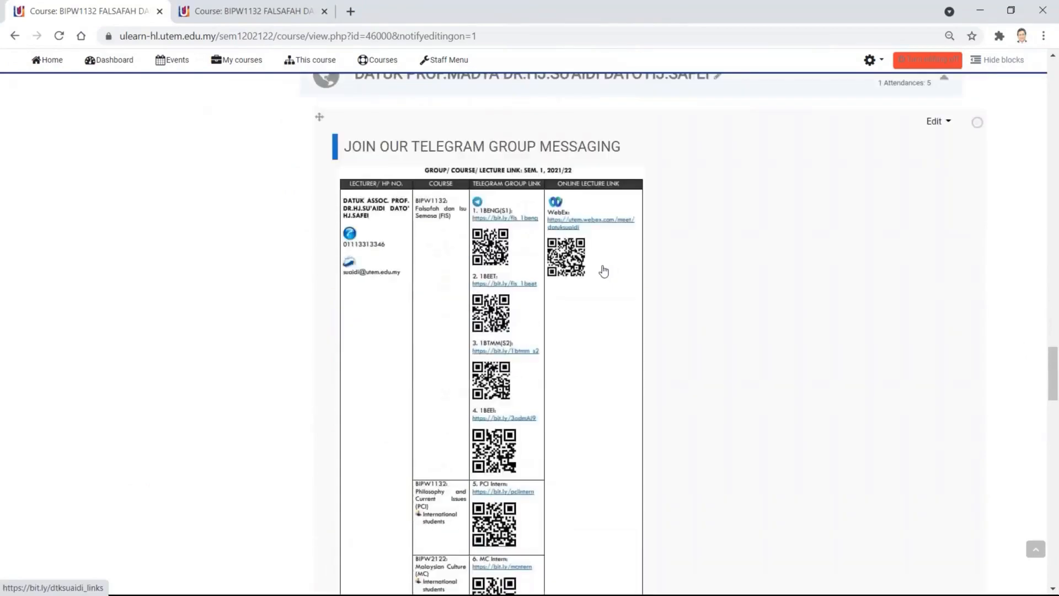
scroll(701, 399, "down", 7)
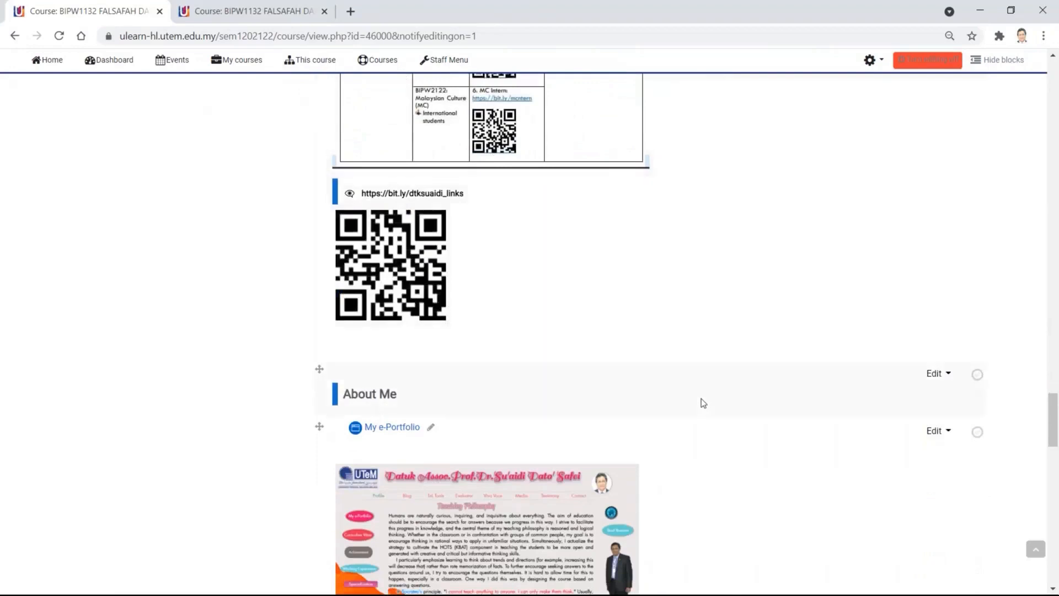
- Scroll to About Me and open the lecturer's Wix e-Portfolio profile link under the image
scroll(700, 398, "down", 3)
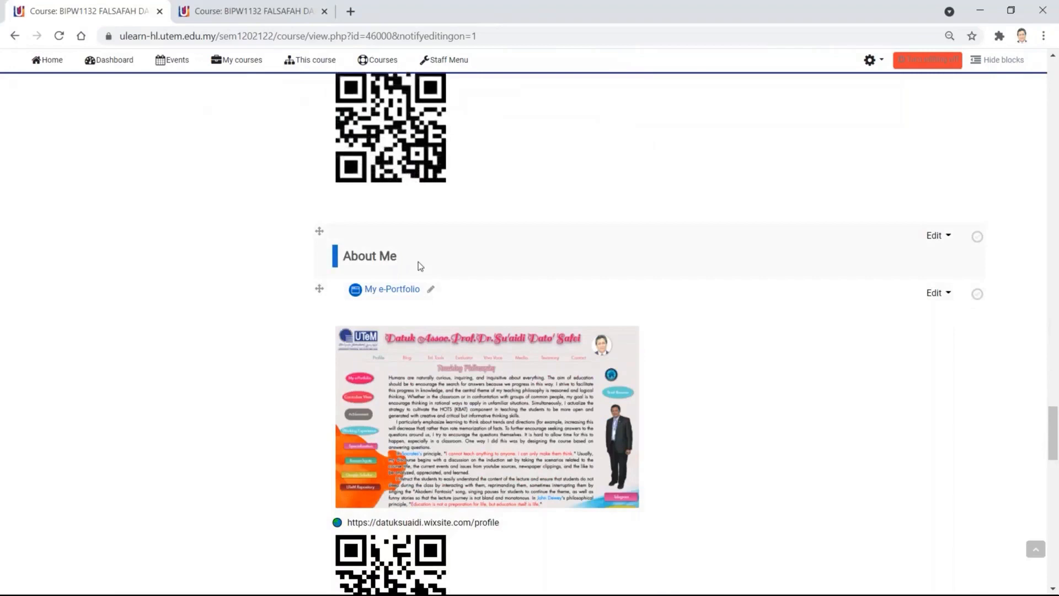
scroll(496, 457, "down", 1)
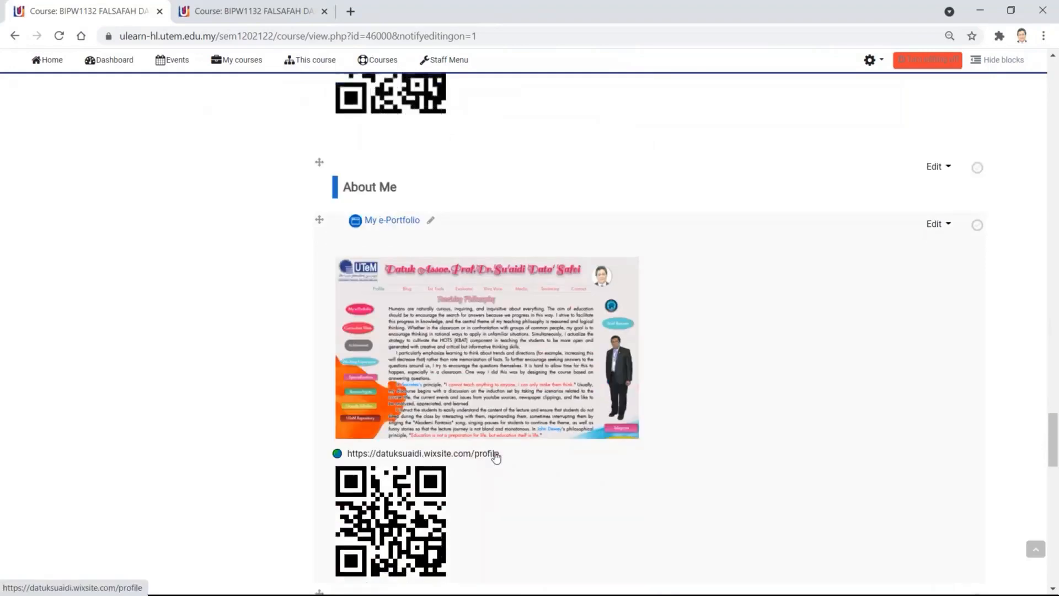
left_click(494, 455)
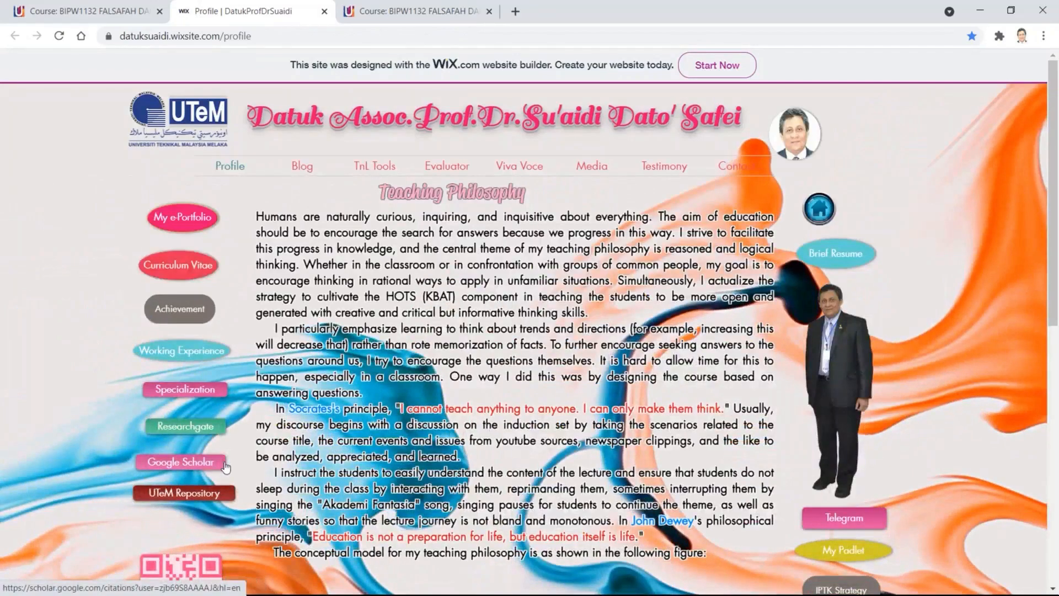
scroll(226, 467, "down", 1)
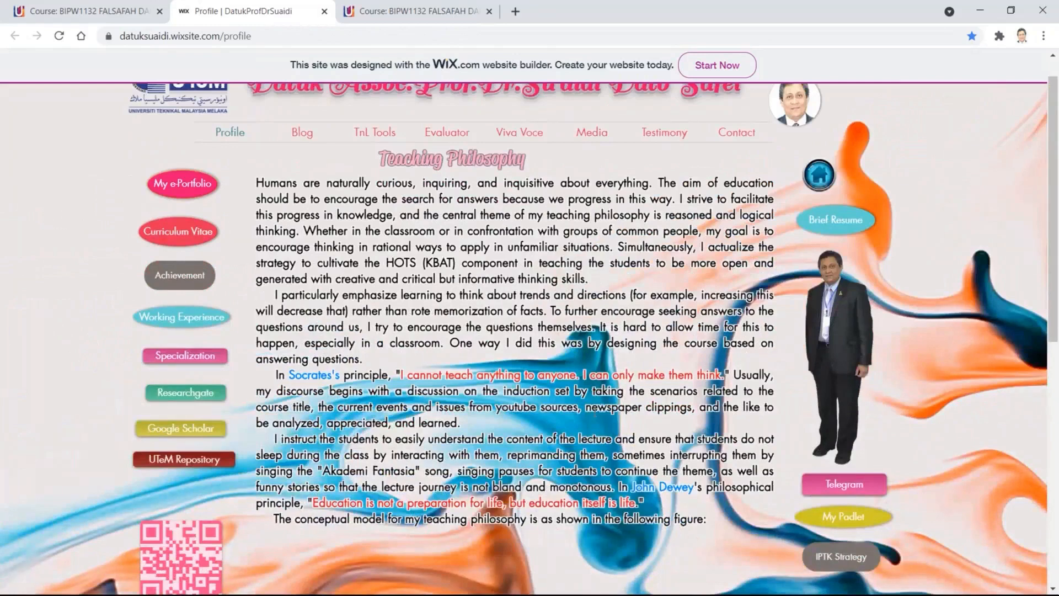
scroll(528, 171, "up", 1)
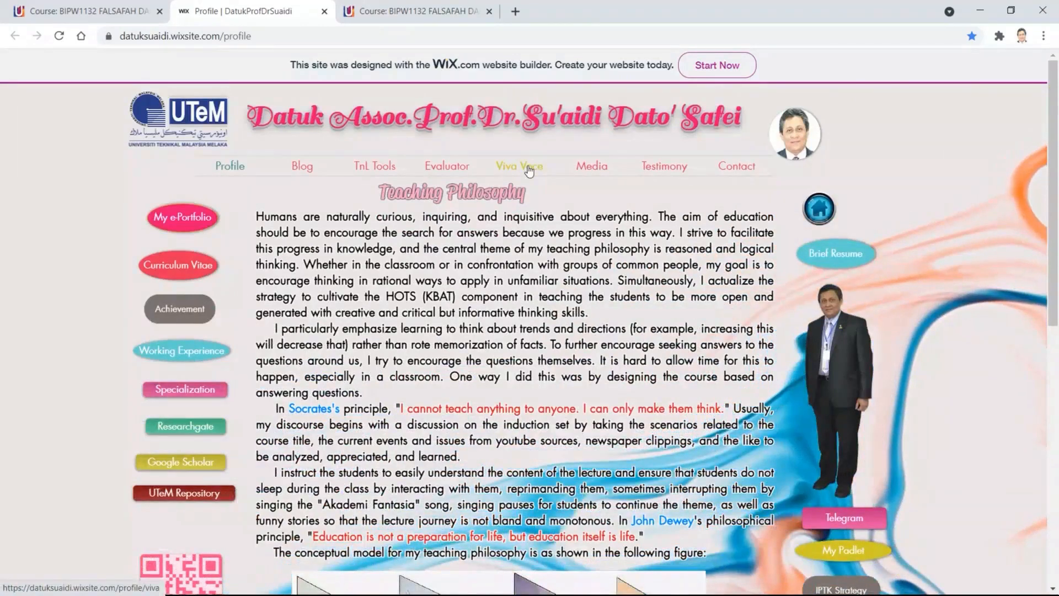
mouse_move(279, 174)
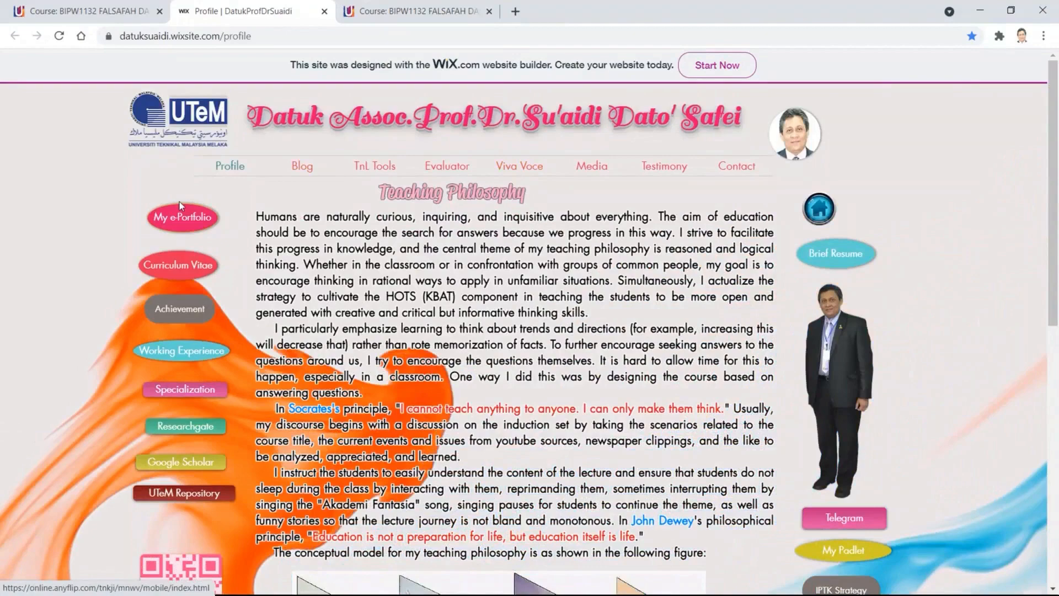
scroll(210, 508, "down", 8)
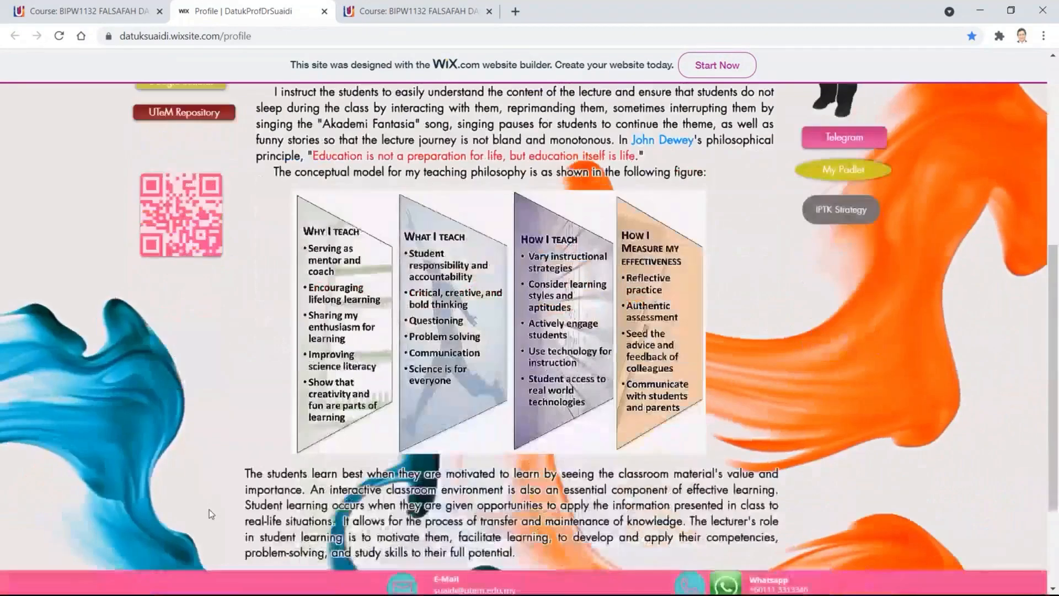
scroll(210, 508, "down", 2)
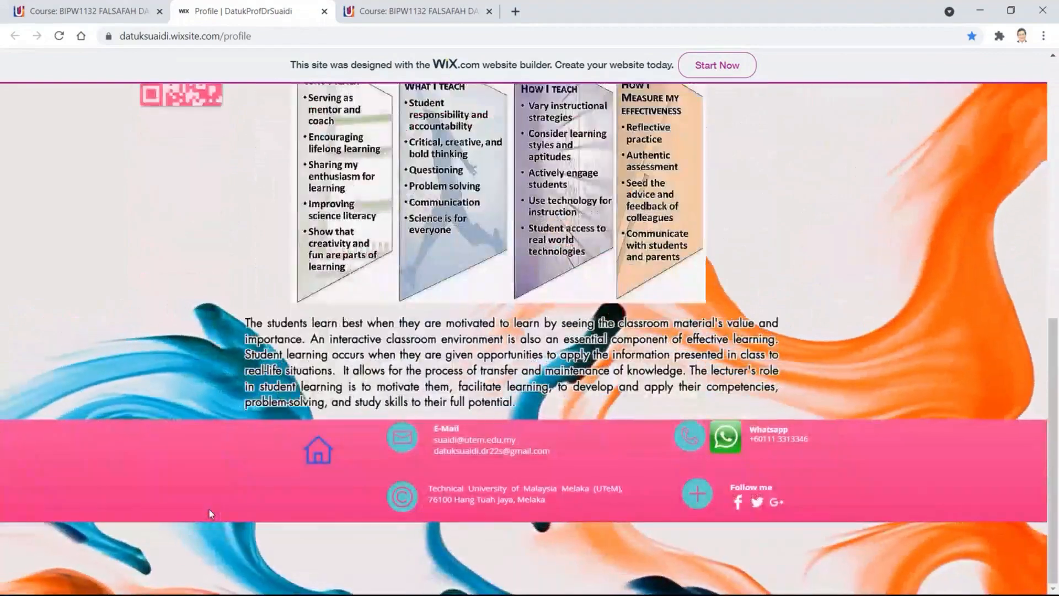
scroll(210, 508, "up", 10)
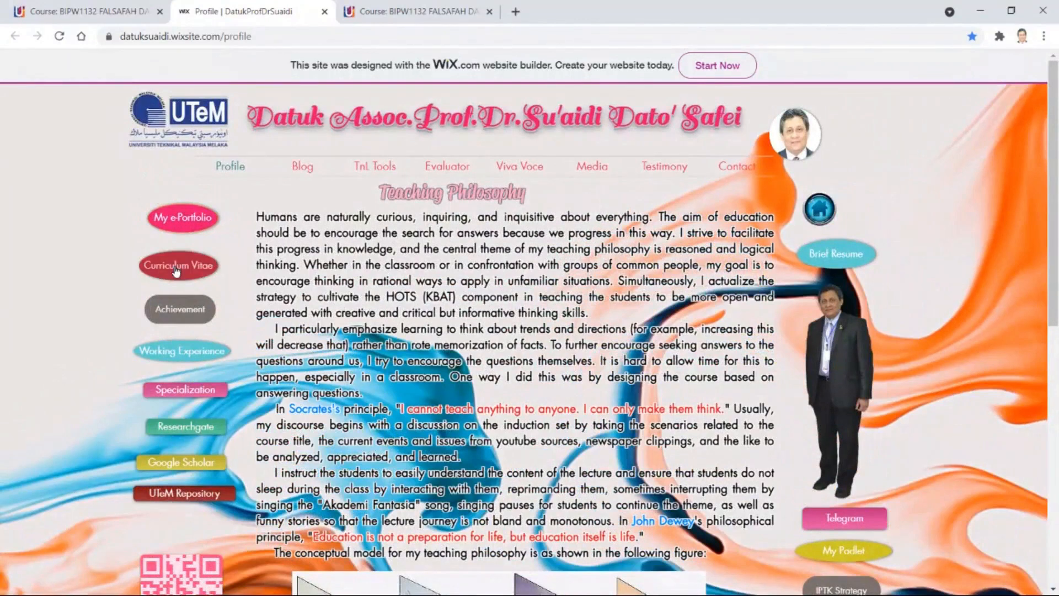
- Close the e-Portfolio tab, view 'Select and Tick Your Class Group in List', then go back
key("ctrl+w")
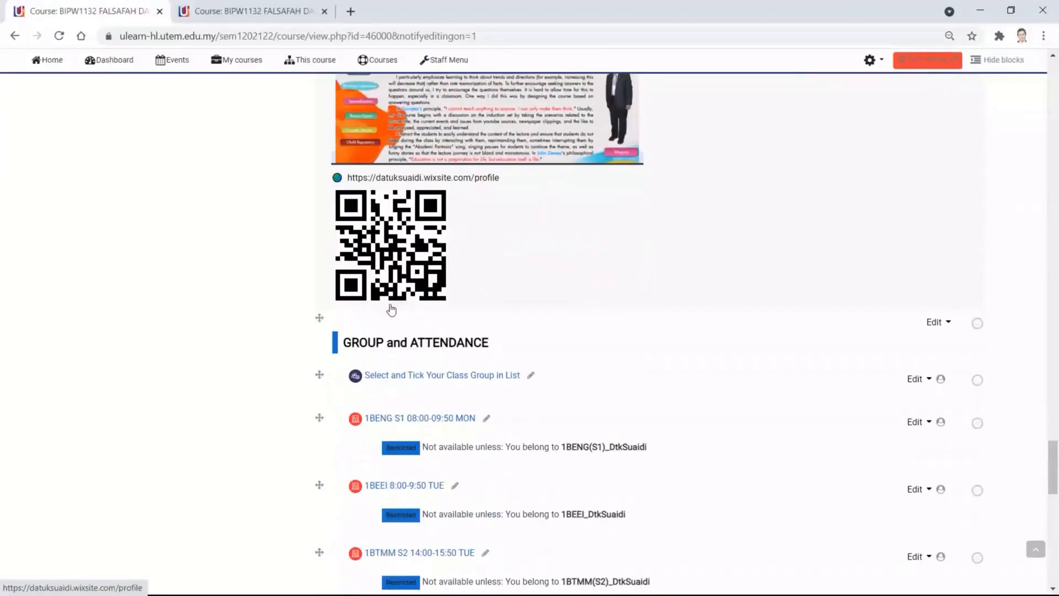
scroll(391, 309, "down", 2)
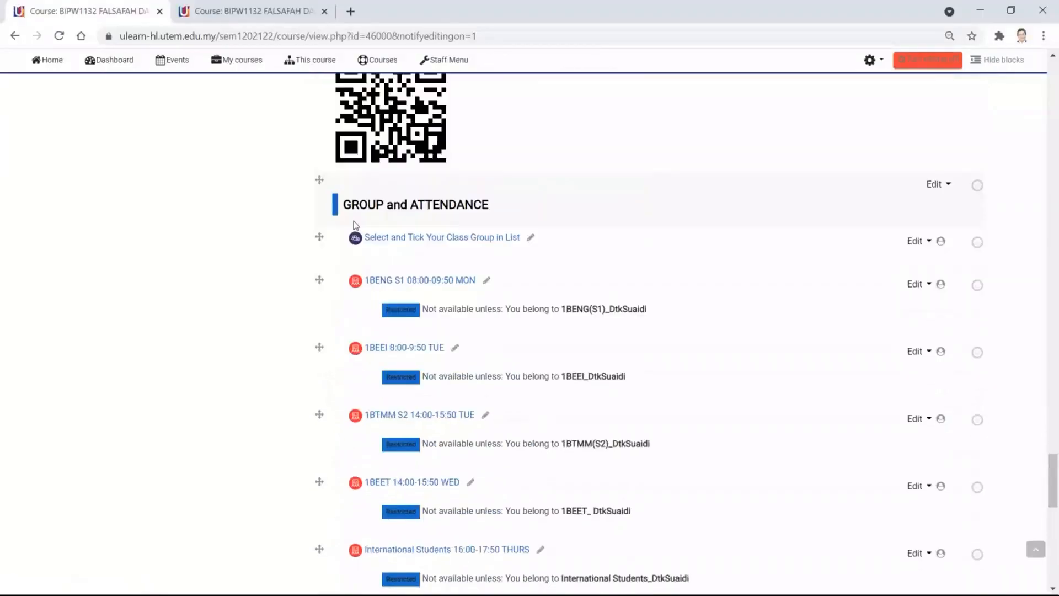
left_click(478, 245)
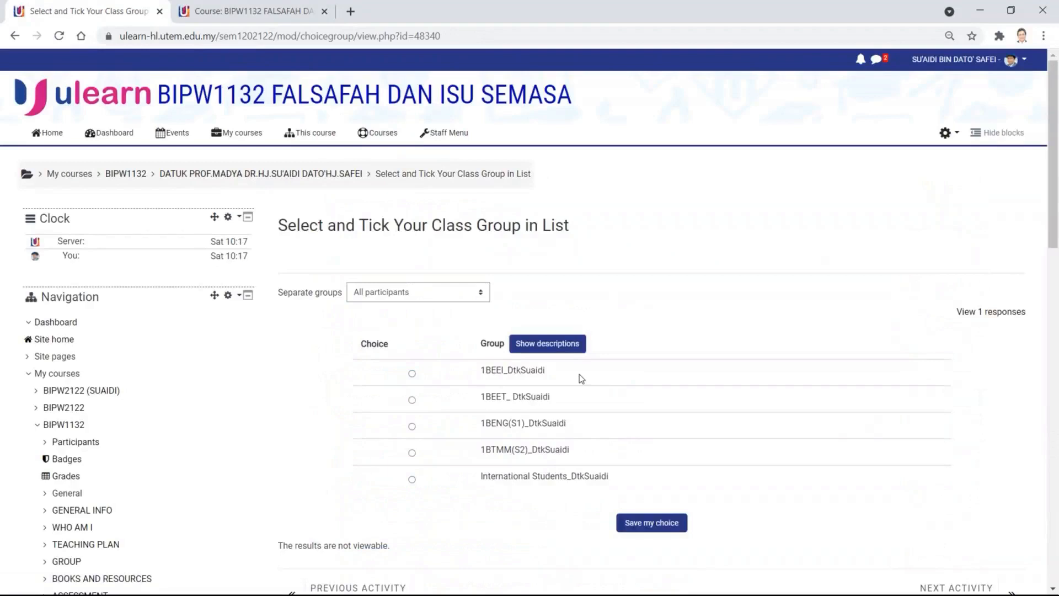
left_click(15, 37)
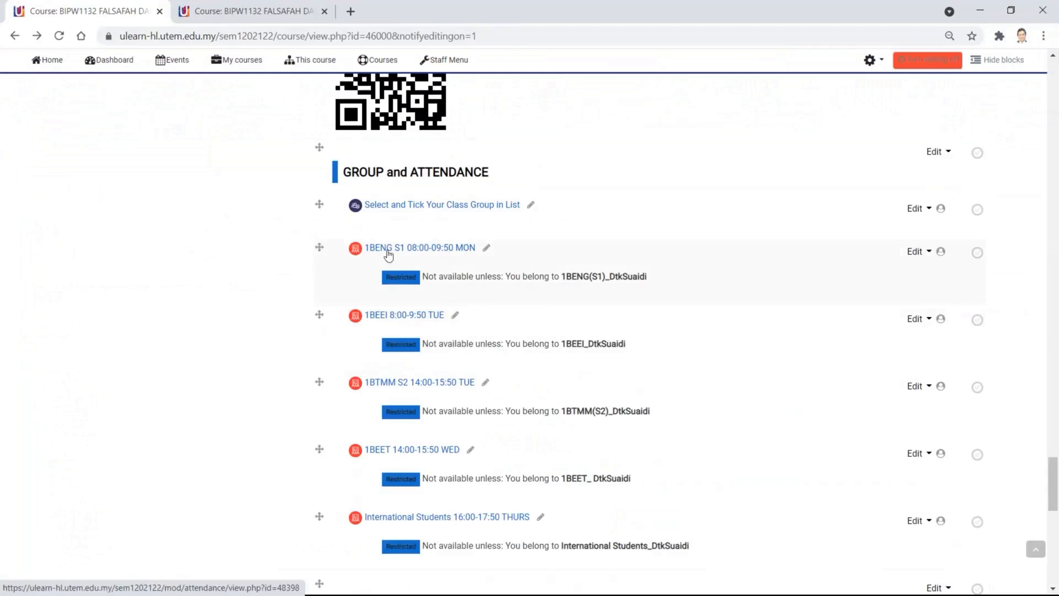
- Look over the 1BENG S1 attendance and its add-session form, then return to the course page
left_click(443, 250)
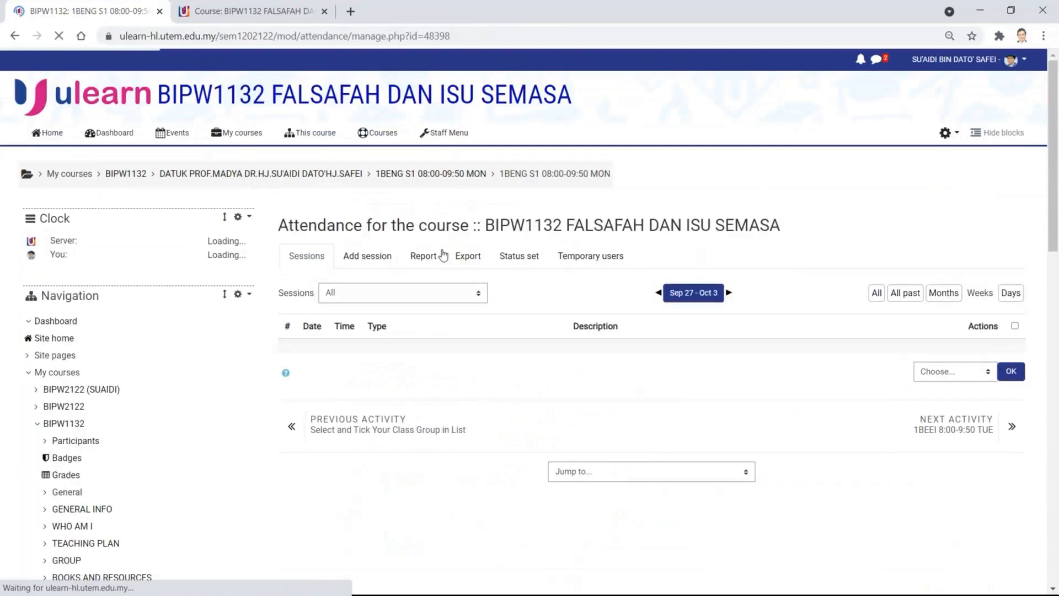
left_click(382, 260)
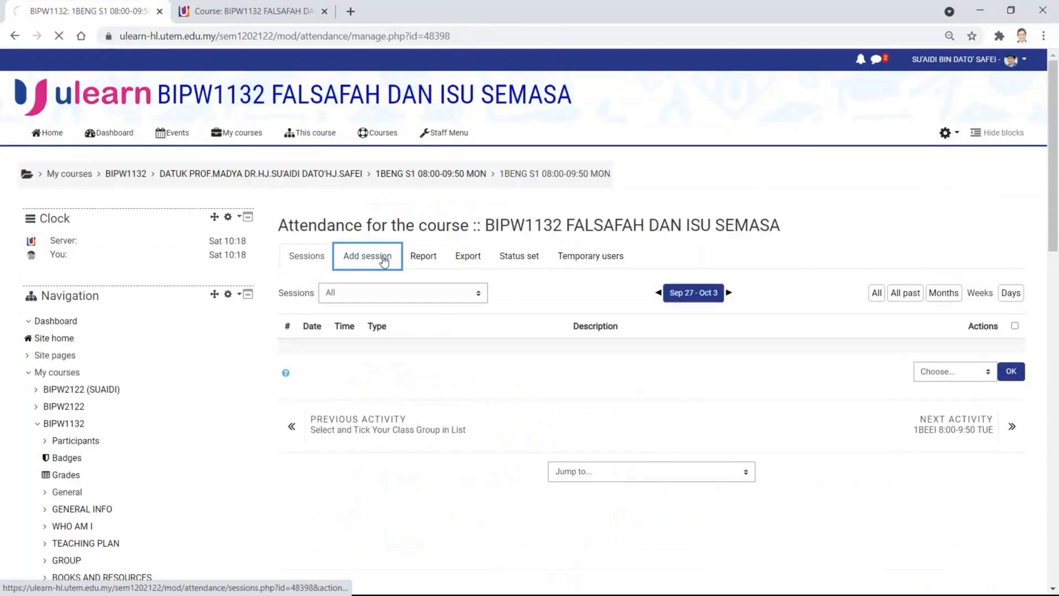
scroll(477, 328, "down", 4)
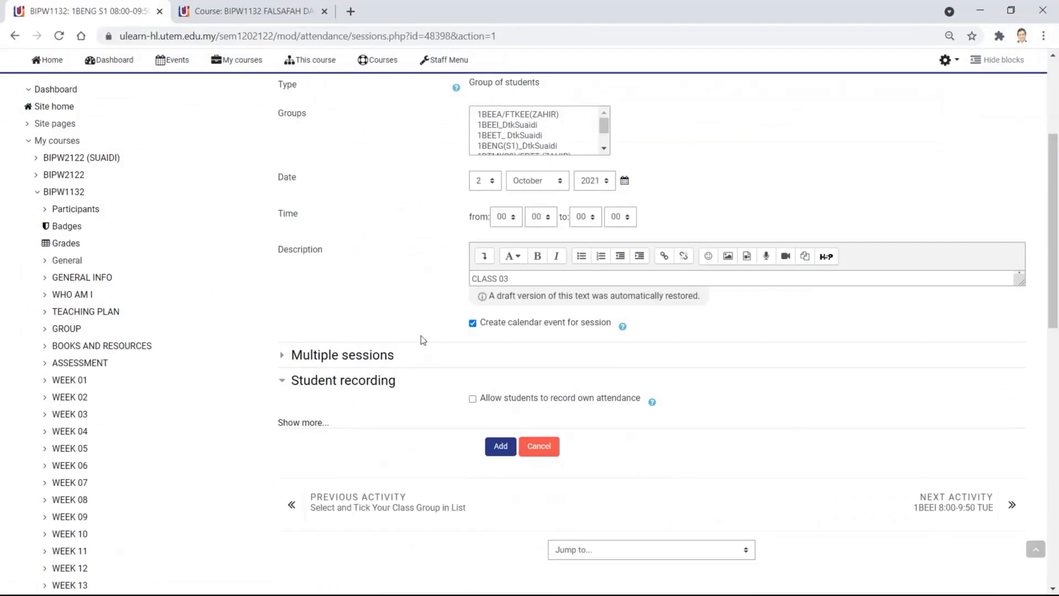
scroll(407, 338, "down", 1)
scroll(406, 338, "up", 3)
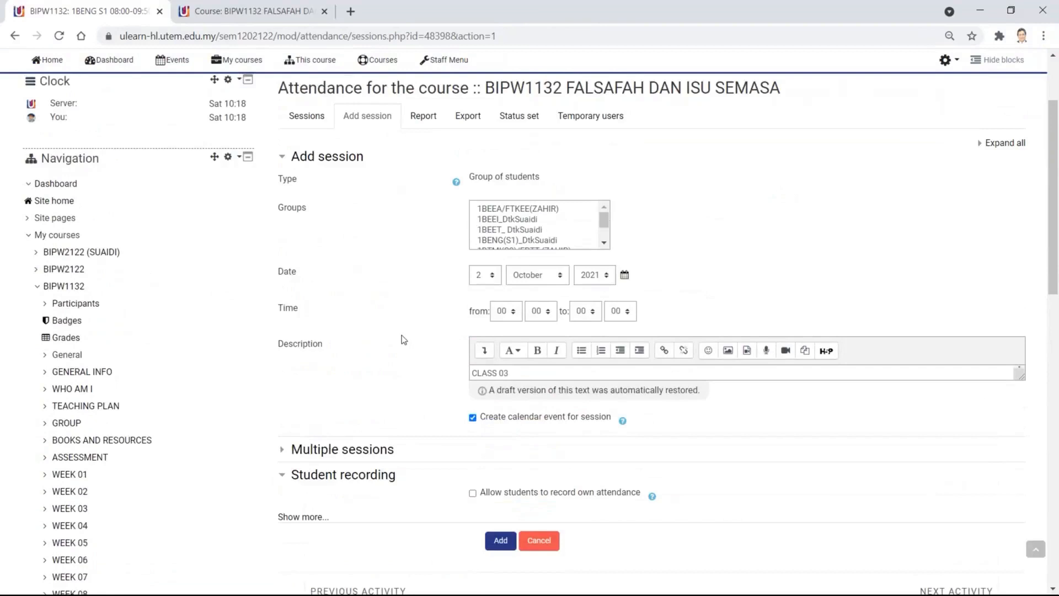
scroll(401, 336, "up", 3)
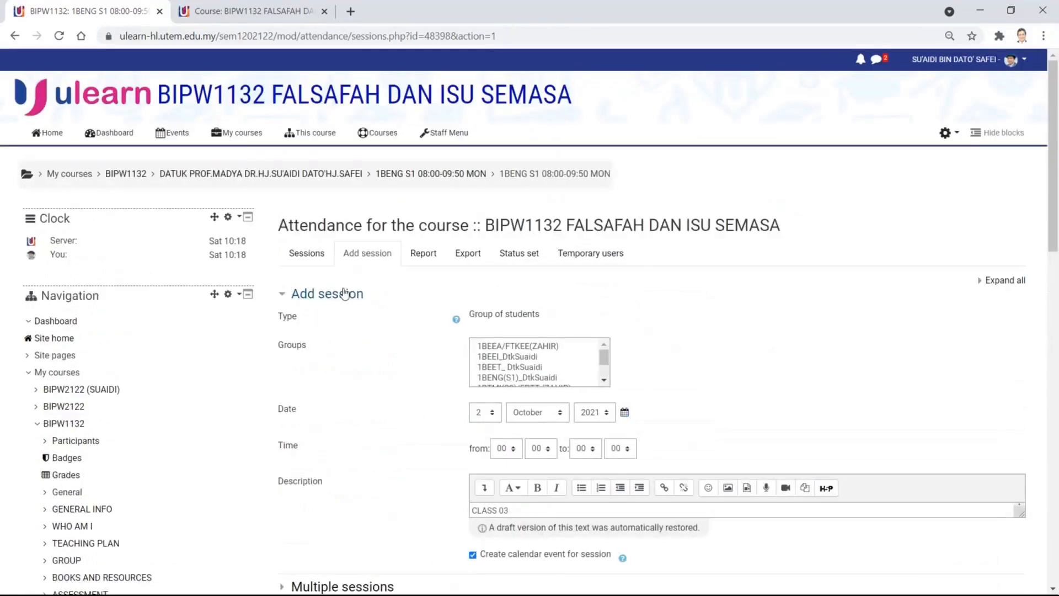
left_click(15, 36)
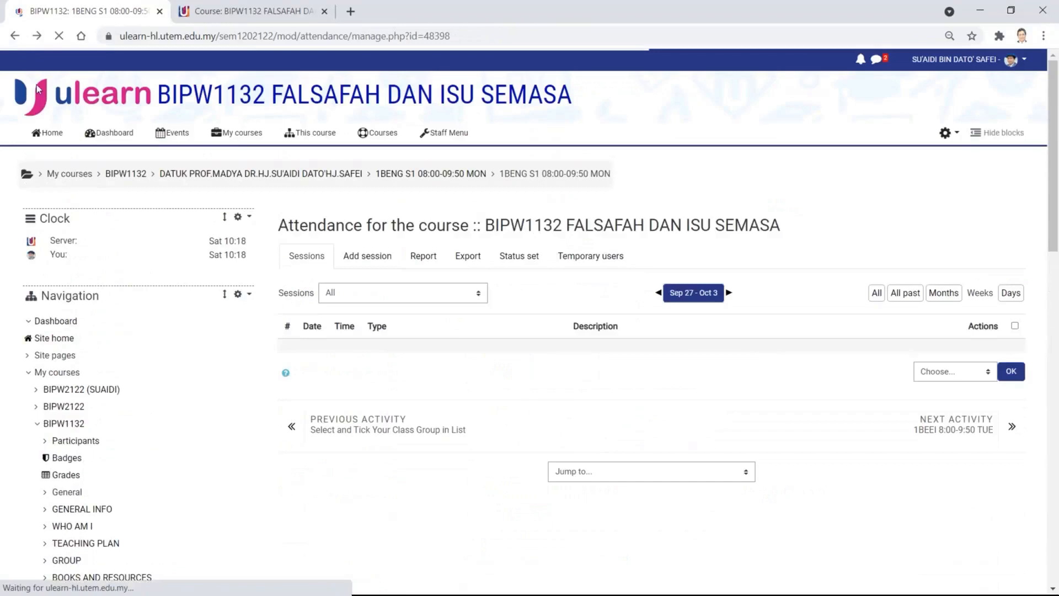
left_click(14, 36)
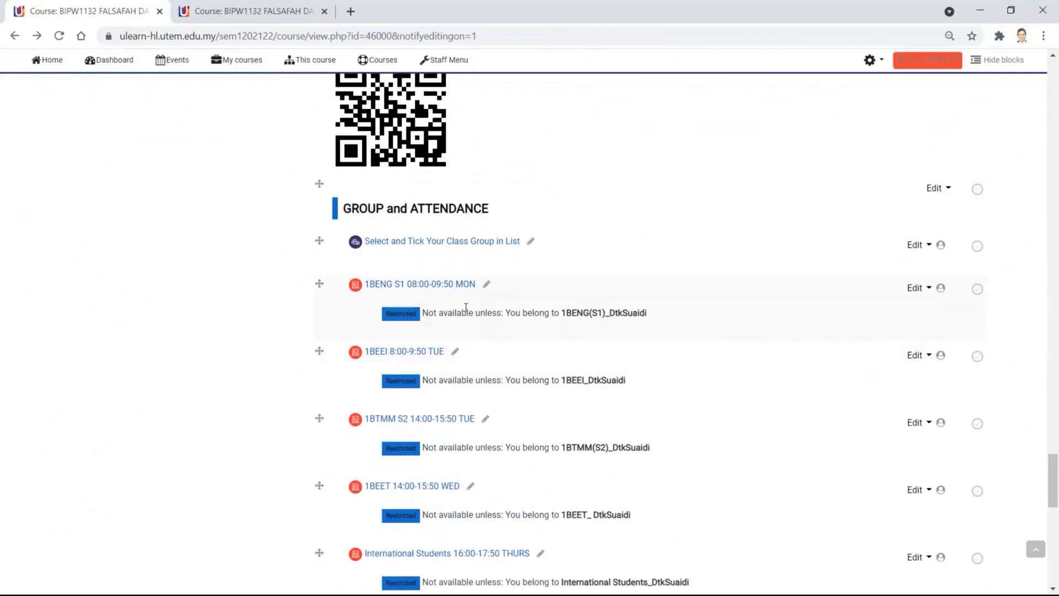
- Open Edit settings for the 1BENG S1 08:00-09:50 MON attendance activity
left_click(918, 288)
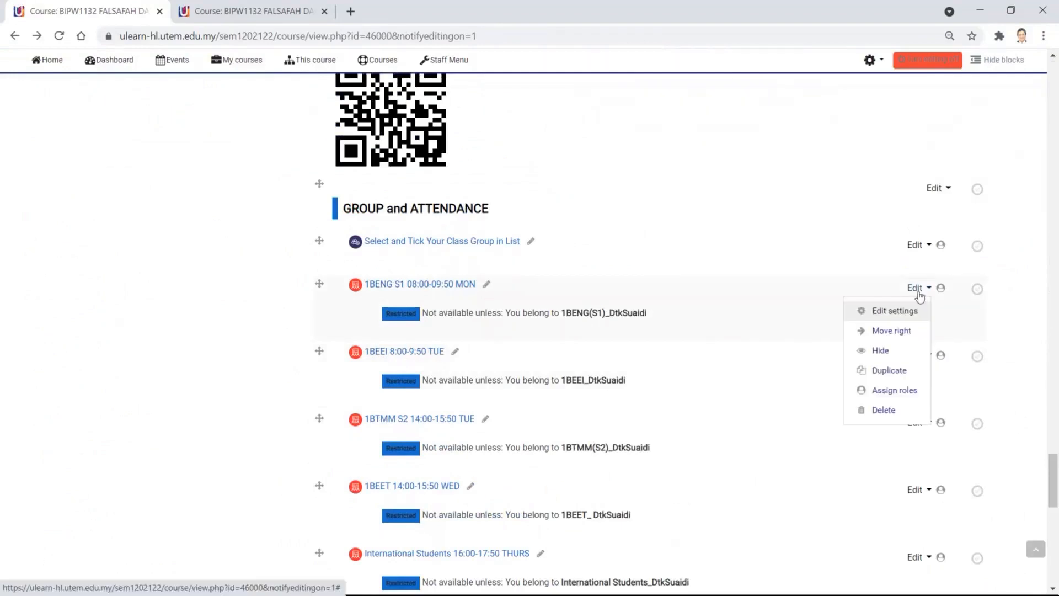
left_click(914, 313)
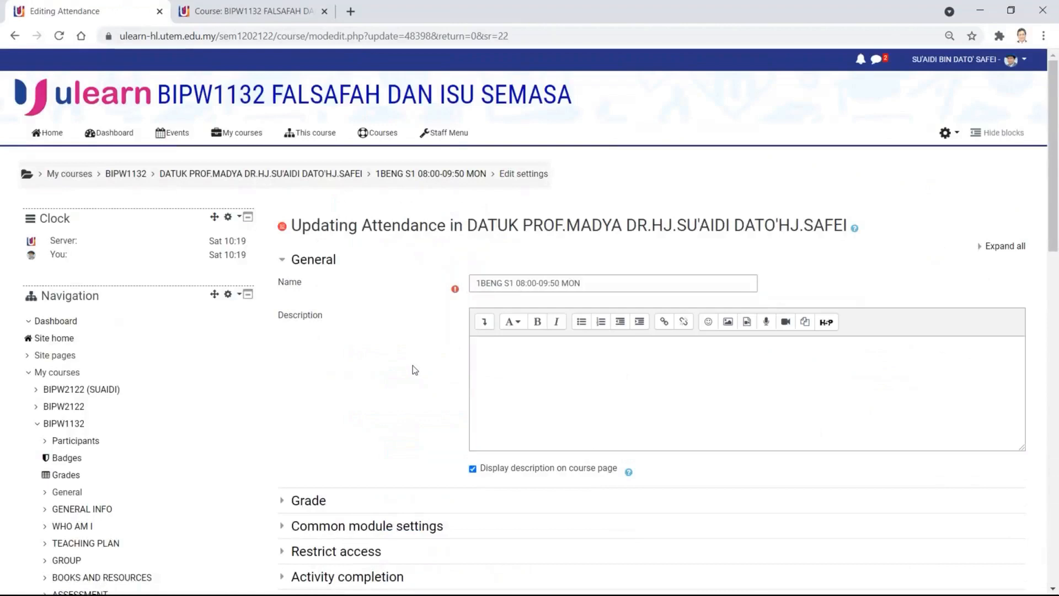
scroll(413, 365, "down", 1)
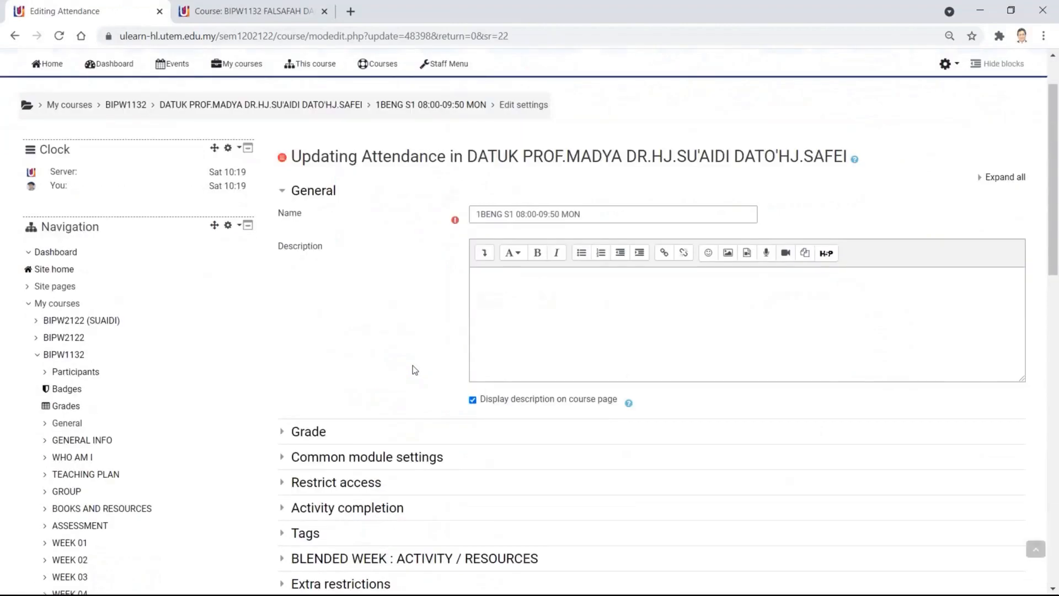
scroll(412, 365, "down", 2)
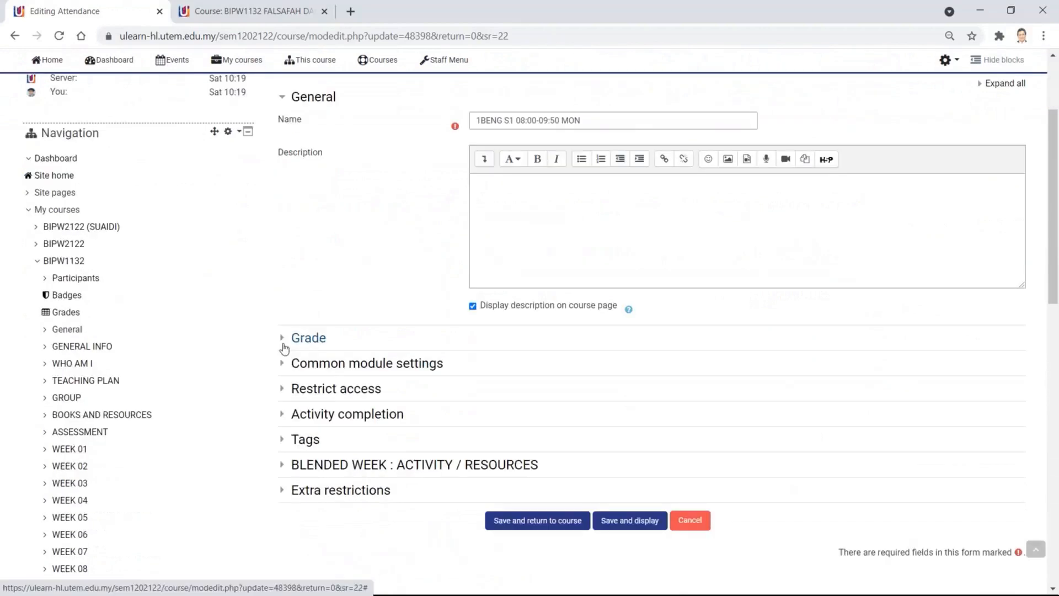
scroll(314, 346, "up", 3)
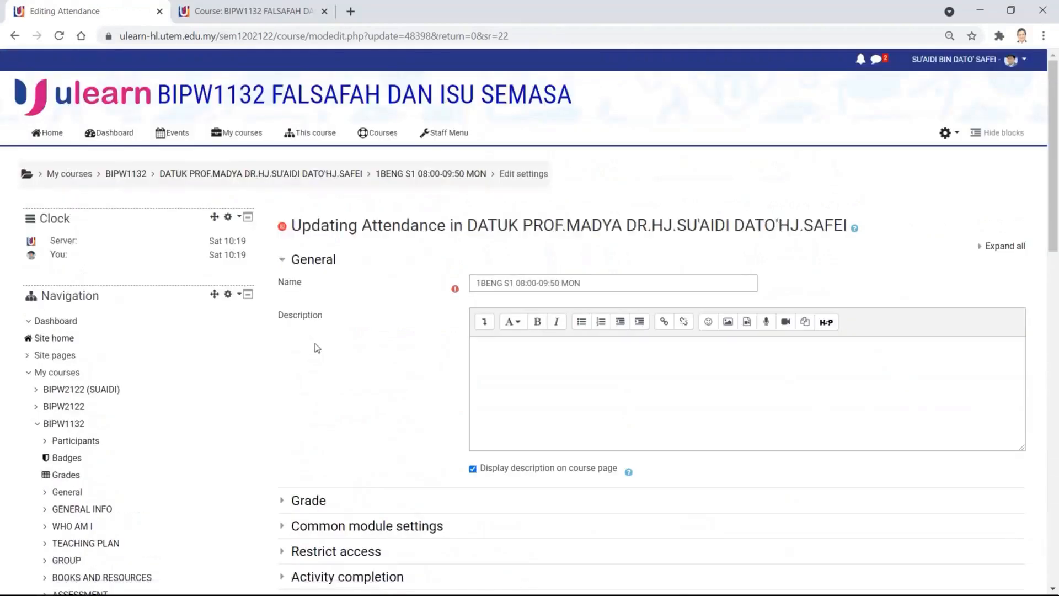
scroll(317, 347, "down", 3)
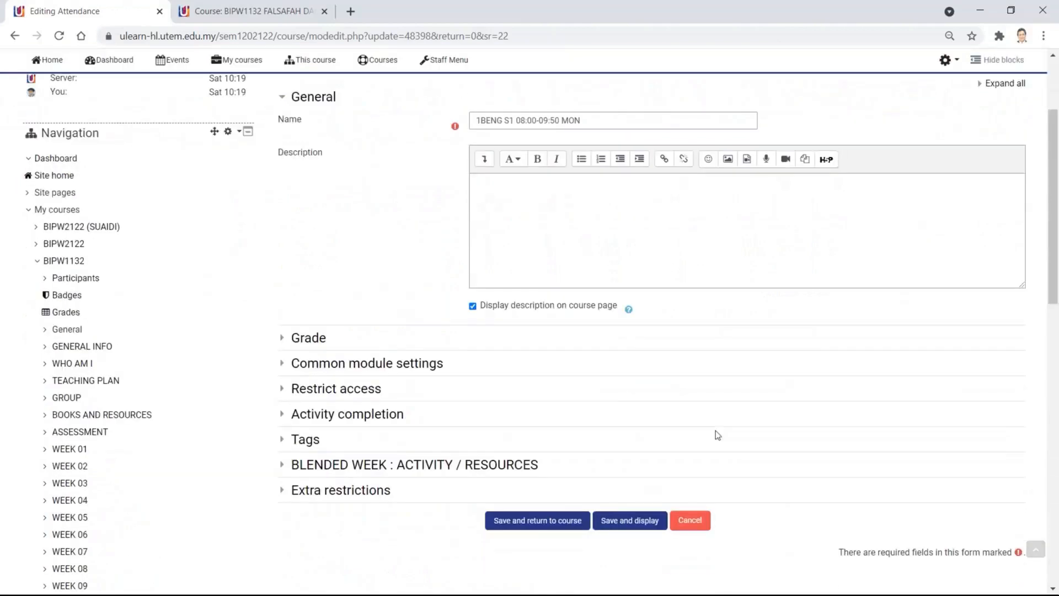
- Expand Activity completion and Common module settings to check the Separate groups mode
left_click(283, 414)
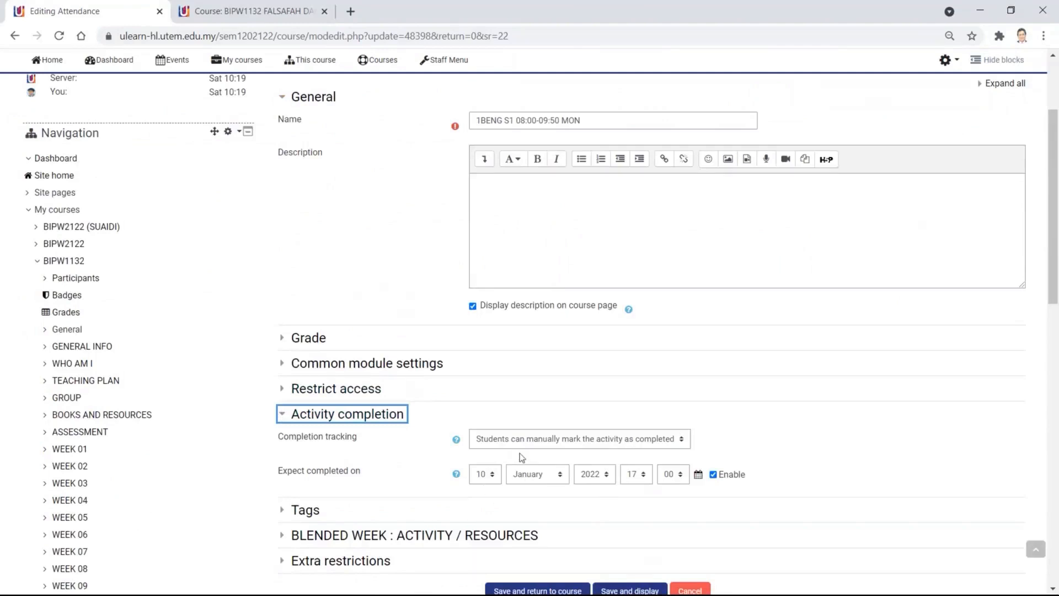
scroll(441, 451, "up", 3)
scroll(440, 451, "down", 1)
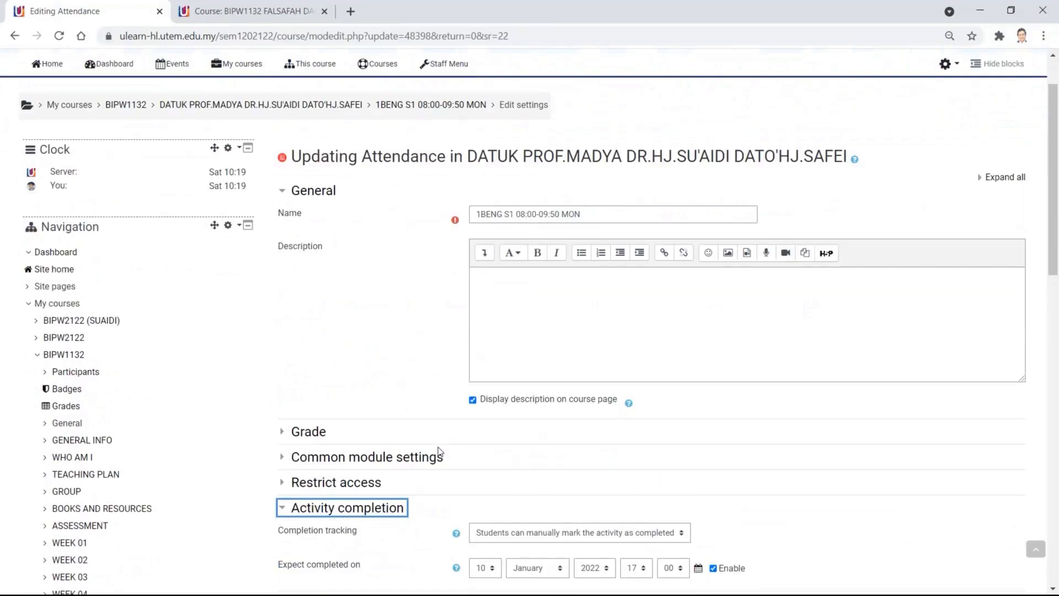
left_click(283, 458)
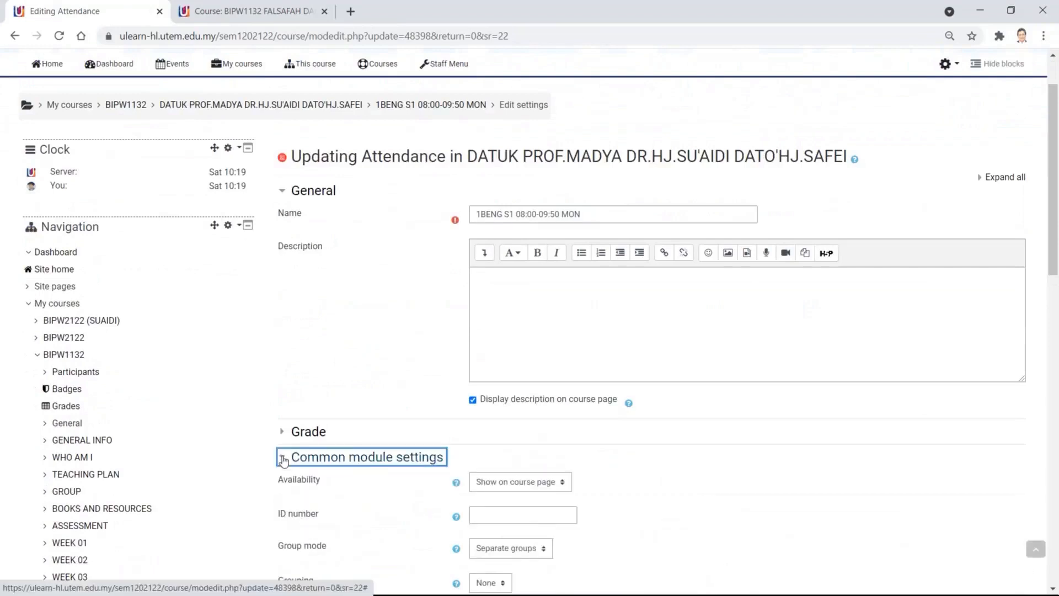
scroll(335, 460, "down", 3)
scroll(336, 459, "up", 3)
scroll(338, 452, "up", 2)
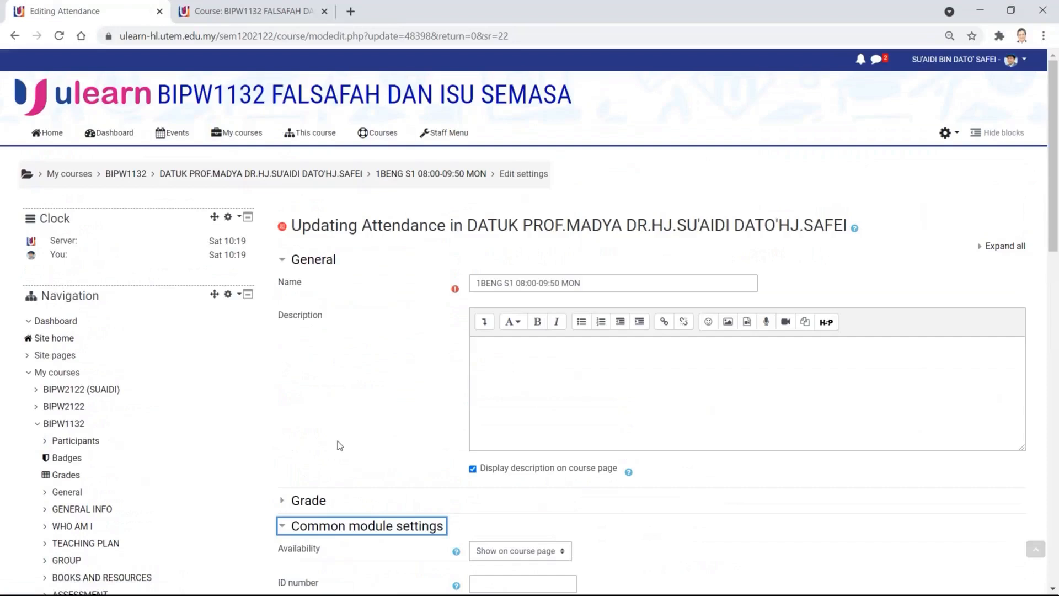
- Return to the lecturer's section via the breadcrumb unsaved and scroll through GROUP and ATTENDANCE and ASSESSMENT
left_click(343, 175)
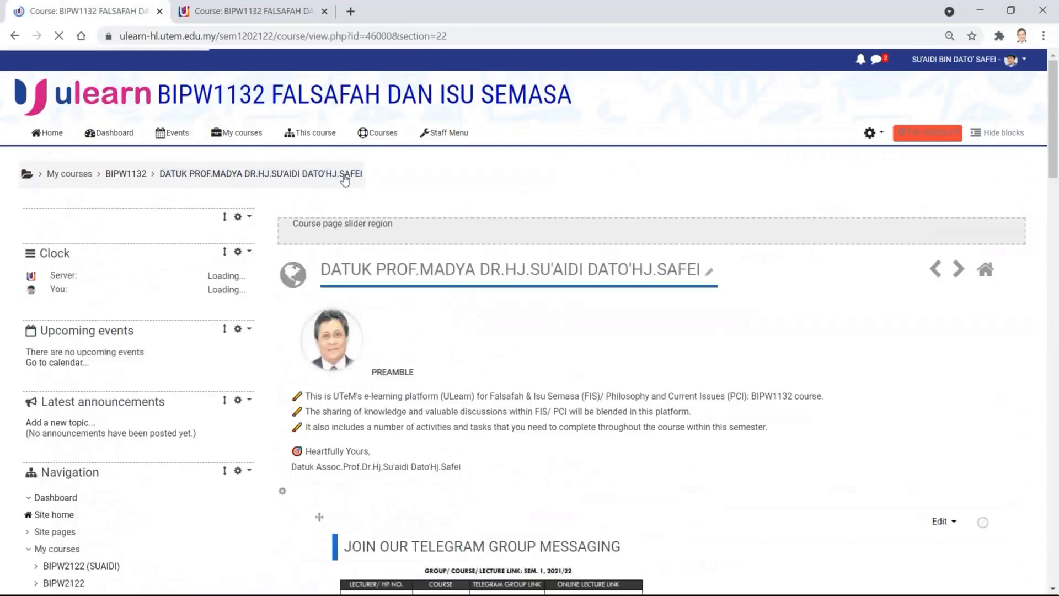
scroll(523, 348, "down", 15)
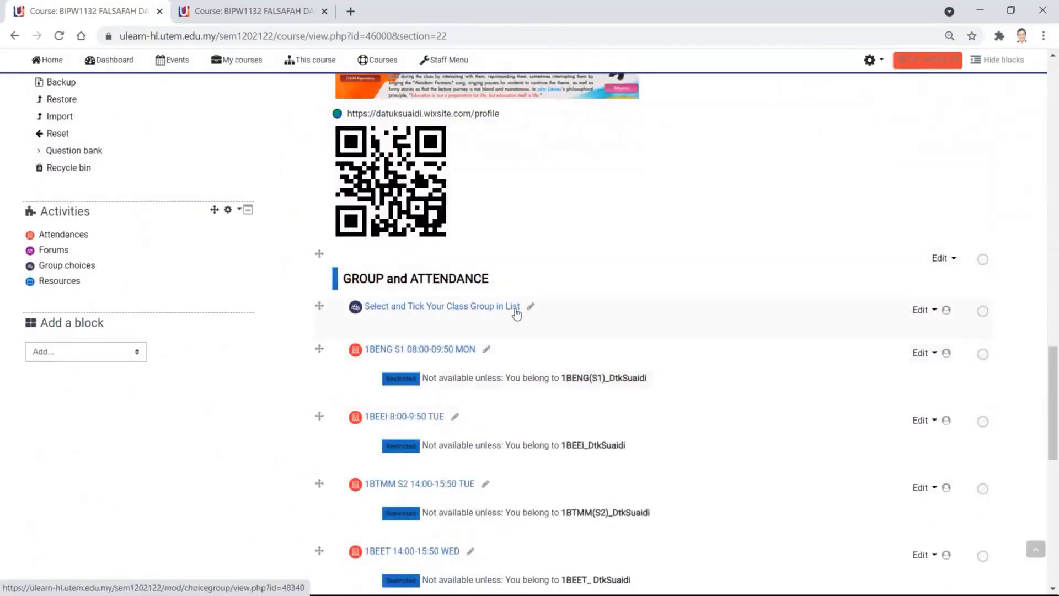
scroll(438, 385, "down", 3)
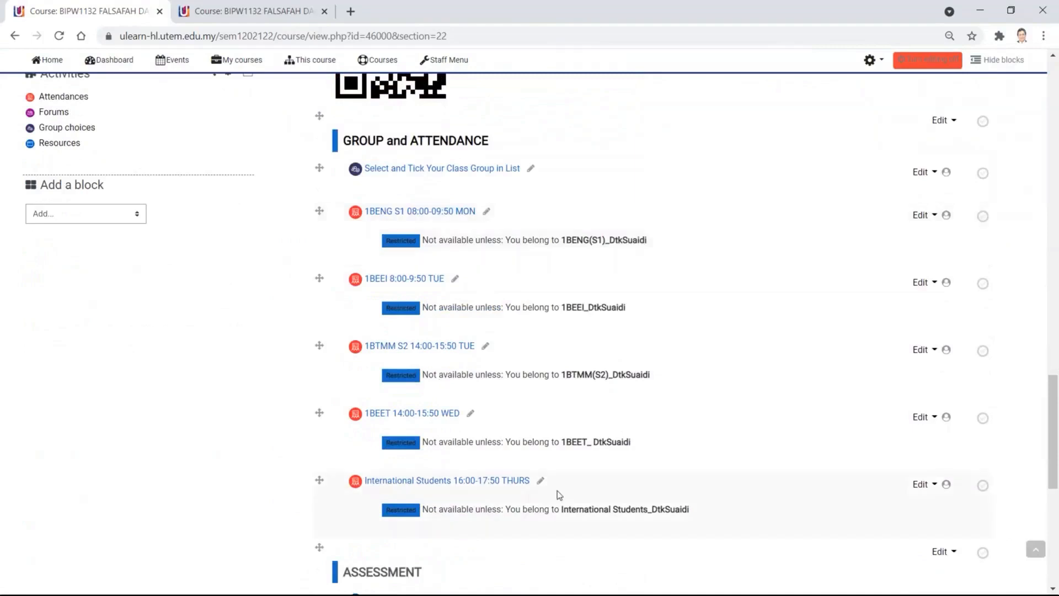
scroll(557, 491, "down", 3)
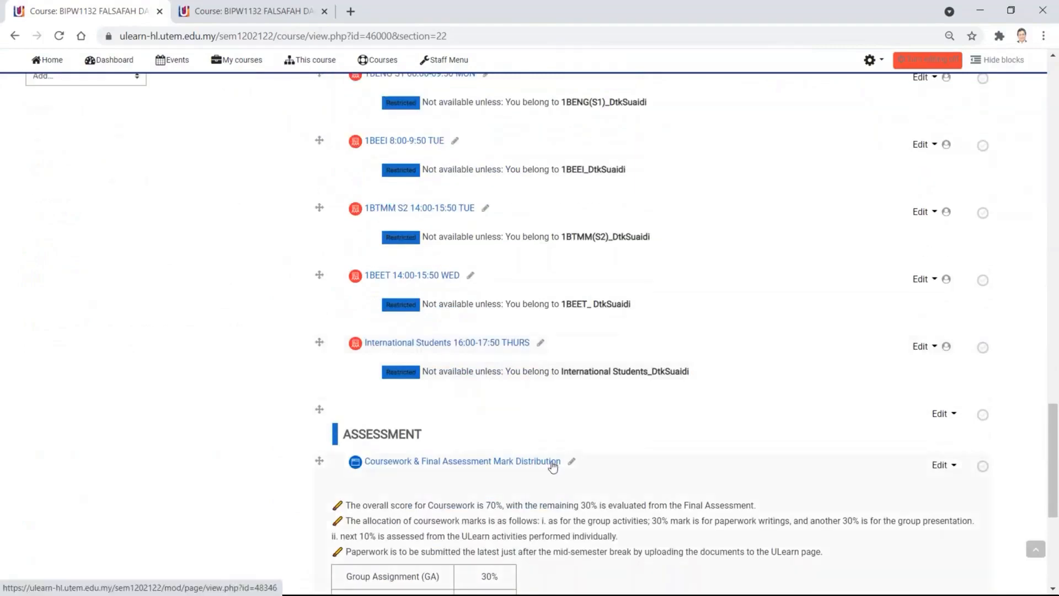
scroll(552, 466, "down", 3)
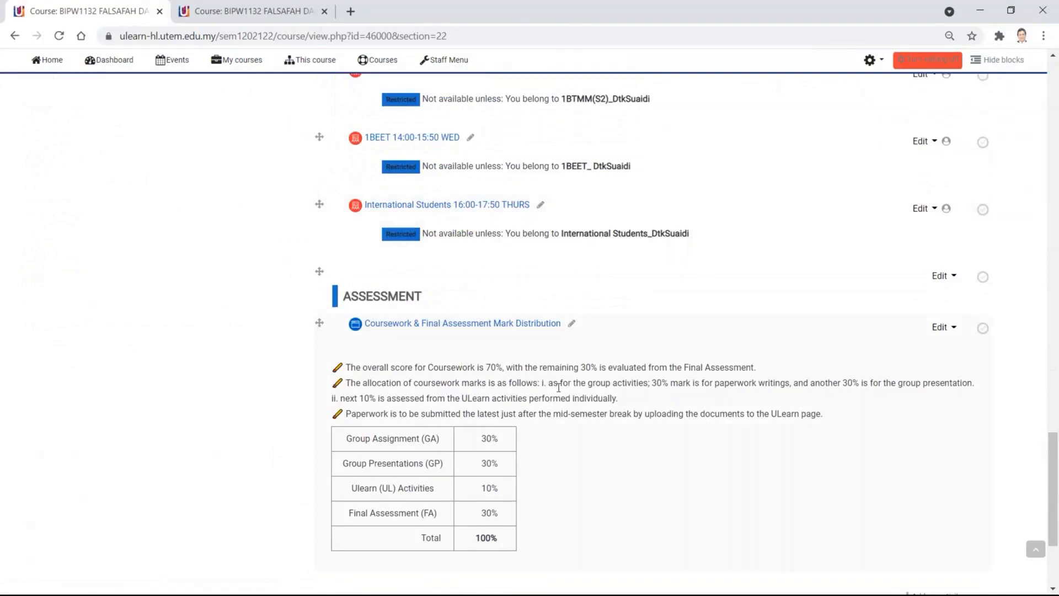
scroll(654, 390, "down", 3)
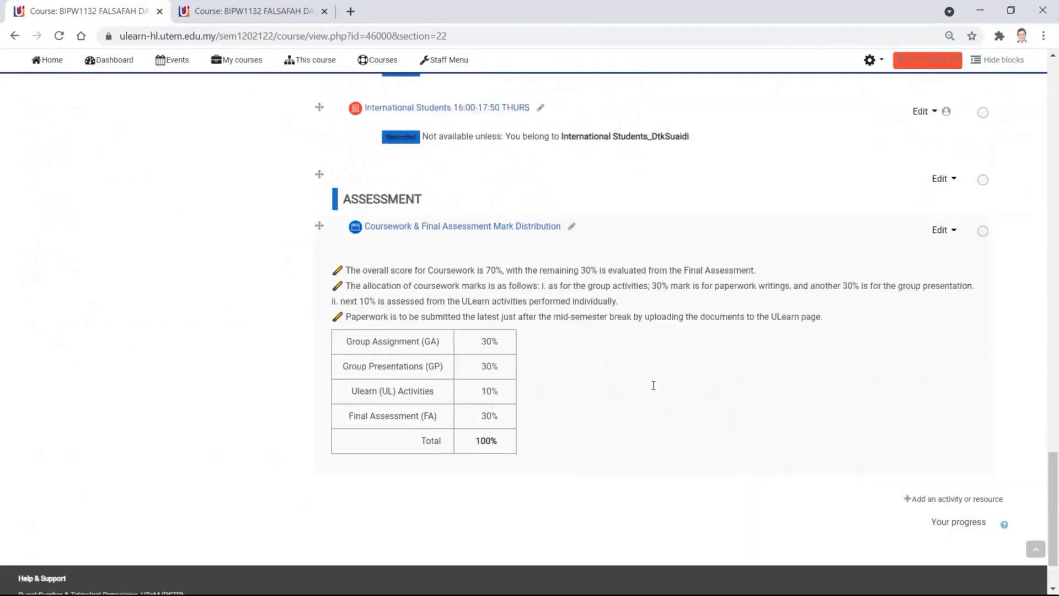
scroll(598, 373, "up", 15)
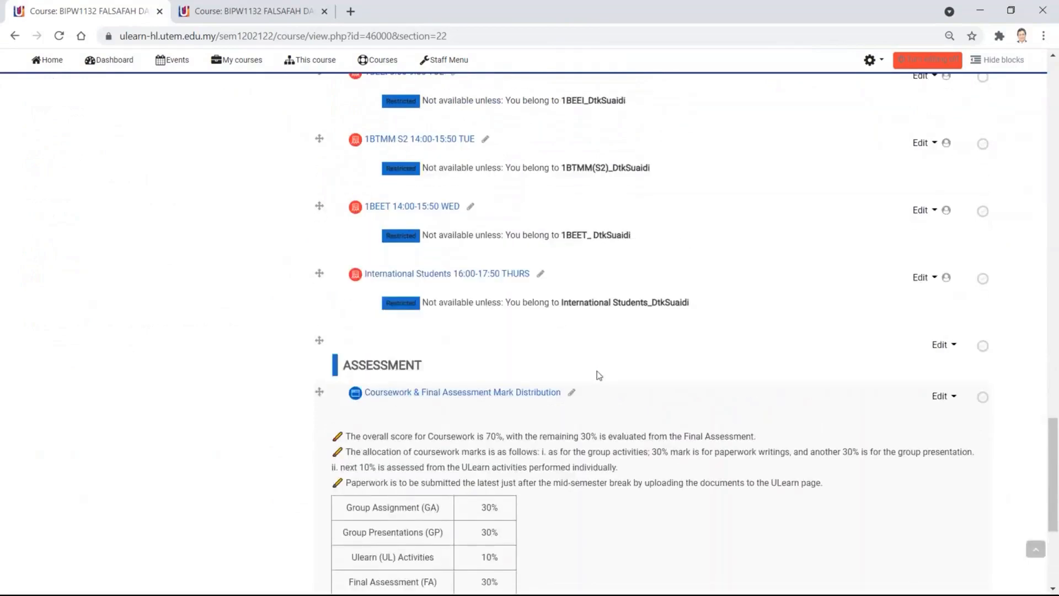
scroll(599, 376, "up", 5)
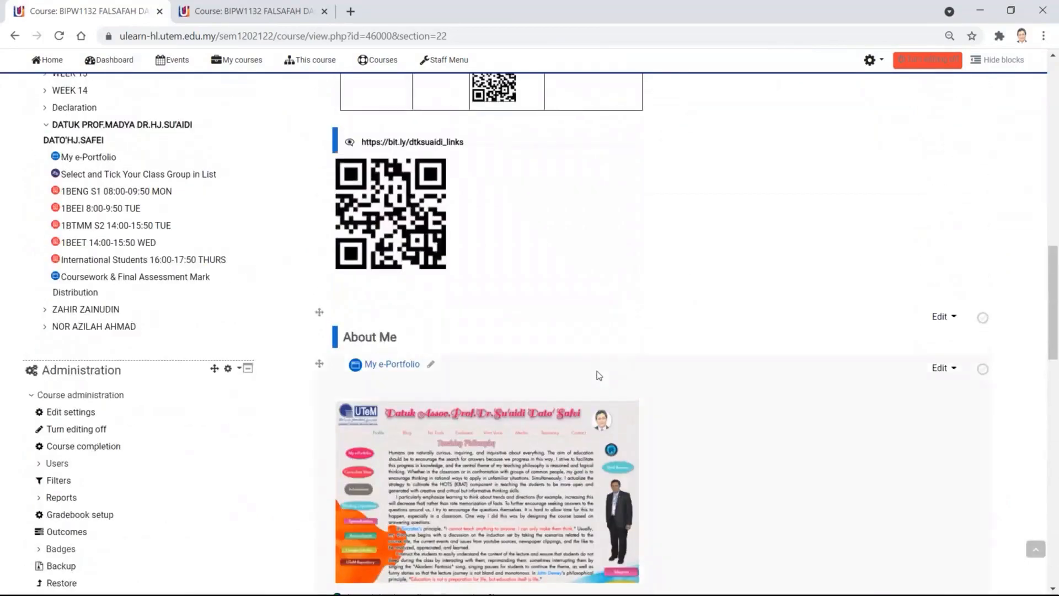
scroll(597, 374, "down", 15)
scroll(598, 372, "down", 3)
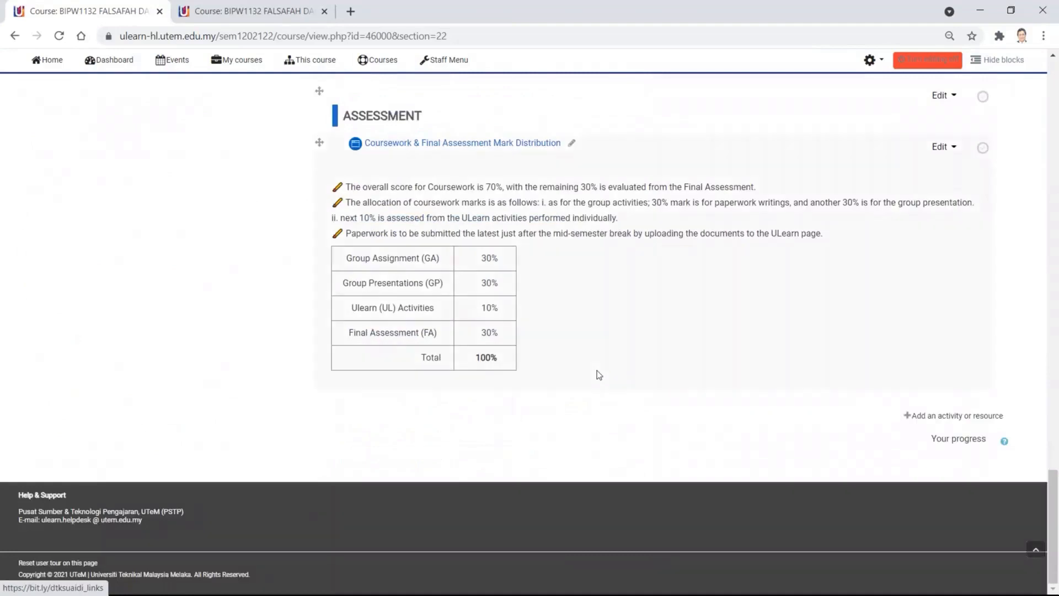
scroll(596, 373, "up", 10)
scroll(598, 374, "up", 15)
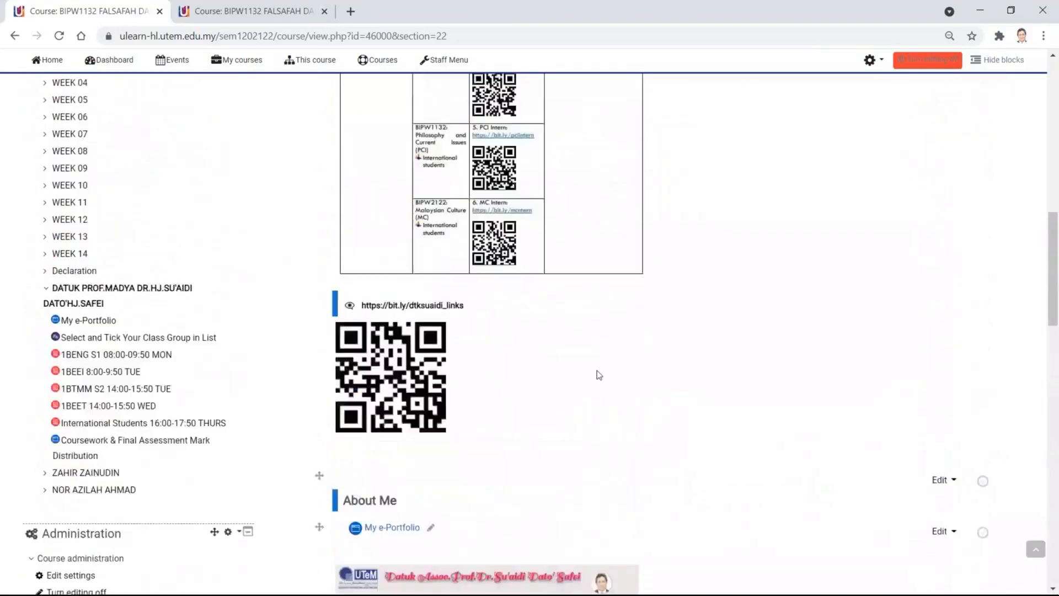
scroll(598, 374, "up", 1)
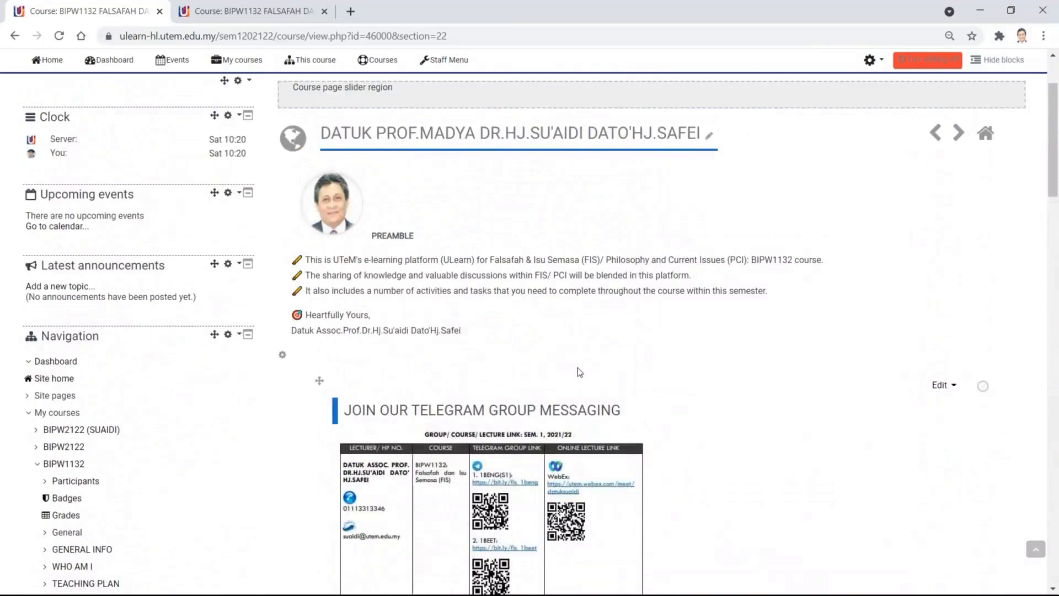
- Go to BIPW1132 from the breadcrumb and scroll the section tiles down to Add tiles
scroll(578, 367, "up", 3)
left_click(142, 173)
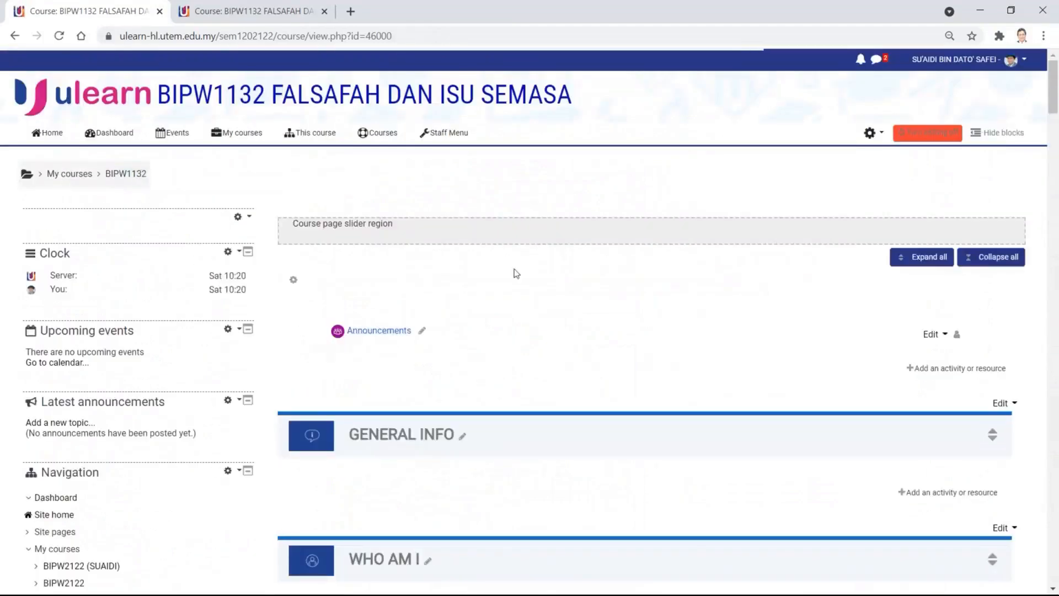
scroll(515, 273, "down", 10)
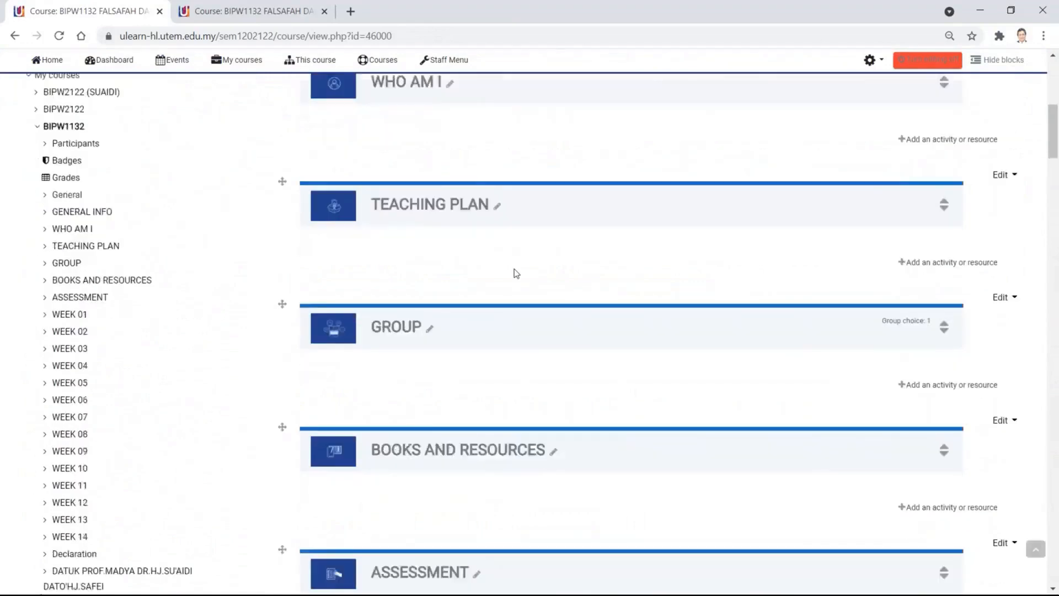
scroll(514, 274, "up", 5)
scroll(515, 274, "up", 5)
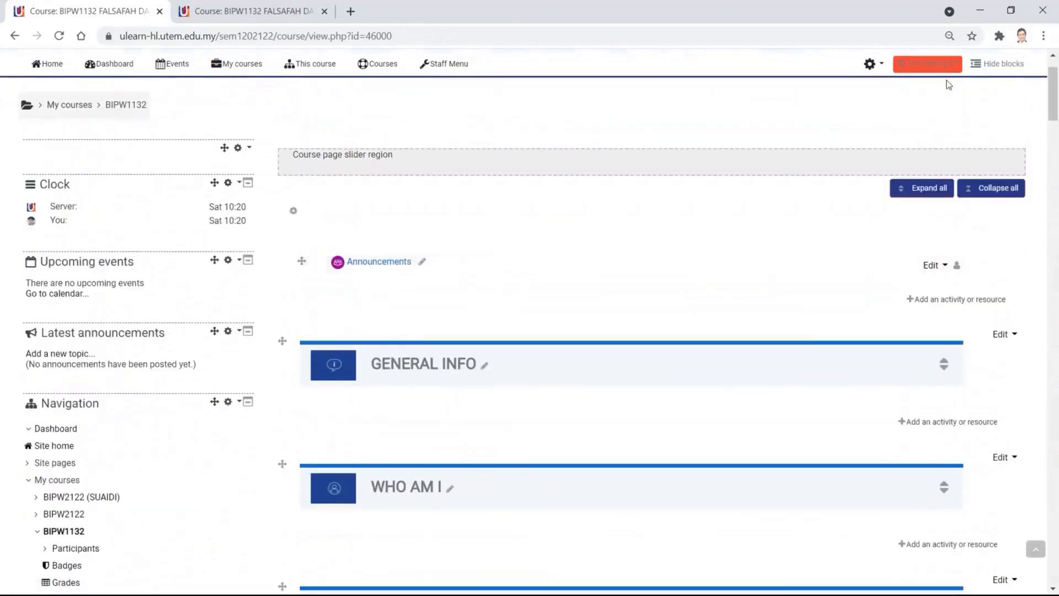
scroll(642, 427, "down", 4)
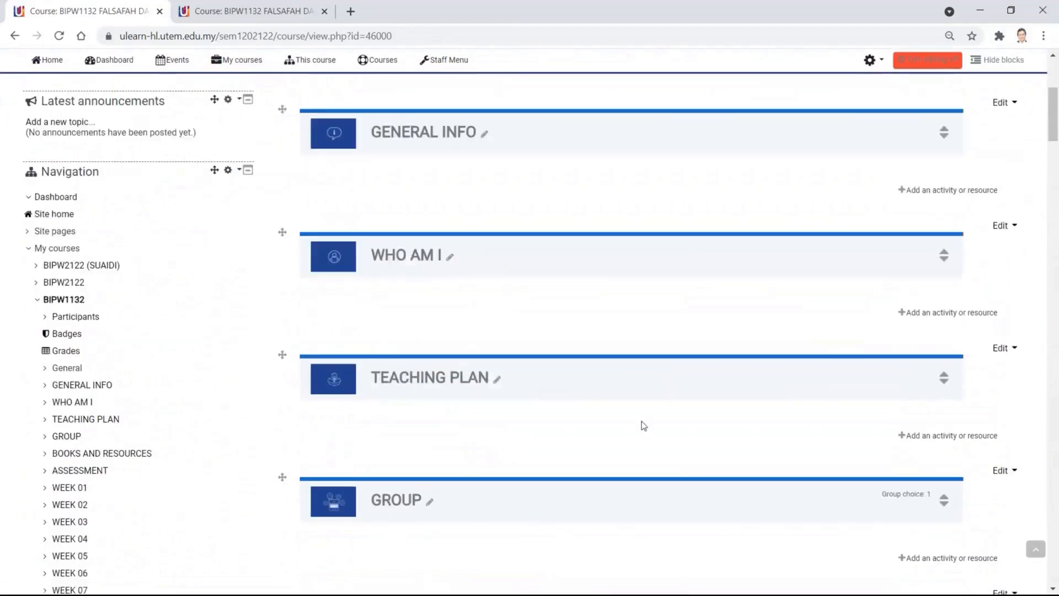
scroll(643, 426, "down", 20)
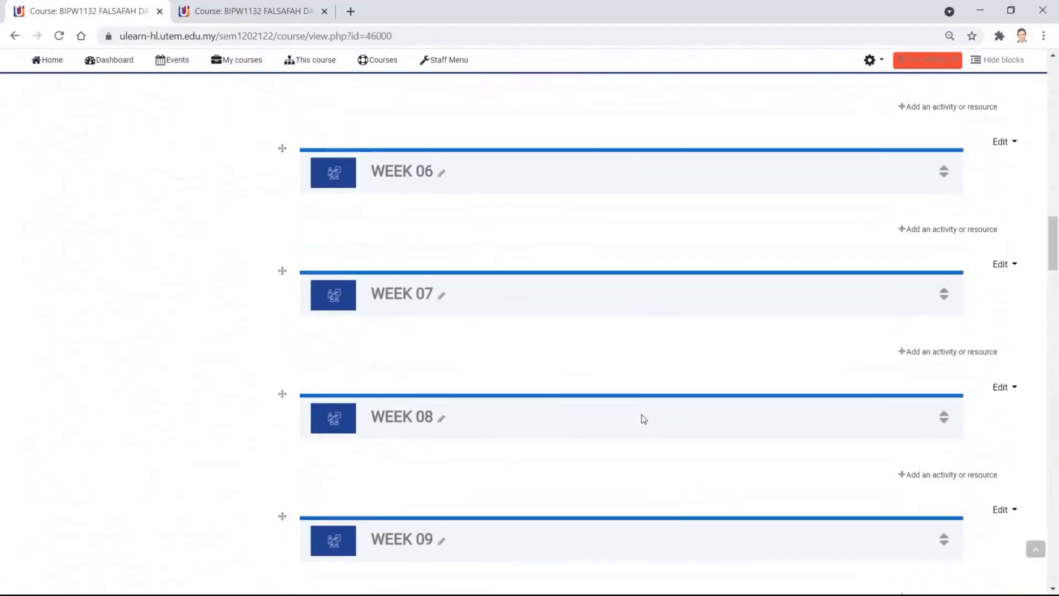
scroll(643, 418, "down", 20)
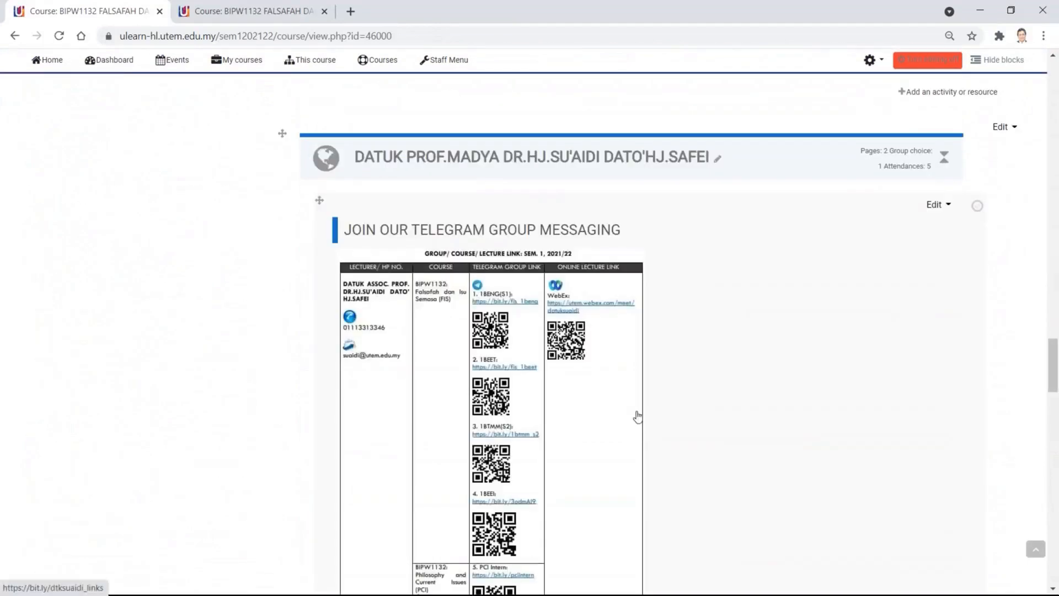
scroll(690, 406, "down", 15)
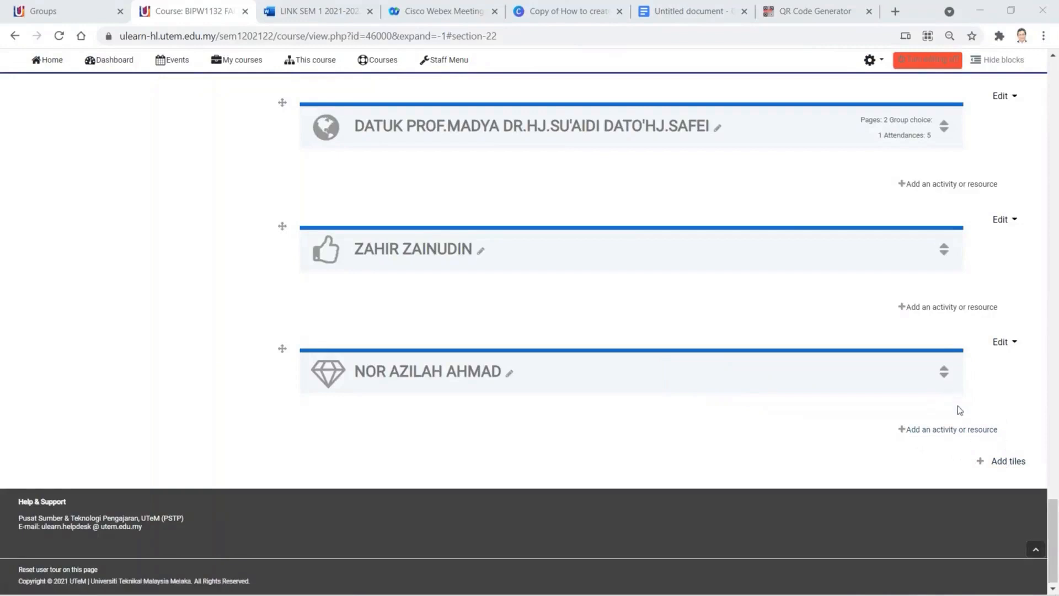
- Add one new section tile, Tile 25, and scroll down to edit it at the course's end
left_click(1005, 464)
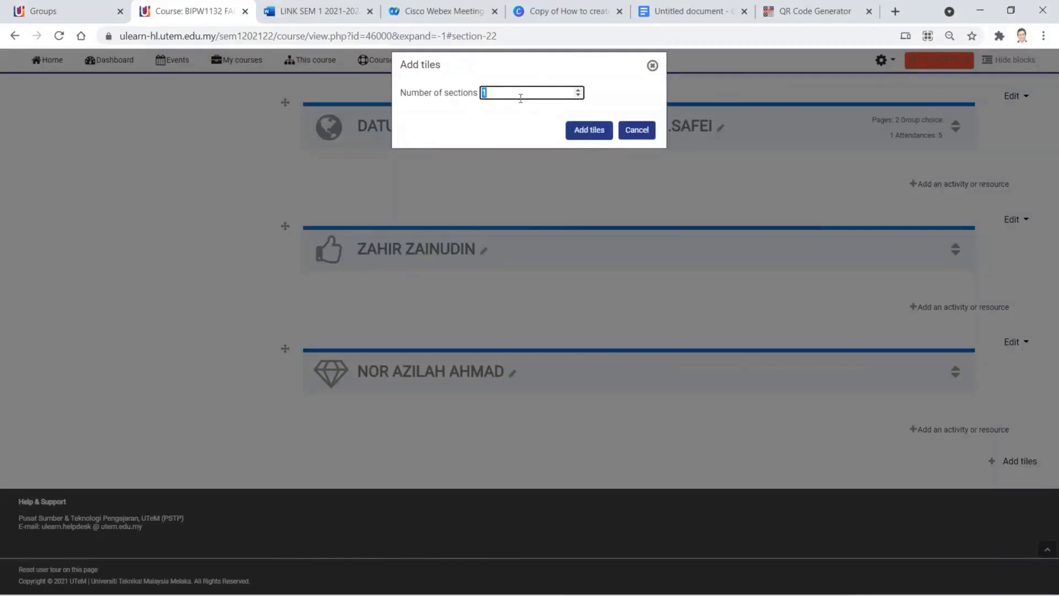
left_click(593, 128)
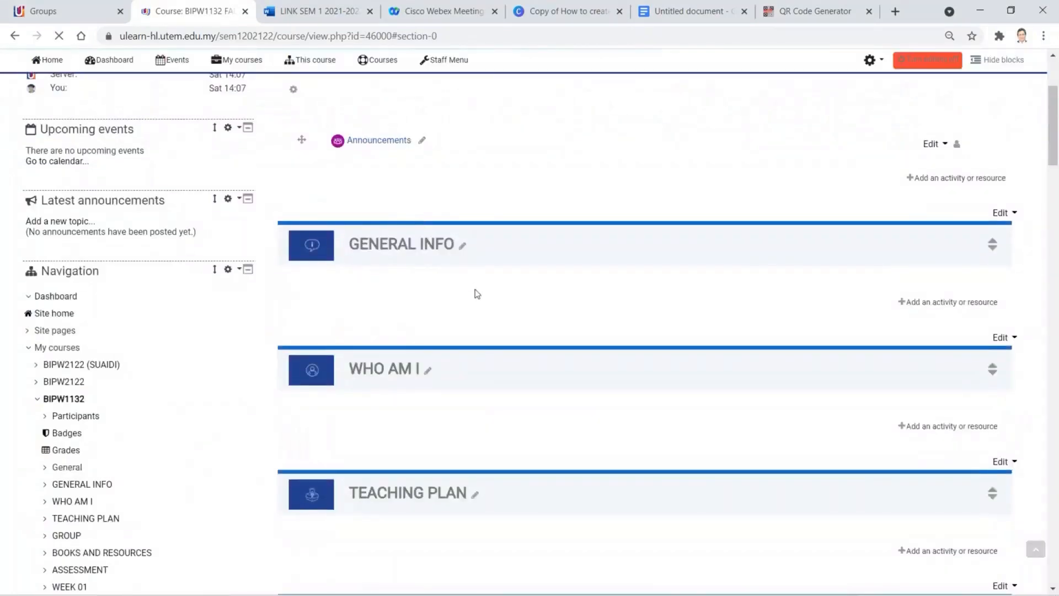
scroll(477, 294, "down", 20)
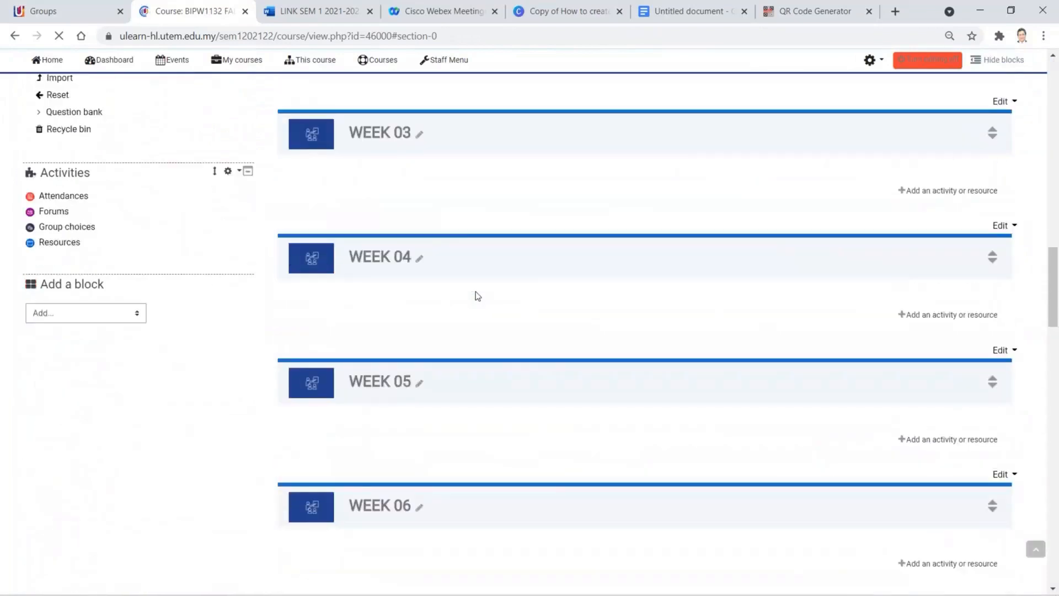
scroll(477, 297, "down", 19)
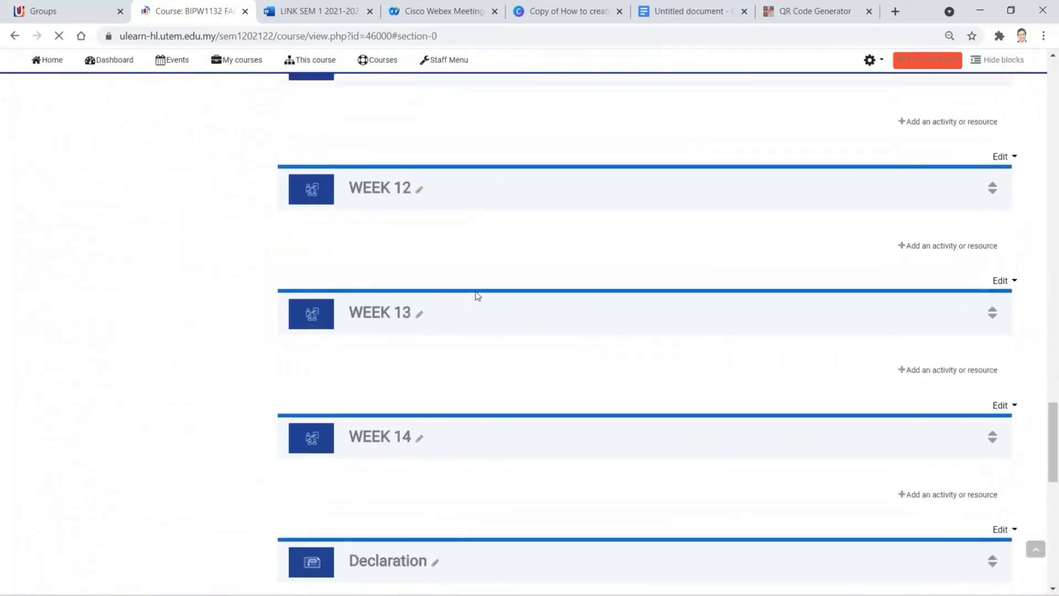
scroll(477, 296, "down", 3)
scroll(478, 297, "down", 9)
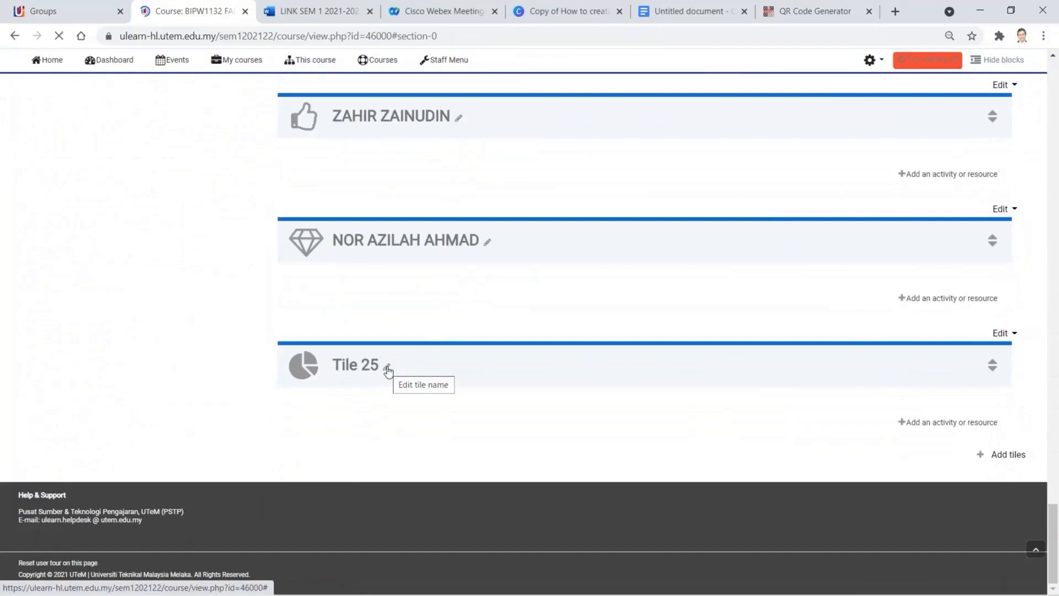
left_click(388, 369)
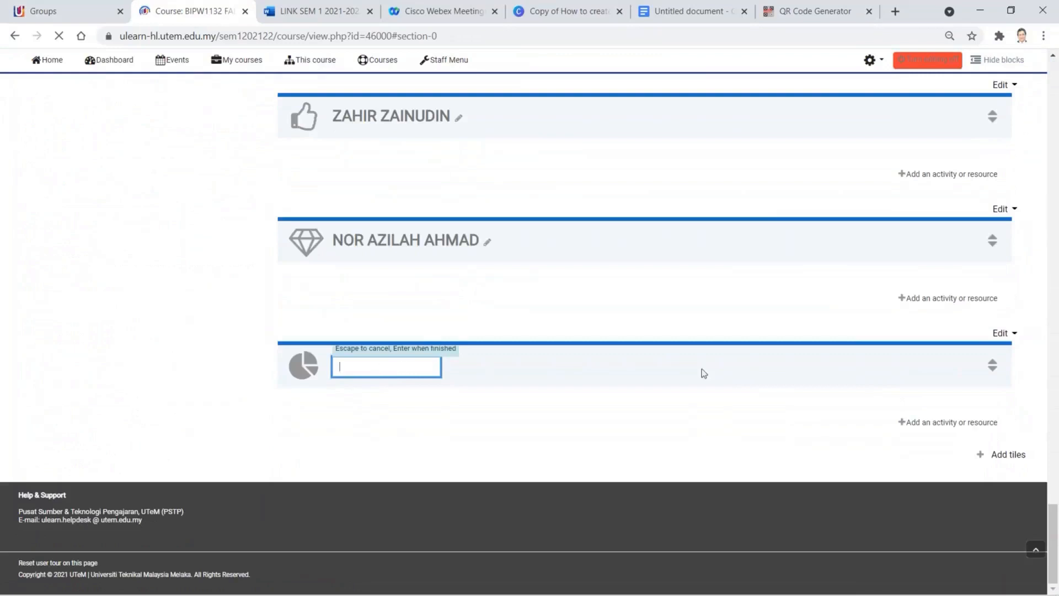
- In Tile 25's section settings, enable a custom name and enter DR.MAHADI
left_click(1003, 335)
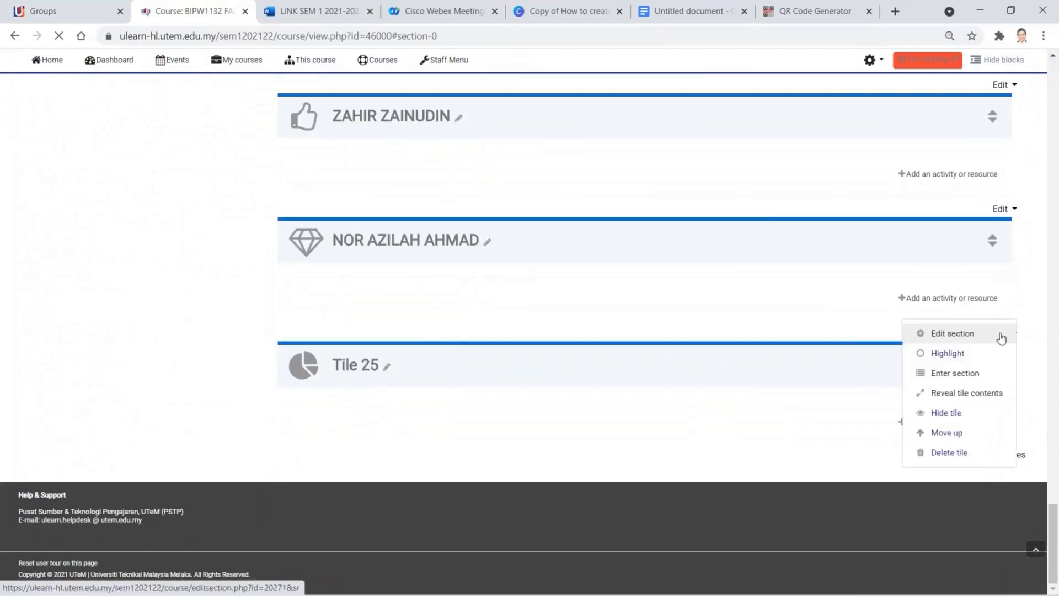
left_click(961, 337)
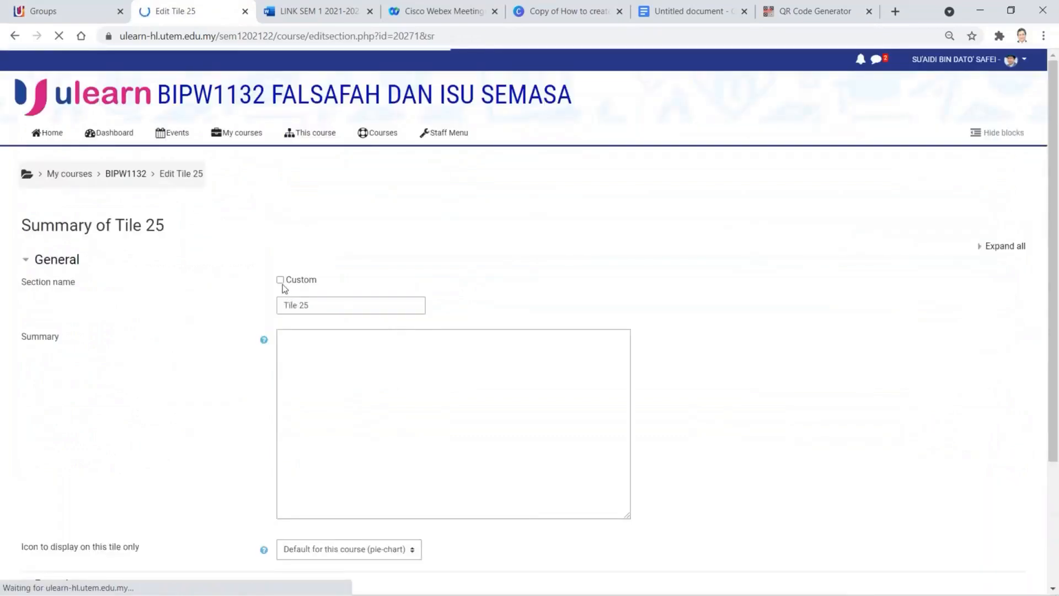
left_click(280, 279)
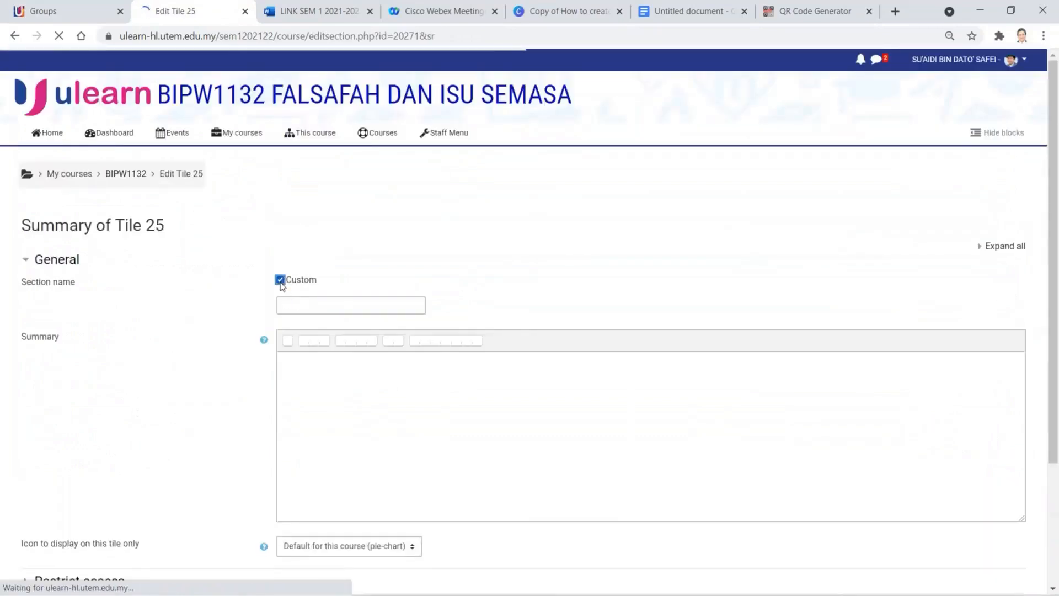
left_click(291, 299)
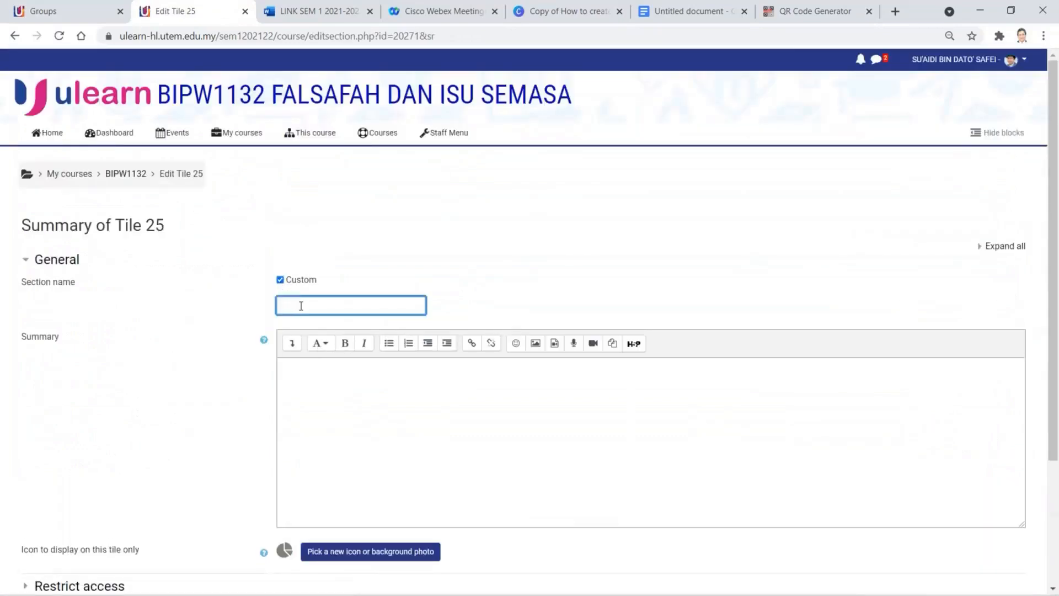
type("DR.MAHADI")
- Give the tile the Person with light bulb icon and save the changes
scroll(348, 549, "down", 3)
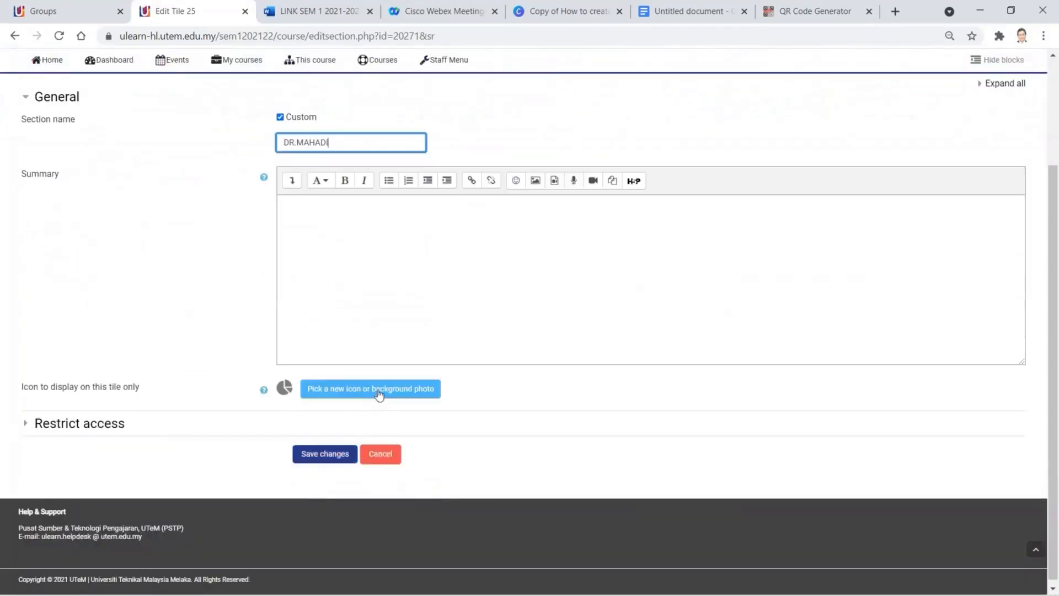
left_click(378, 394)
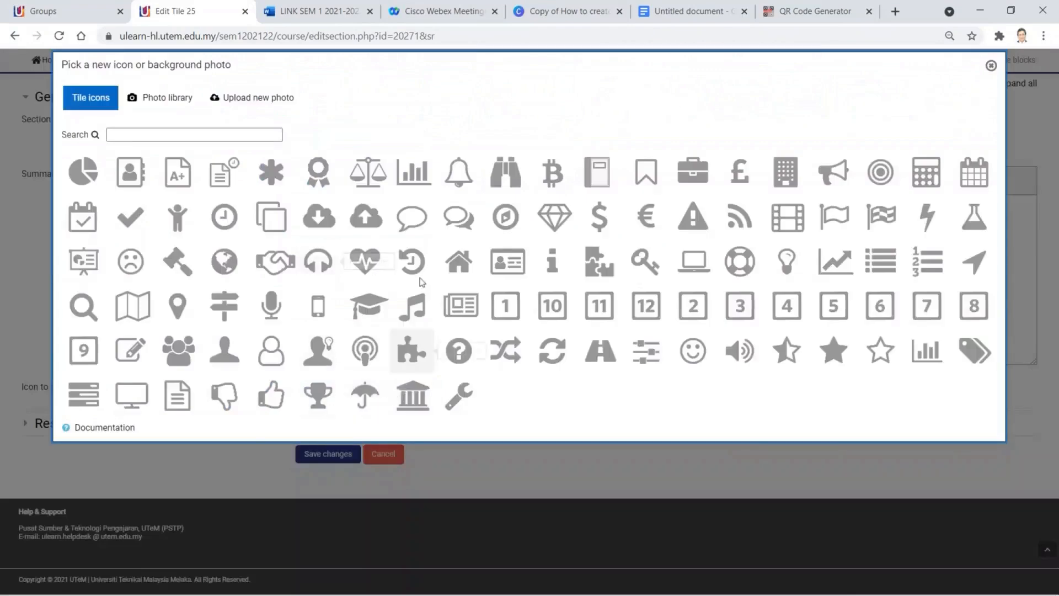
left_click(324, 357)
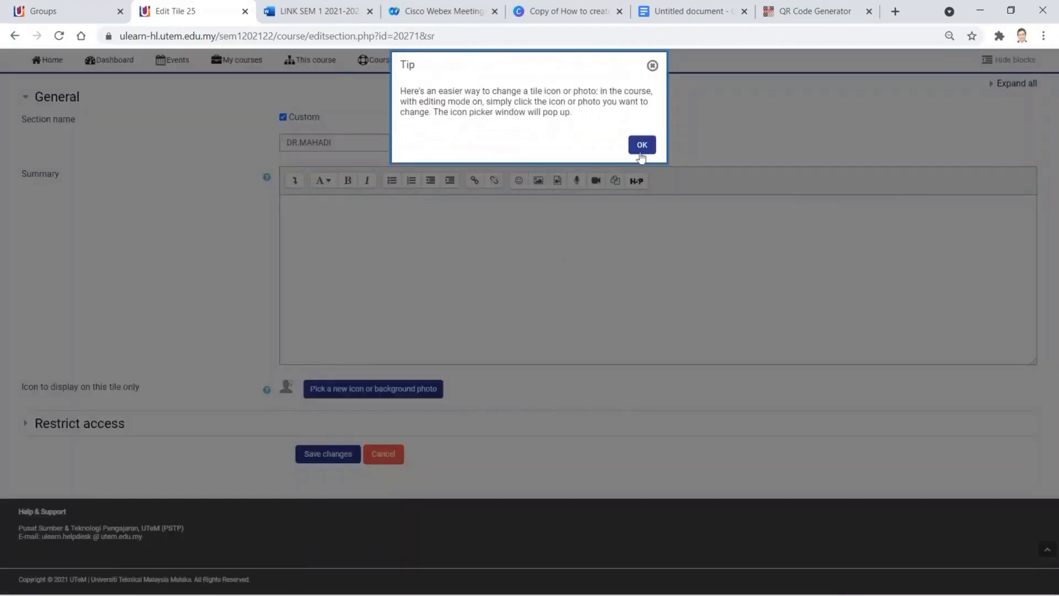
left_click(642, 146)
left_click(331, 454)
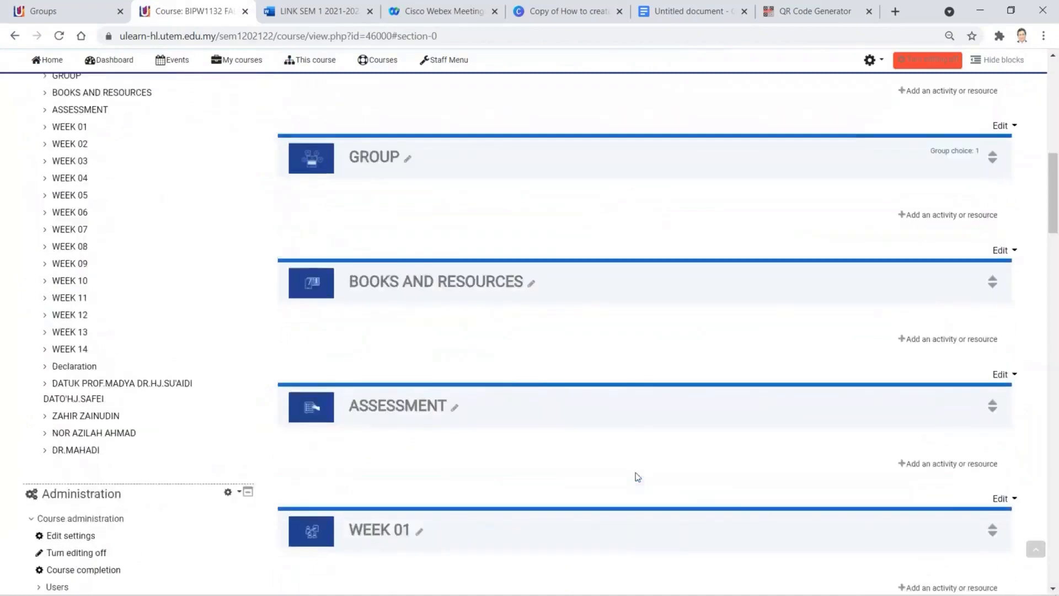
- Scroll down to the DR.MAHADI tile and open its activity or resource chooser
scroll(637, 475, "down", 20)
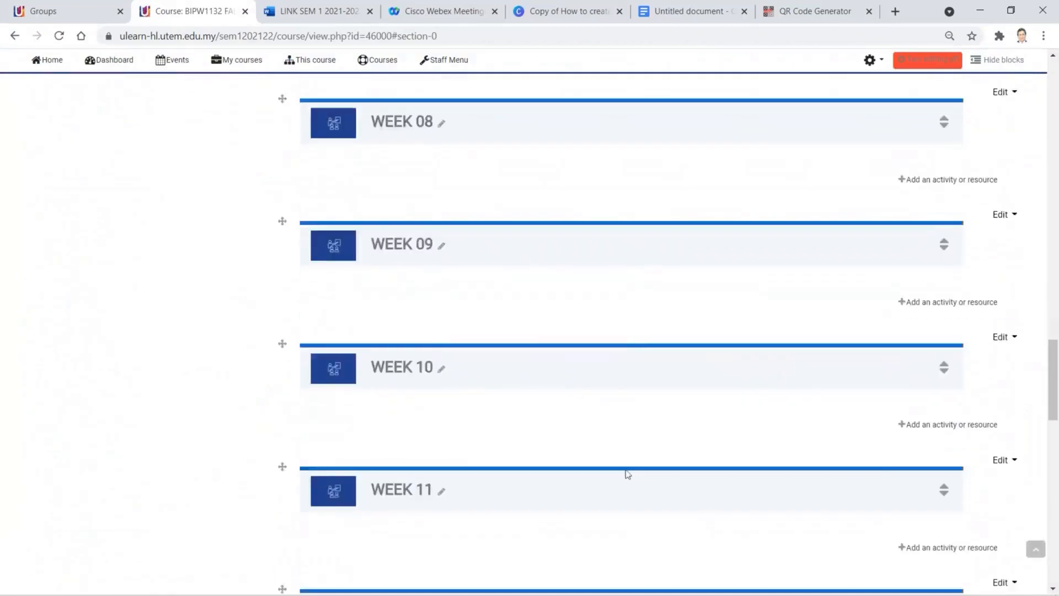
scroll(627, 472, "down", 12)
scroll(563, 472, "down", 6)
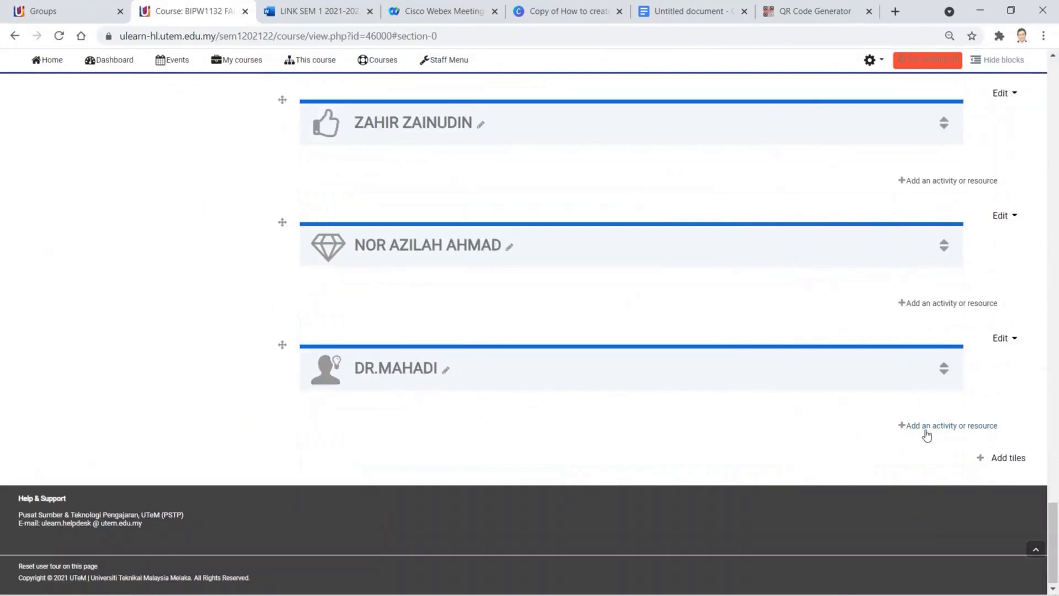
left_click(954, 427)
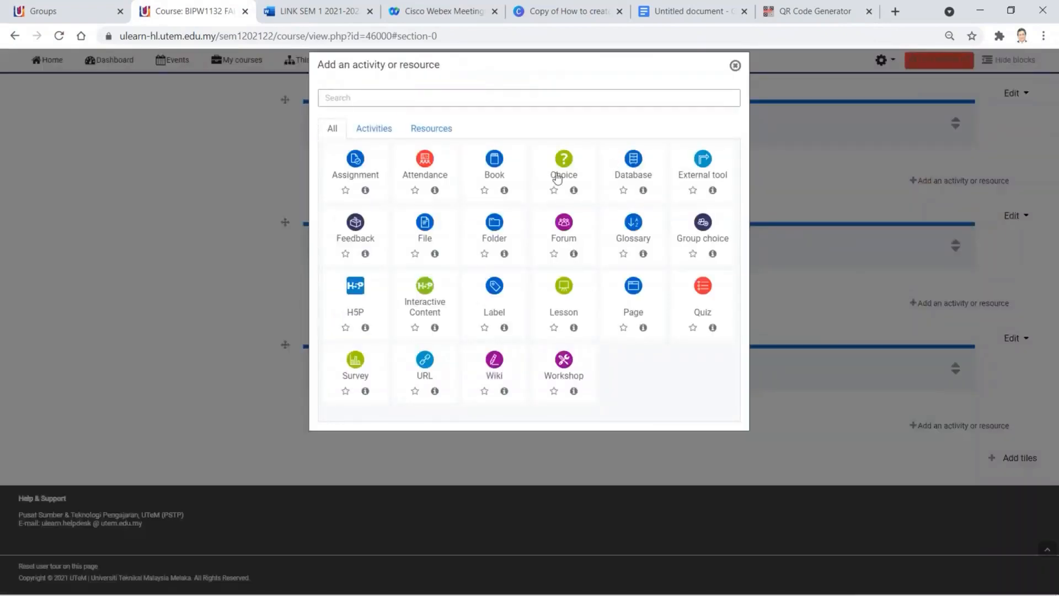
- Create a Label in DR.MAHADI and write JOIN OUR WHATSAPP GROUP LINK as its text
left_click(499, 287)
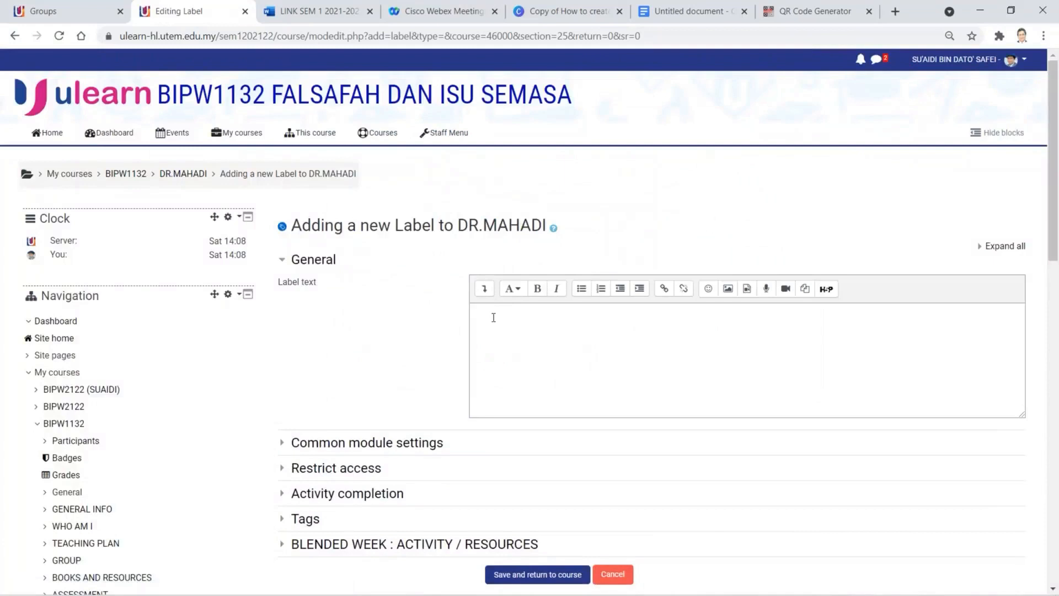
left_click(494, 318)
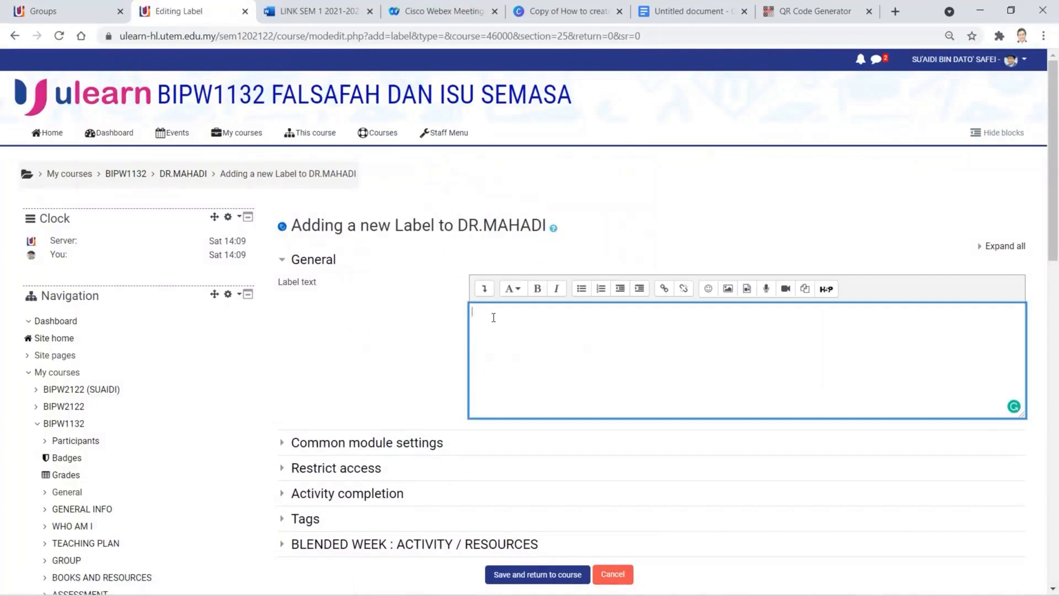
type("JOIN OUR")
type("WHATSAPP GROUP LINK")
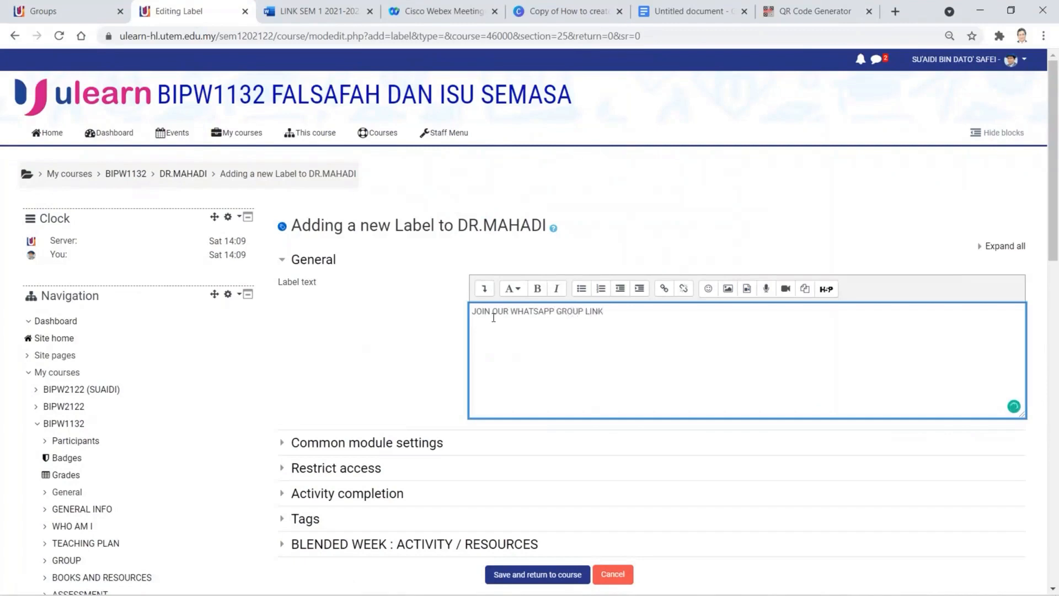
- Format the label text as a bold Heading (medium), then save and return to the course
left_click_drag(604, 312, 470, 320)
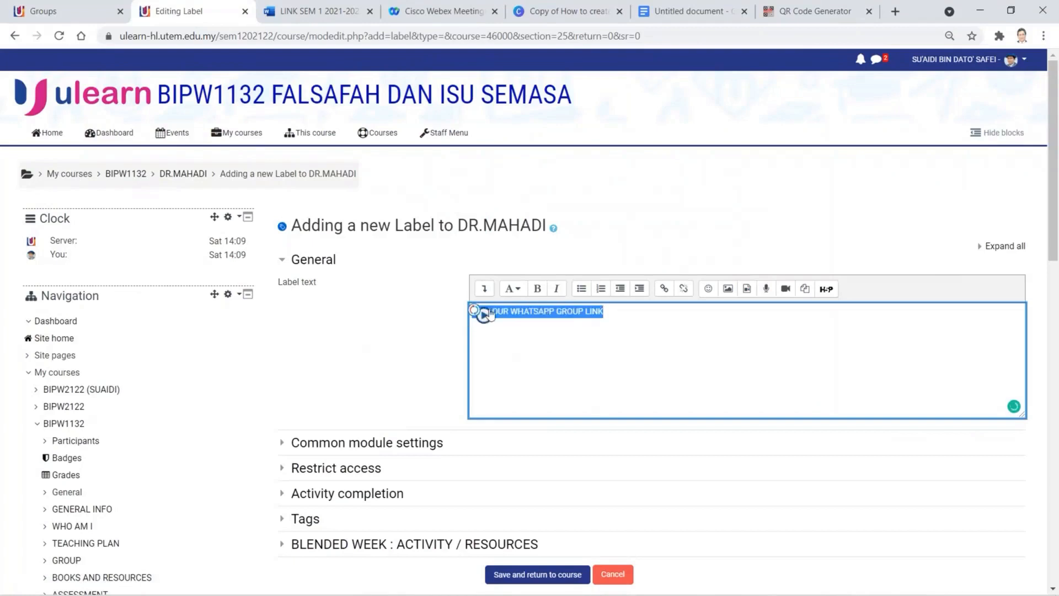
left_click(521, 289)
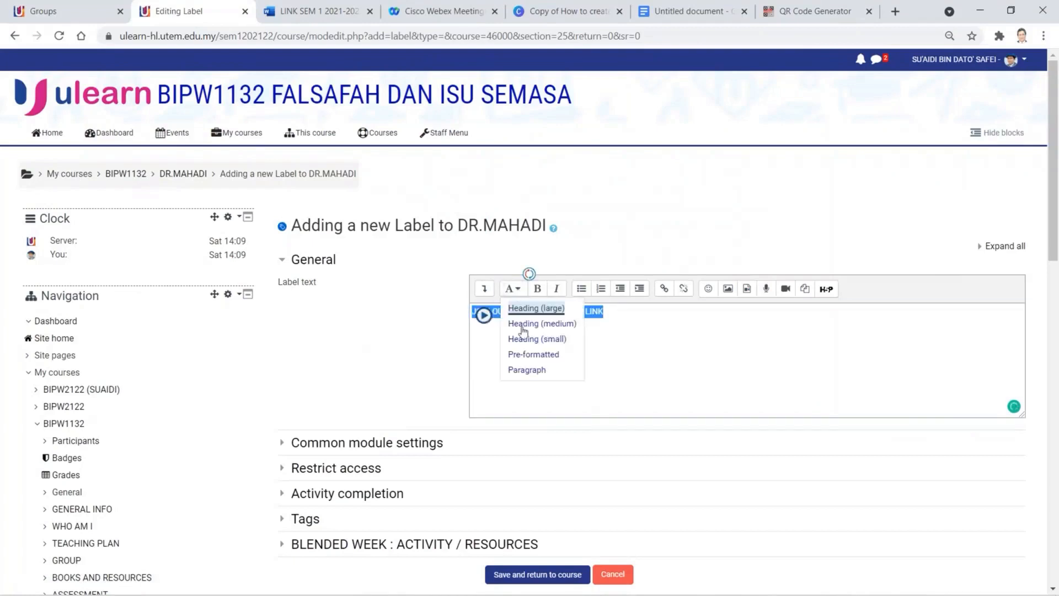
left_click(522, 325)
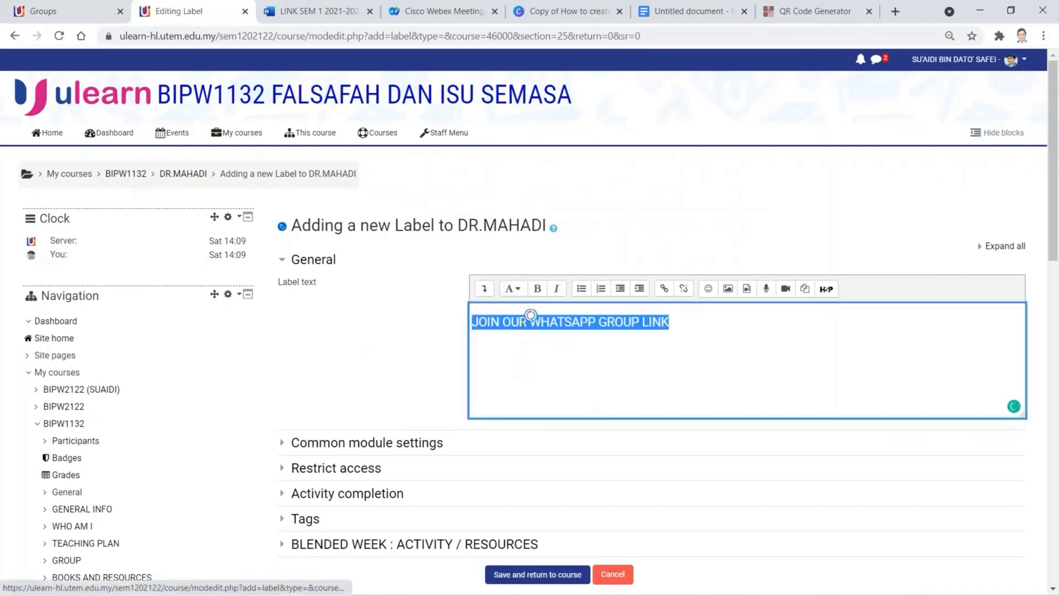
left_click(510, 289)
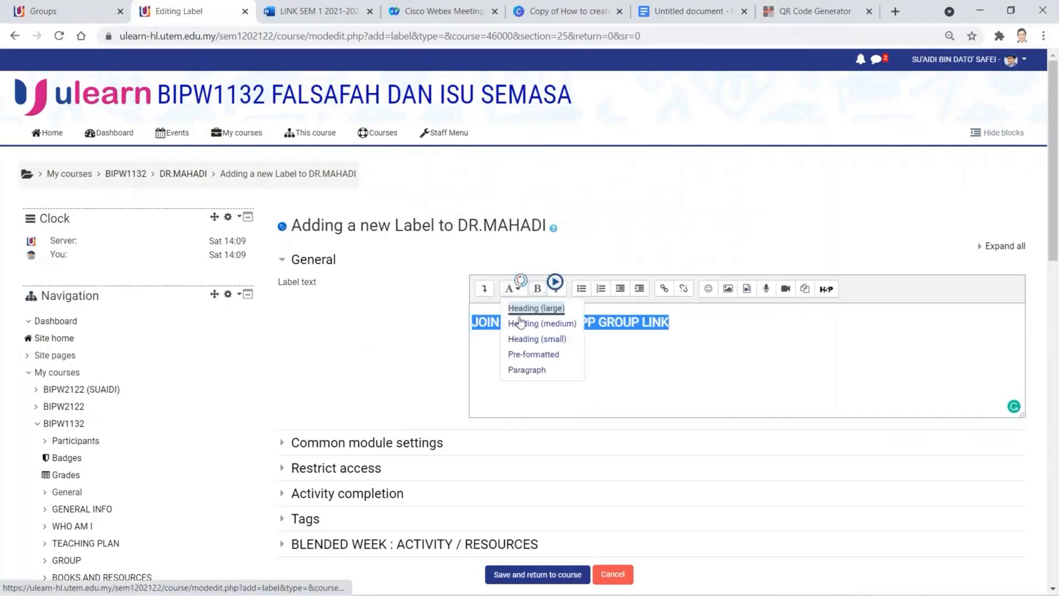
left_click(539, 293)
left_click(539, 293)
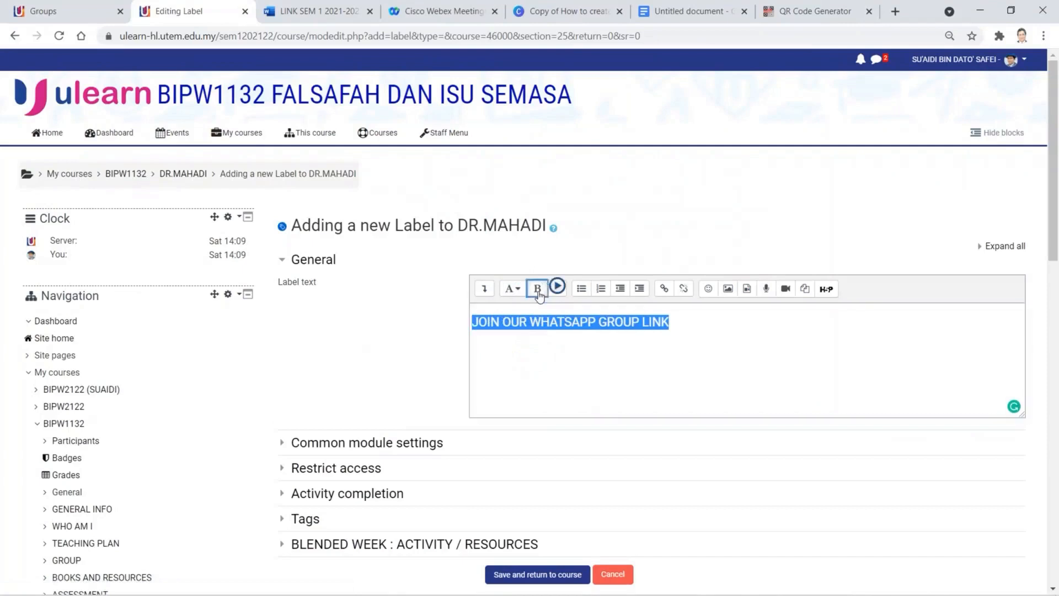
scroll(552, 524, "down", 3)
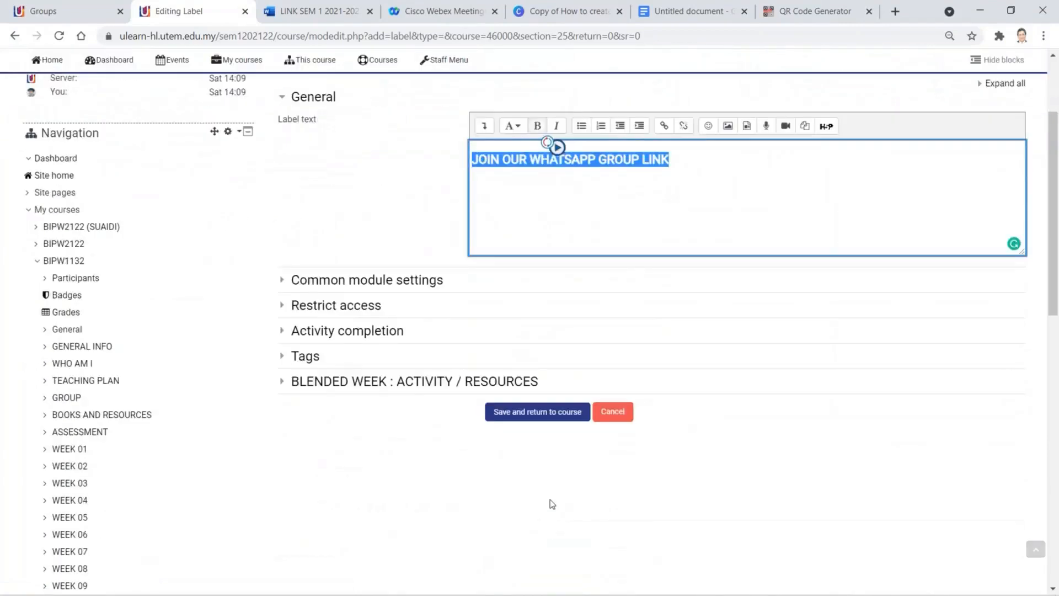
left_click(538, 413)
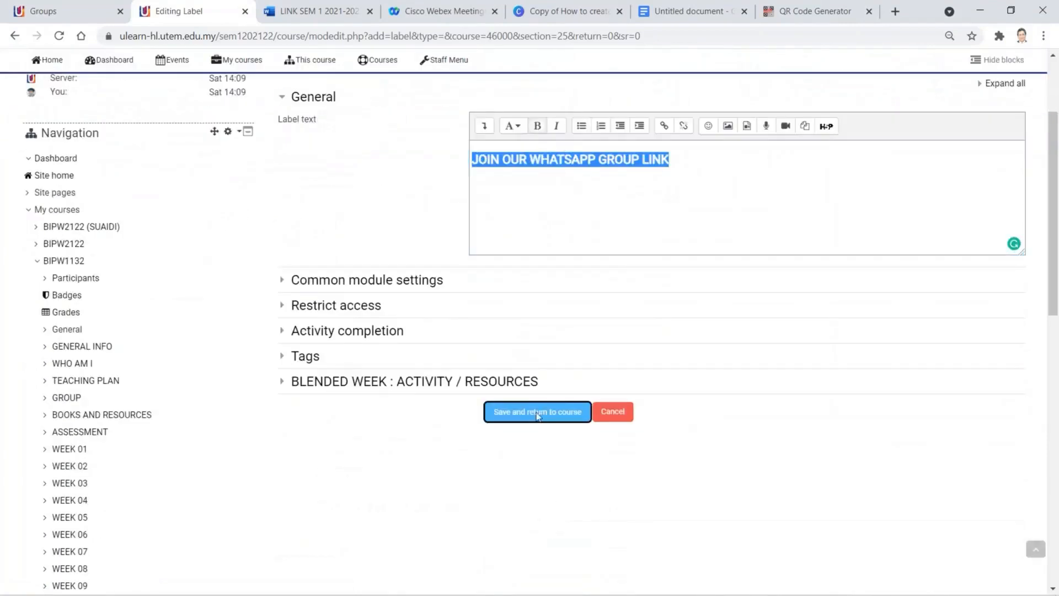
scroll(530, 435, "down", 20)
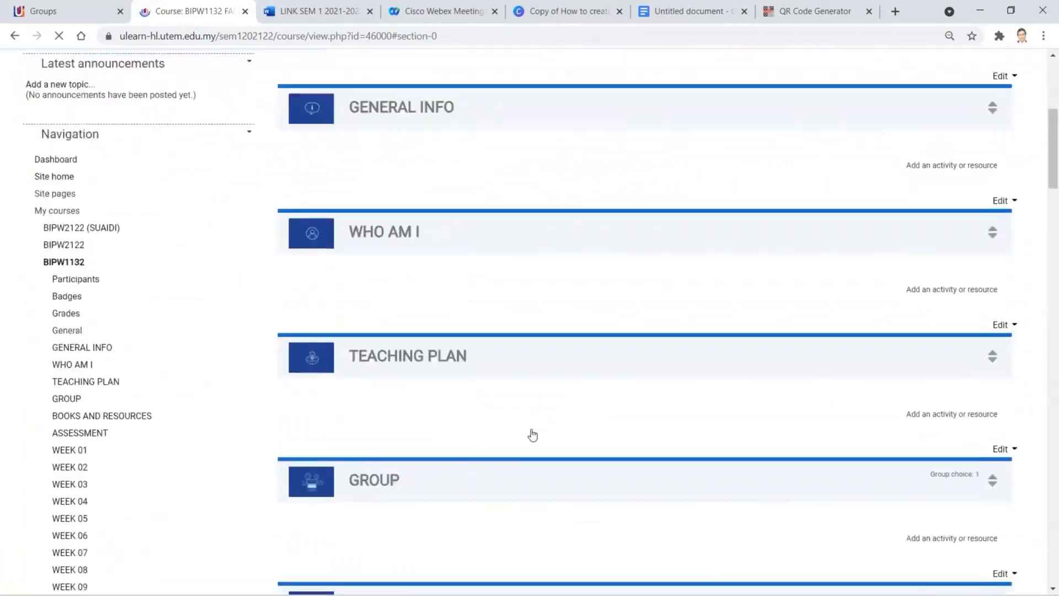
- Expand the DR.MAHADI section to show its contents
scroll(528, 438, "up", 20)
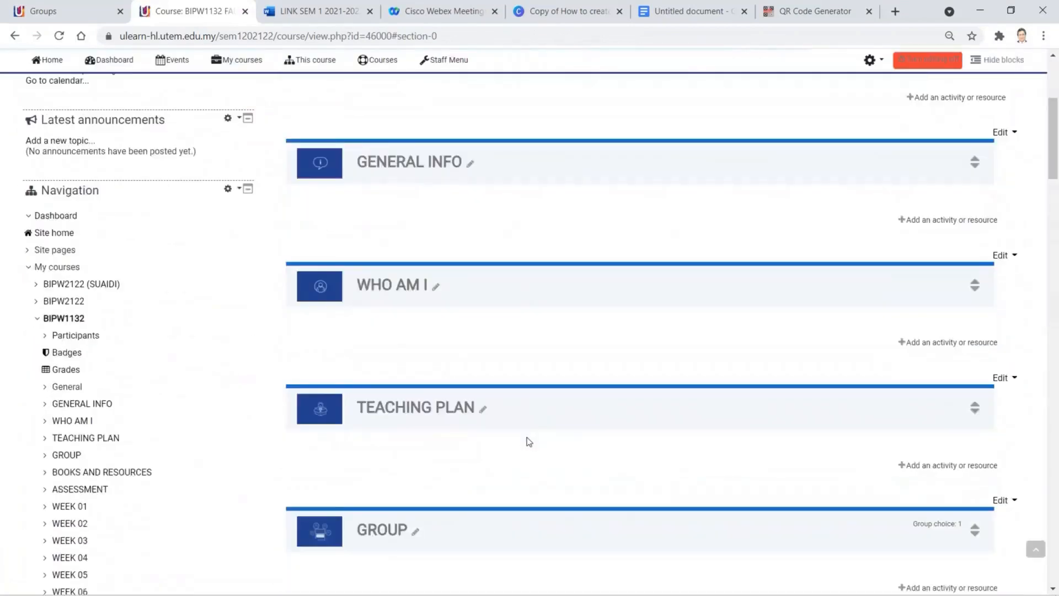
scroll(524, 439, "down", 20)
scroll(516, 436, "down", 20)
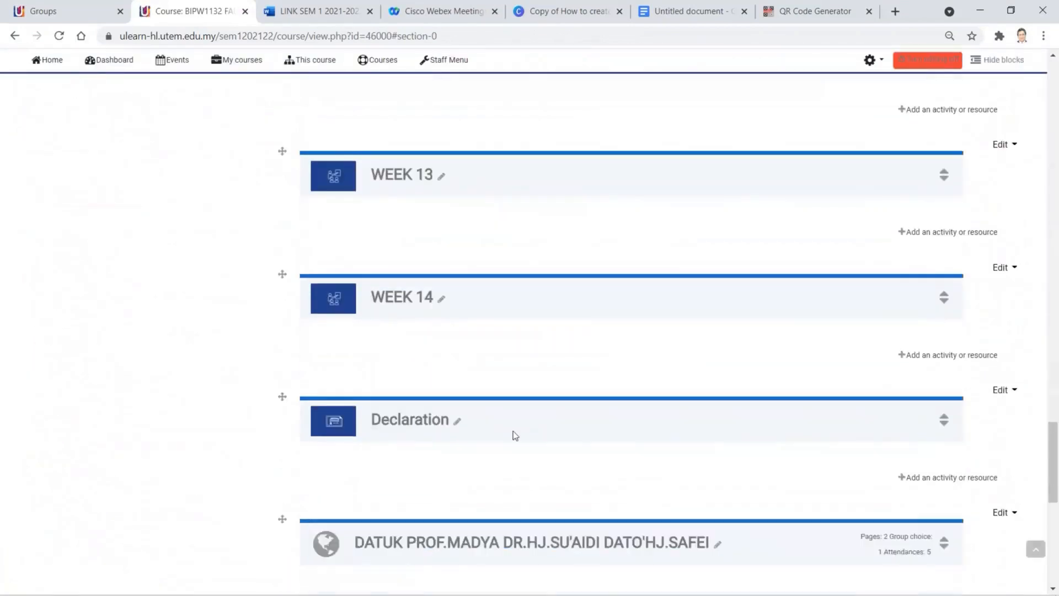
scroll(509, 430, "down", 2)
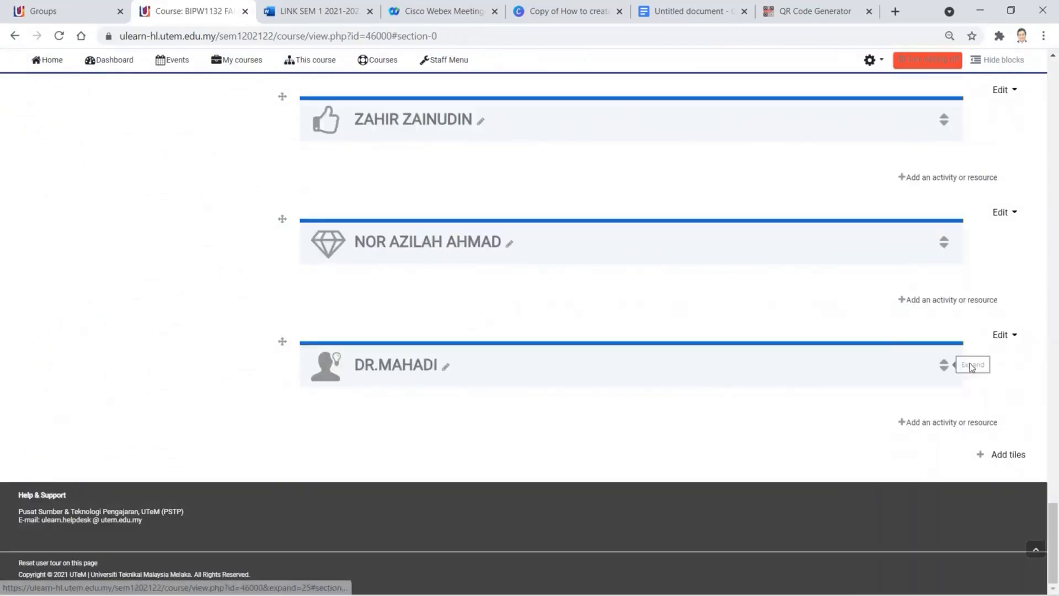
left_click(942, 368)
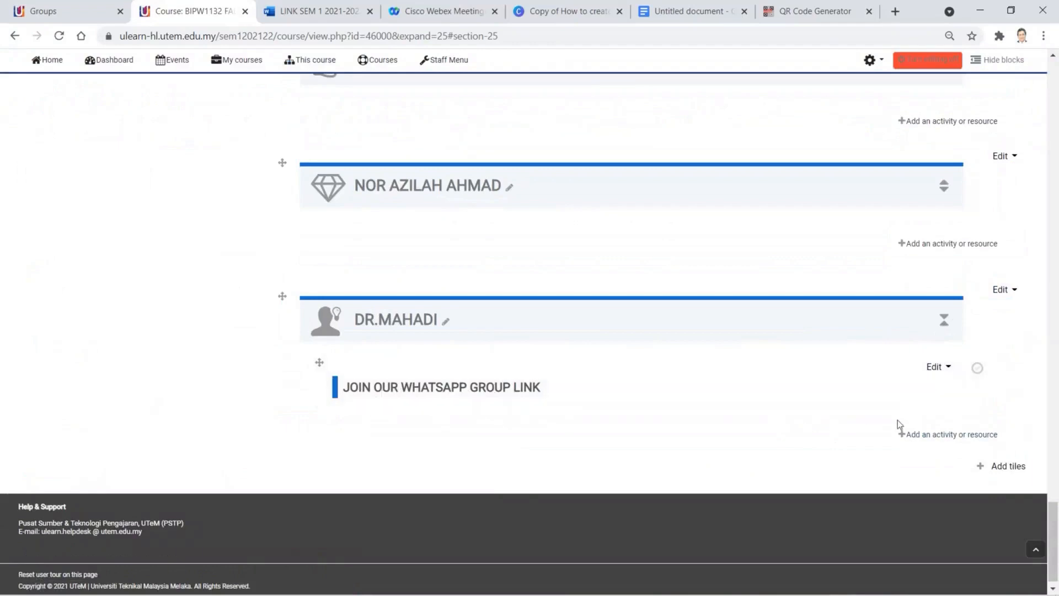
- Open and close the activity chooser, then bring up the WhatsApp label's edit menu
left_click(933, 435)
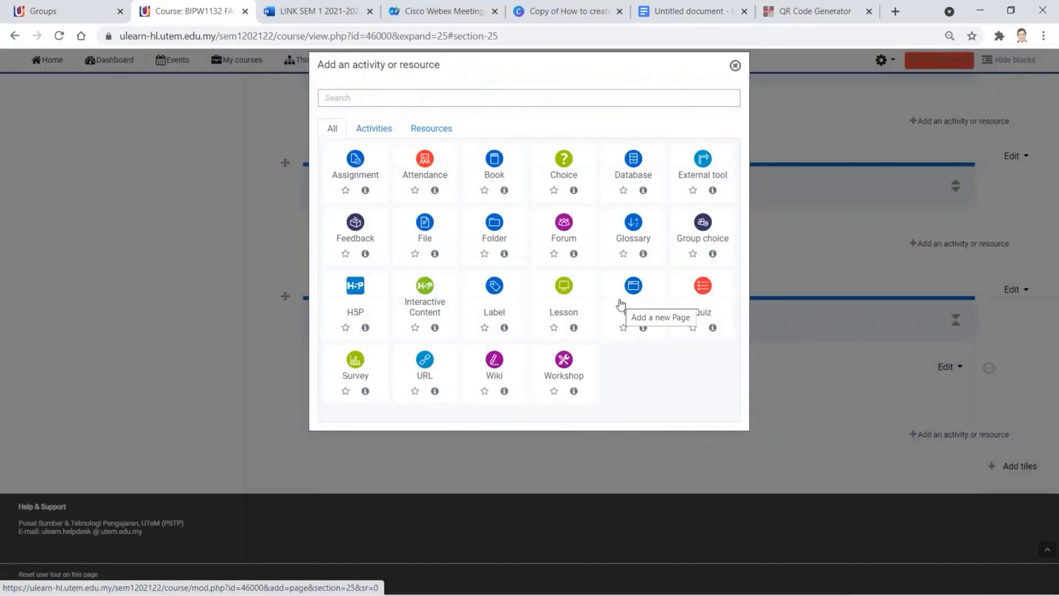
left_click(735, 65)
left_click(935, 369)
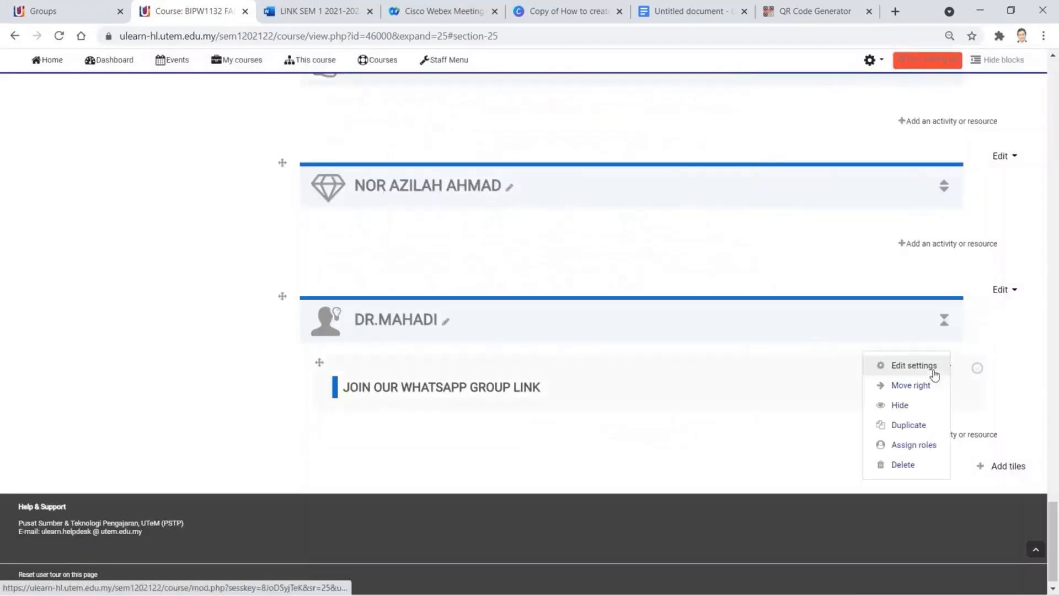
- Open the WhatsApp label's settings, cancel unchanged, and reopen DR.MAHADI's activity chooser
left_click(932, 373)
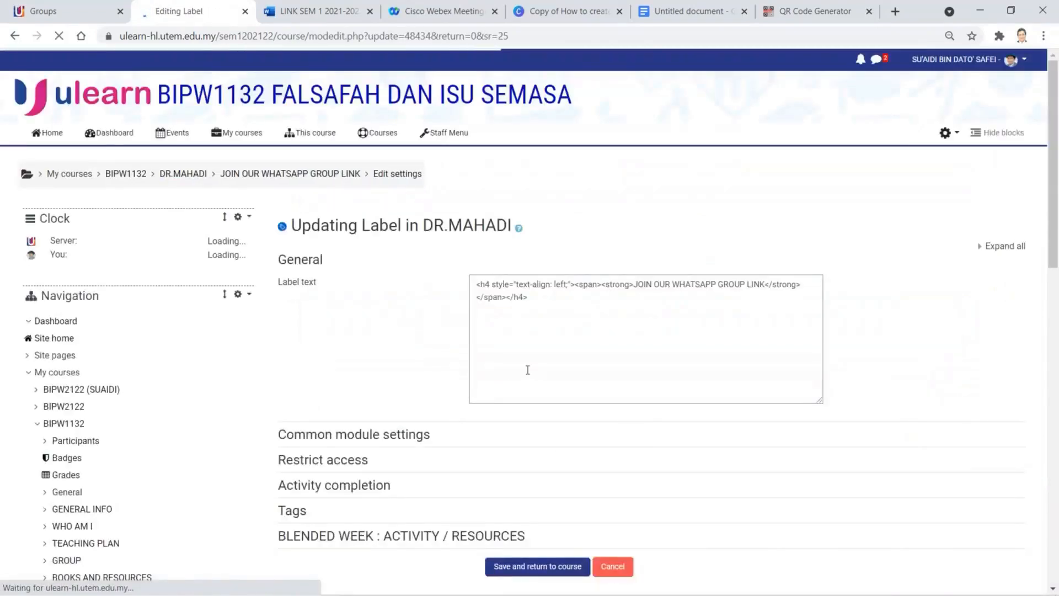
scroll(549, 375, "down", 1)
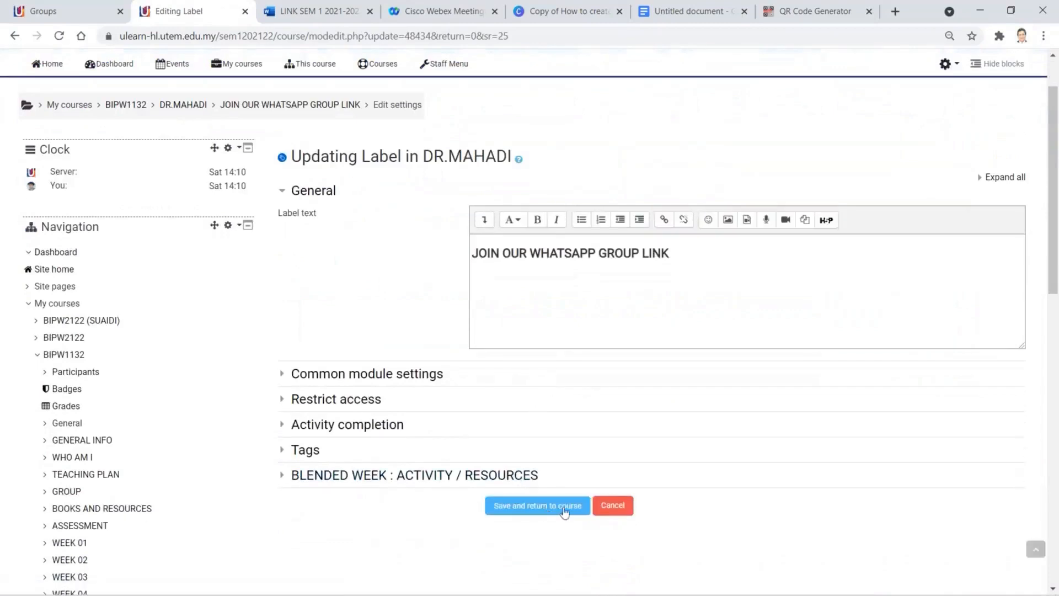
left_click(612, 505)
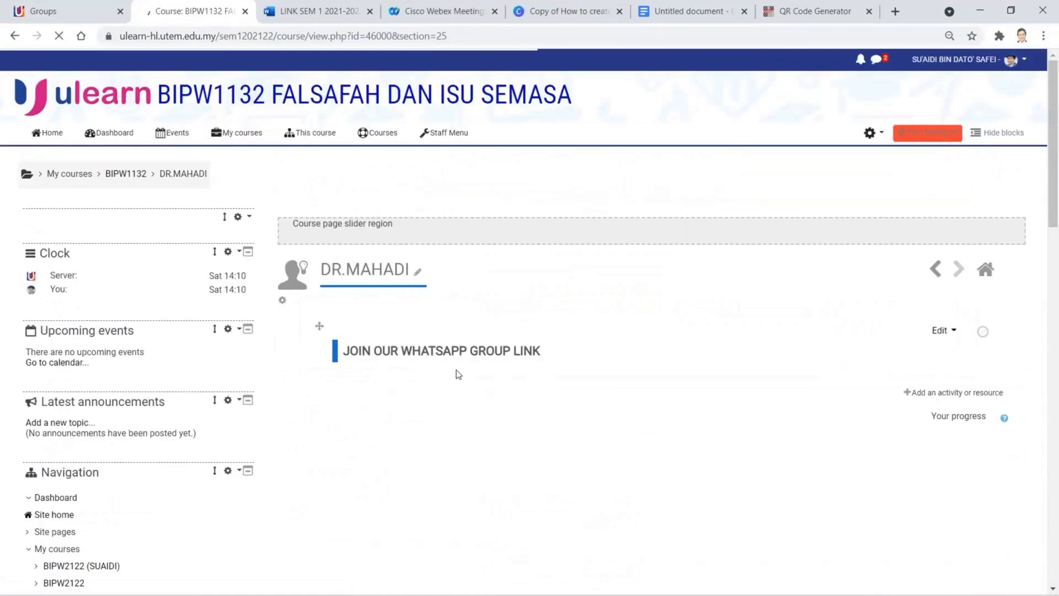
left_click(952, 393)
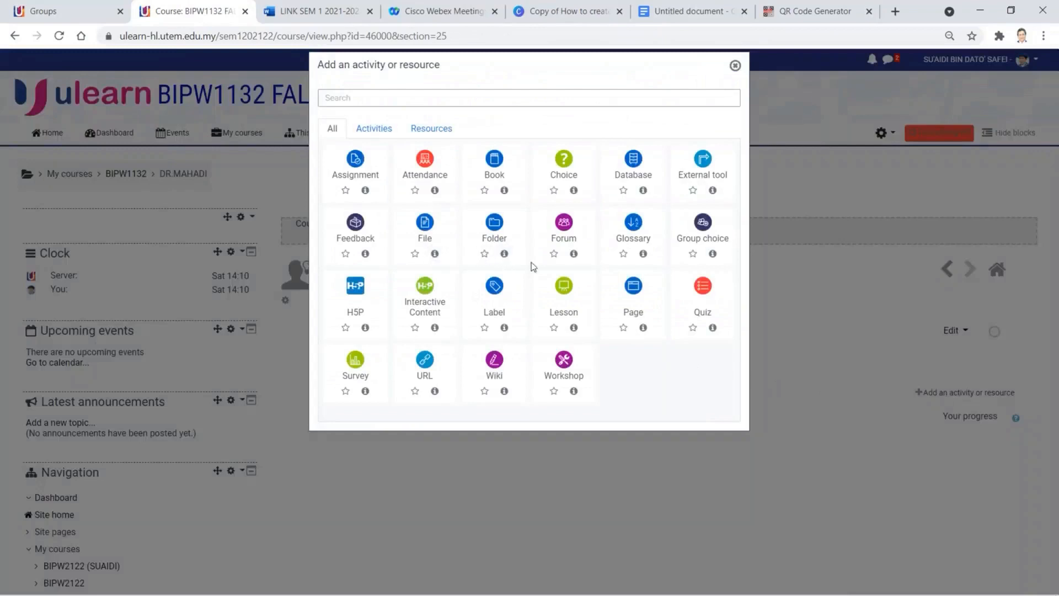
- Start a new Page in DR.MAHADI and enter its name, CLASS GROUP LINK
left_click(634, 291)
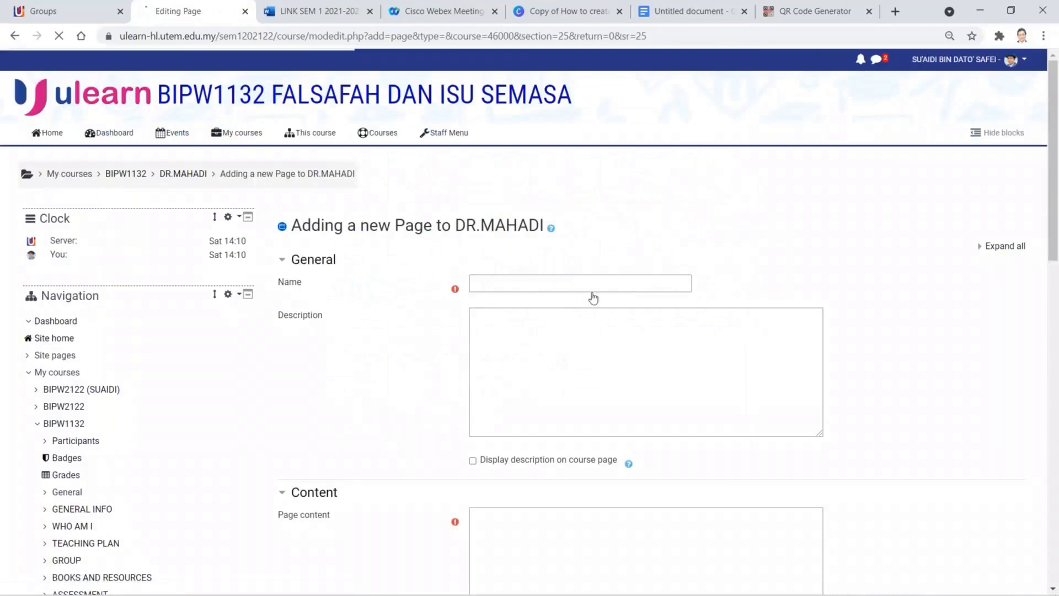
left_click(502, 283)
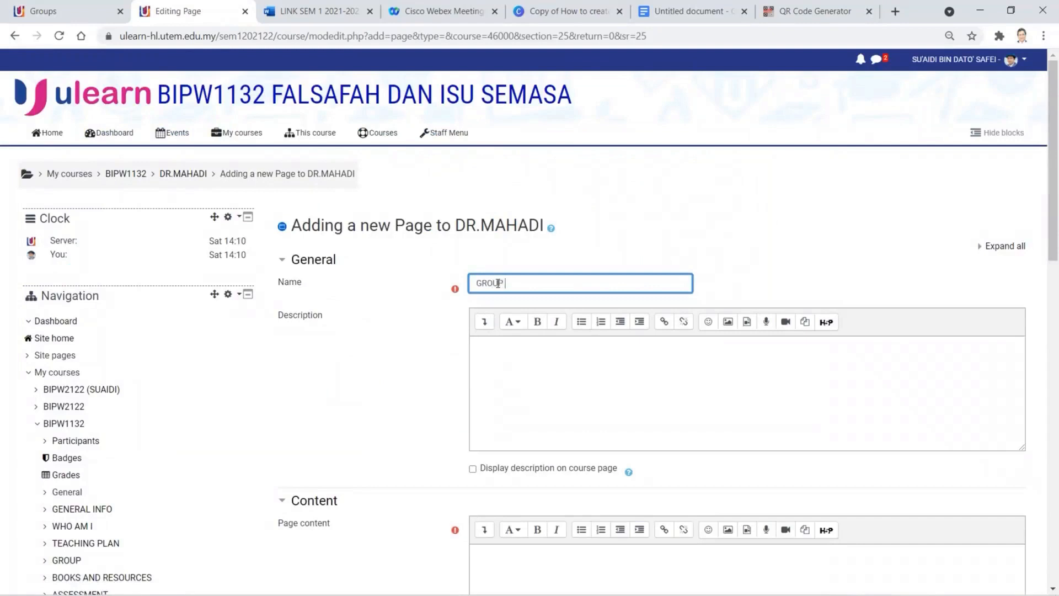
type("LIN")
type("CLASS")
- Upload GrpLnkMahadi.png as a decorative description image, then close Image properties without inserting
left_click(579, 368)
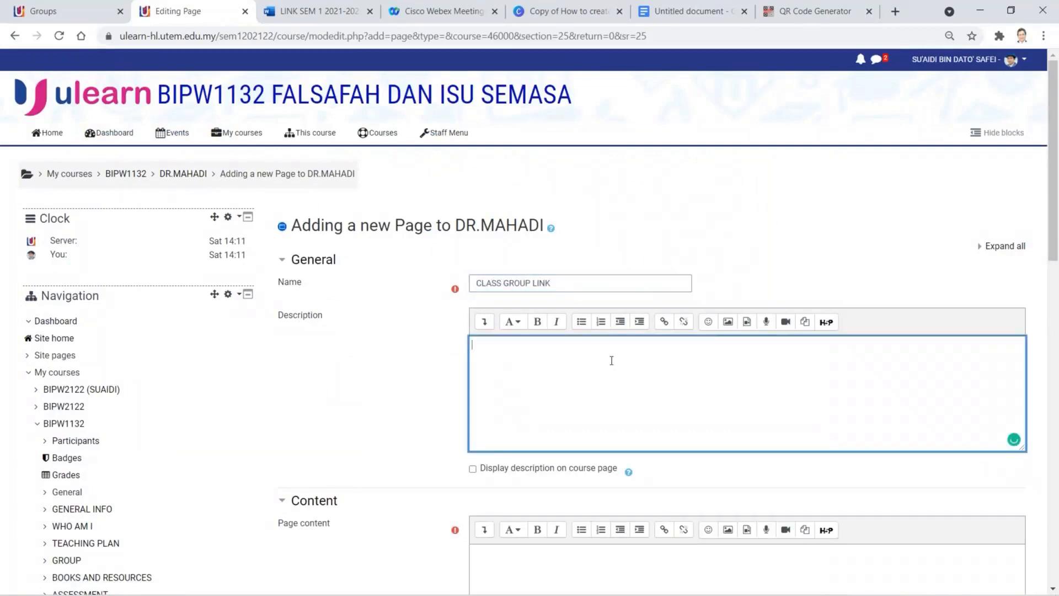
left_click(728, 323)
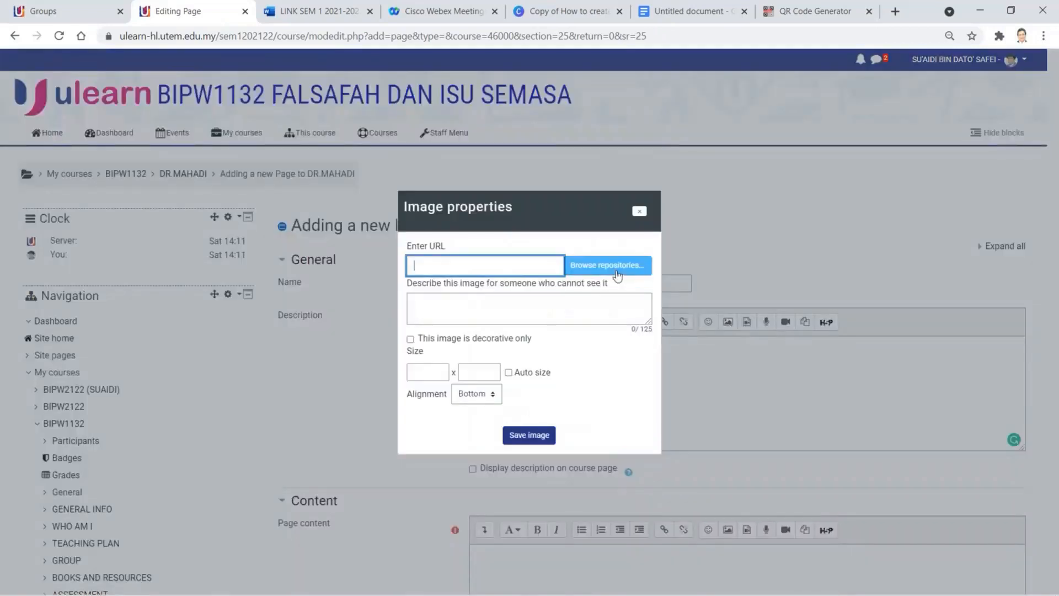
left_click(617, 265)
left_click(483, 280)
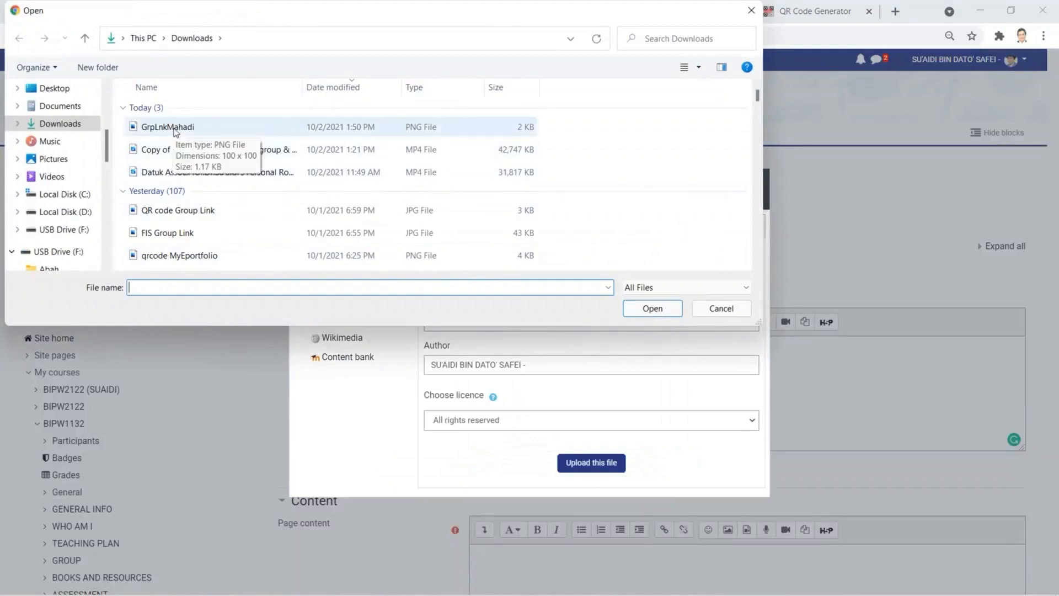
left_click(180, 128)
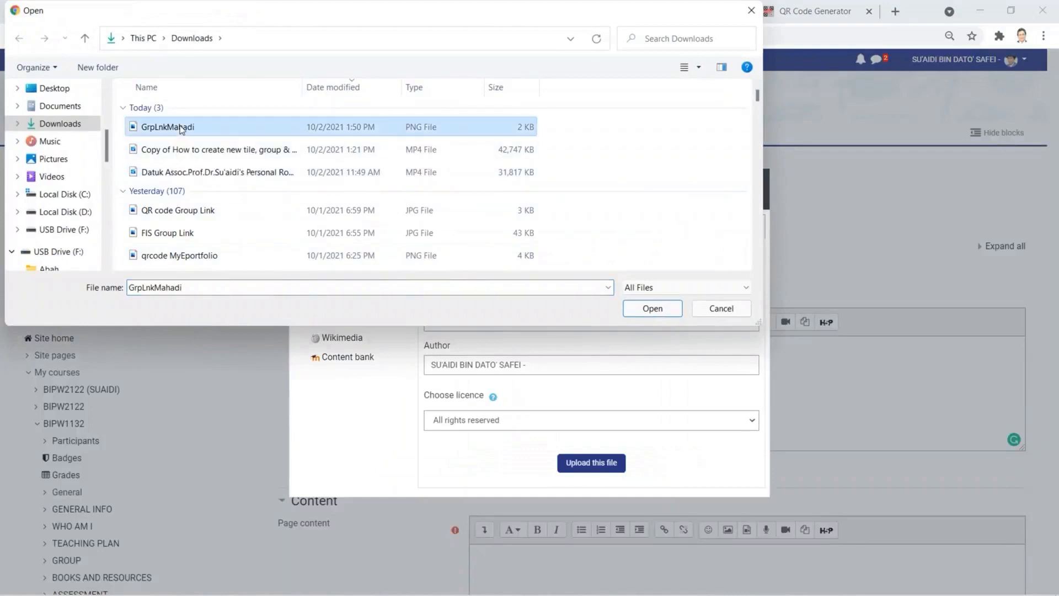
double_click(181, 128)
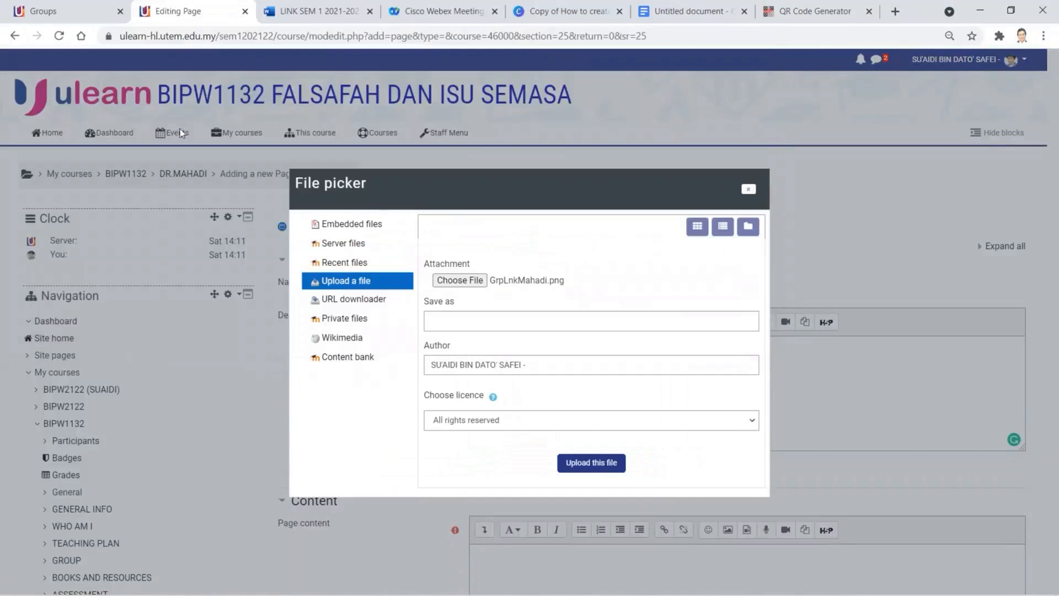
left_click(592, 463)
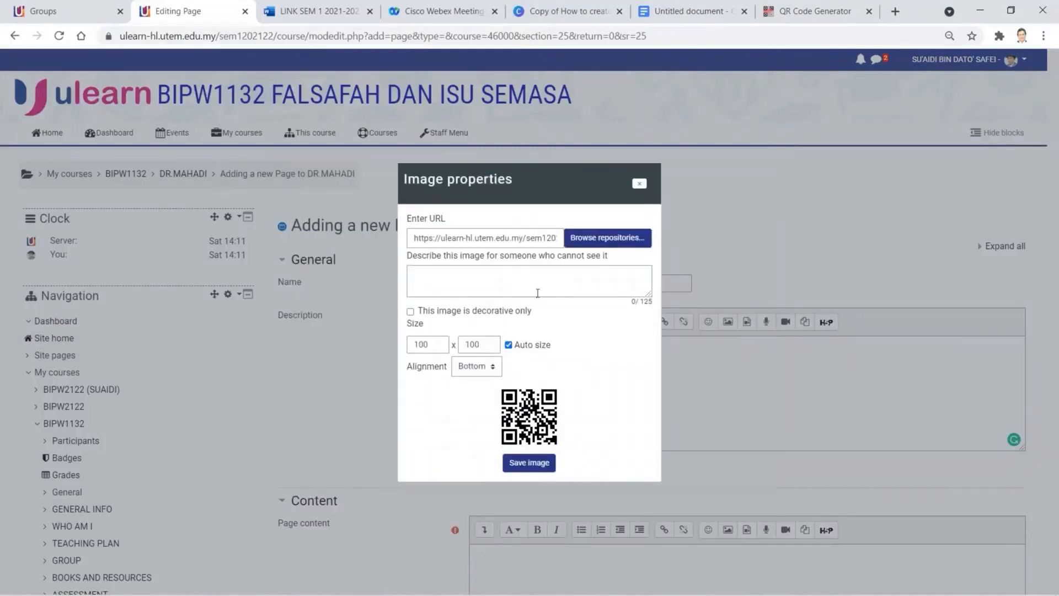
left_click(419, 314)
left_click(639, 183)
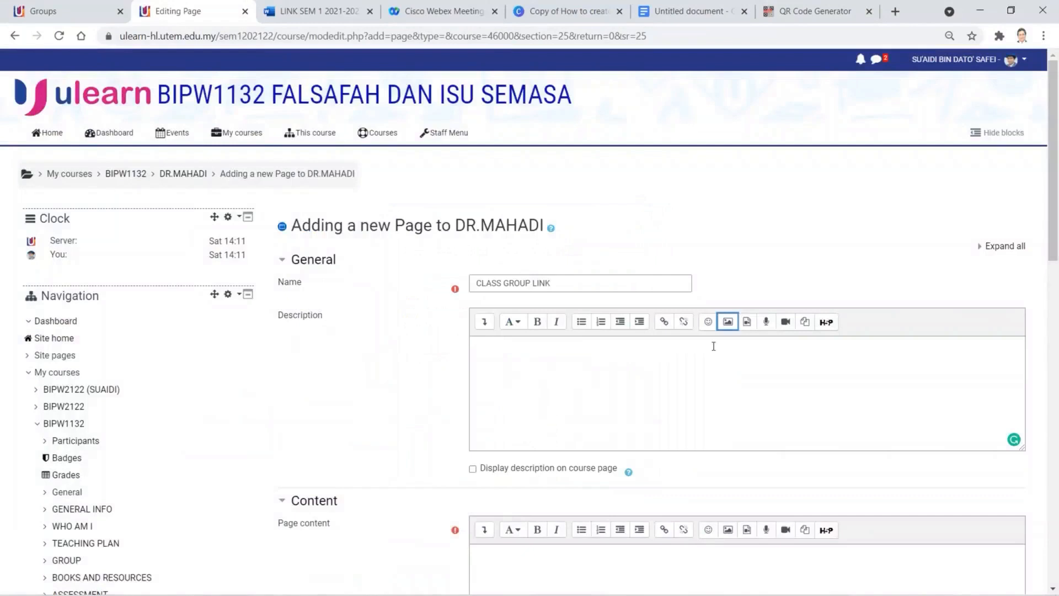
- Upload the Timetable image from Desktop > Dr.Mahadi_021021 into the description's image dialog
left_click(727, 323)
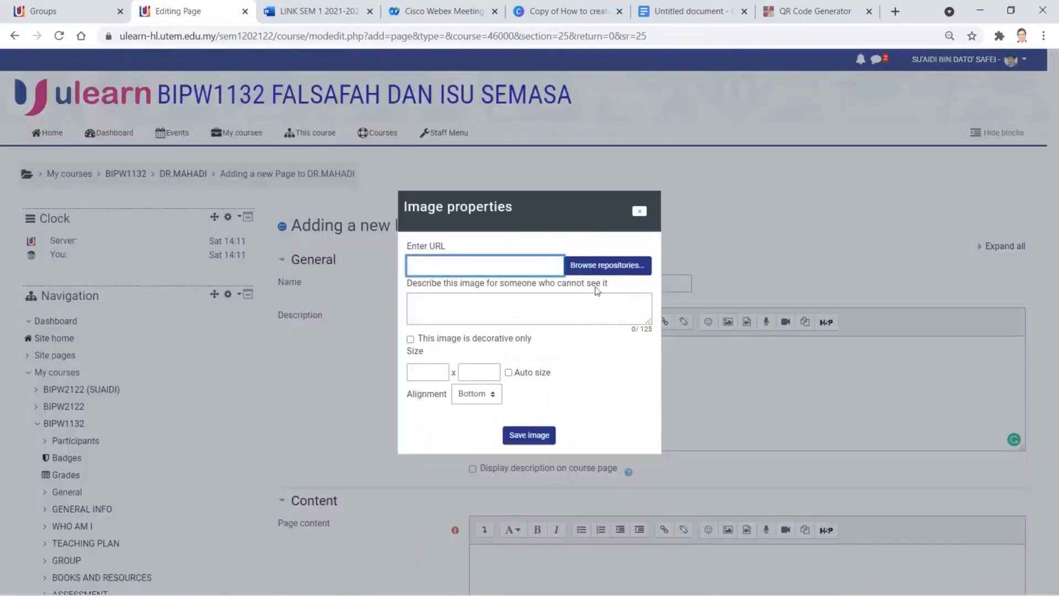
left_click(596, 269)
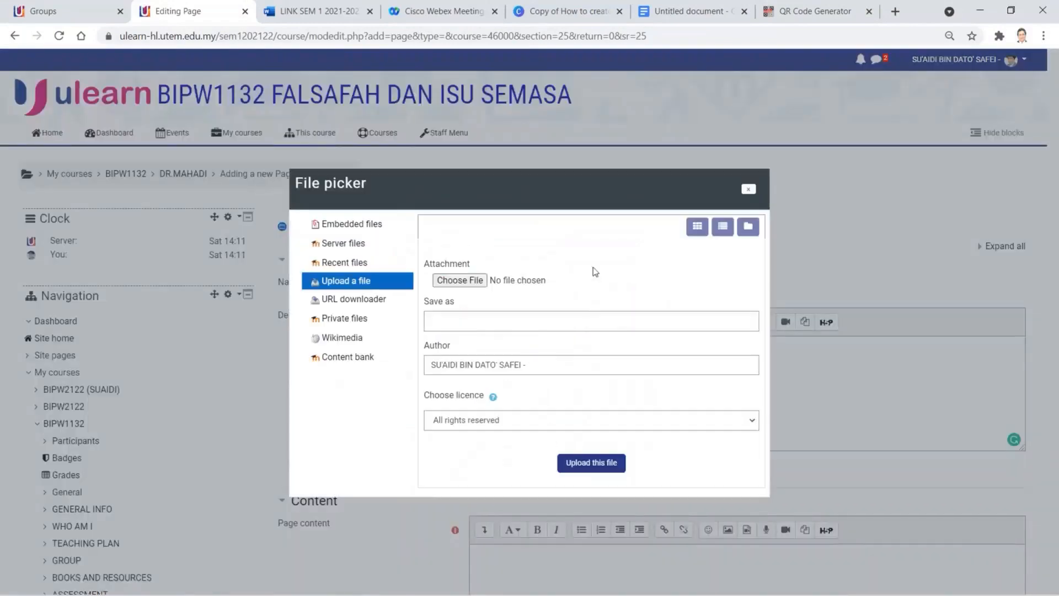
left_click(470, 280)
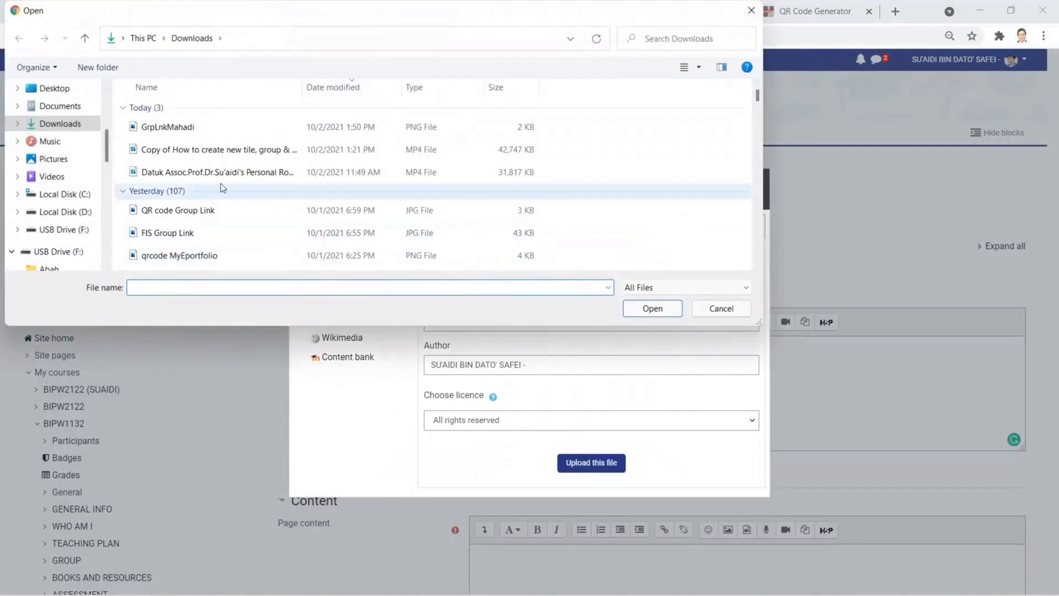
left_click(61, 91)
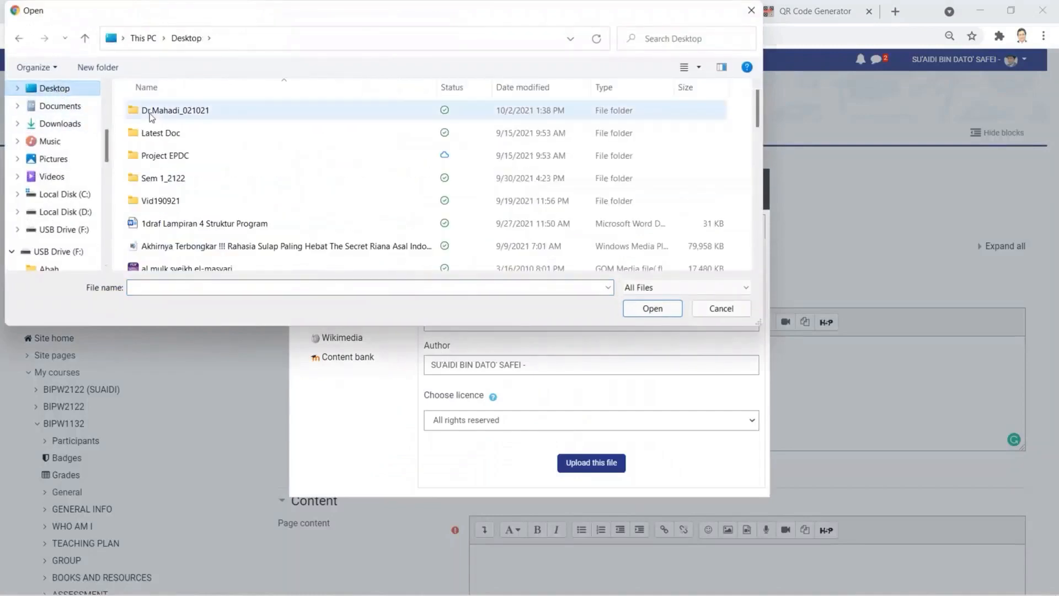
double_click(151, 114)
double_click(153, 123)
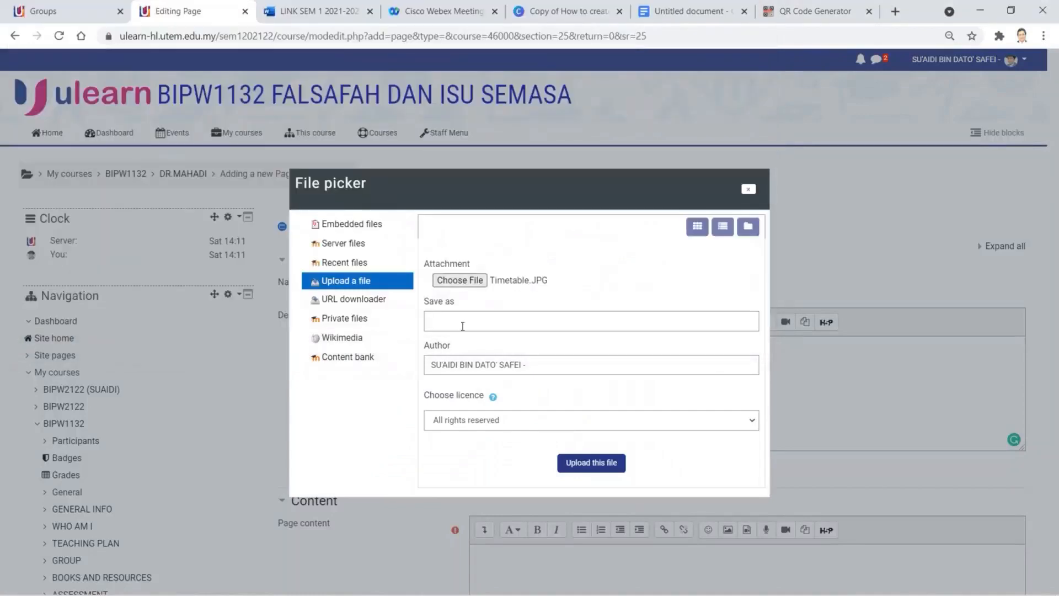
left_click(579, 466)
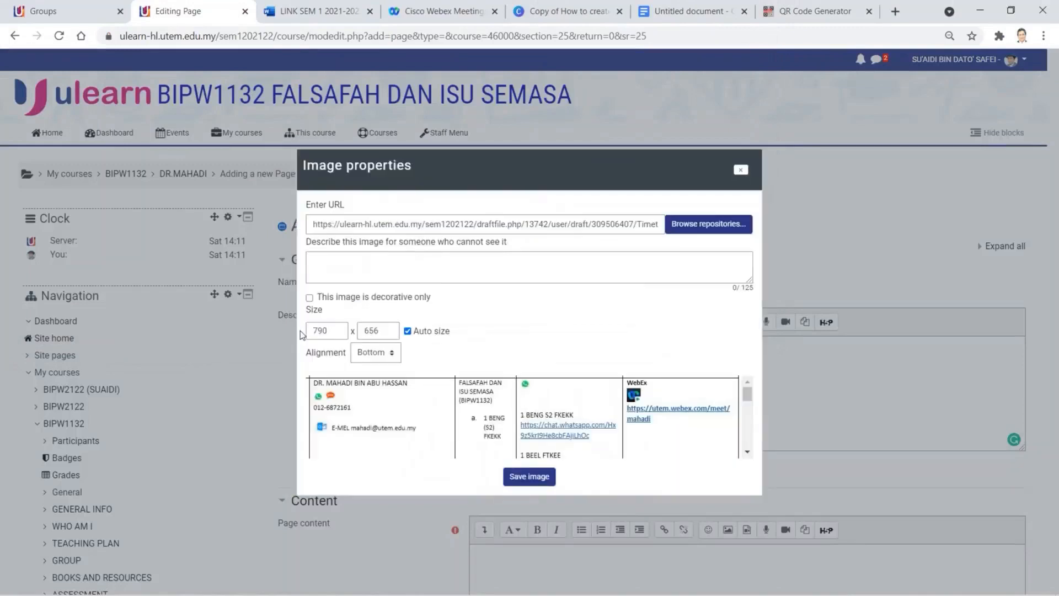
- Mark the Timetable image decorative, set its width to 650, and insert it
left_click(309, 297)
left_click_drag(323, 331, 313, 331)
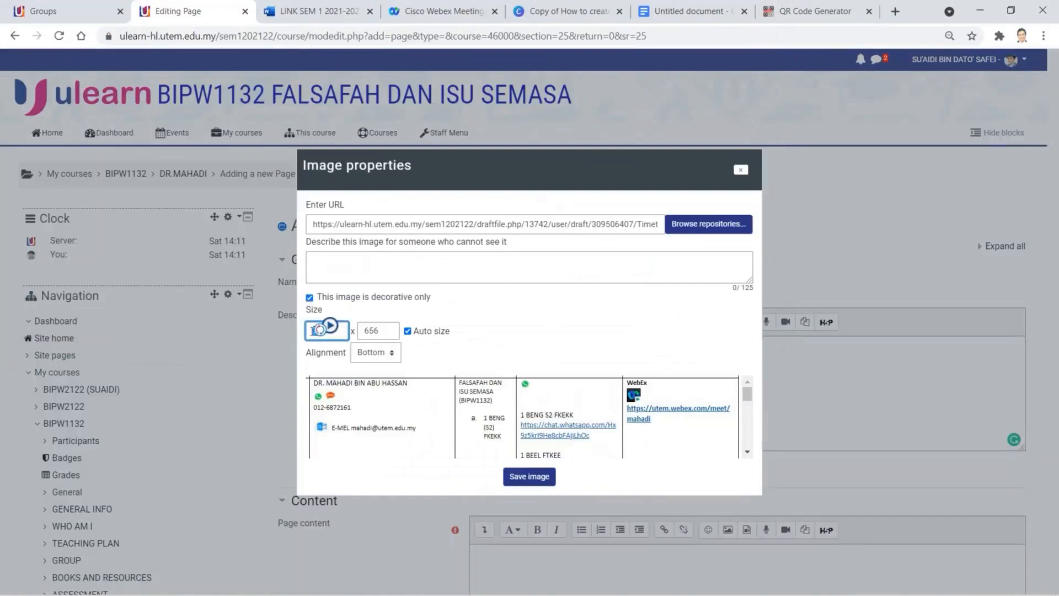
type("65")
left_click(369, 331)
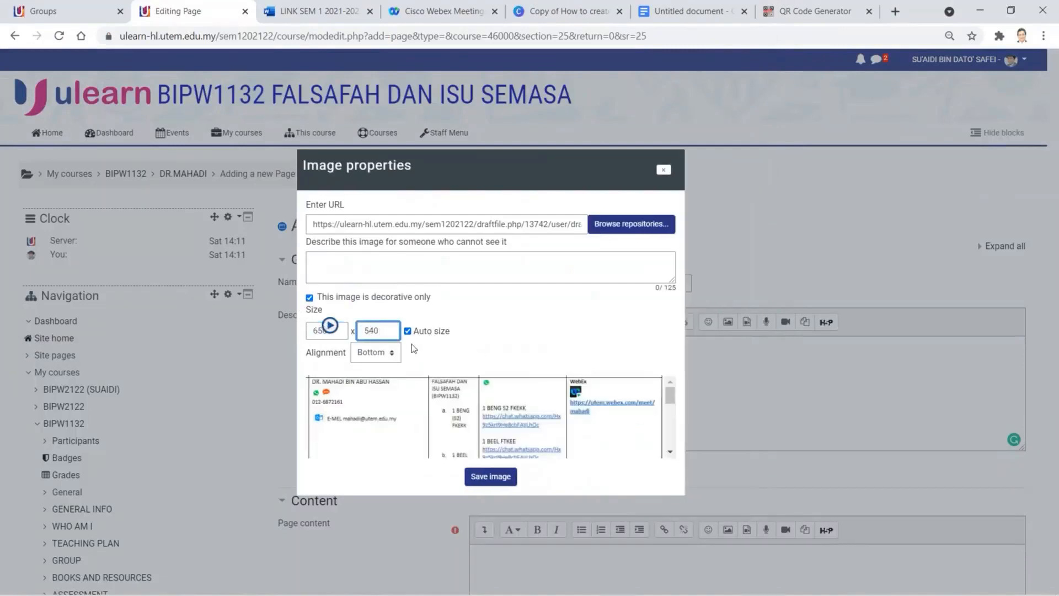
left_click(495, 480)
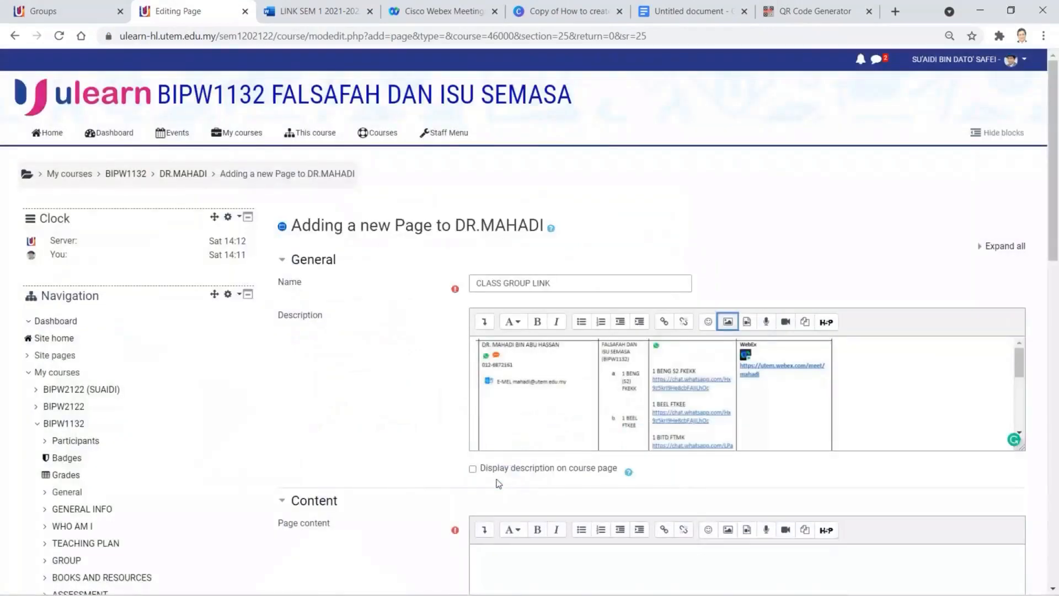
- Show the description on the course page and add an empty line below the timetable image
left_click(503, 469)
left_click(864, 424)
scroll(862, 424, "down", 5)
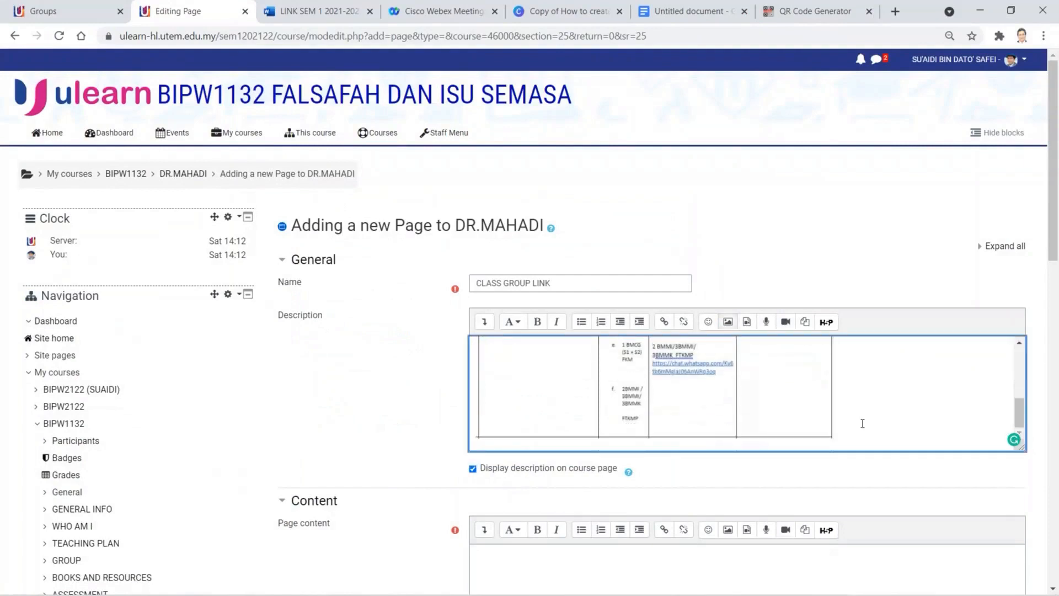
key("Return")
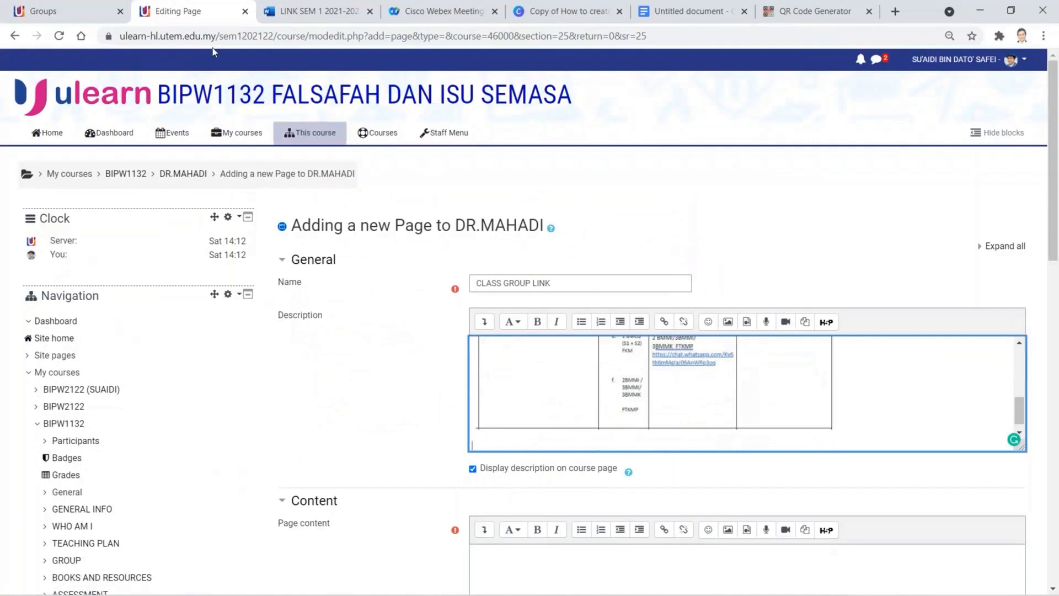
left_click(148, 38)
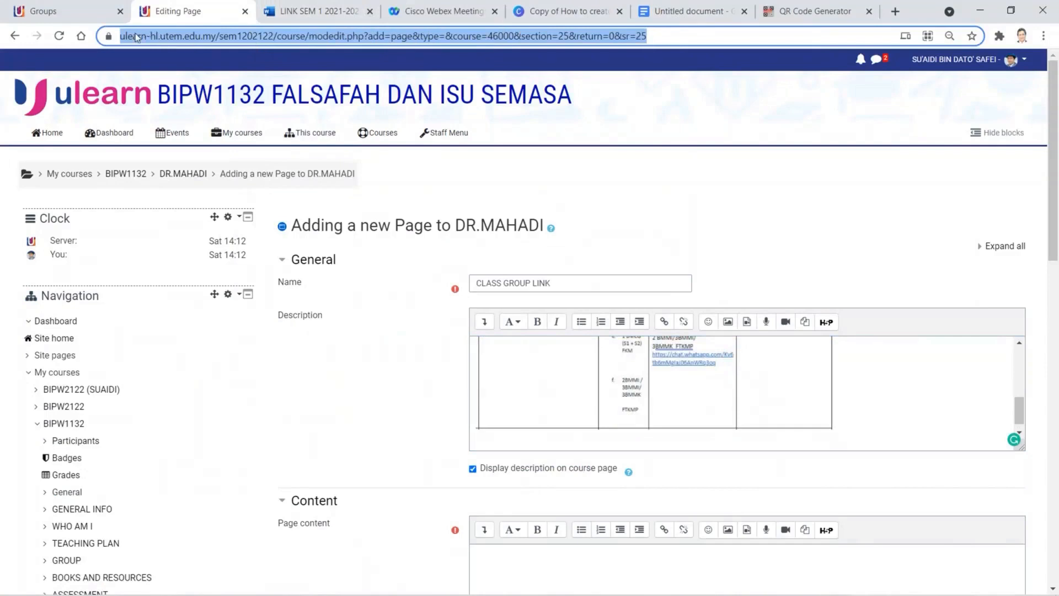
left_click(159, 35)
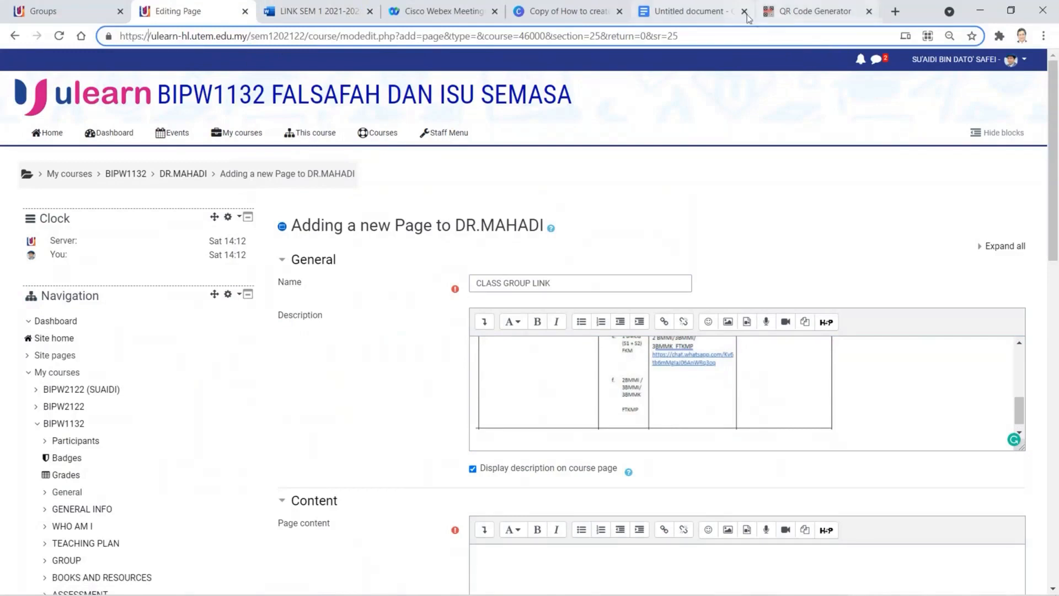
left_click(711, 15)
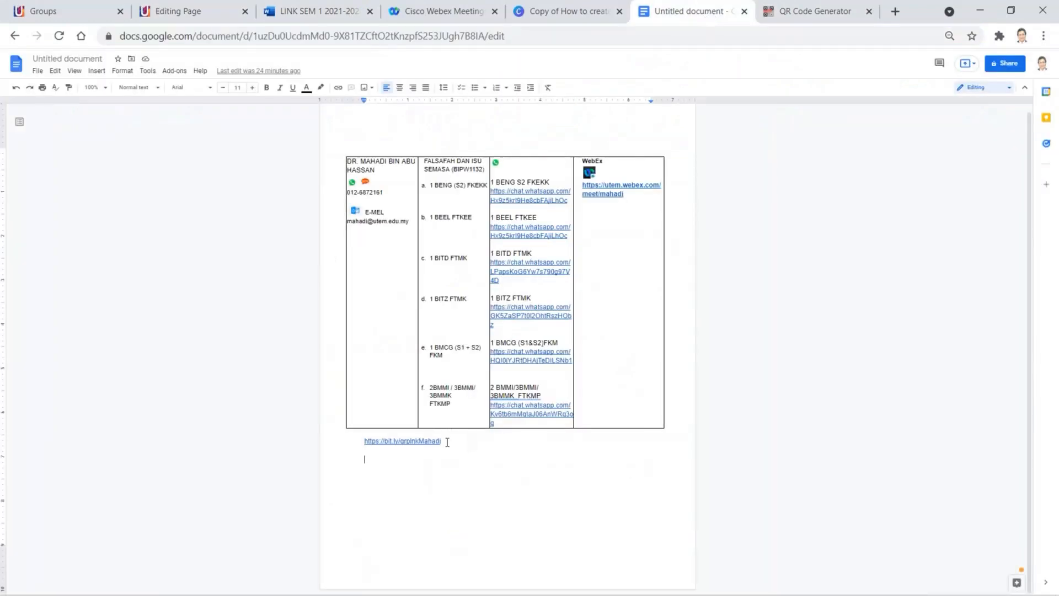
left_click_drag(448, 444, 366, 442)
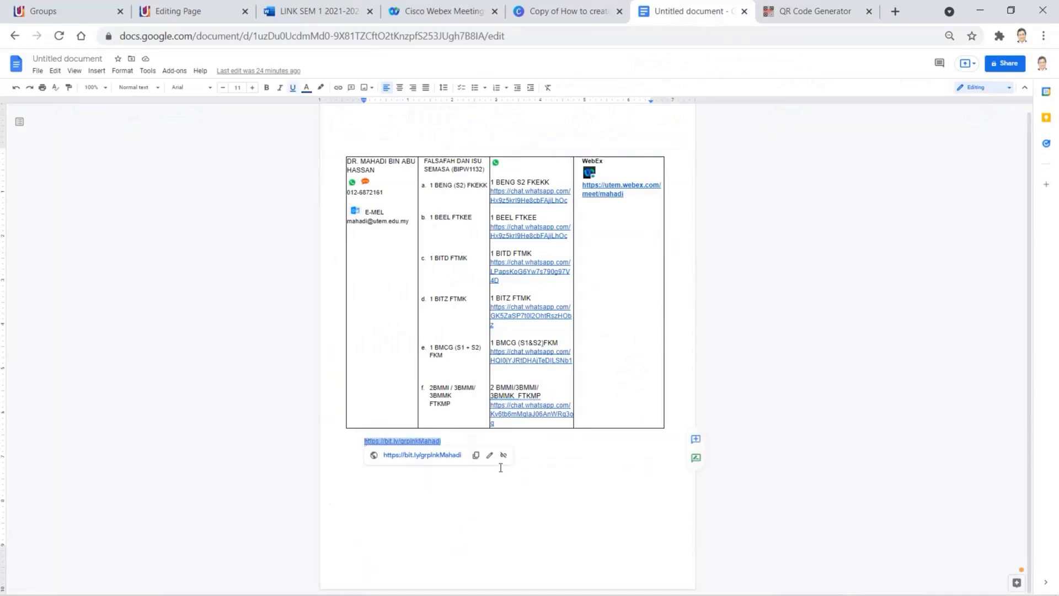
left_click(190, 16)
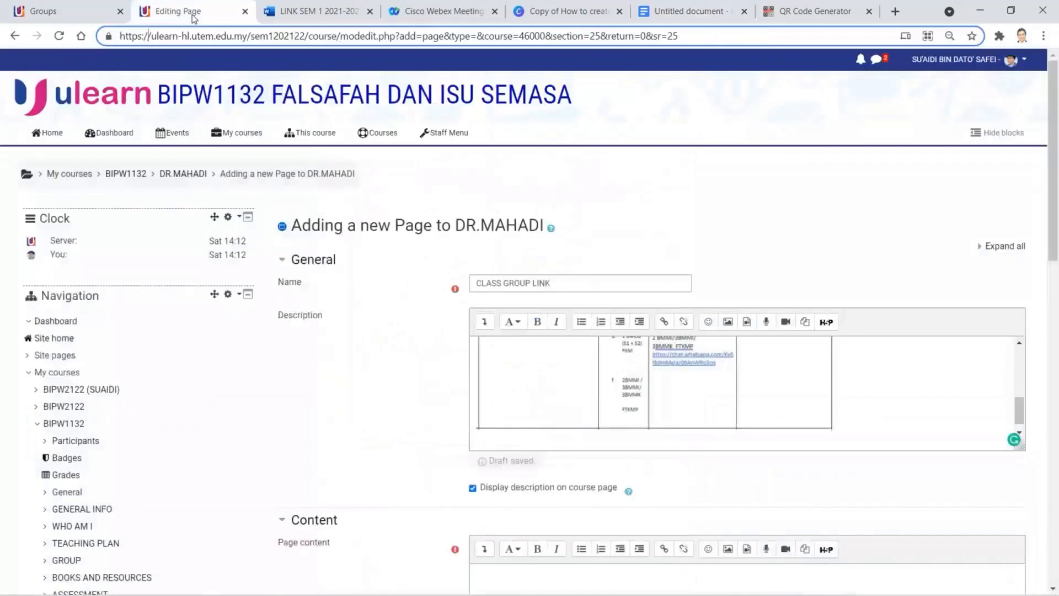
left_click(598, 437)
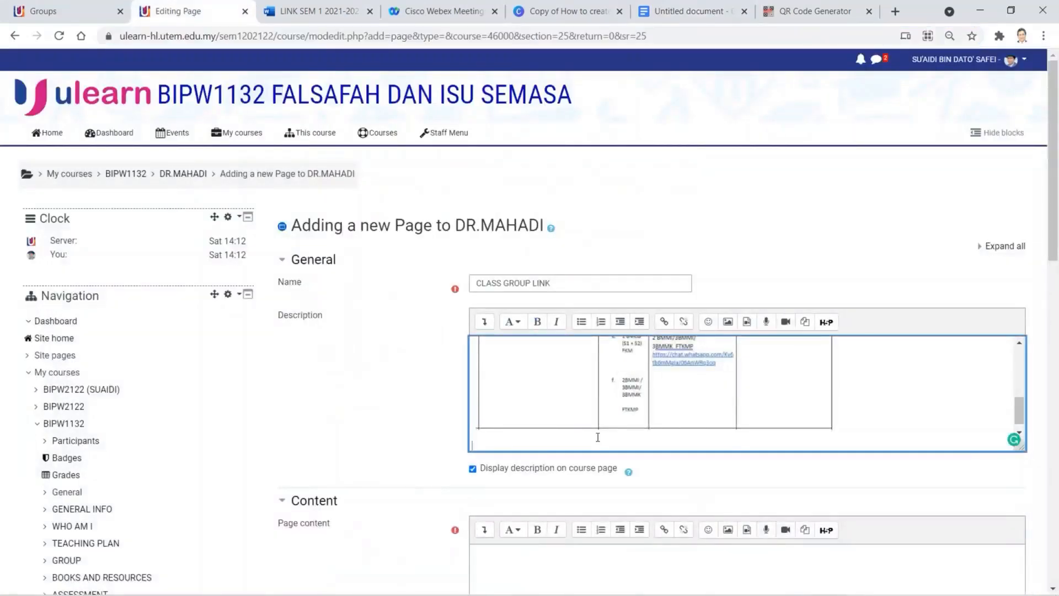
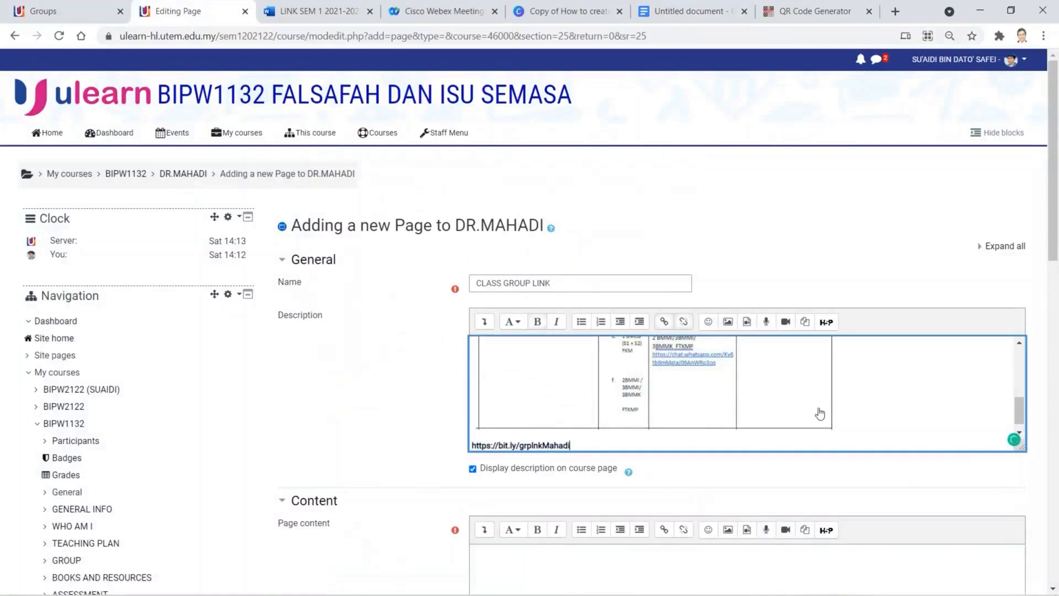
scroll(838, 391, "up", 5)
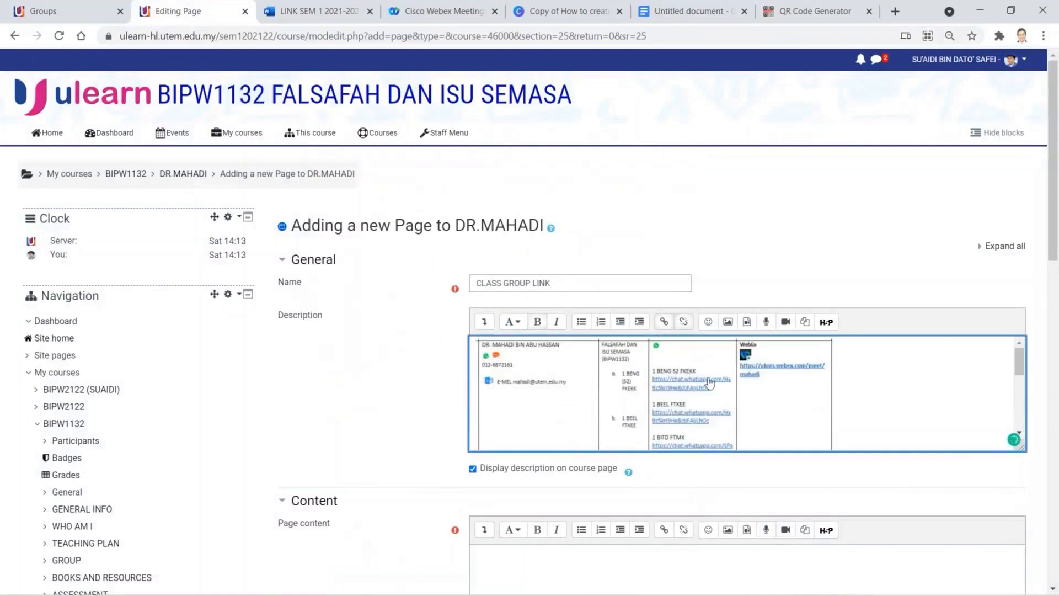
key("ctrl+a")
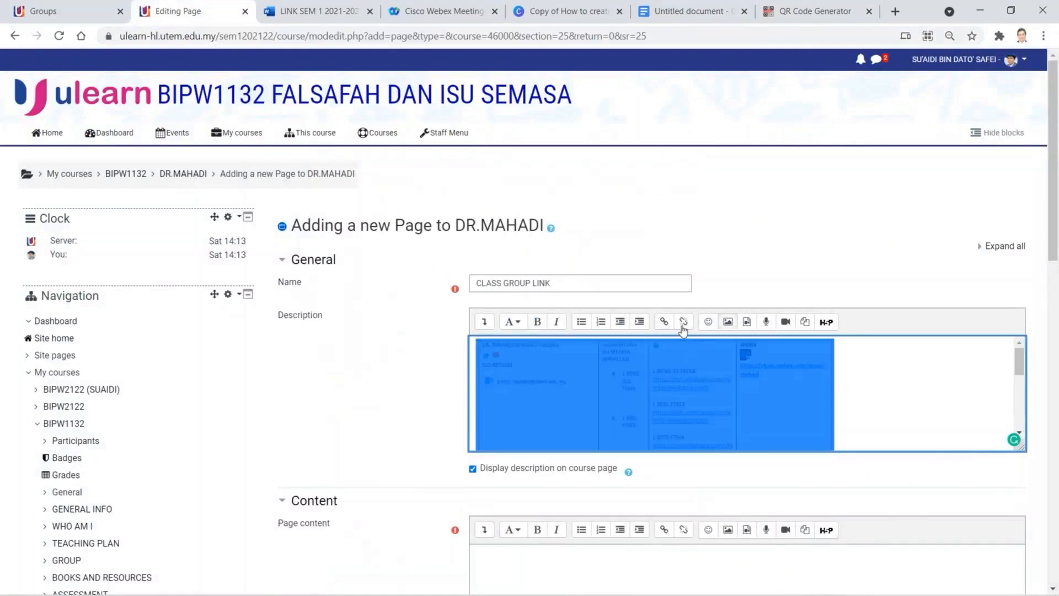
left_click(664, 322)
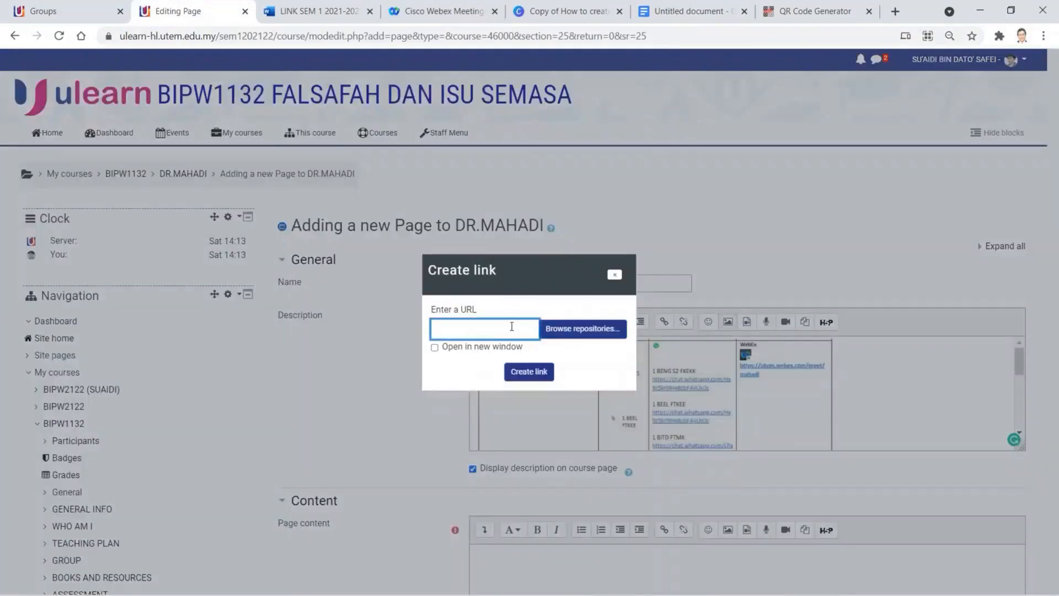
left_click(510, 326)
key("ctrl+v")
left_click(502, 347)
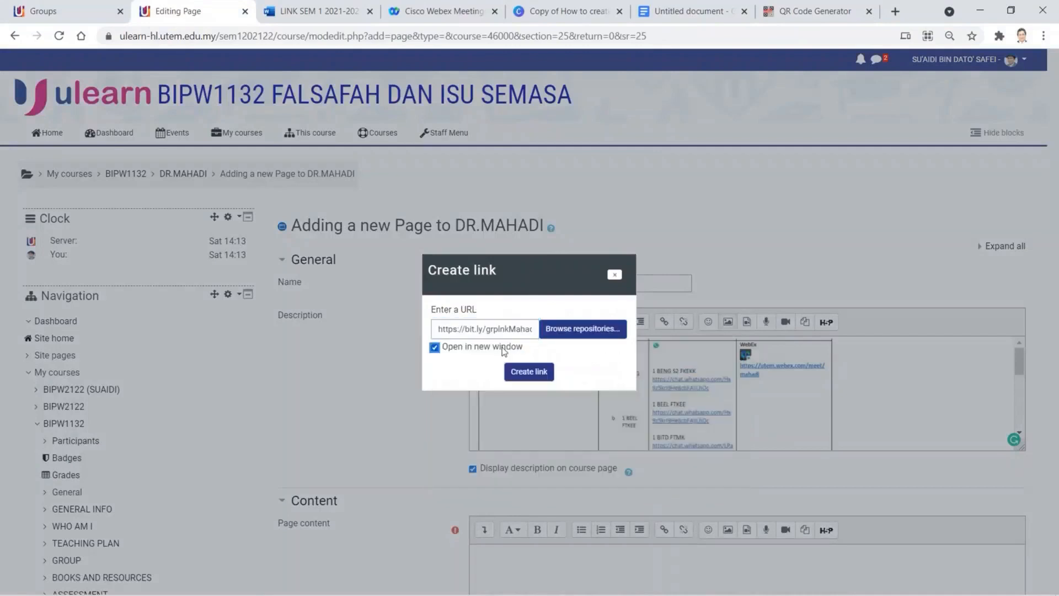
left_click(540, 371)
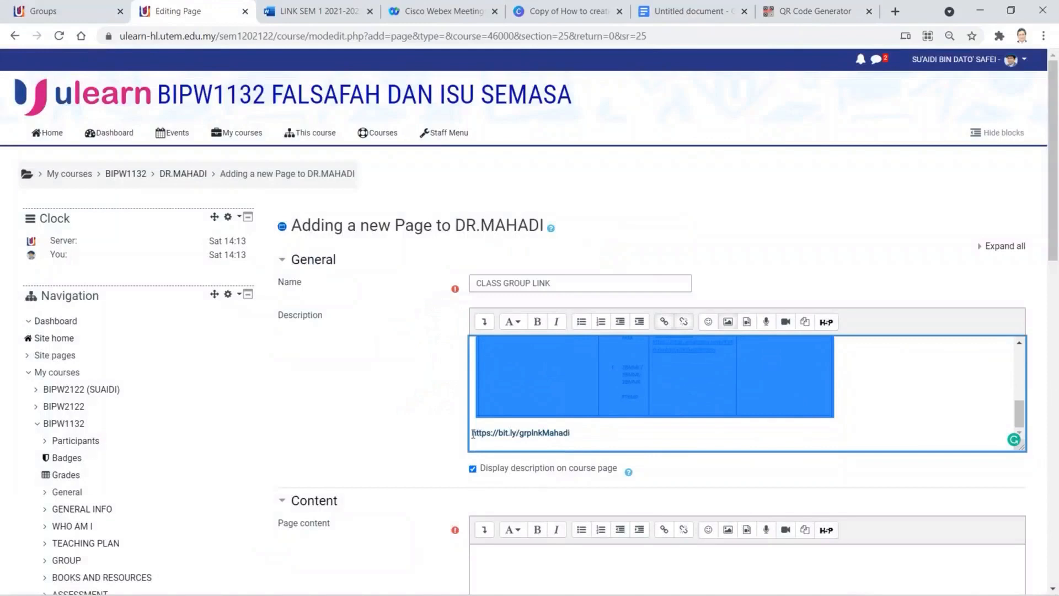
left_click(473, 434)
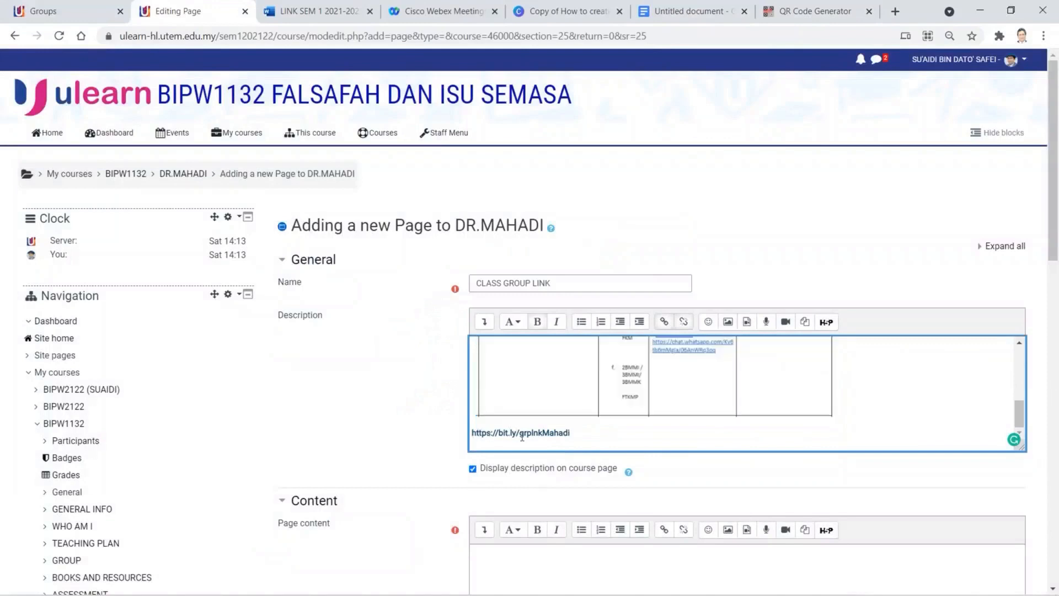
- Insert the pen emoji before the bit.ly link and add an empty line below it
left_click(707, 325)
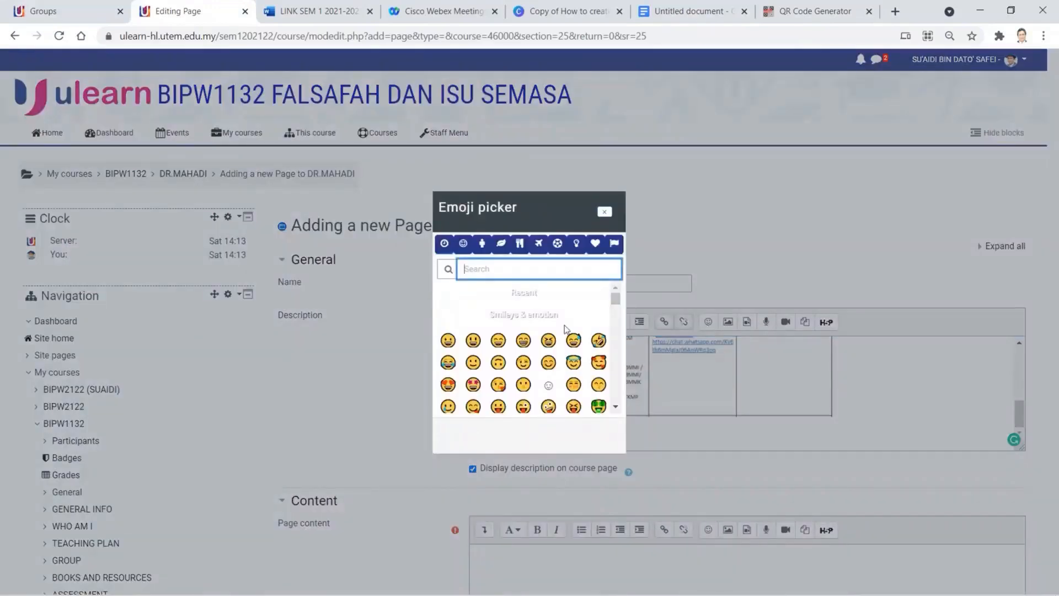
scroll(565, 330, "down", 5)
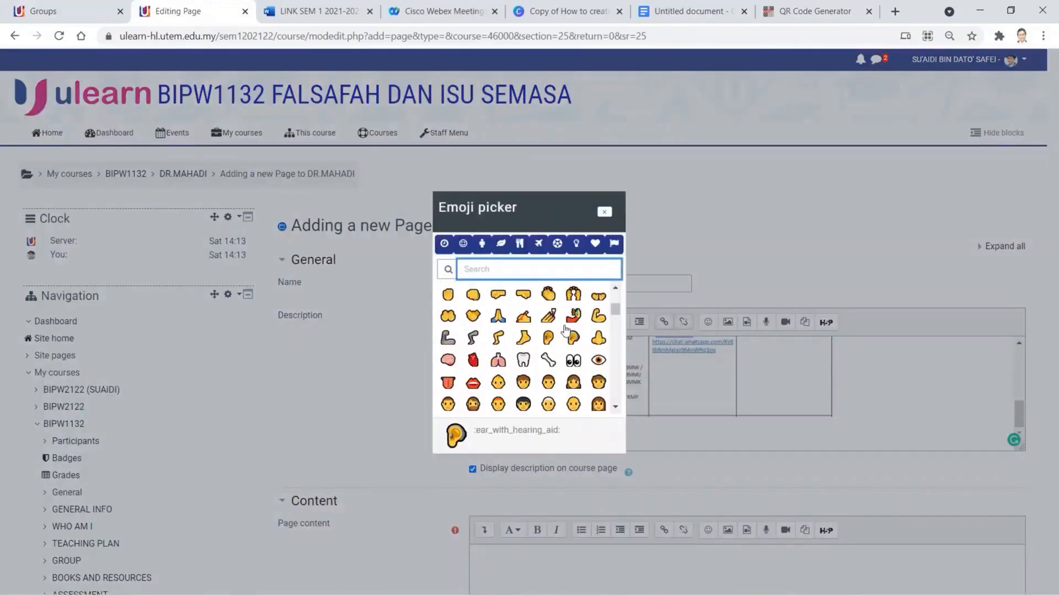
scroll(565, 330, "down", 6)
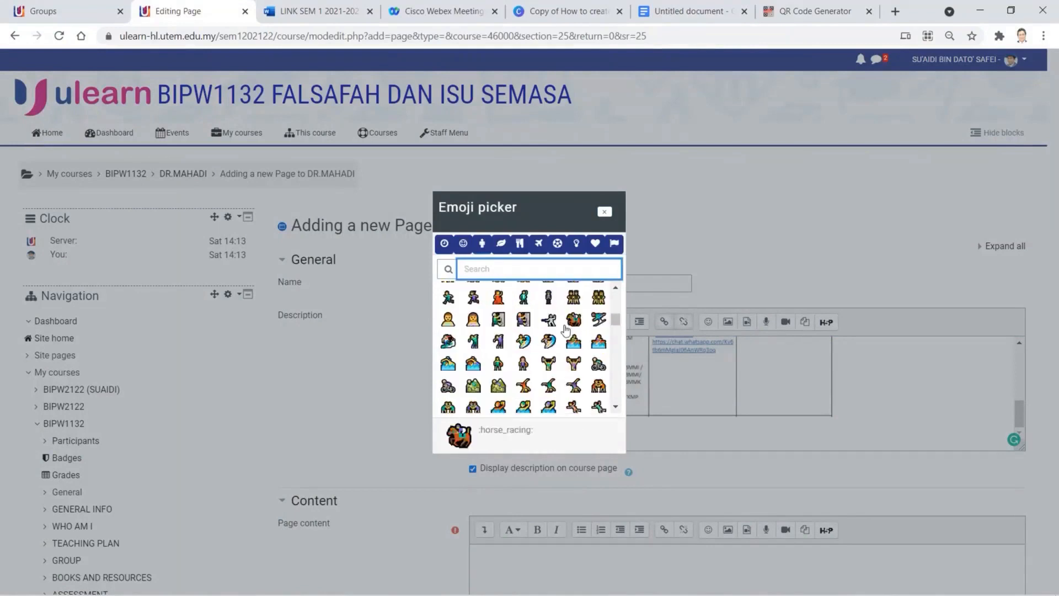
scroll(566, 330, "down", 6)
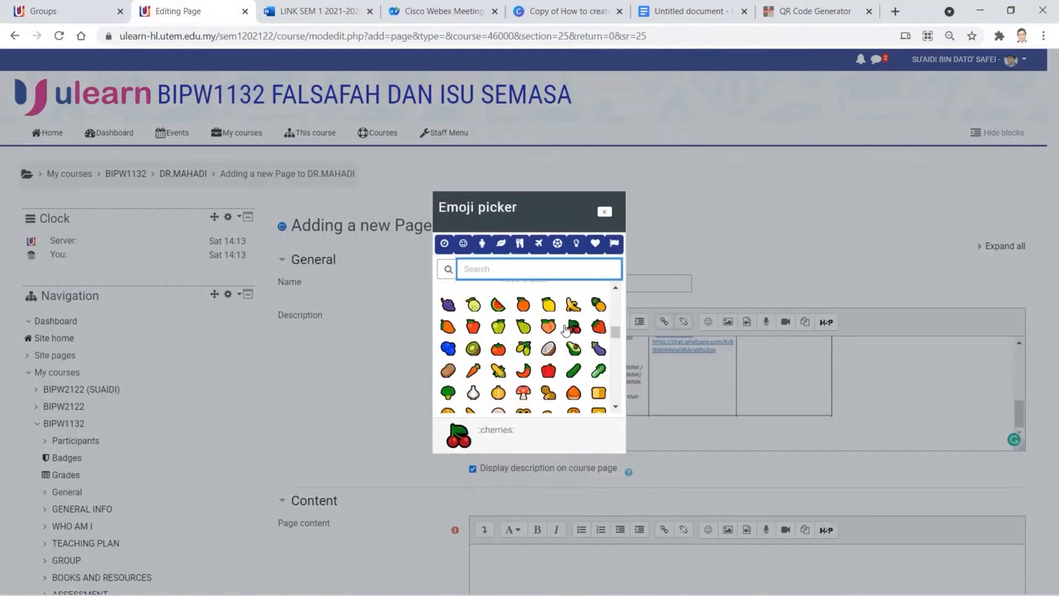
scroll(565, 330, "down", 3)
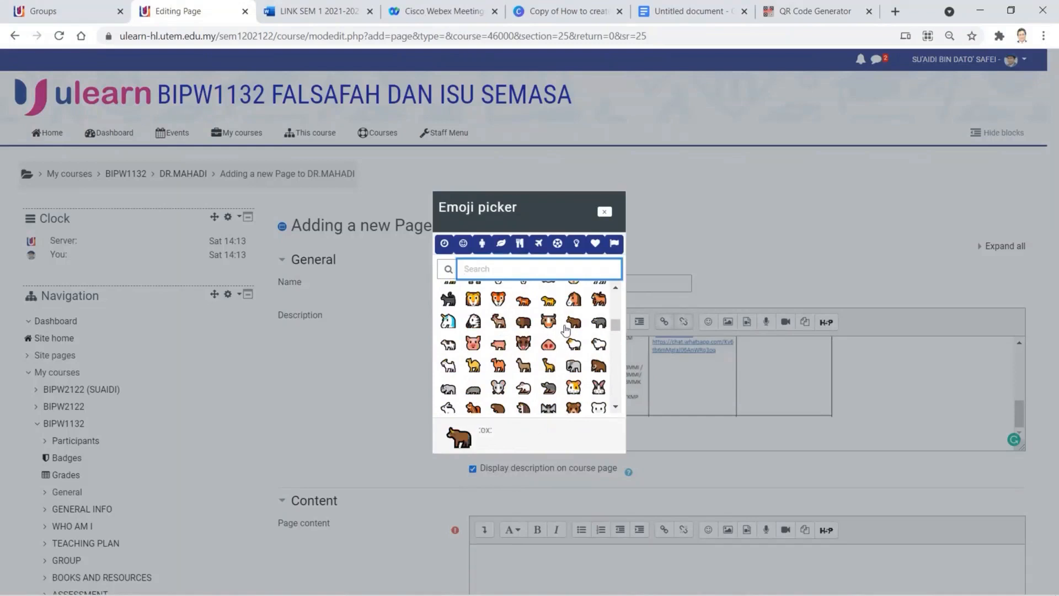
scroll(566, 329, "up", 10)
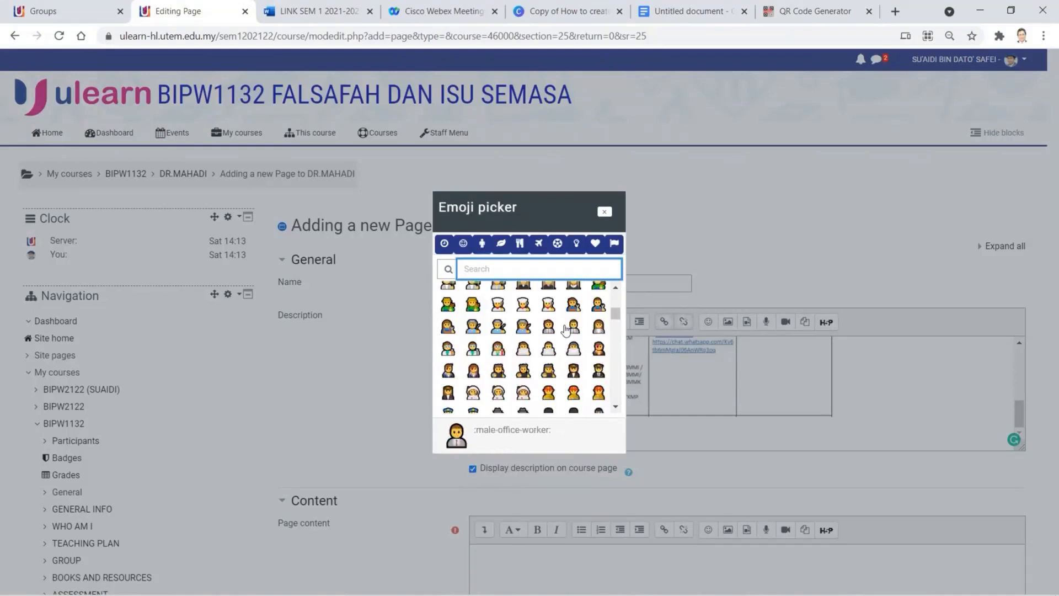
scroll(565, 330, "down", 15)
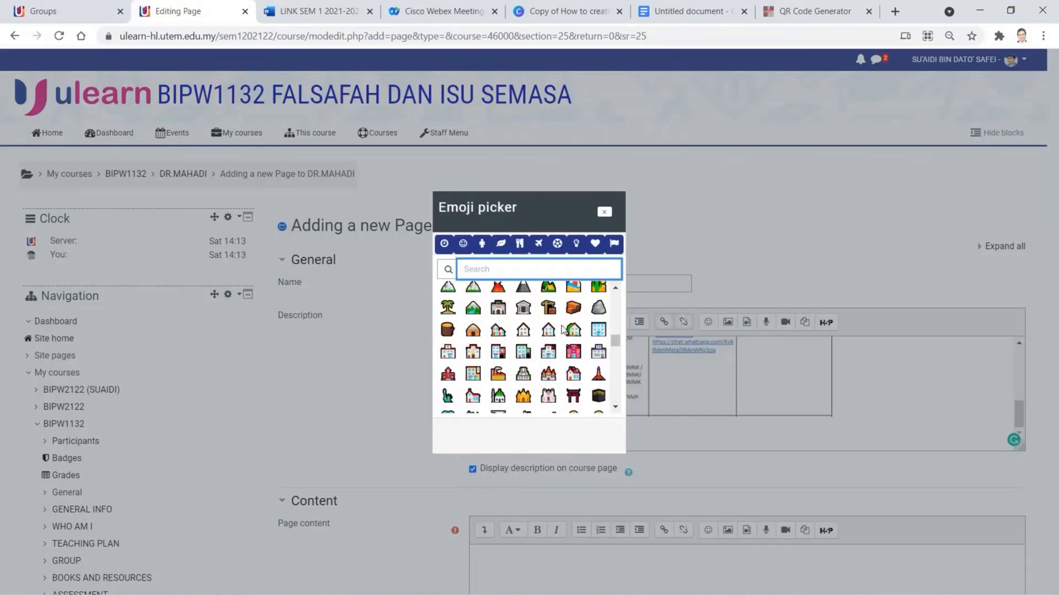
scroll(563, 329, "down", 10)
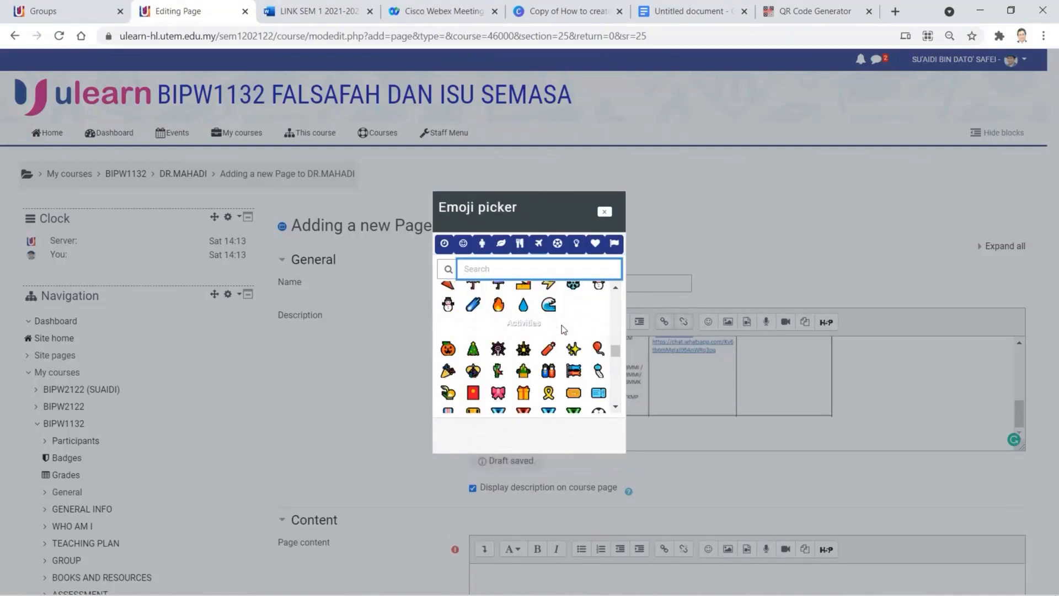
scroll(563, 330, "down", 5)
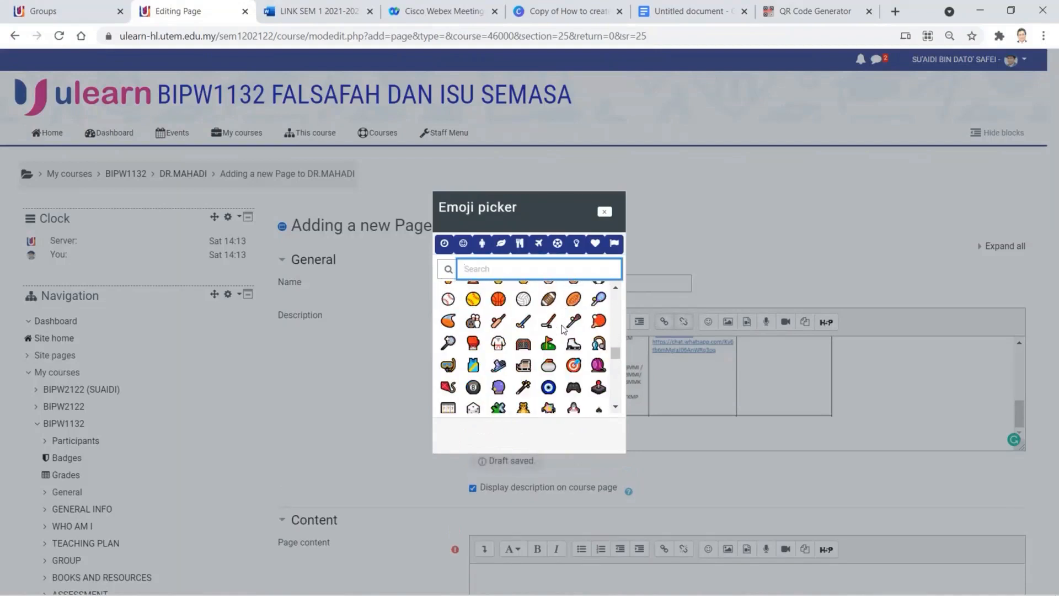
scroll(563, 329, "up", 1)
scroll(563, 330, "down", 8)
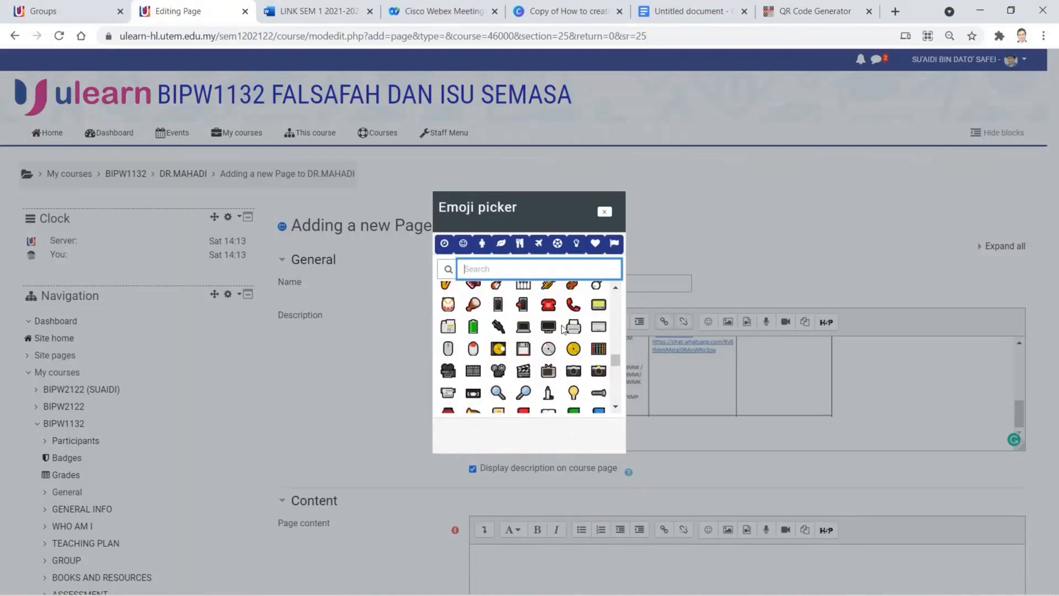
scroll(563, 329, "down", 6)
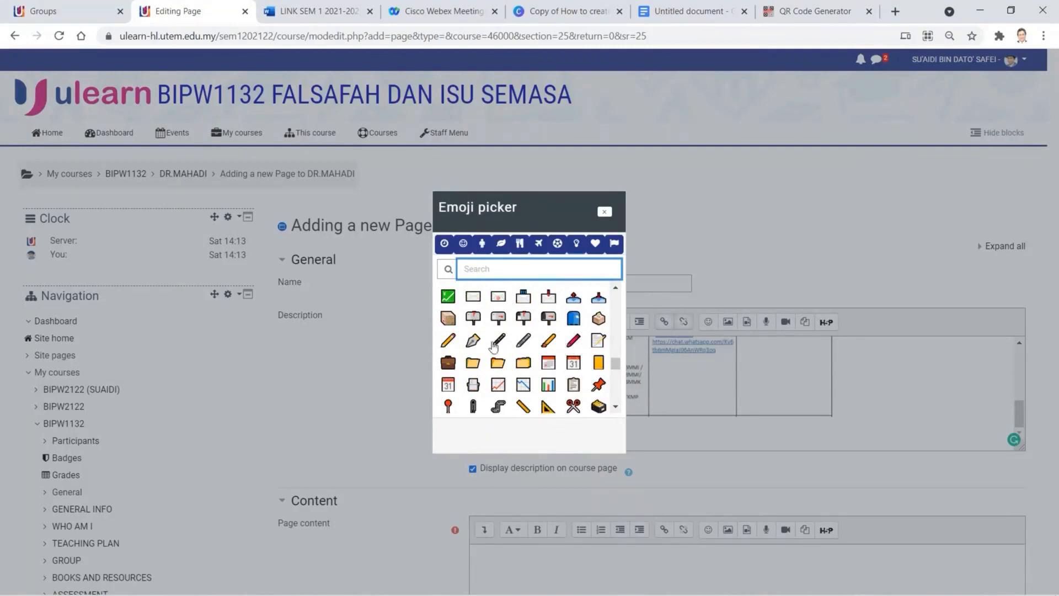
left_click(472, 342)
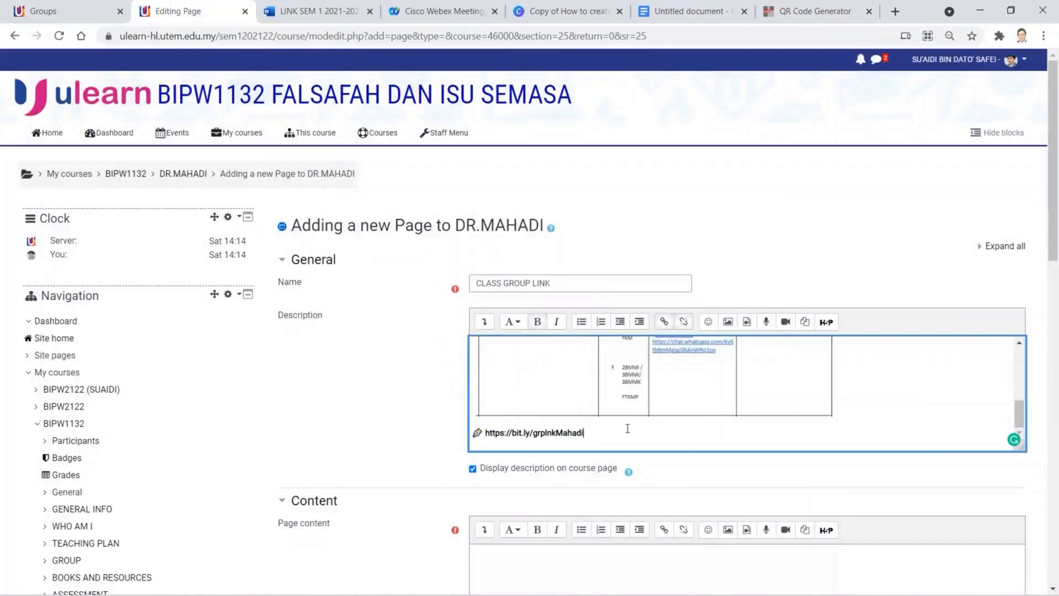
key("Return")
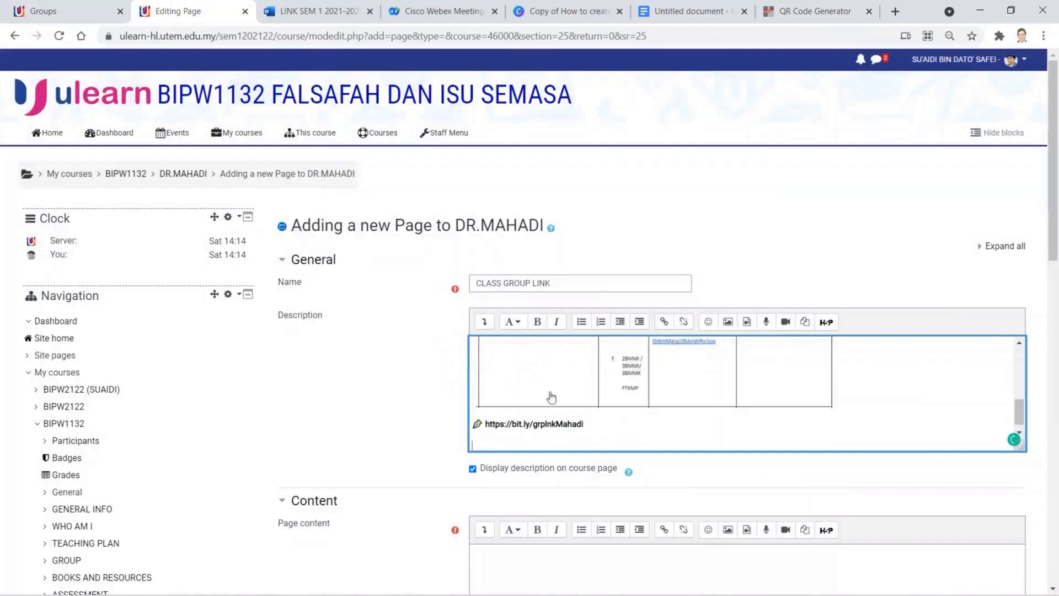
- Upload GrpLnkMahadi.png from Downloads as the description image, replacing the same-named file
left_click(728, 324)
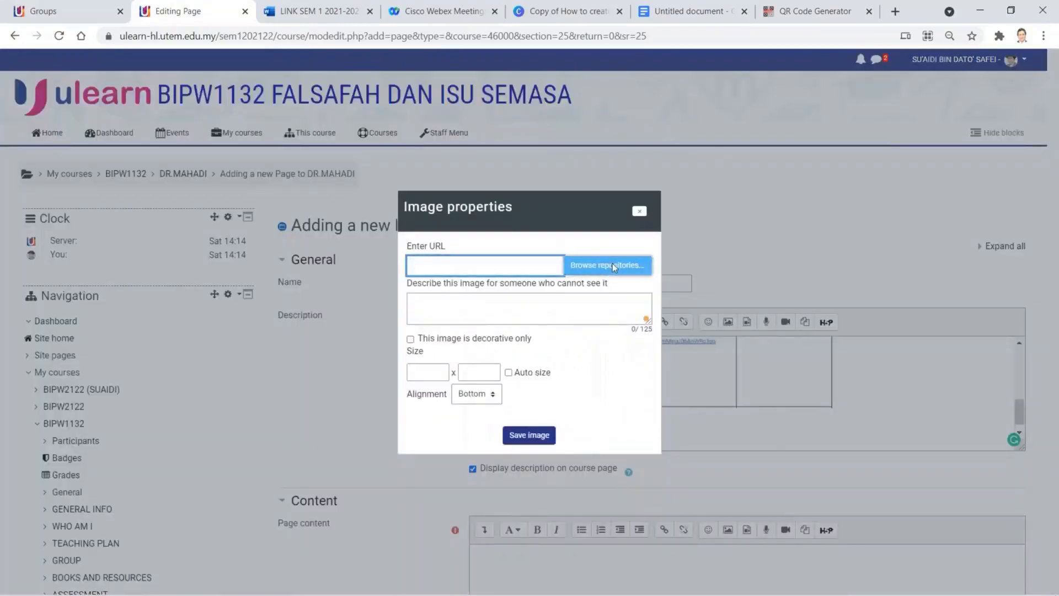
left_click(612, 265)
left_click(453, 281)
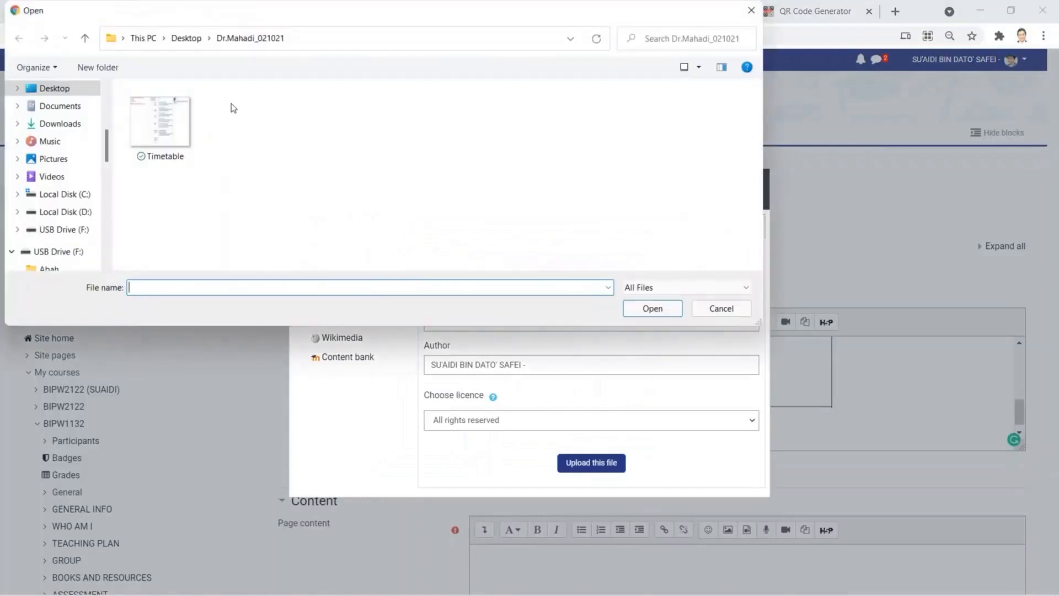
left_click(69, 123)
double_click(168, 127)
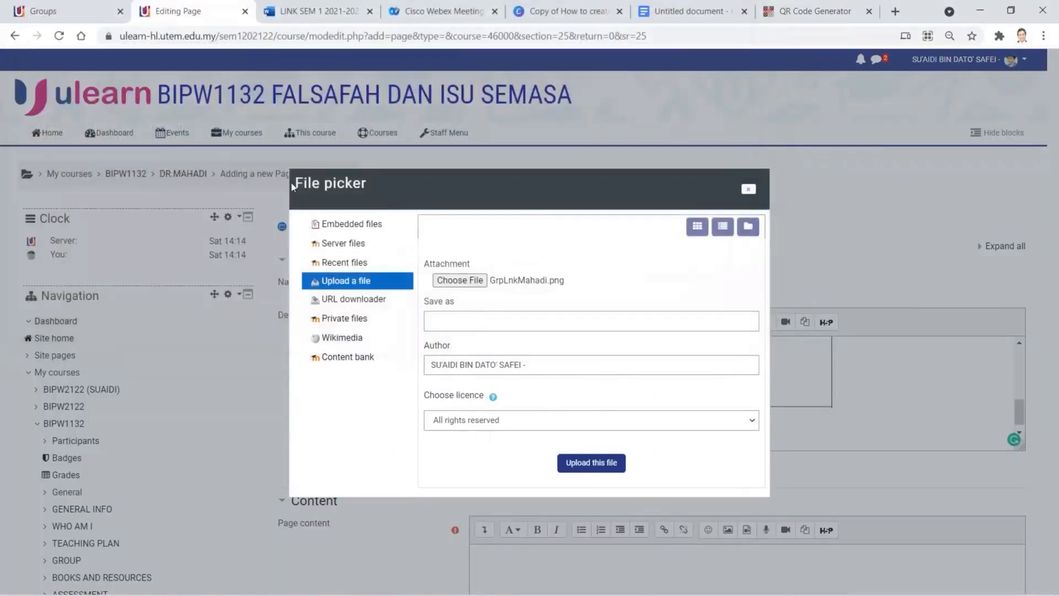
left_click(588, 465)
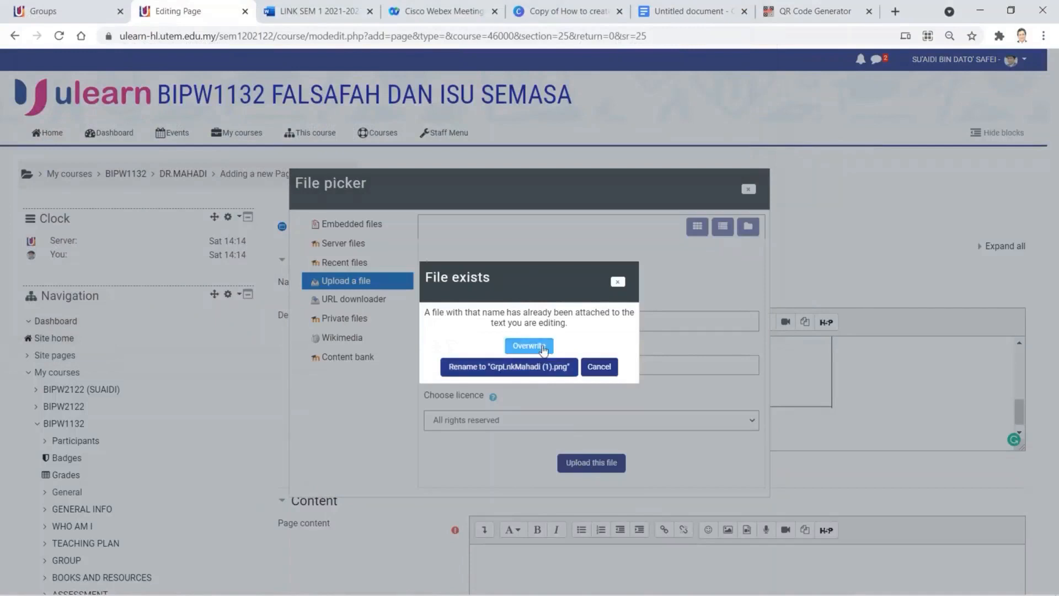
left_click(541, 346)
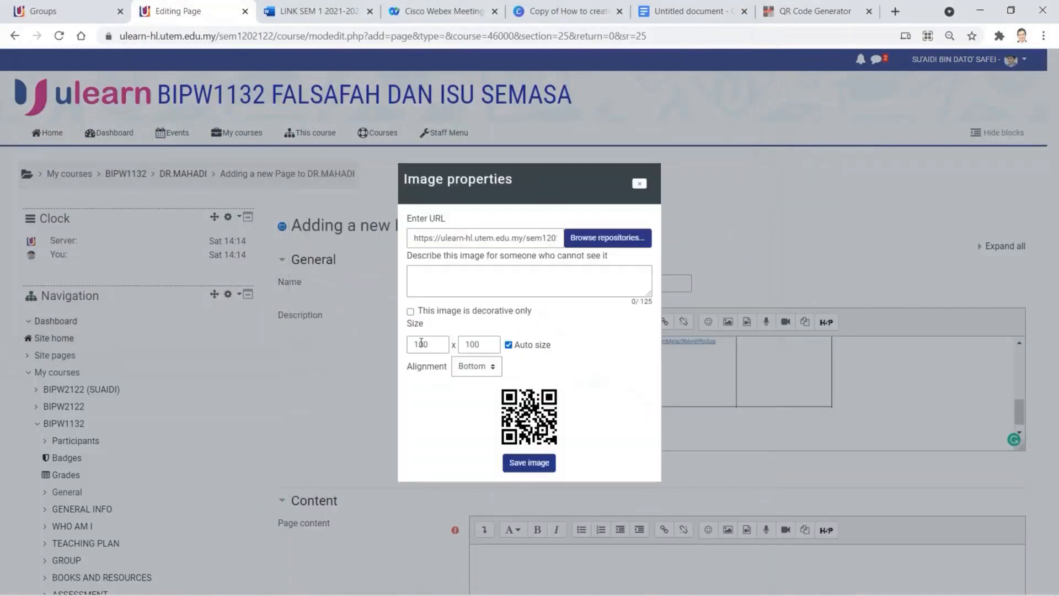
- Size the QR image to 150 × 150, mark it decorative only, and save it
left_click(424, 342)
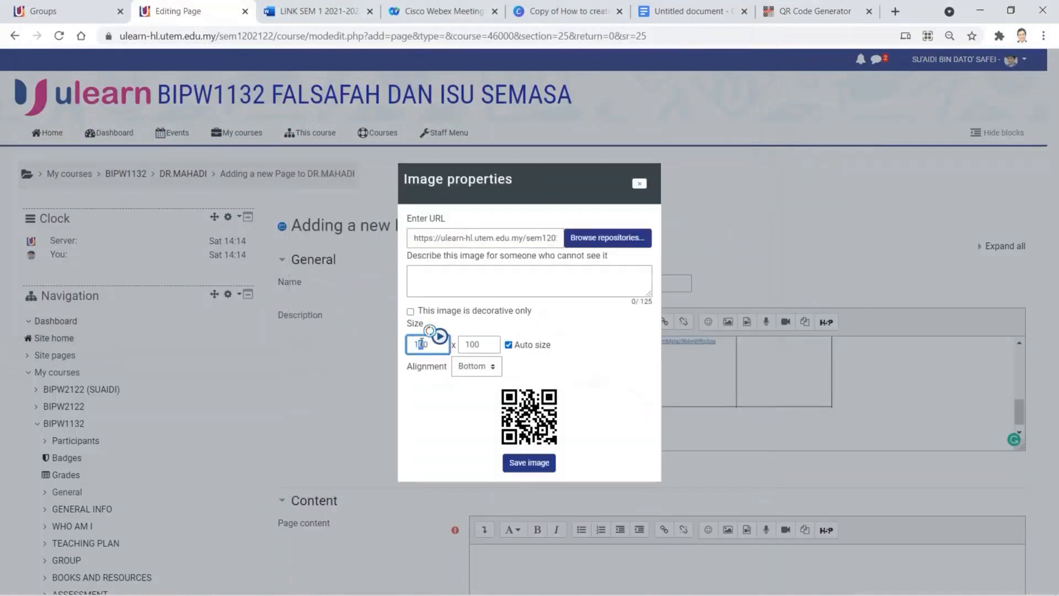
type("5")
left_click(480, 343)
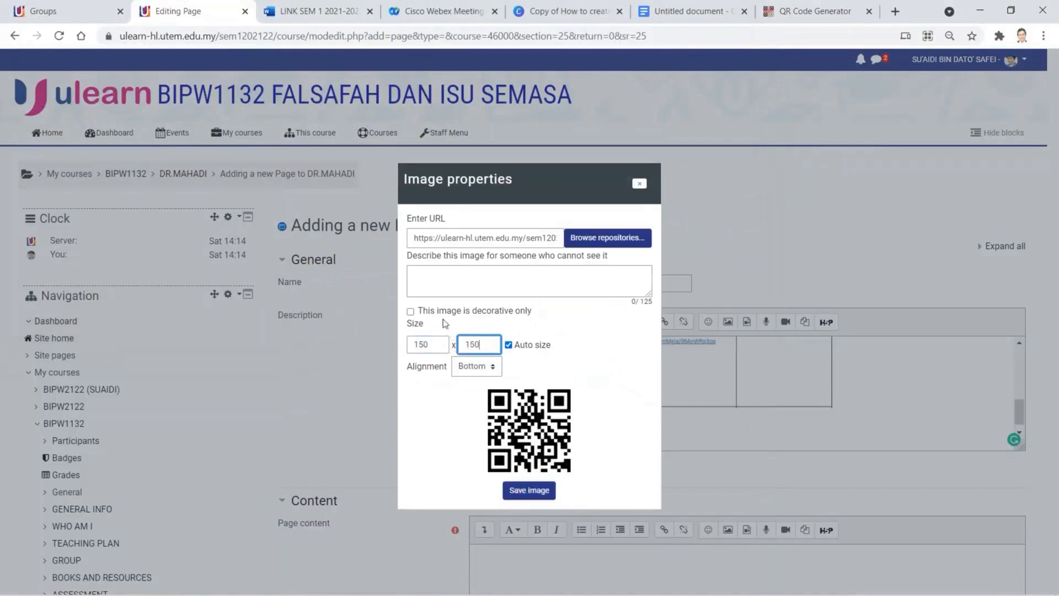
left_click(411, 312)
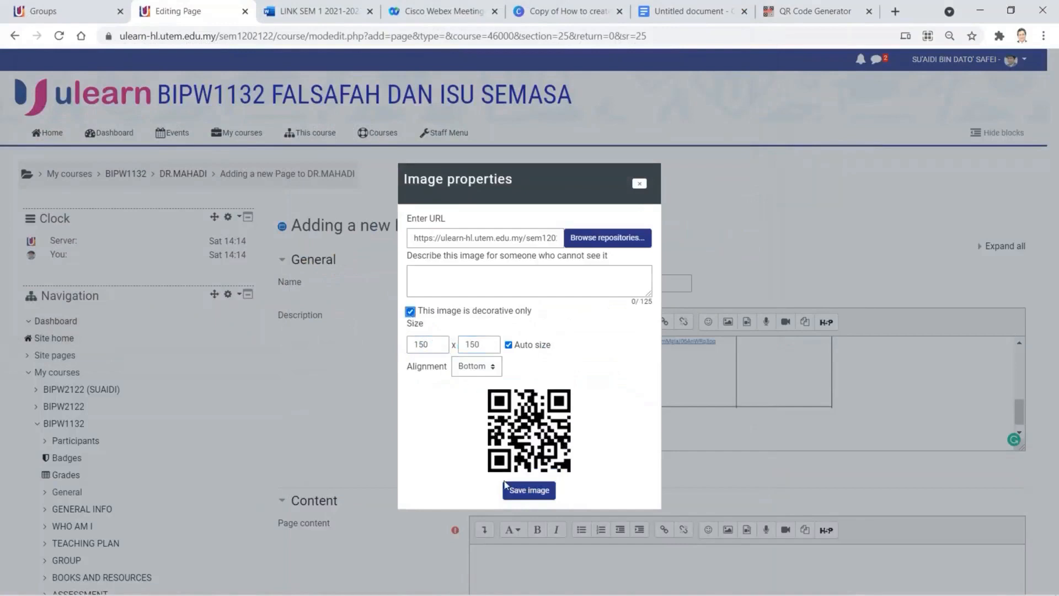
left_click(531, 495)
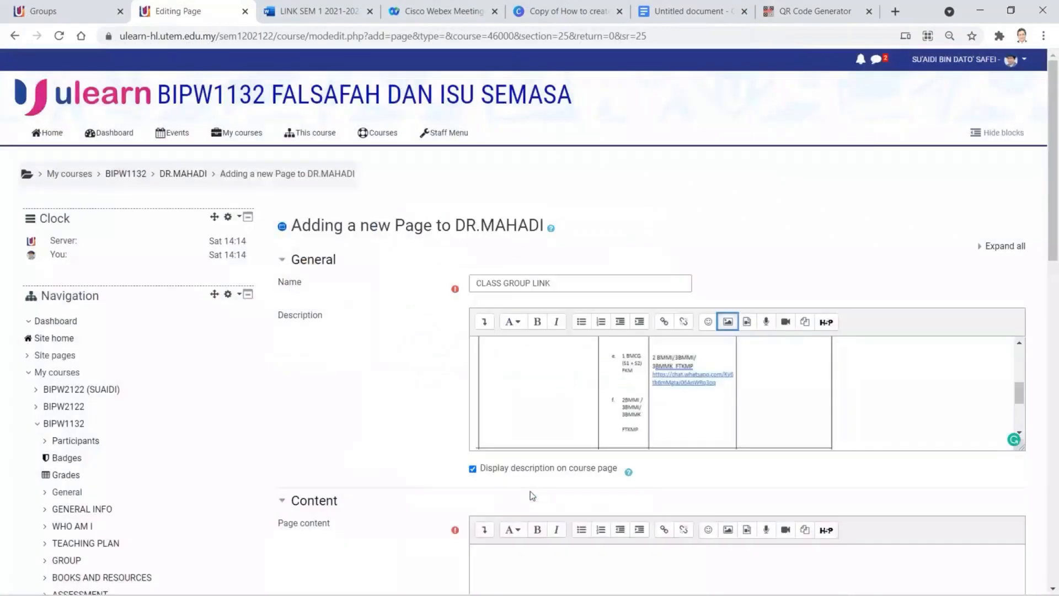
- Replace the mistyped page content with 'JOIN WA' and save the page back to the course
scroll(782, 413, "down", 5)
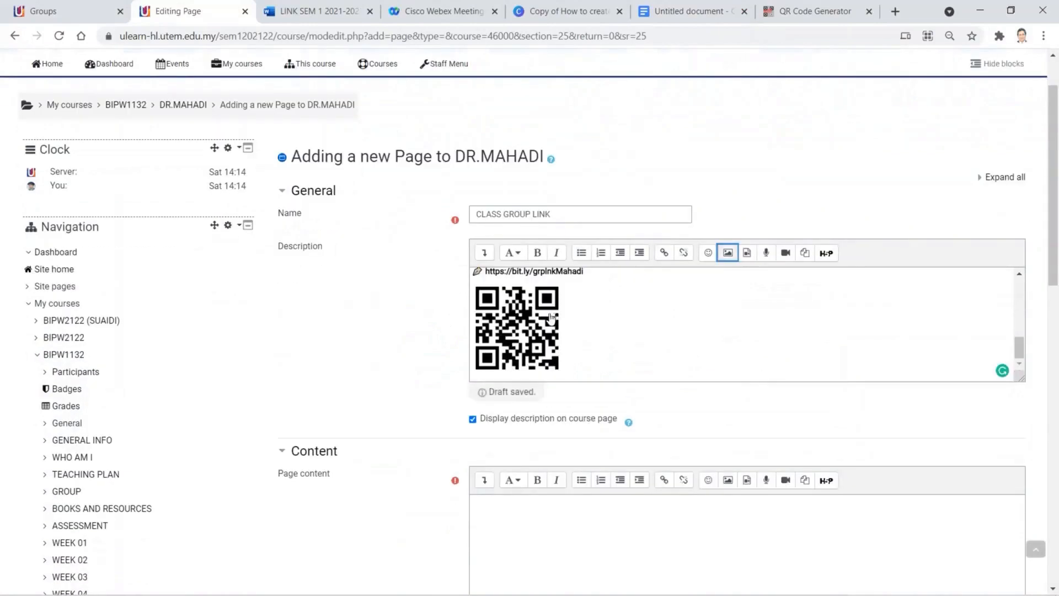
scroll(508, 336, "down", 3)
left_click(503, 347)
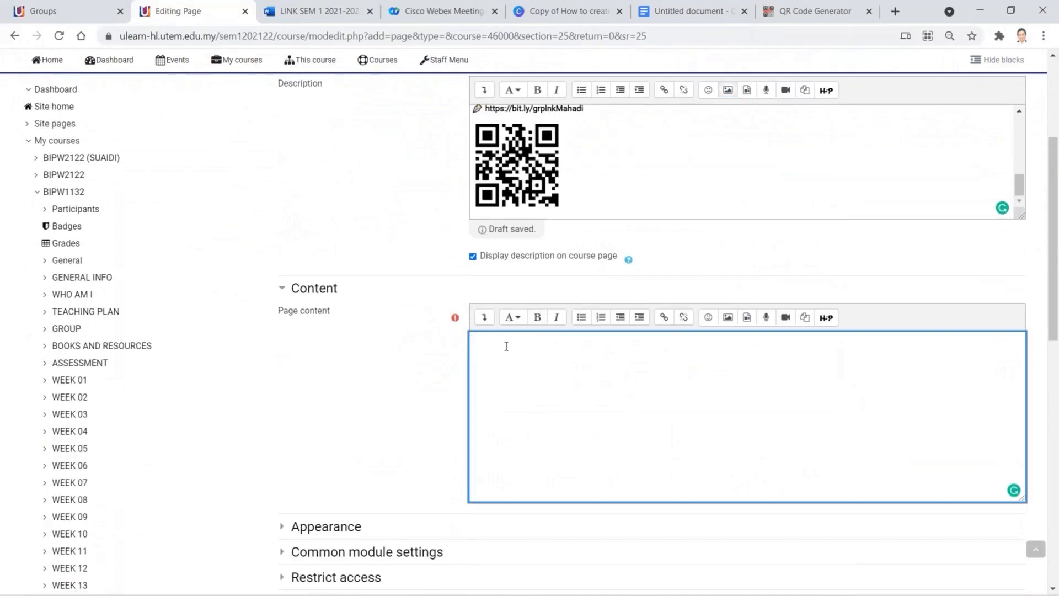
type("jO")
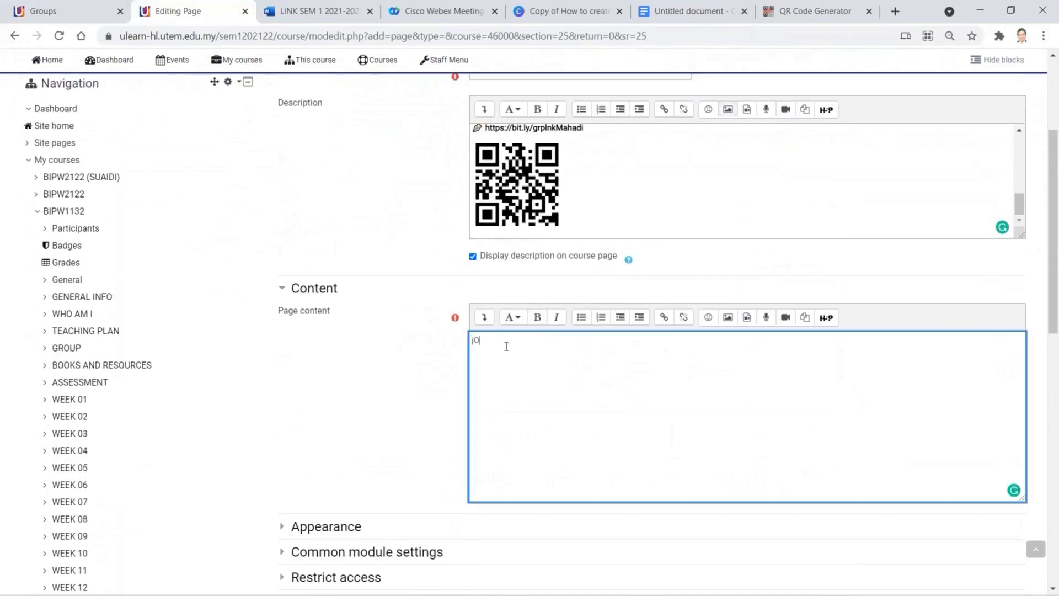
type("IN")
left_click_drag(517, 346, 449, 338)
key("BackSpace")
type("JOIN WA")
scroll(511, 435, "down", 4)
left_click(534, 480)
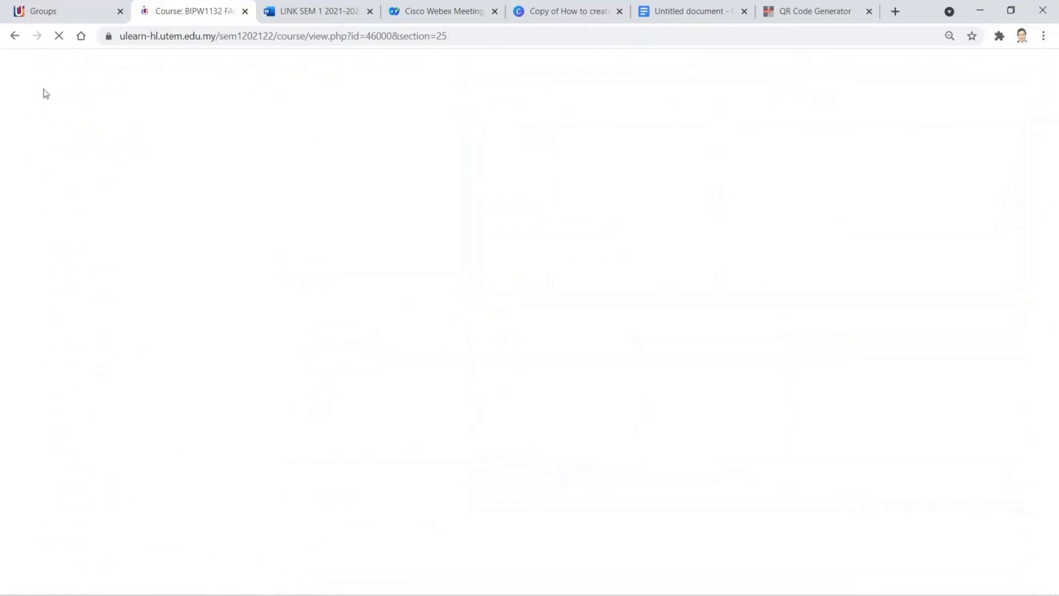
- Reload the stalled course page and follow the bit.ly link under the CLASS GROUP LINK table
left_click(60, 38)
left_click(60, 38)
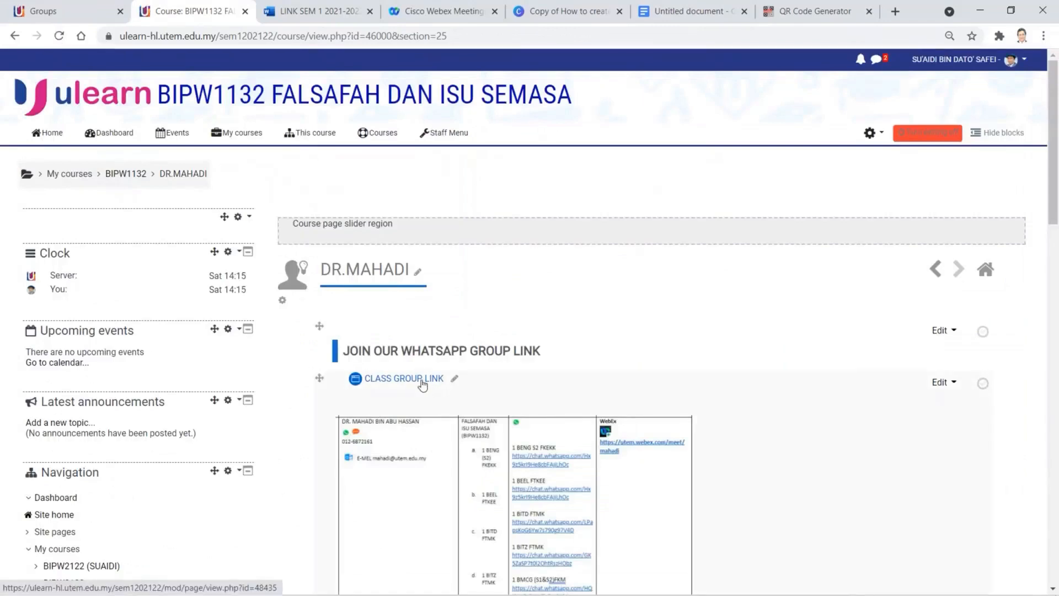
scroll(419, 387, "down", 5)
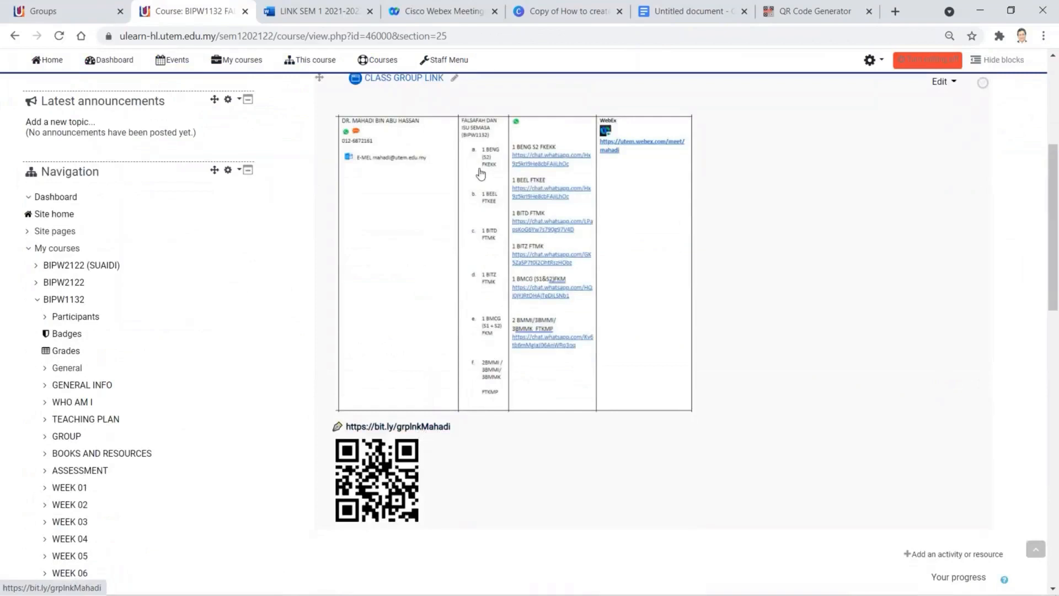
left_click(475, 198)
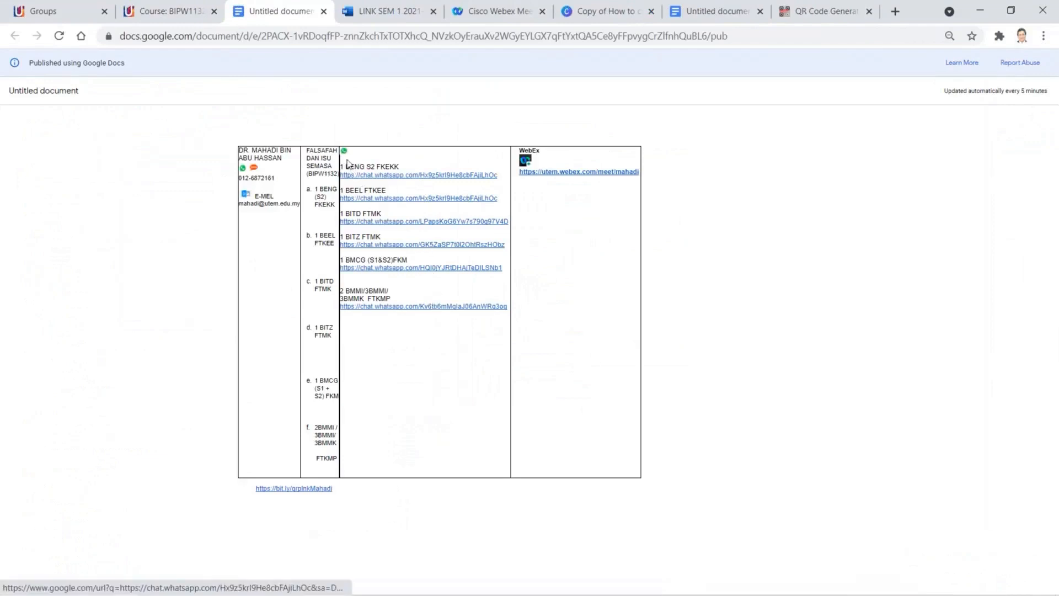
- Close the published Google Docs class group link sheet after reviewing it
left_click(324, 12)
scroll(433, 252, "up", 4)
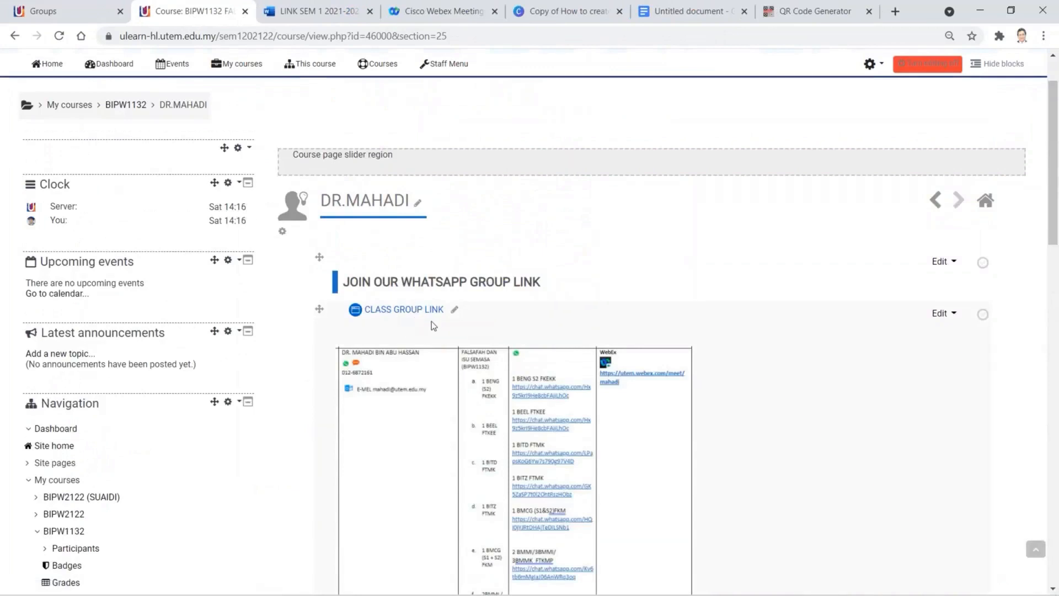
scroll(654, 326, "down", 2)
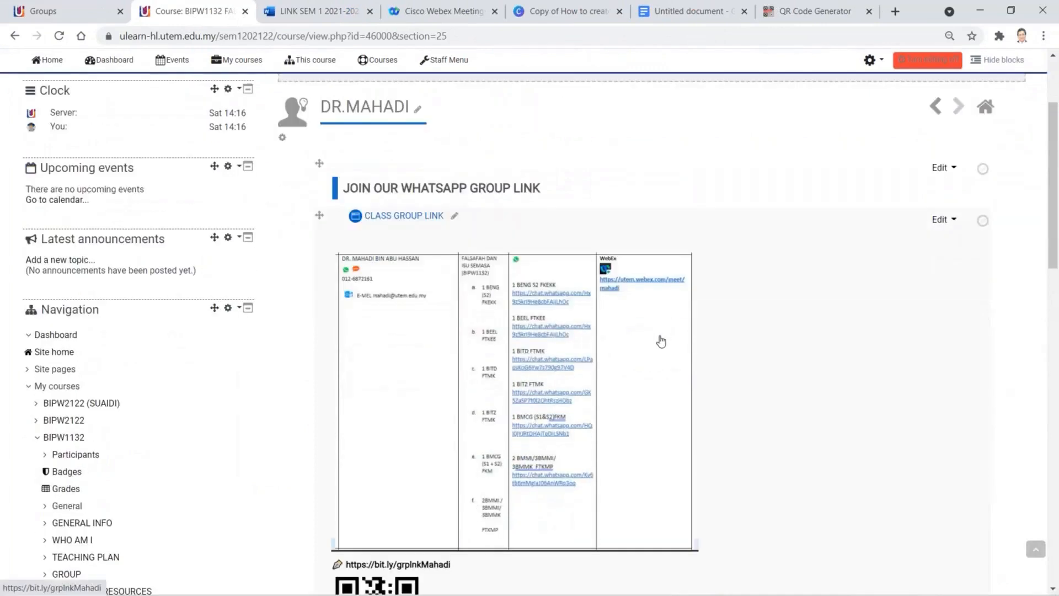
scroll(661, 341, "down", 1)
scroll(661, 341, "up", 4)
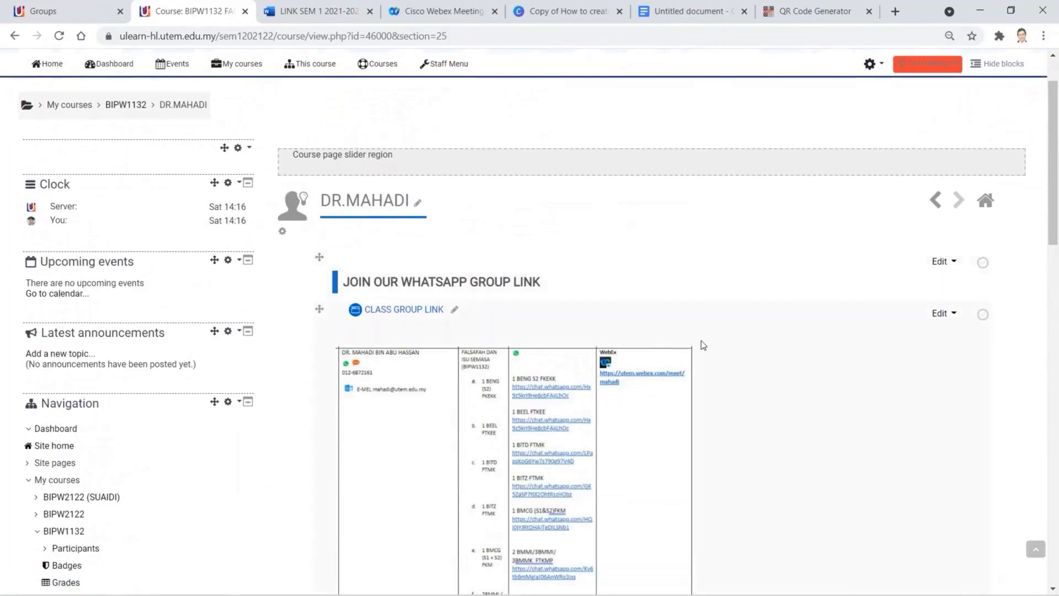
scroll(702, 344, "down", 5)
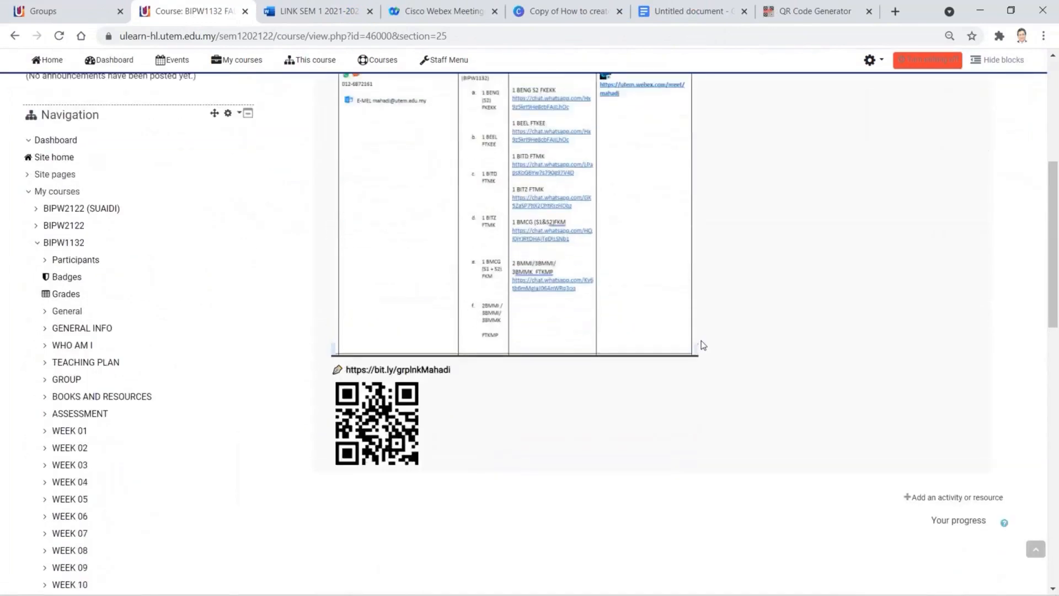
scroll(702, 345, "up", 2)
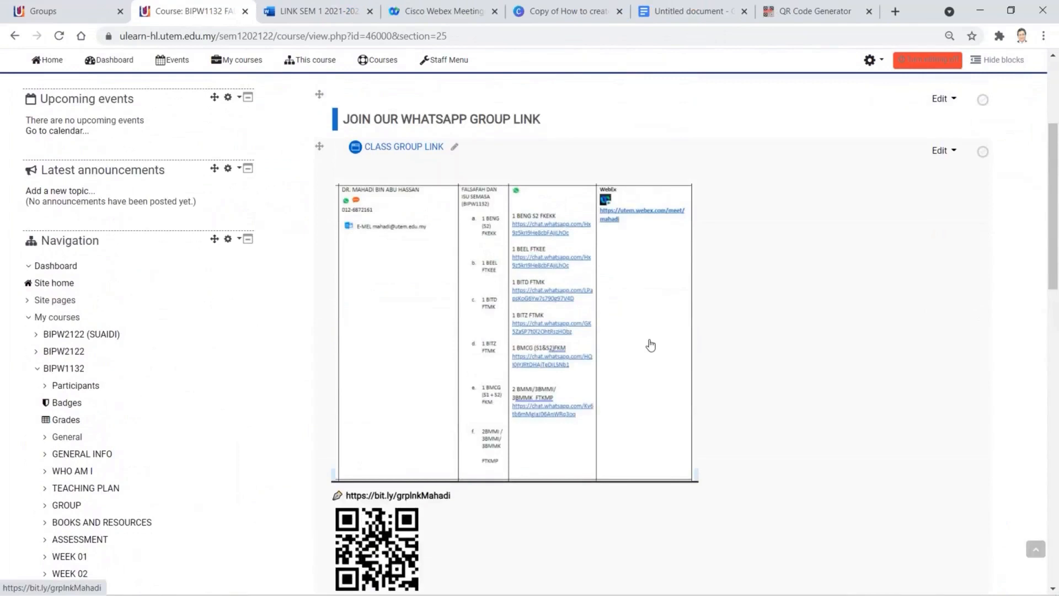
- From the Groups tab, visit the BIPW2122 course via My courses and scroll through it
left_click(66, 14)
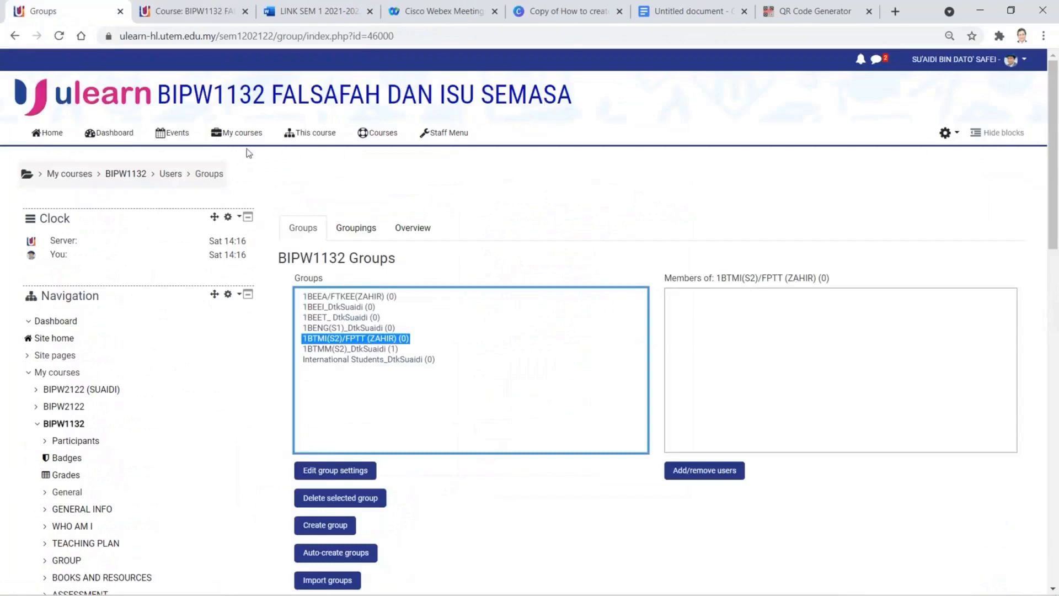
mouse_move(236, 134)
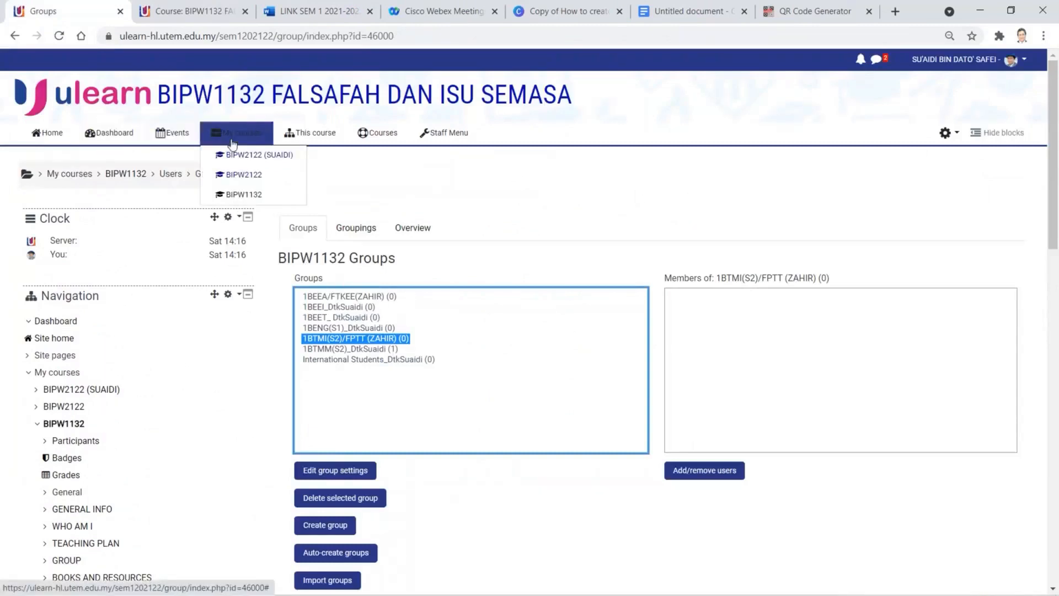
left_click(236, 176)
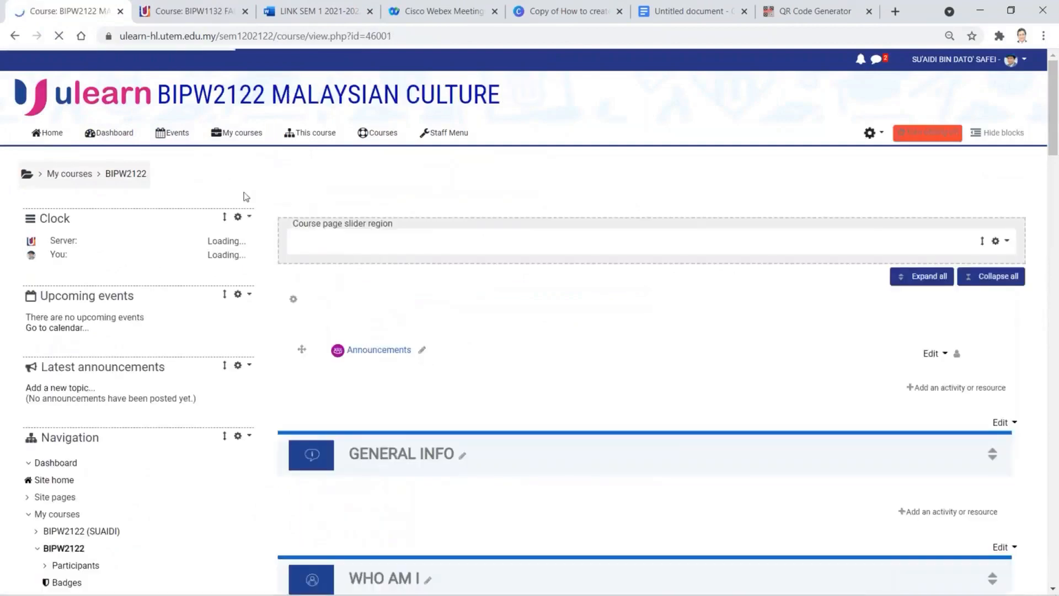
scroll(506, 447, "down", 12)
scroll(509, 447, "down", 20)
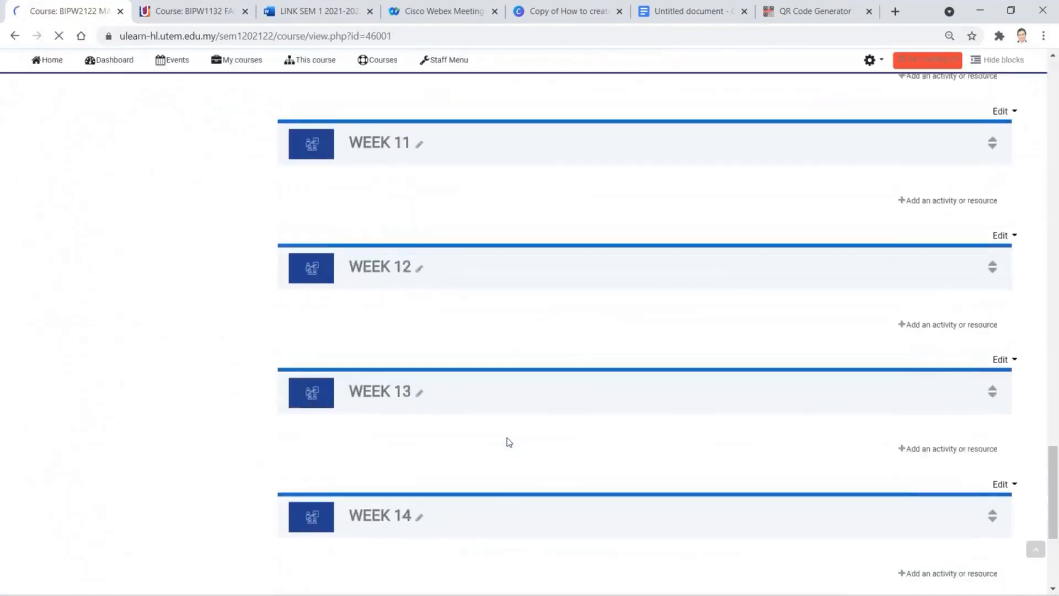
scroll(509, 440, "up", 3)
scroll(506, 441, "down", 3)
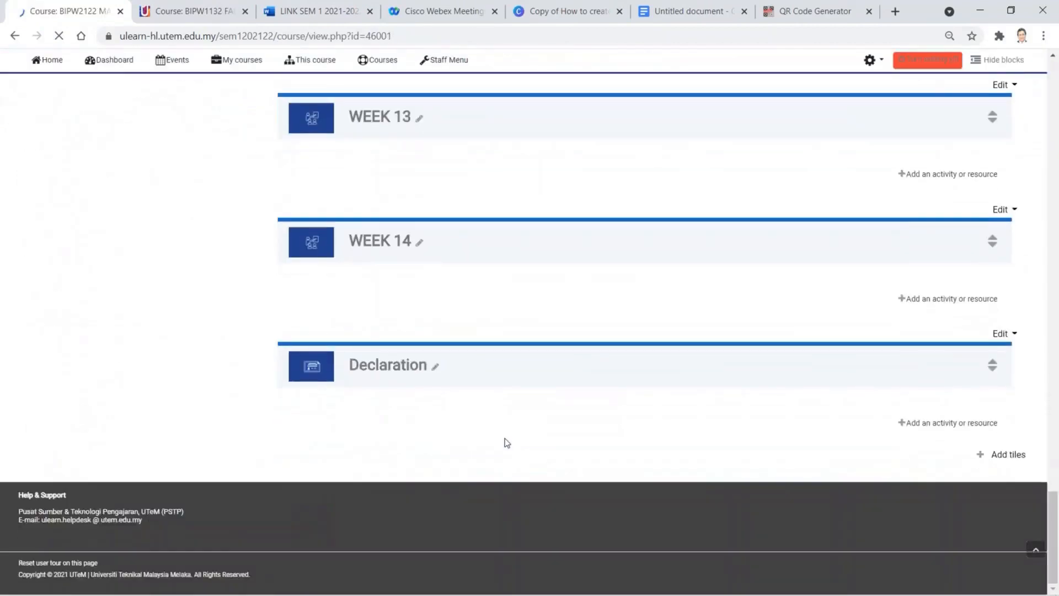
scroll(506, 442, "up", 6)
scroll(507, 442, "up", 20)
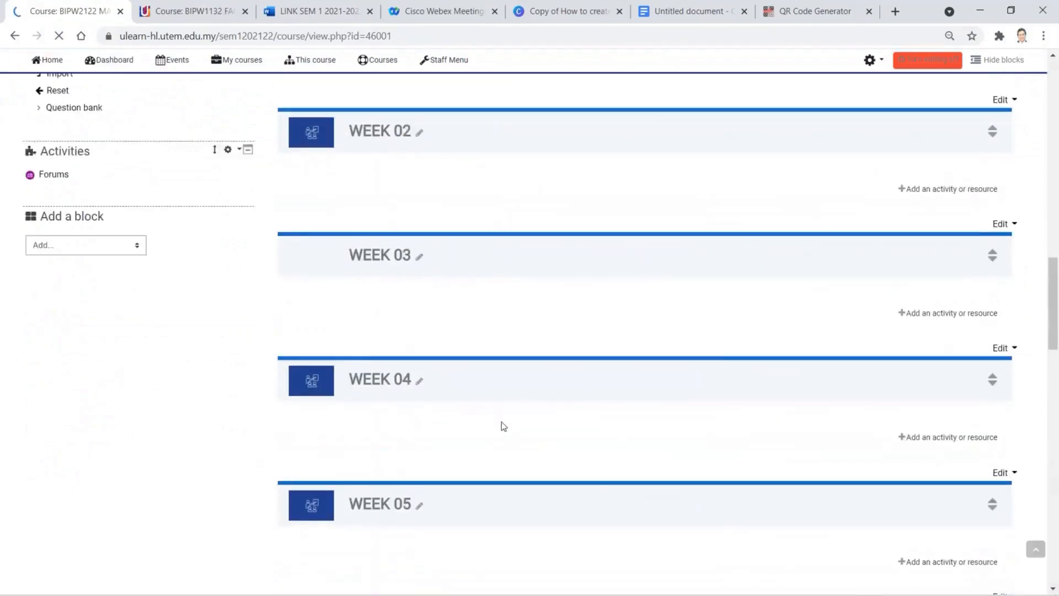
scroll(491, 410, "up", 10)
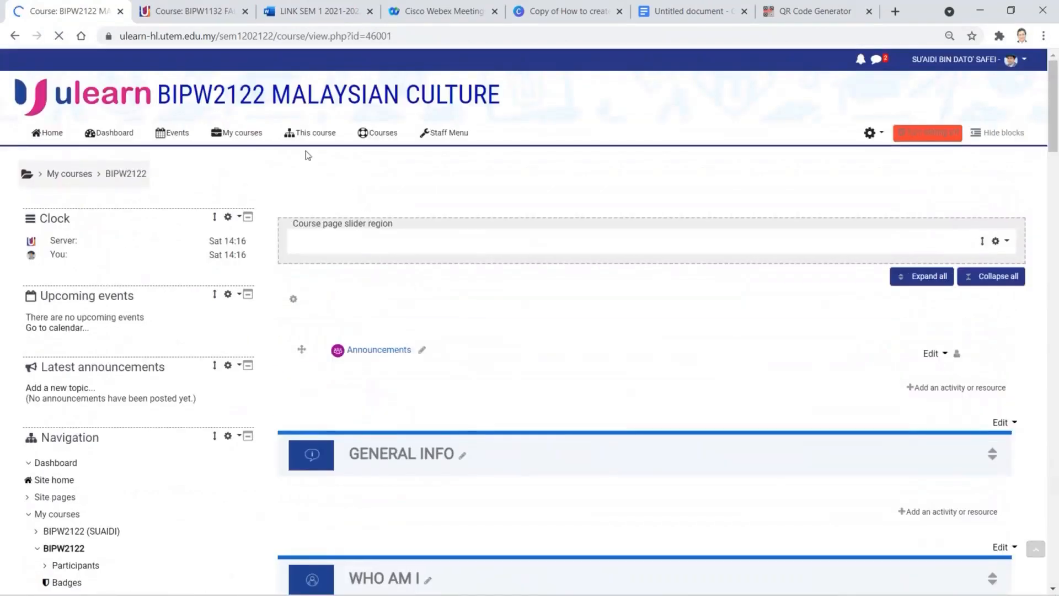
- Open the DATUK PROF.MADYA section of BIPW1132, then return to the DR.MAHADI section tab
mouse_move(236, 133)
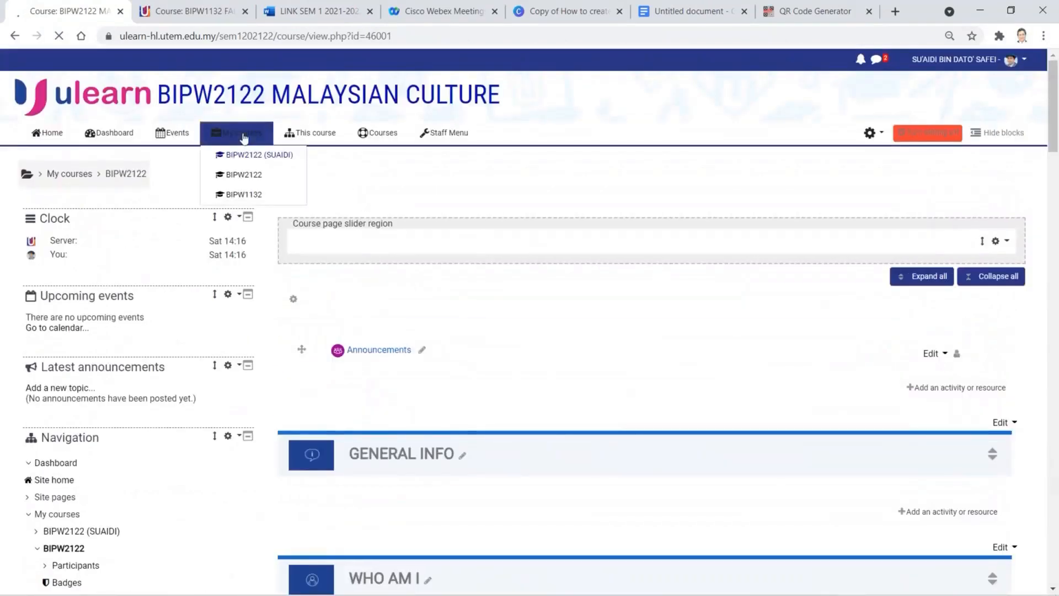
left_click(241, 193)
scroll(485, 380, "down", 15)
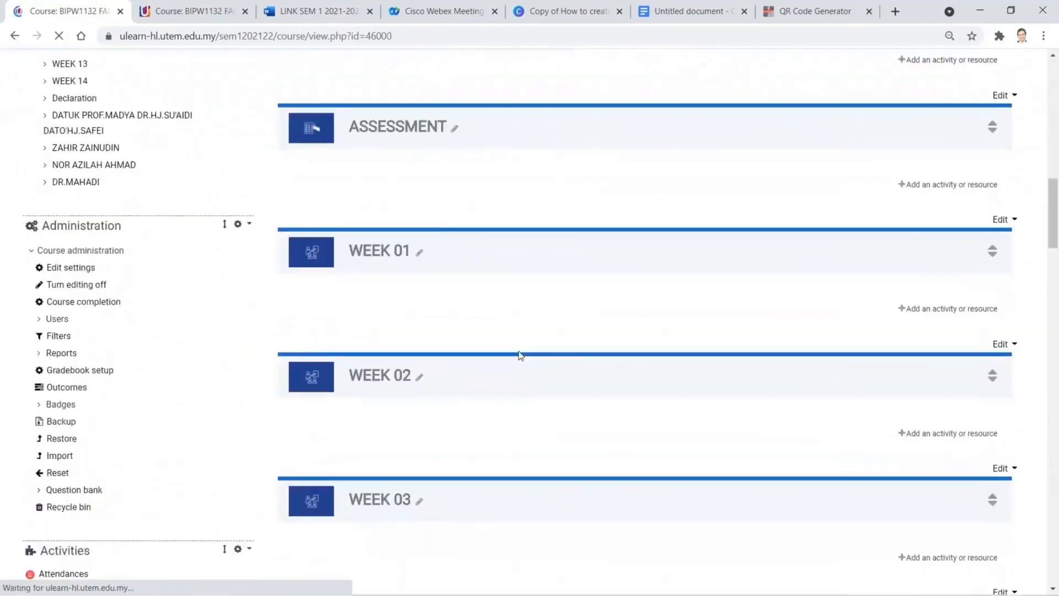
scroll(518, 354, "down", 20)
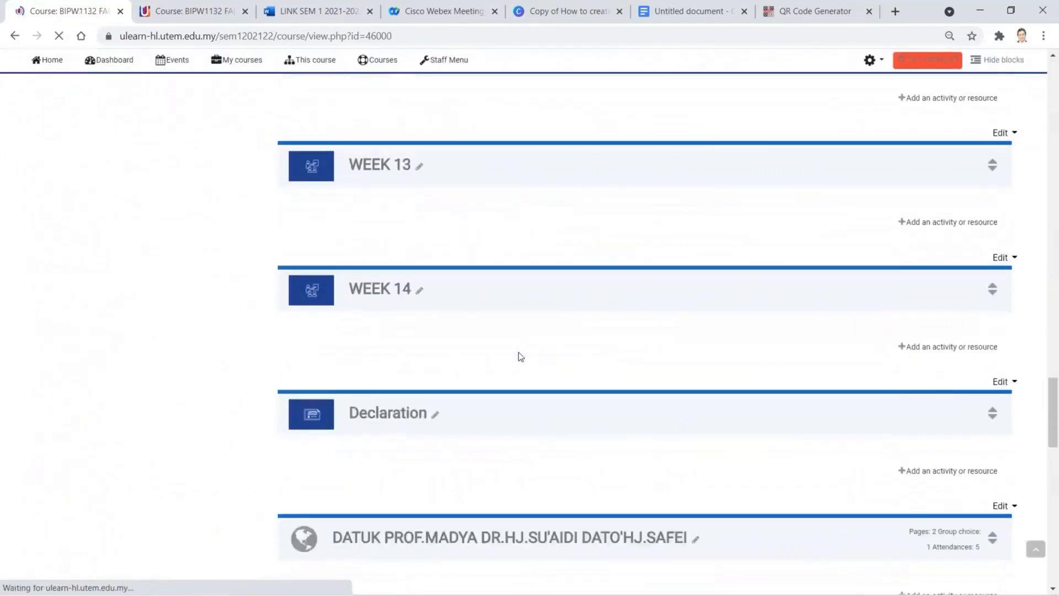
scroll(520, 356, "down", 4)
left_click(521, 332)
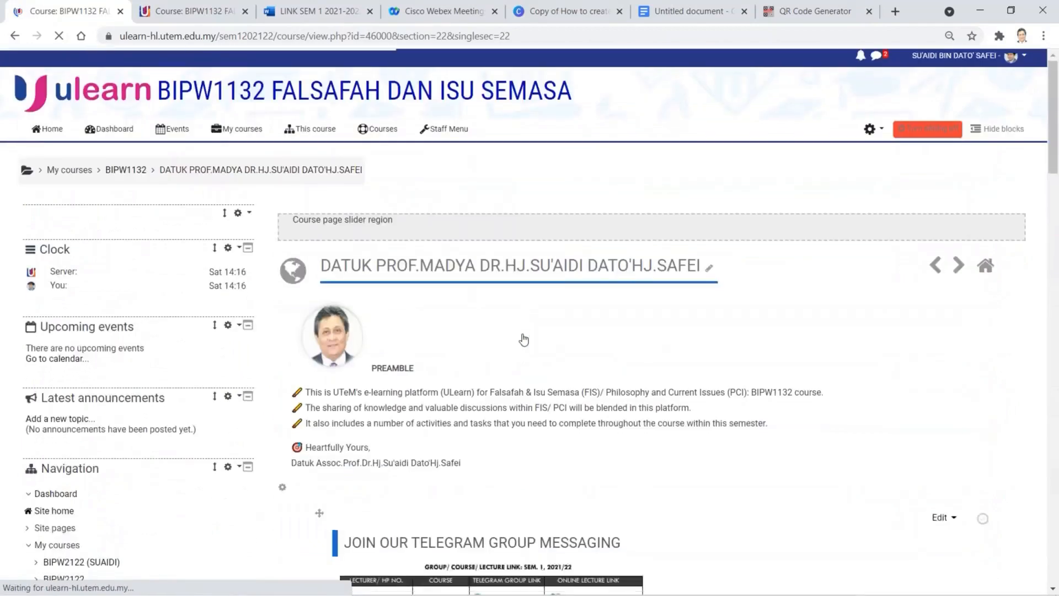
scroll(524, 339, "down", 20)
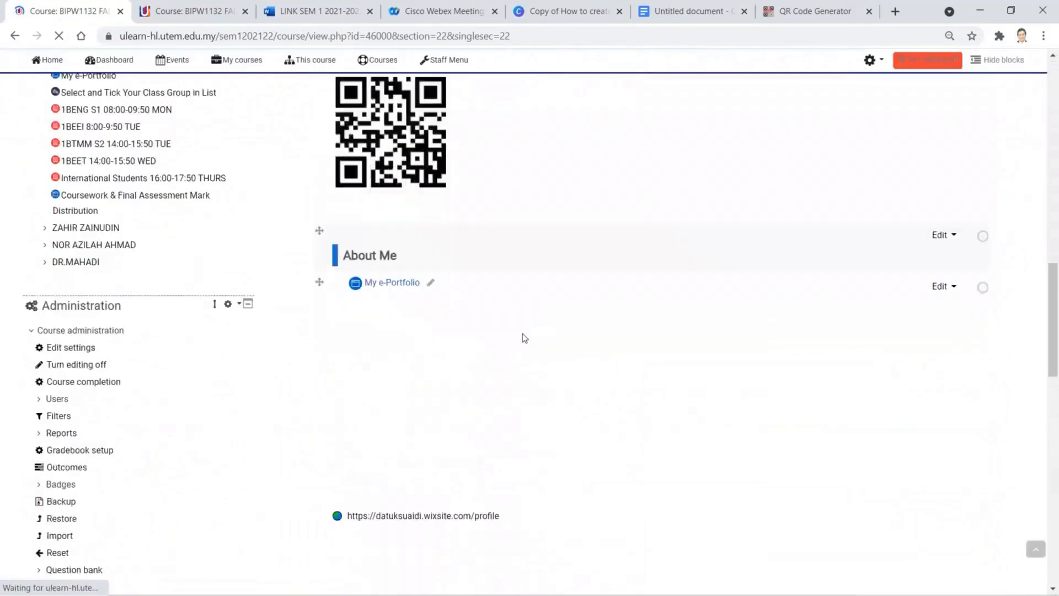
scroll(524, 338, "down", 6)
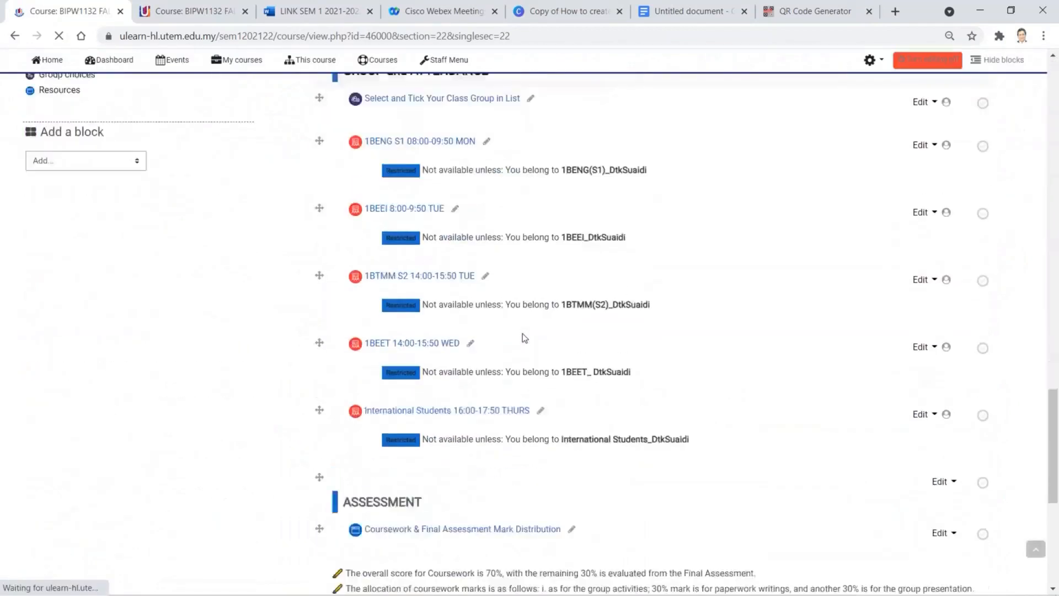
scroll(519, 320, "up", 9)
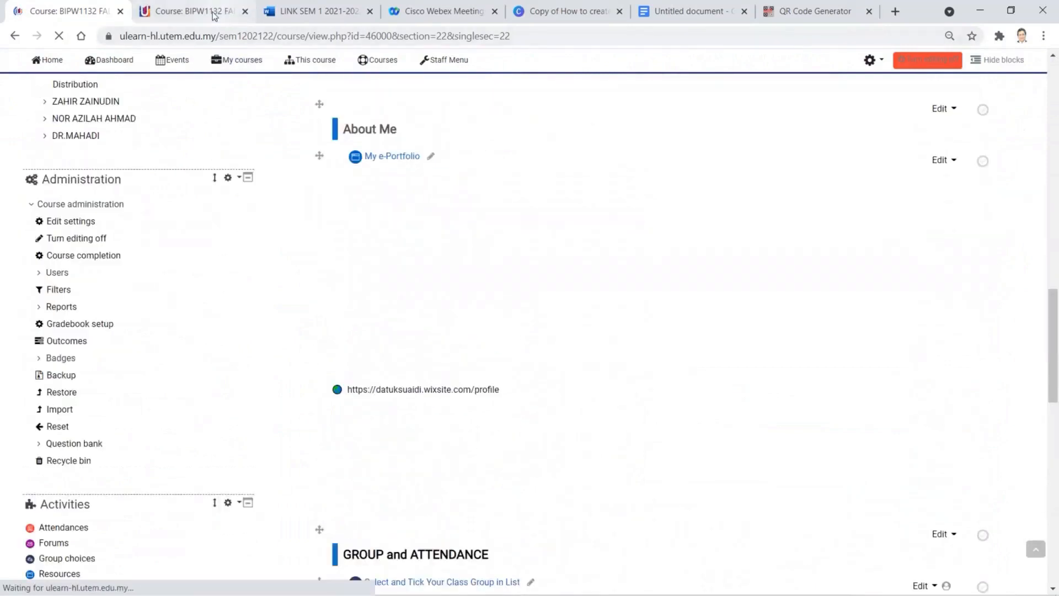
left_click(214, 16)
scroll(731, 405, "down", 1)
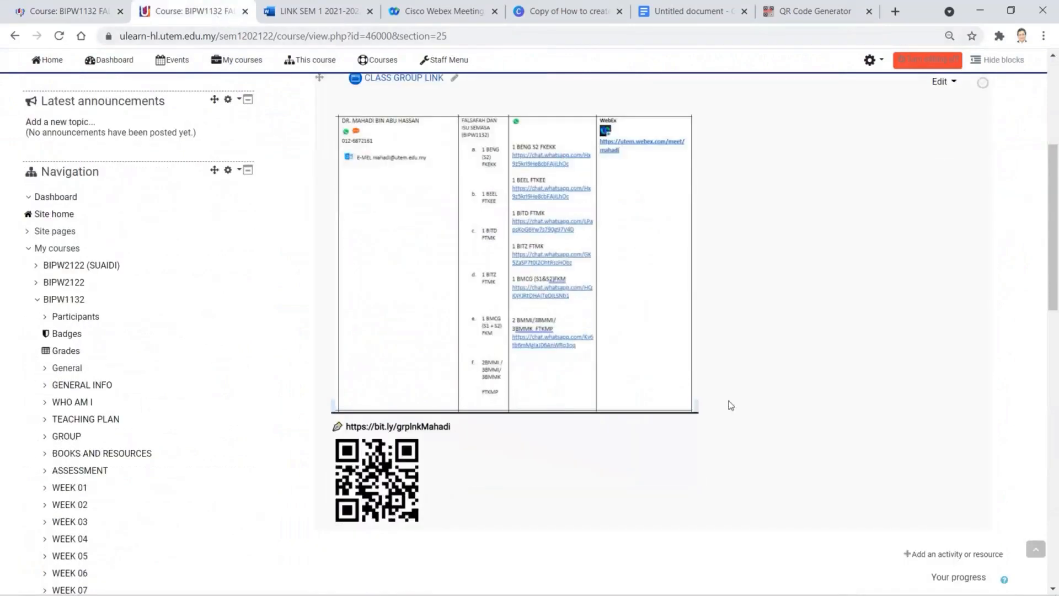
- Go back to the full BIPW1132 course page from the lecturer section view
scroll(731, 405, "down", 3)
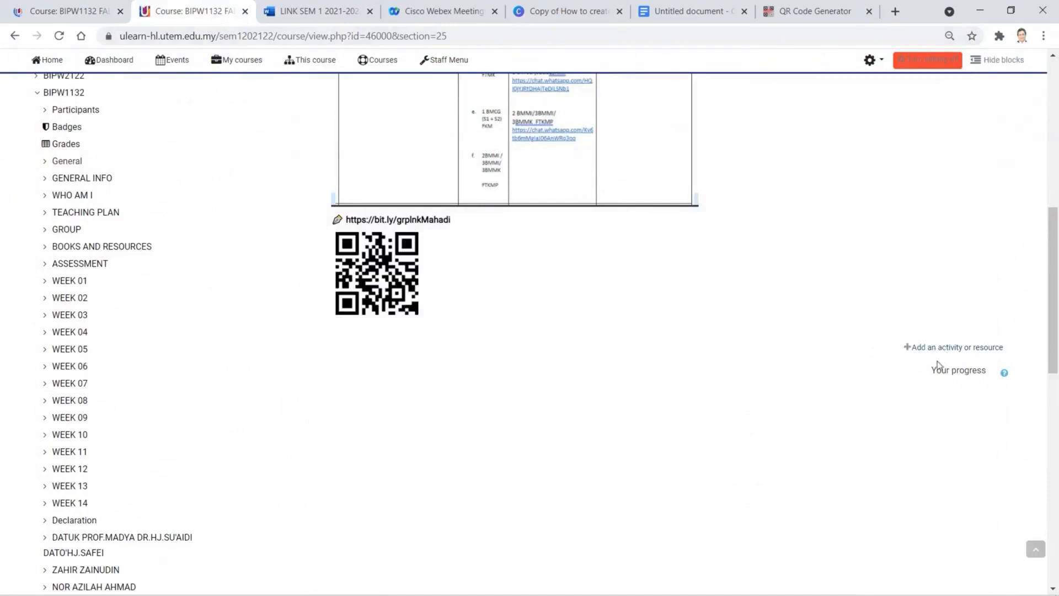
scroll(764, 355, "up", 10)
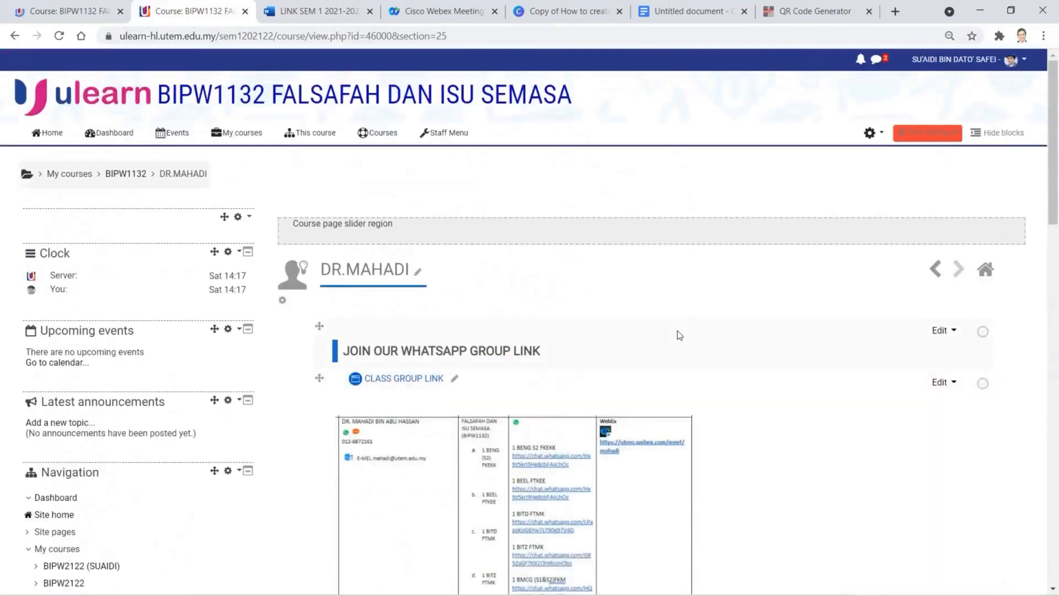
left_click(361, 272)
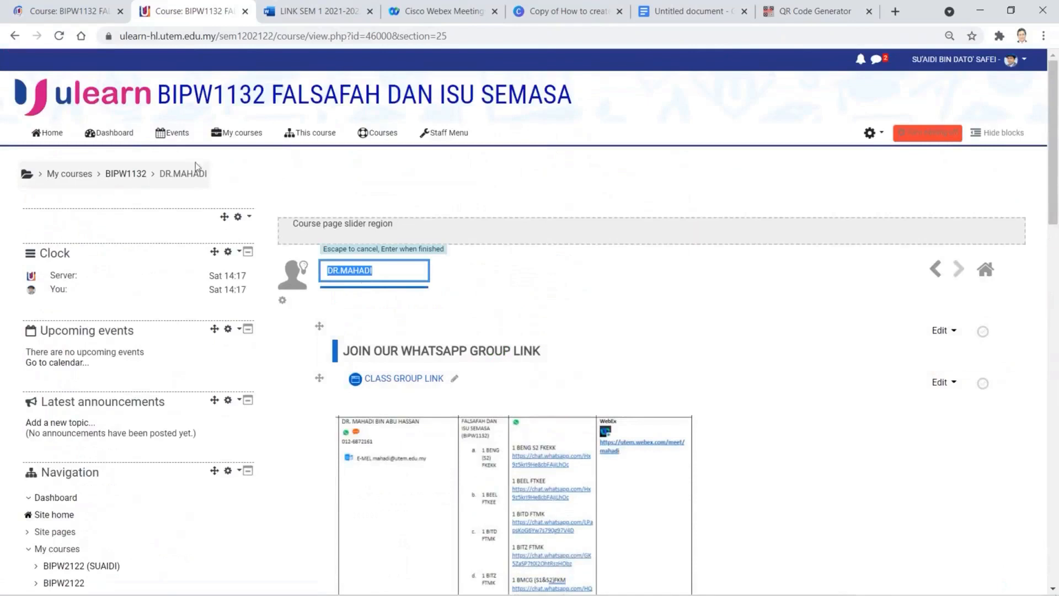
left_click(137, 175)
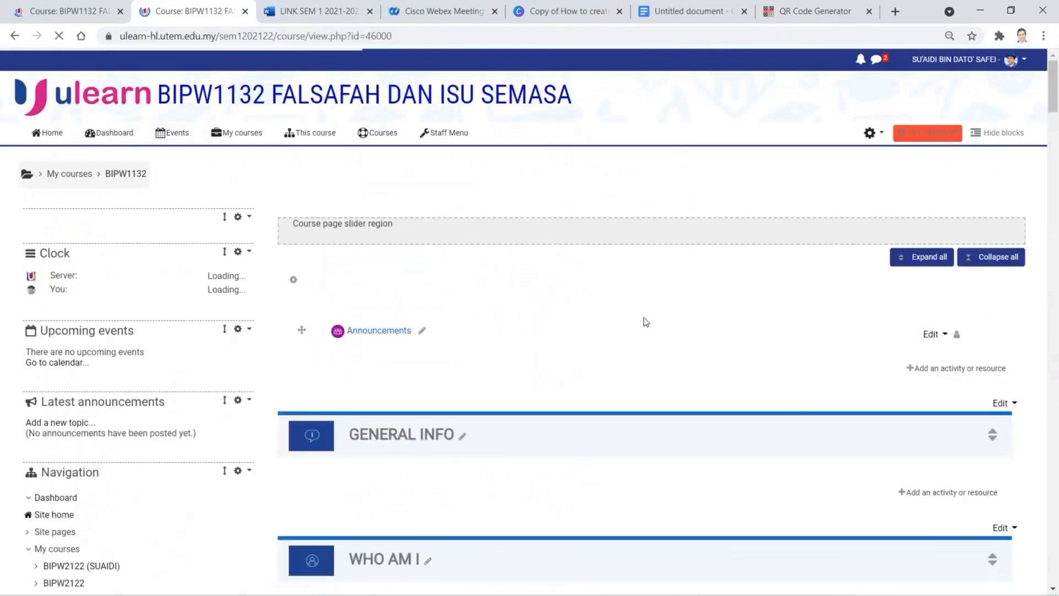
- Collapse the Telegram-links section, expand the WhatsApp-links DR.MAHADI section, and open 'Add an activity or resource'
scroll(644, 322, "down", 4)
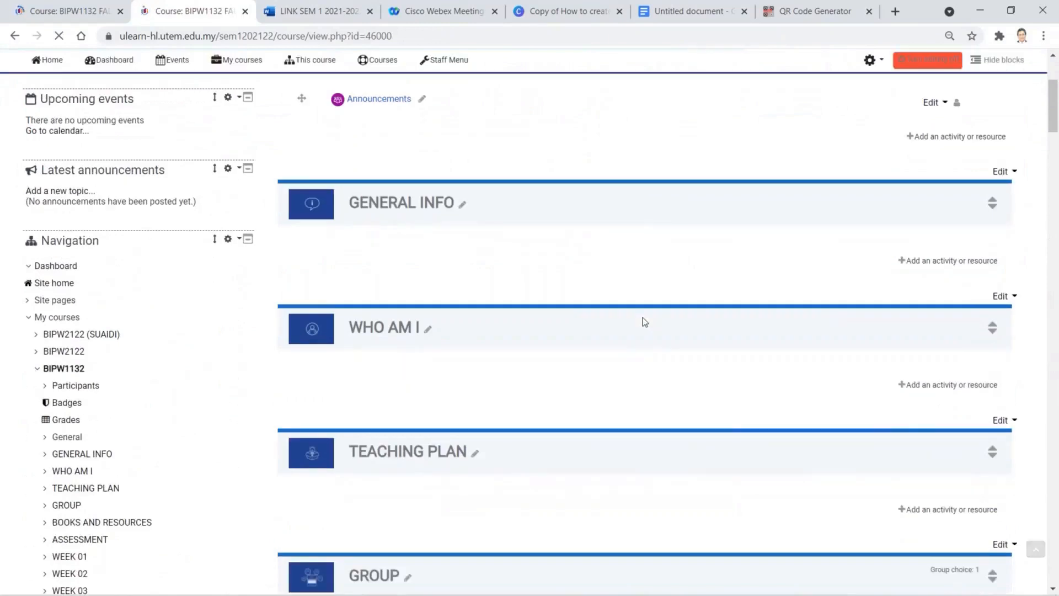
scroll(643, 320, "down", 6)
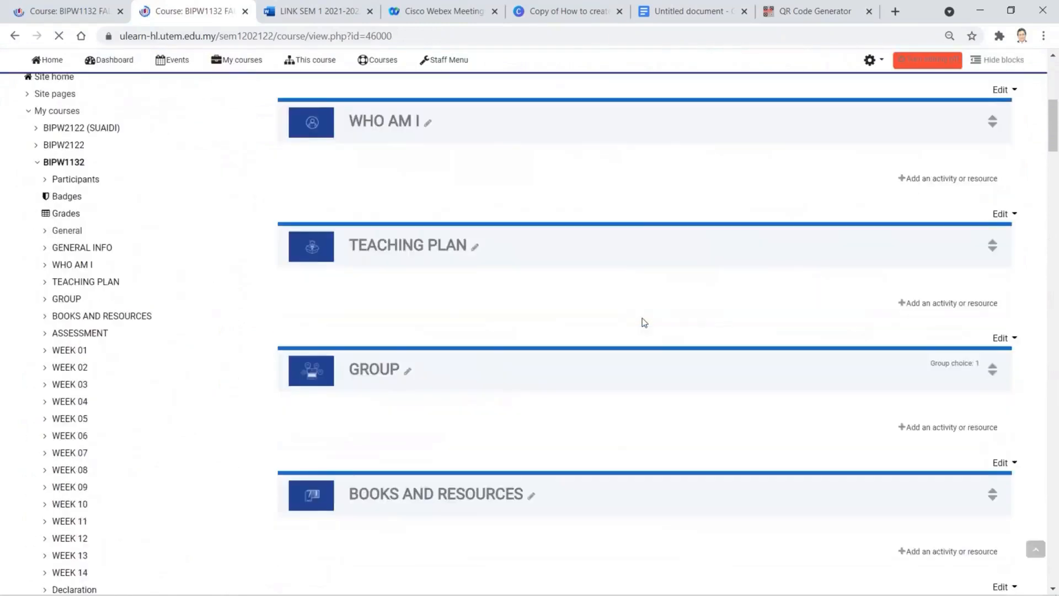
scroll(642, 318, "down", 11)
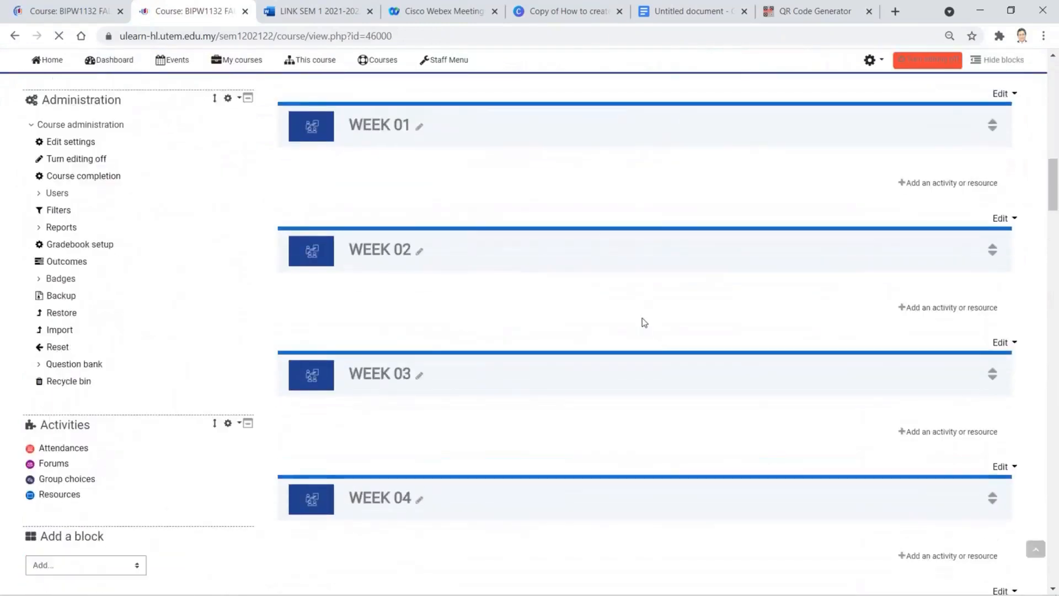
scroll(643, 318, "down", 3)
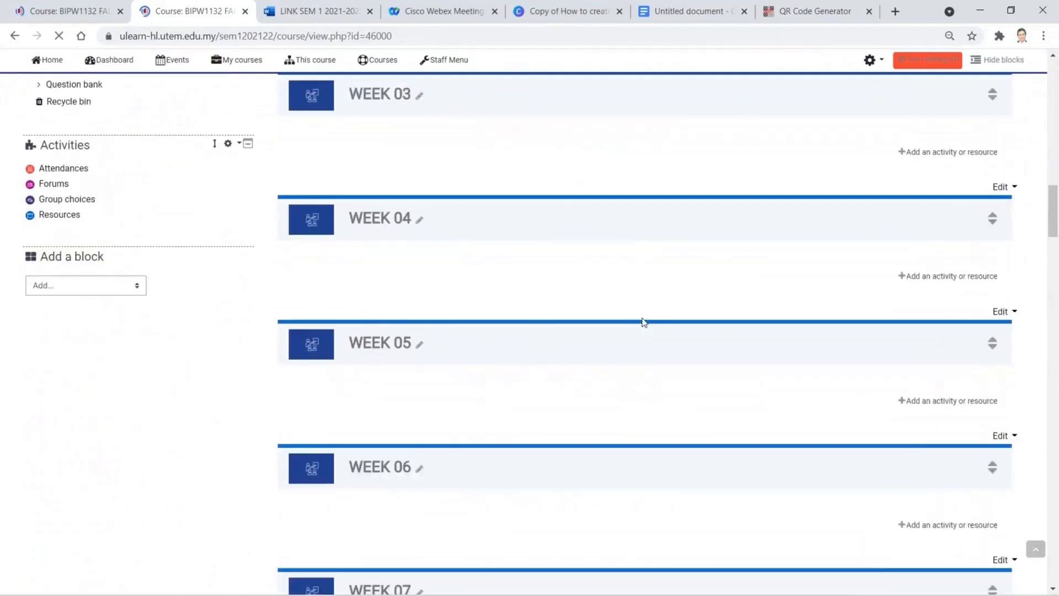
scroll(643, 322, "down", 12)
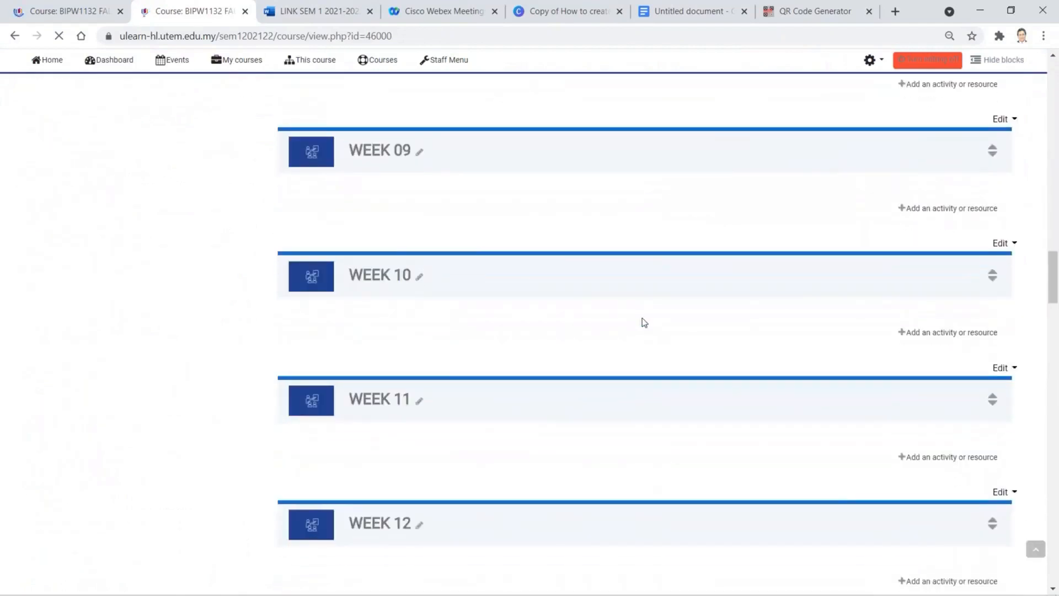
scroll(644, 322, "down", 7)
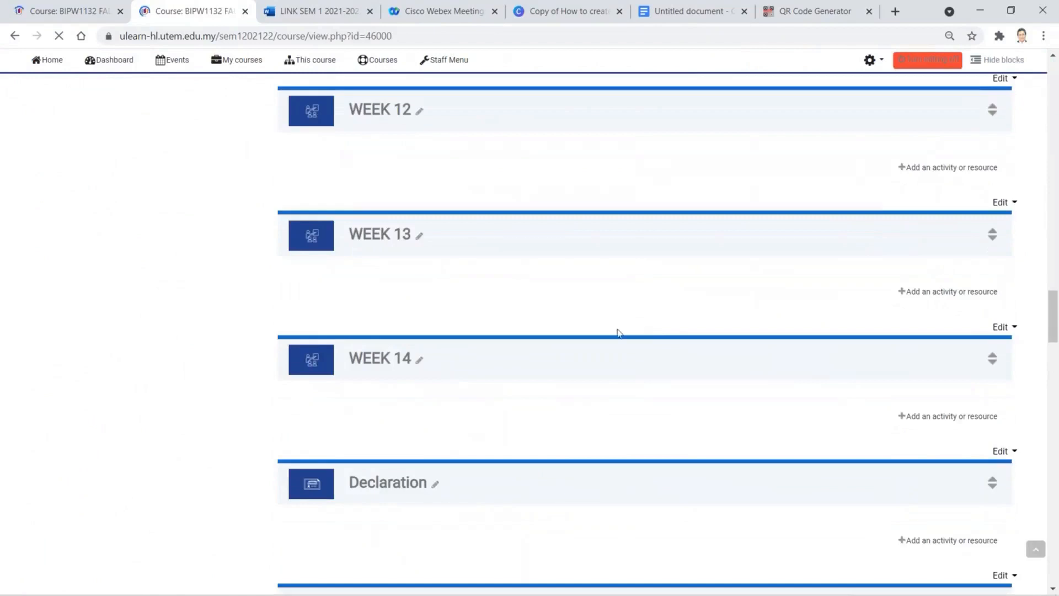
scroll(617, 332, "down", 8)
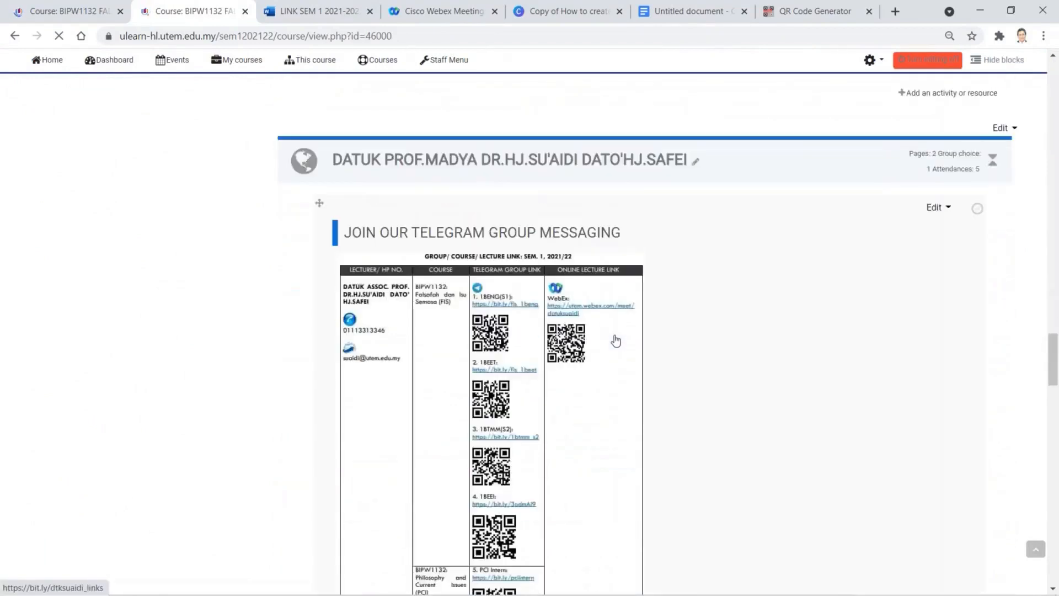
scroll(614, 336, "up", 1)
scroll(614, 337, "down", 2)
scroll(614, 337, "up", 2)
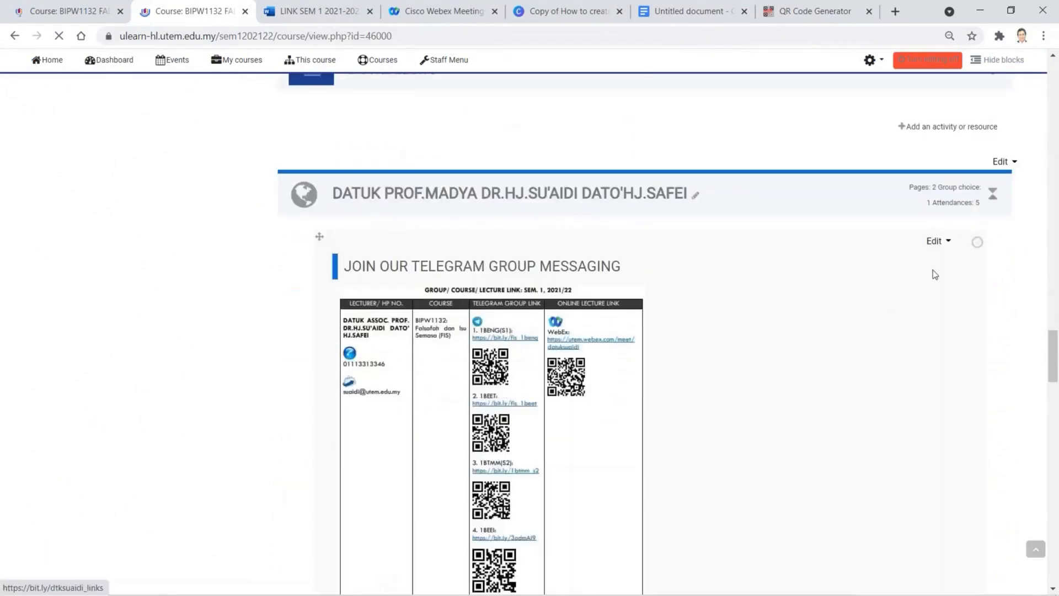
left_click(992, 194)
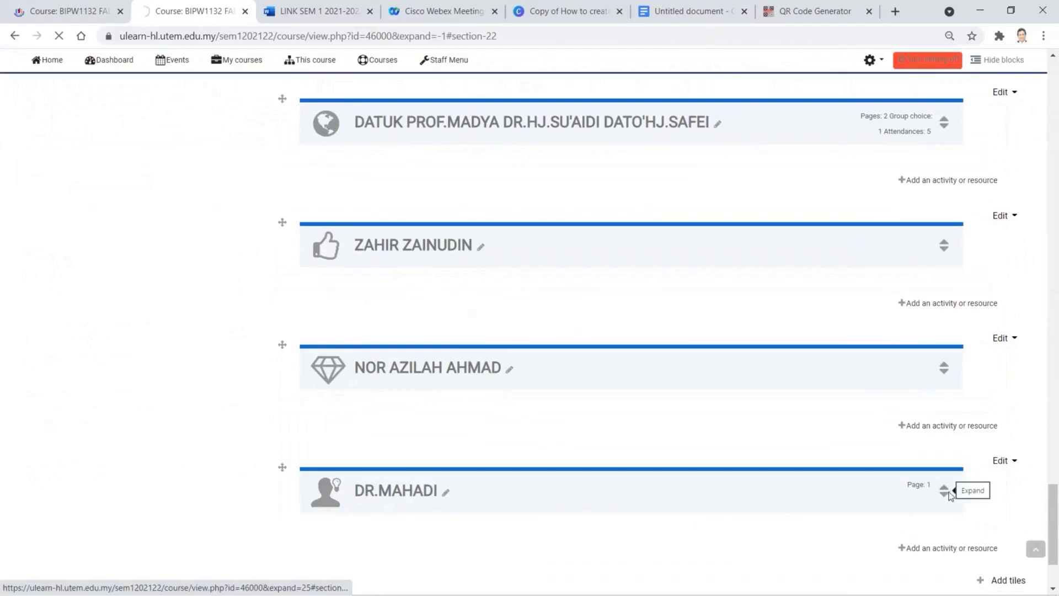
left_click(949, 492)
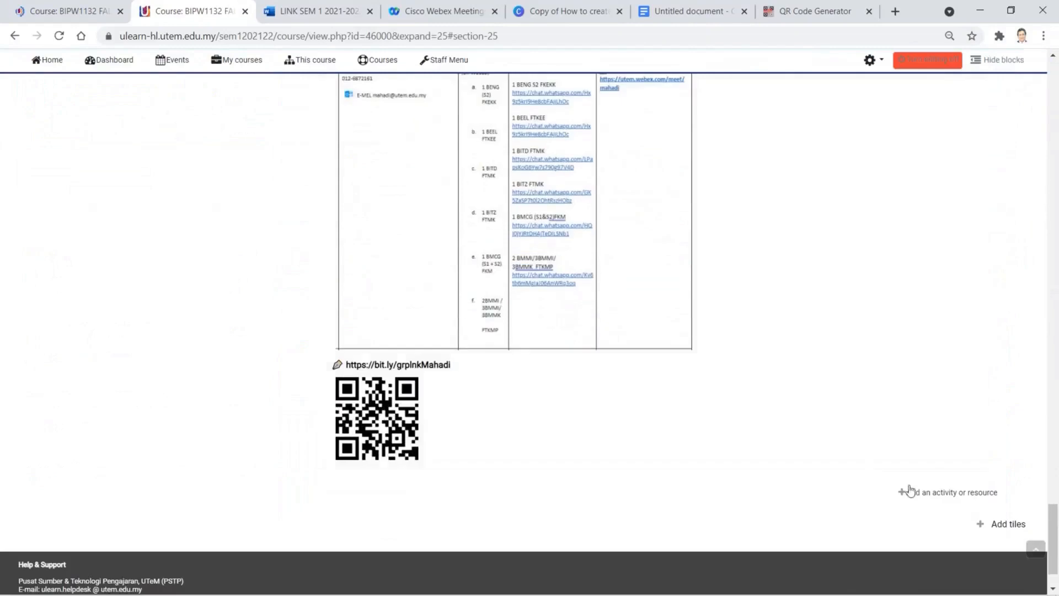
left_click(941, 496)
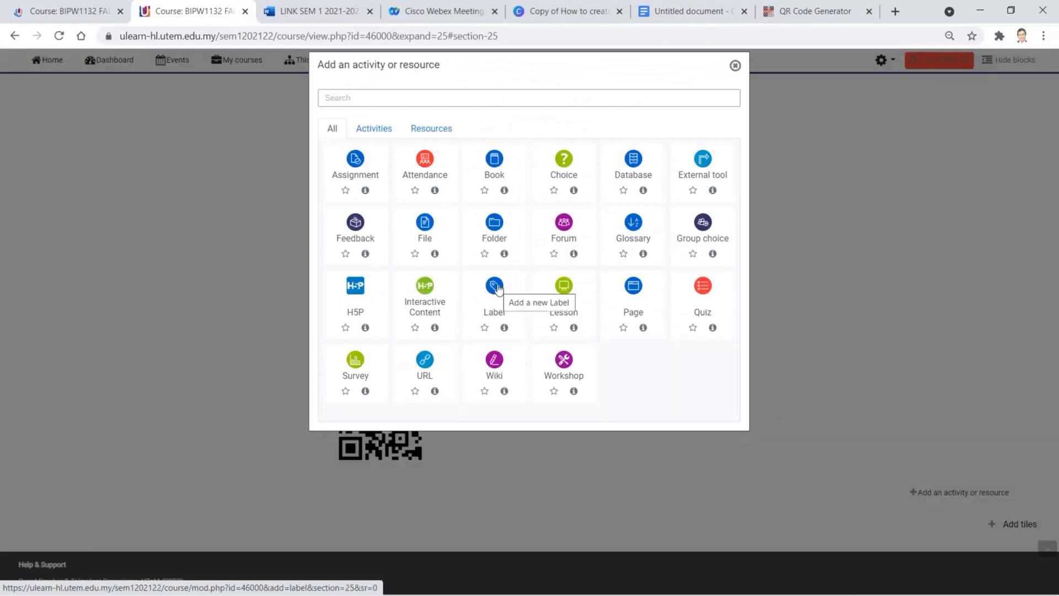
- Add a Label 'GROUP and ATTENDANCE' formatted as bold Heading (medium), and save to the course
left_click(500, 287)
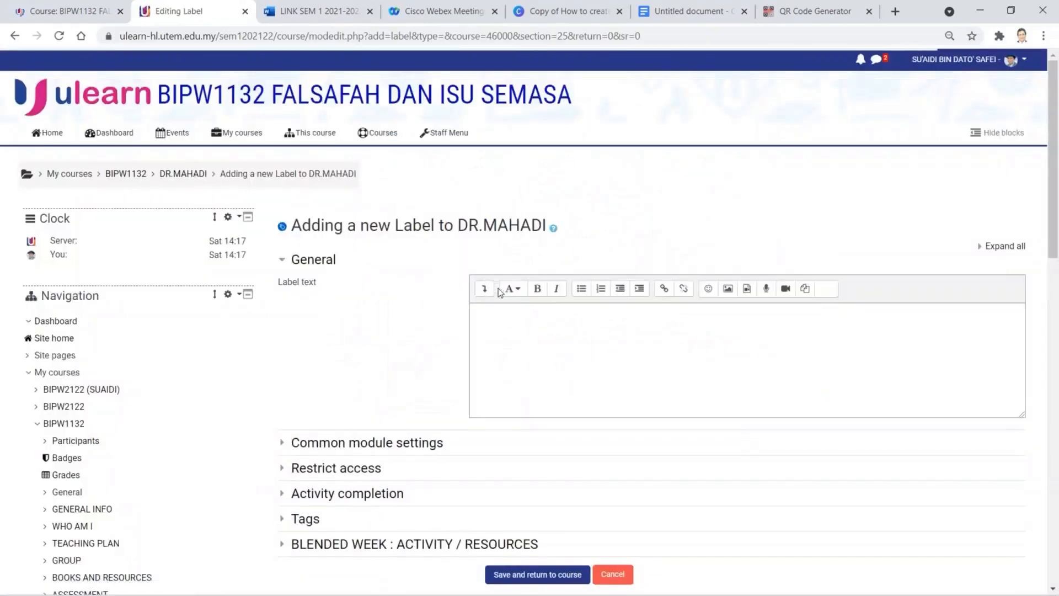
left_click(517, 315)
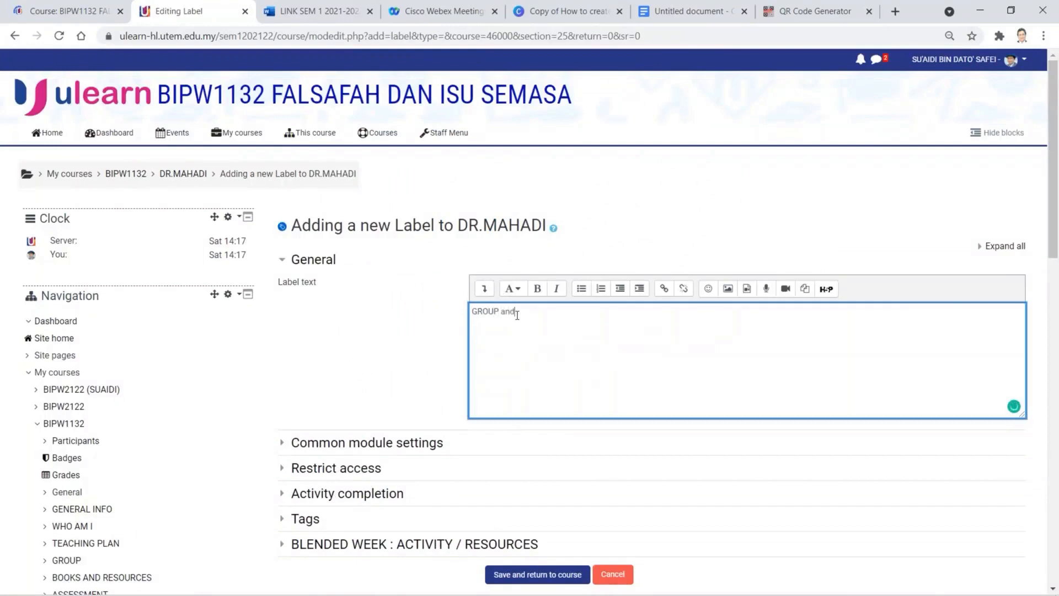
type("GROUP and ATTENDANCE")
left_click_drag(613, 312, 450, 314)
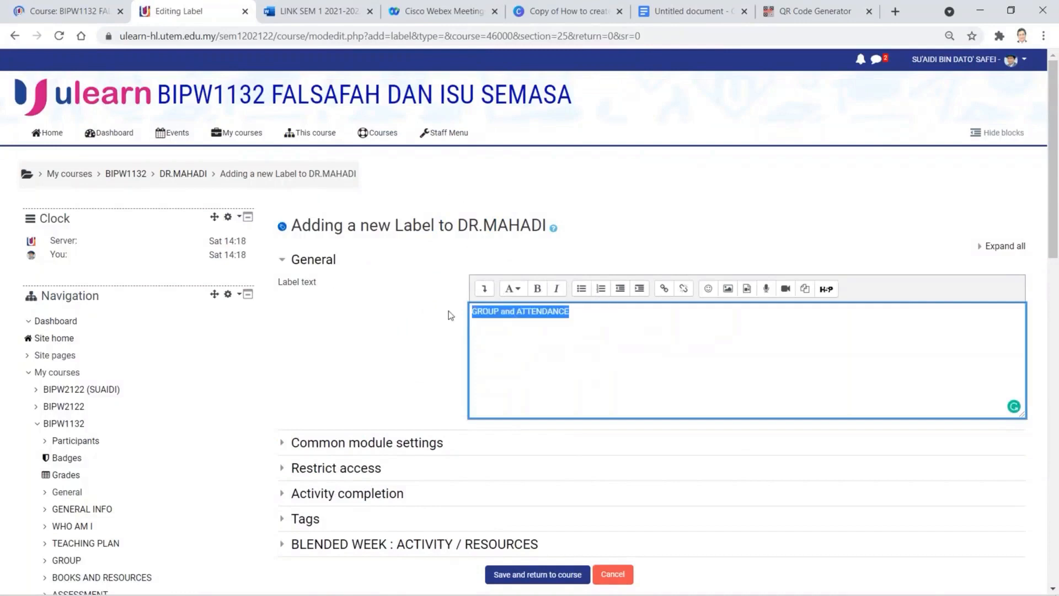
left_click(522, 291)
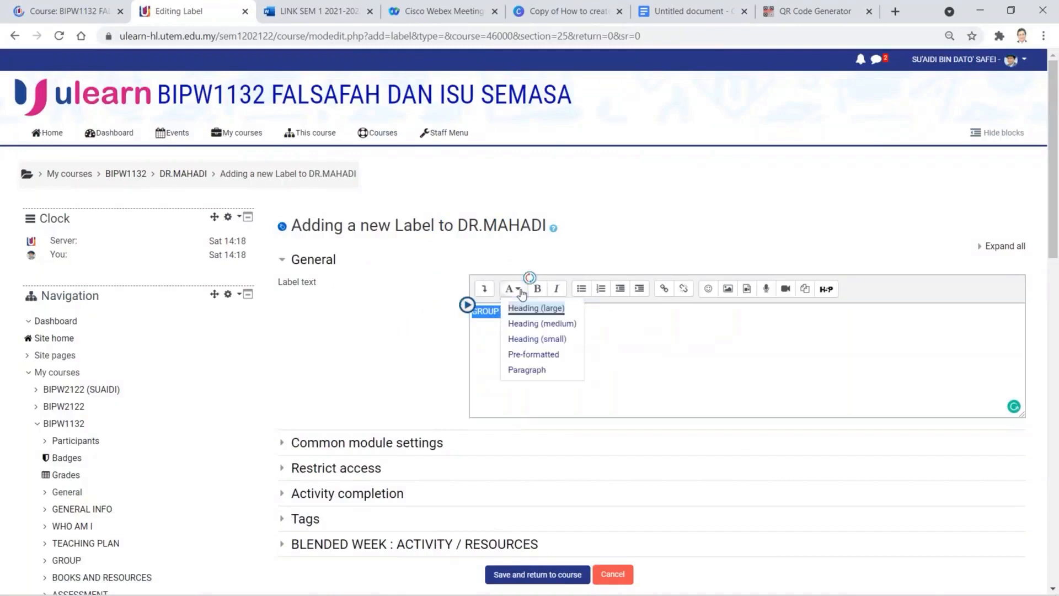
left_click(533, 324)
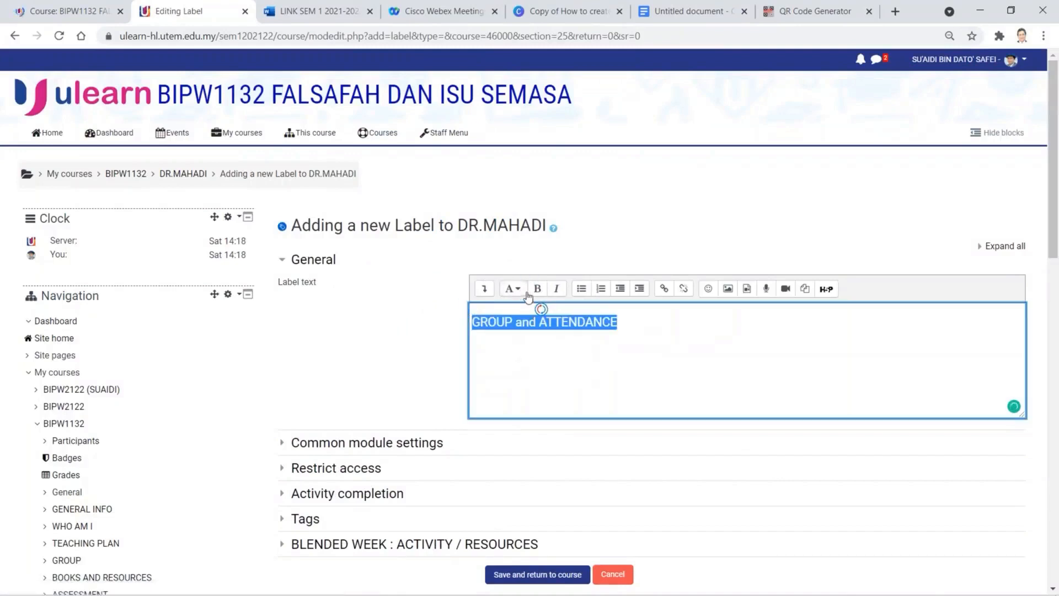
left_click(538, 289)
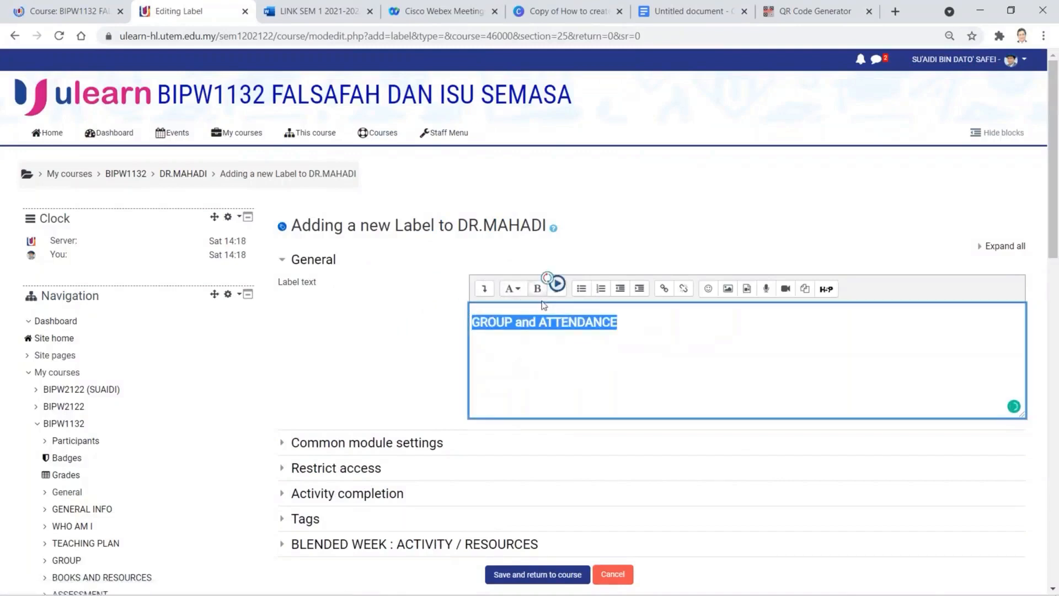
left_click(552, 575)
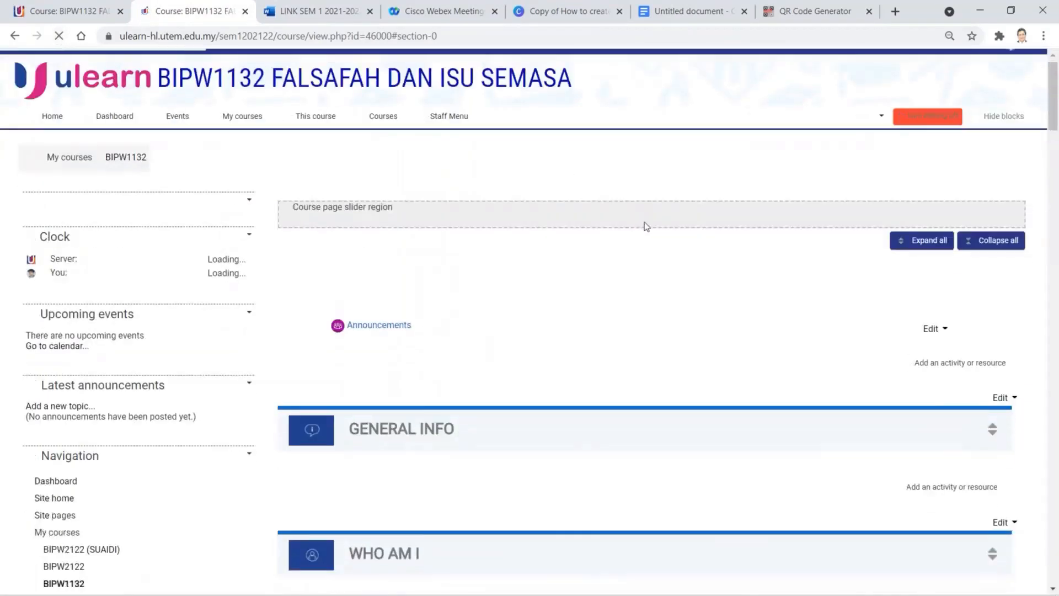
scroll(644, 222, "down", 14)
scroll(644, 217, "down", 10)
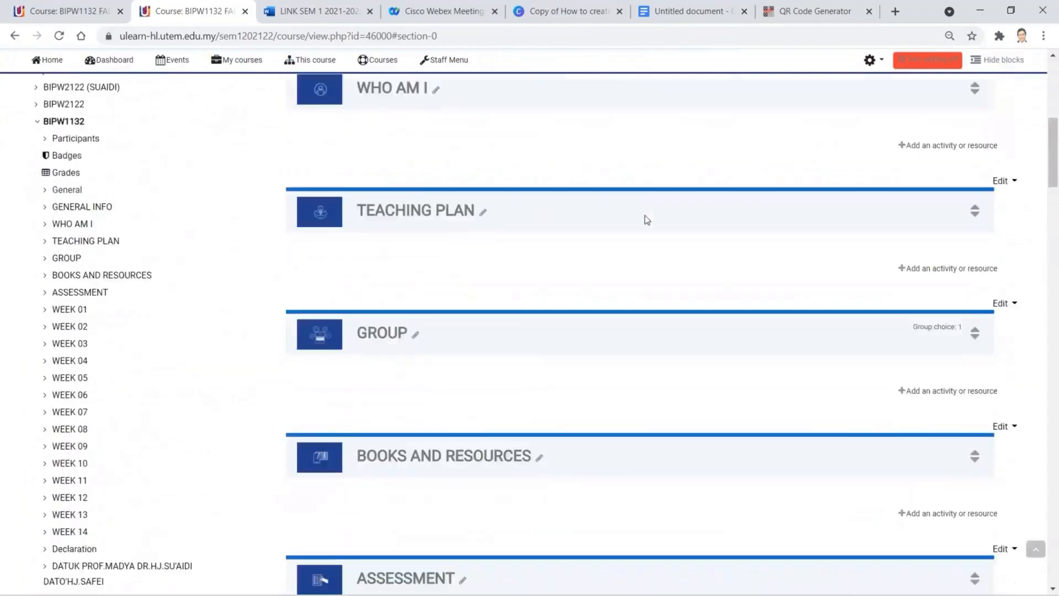
scroll(645, 216, "down", 20)
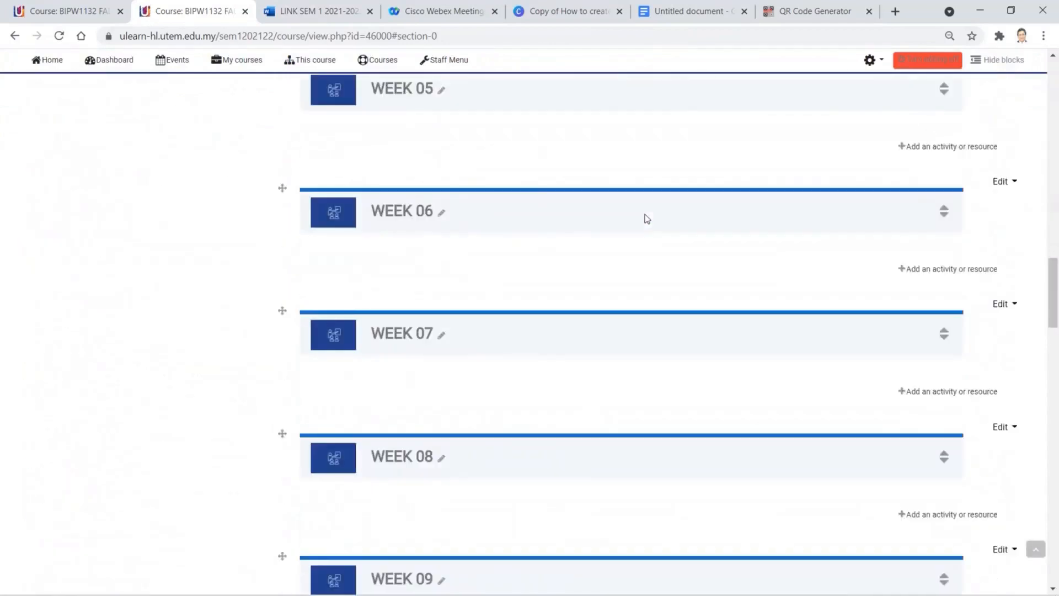
scroll(646, 217, "down", 10)
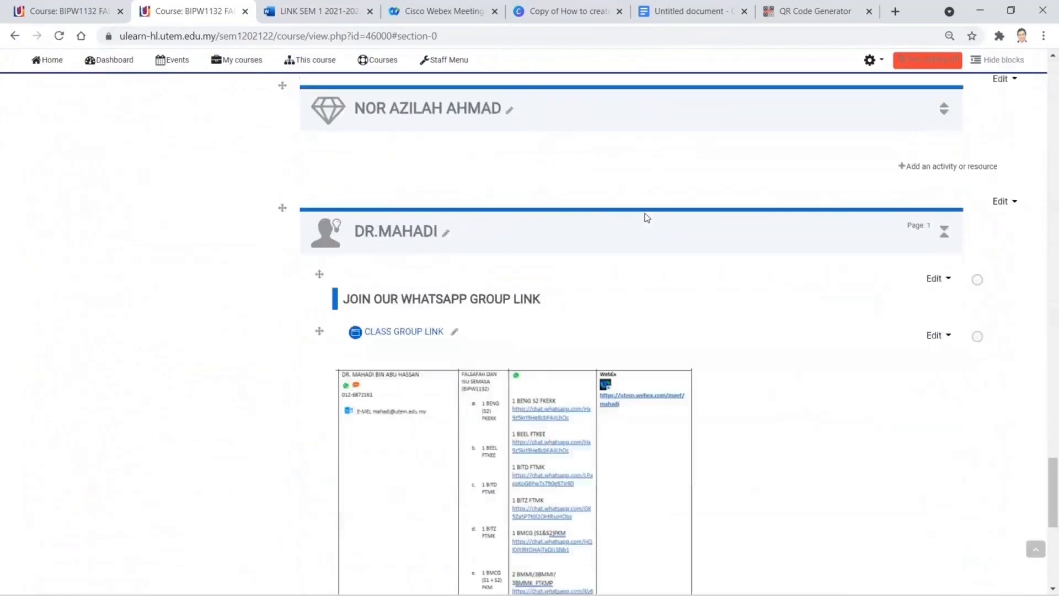
scroll(644, 213, "down", 3)
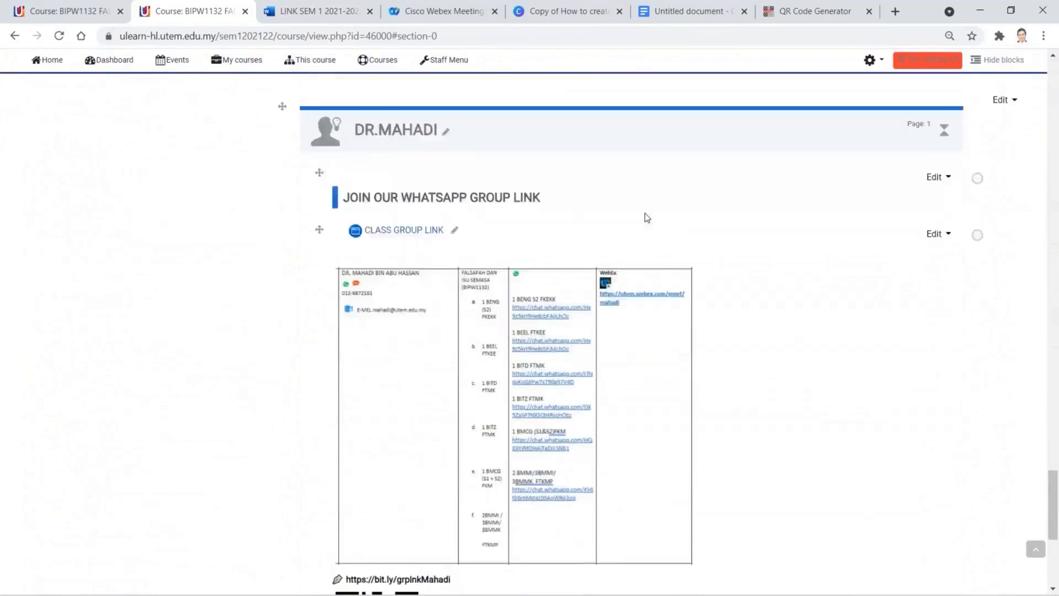
scroll(672, 247, "down", 5)
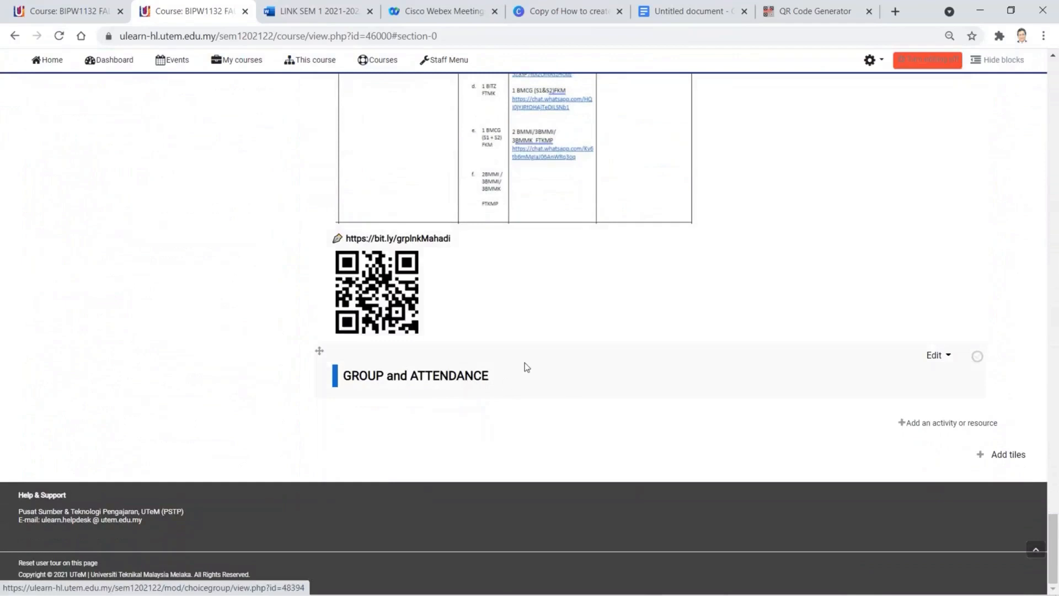
scroll(525, 362, "up", 20)
scroll(527, 349, "up", 20)
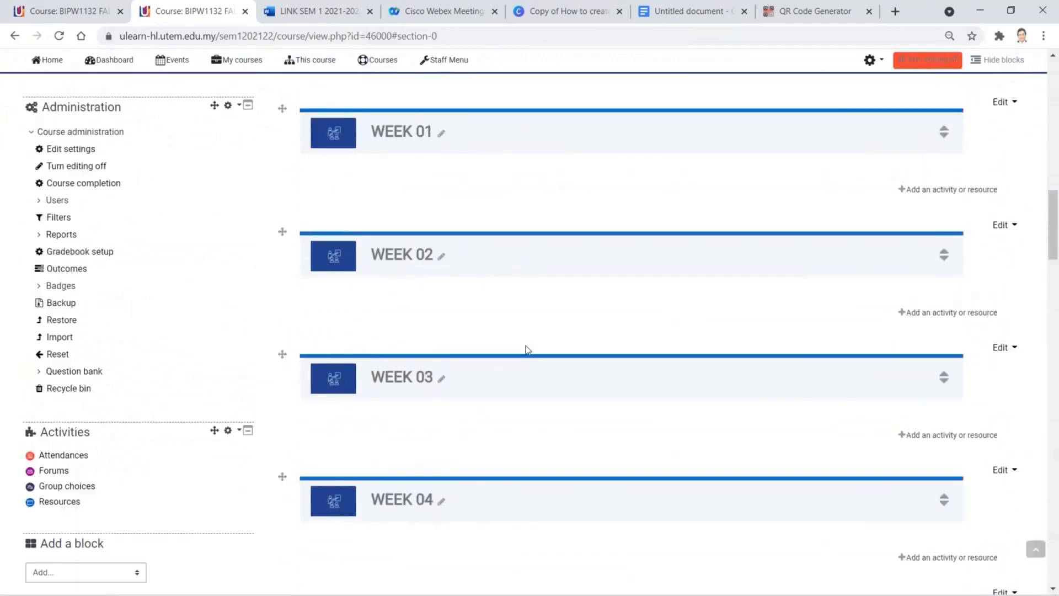
scroll(527, 350, "up", 4)
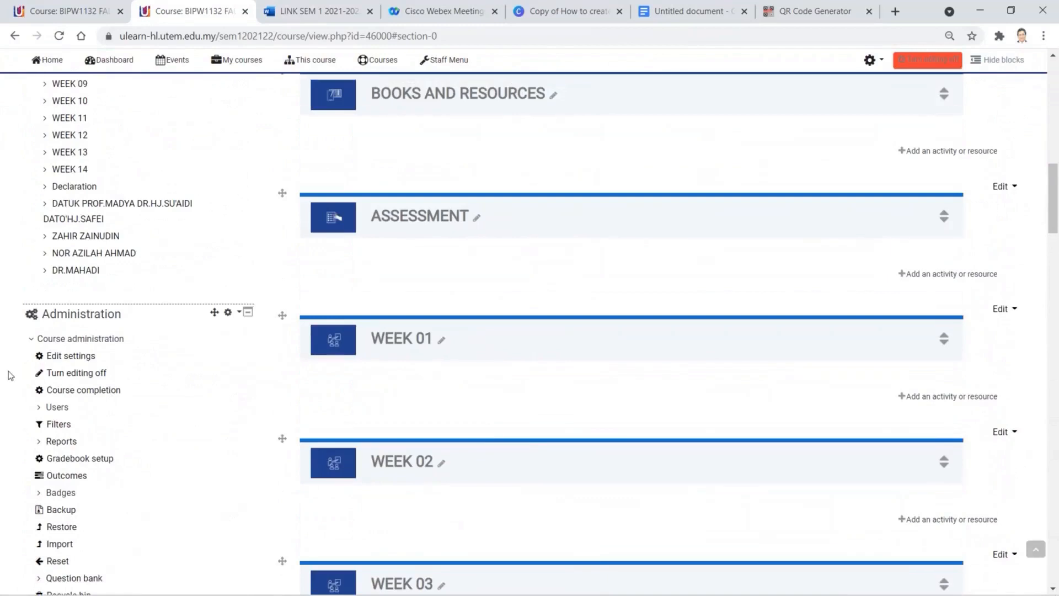
scroll(88, 345, "down", 4)
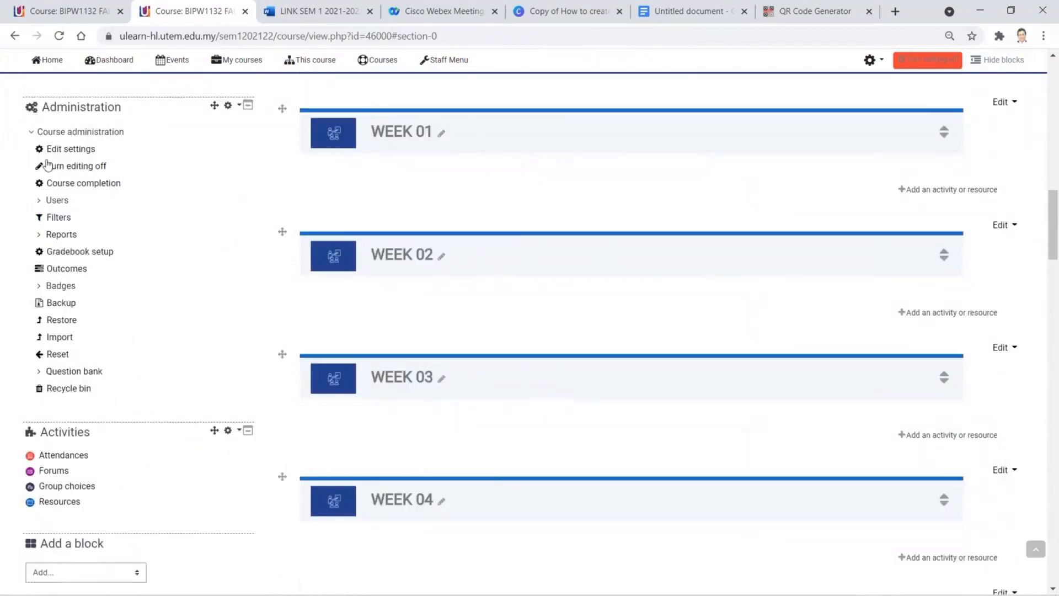
- Open Groups under Course administration > Users, check the course page tab, then return to Groups
left_click(40, 201)
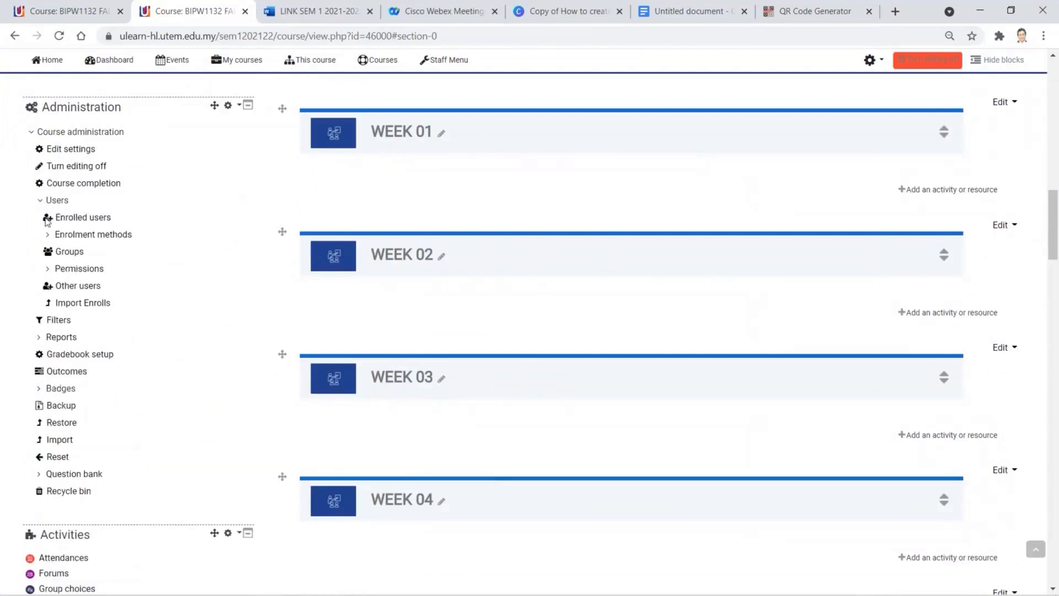
left_click(76, 253)
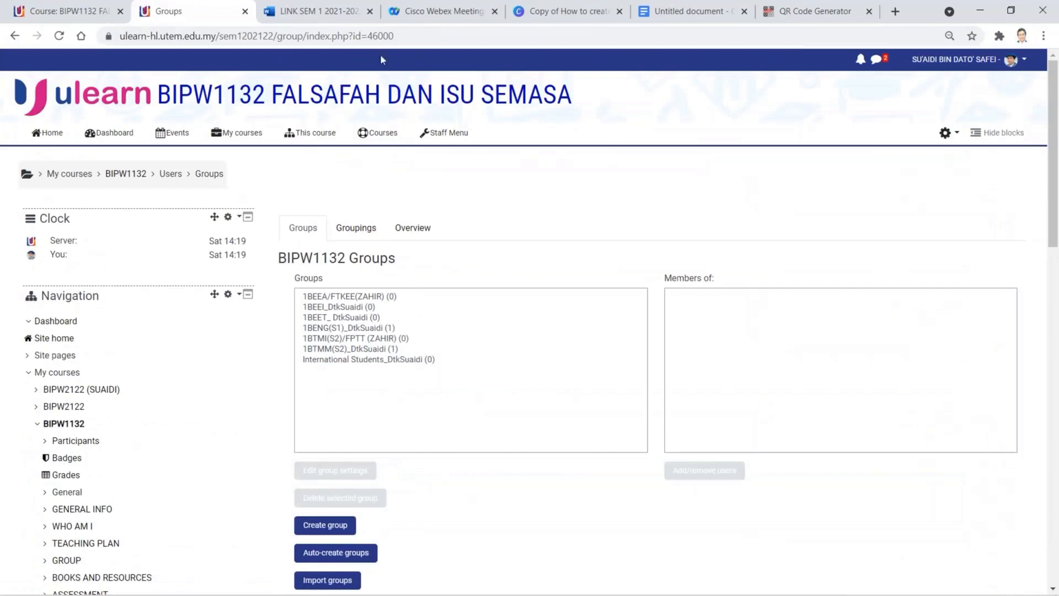
left_click(81, 16)
scroll(501, 331, "down", 5)
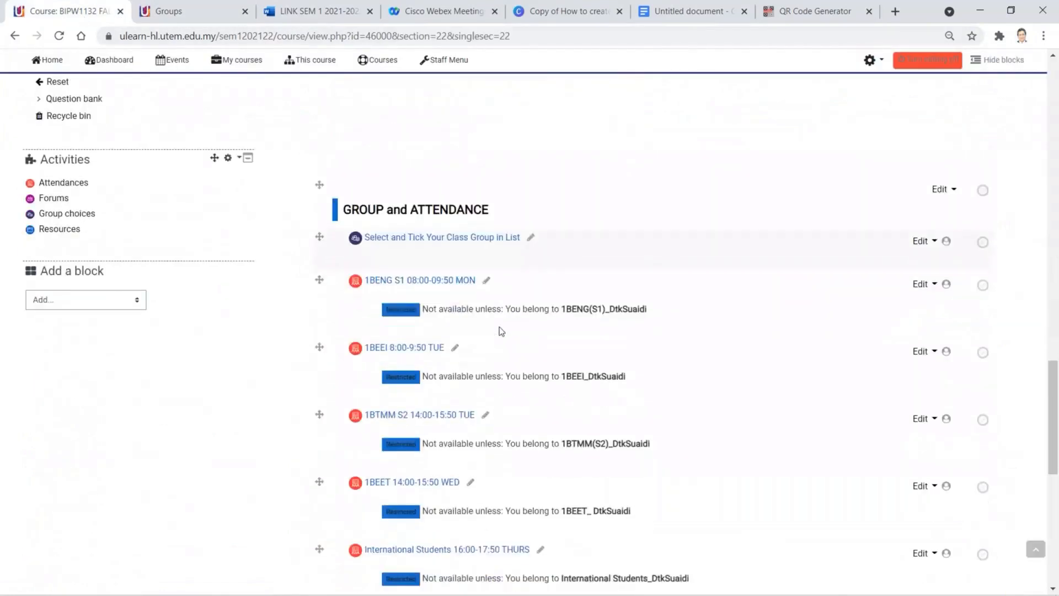
scroll(501, 328, "down", 5)
scroll(500, 322, "up", 15)
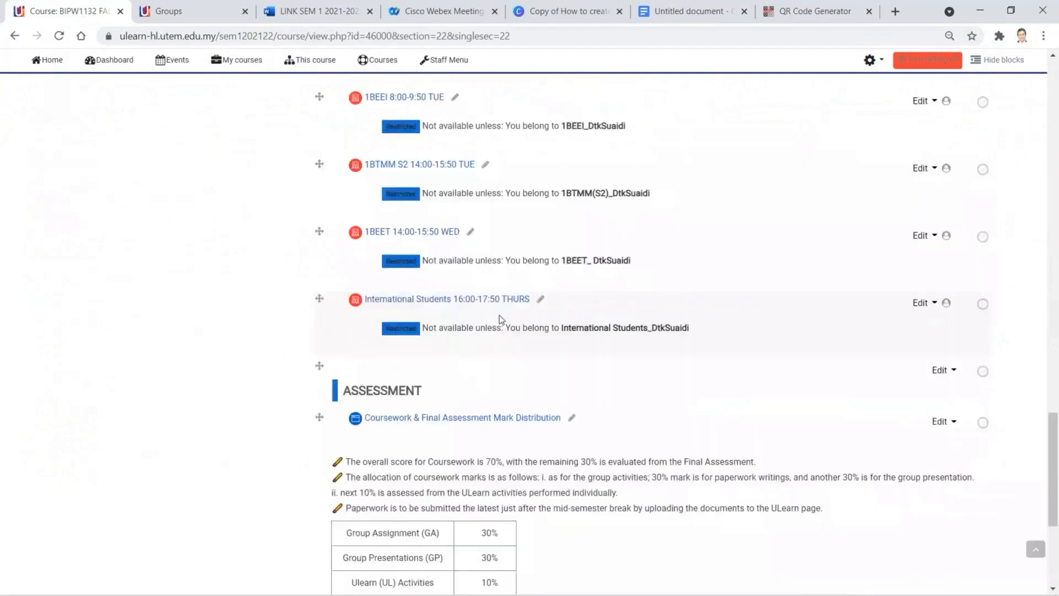
scroll(740, 322, "up", 15)
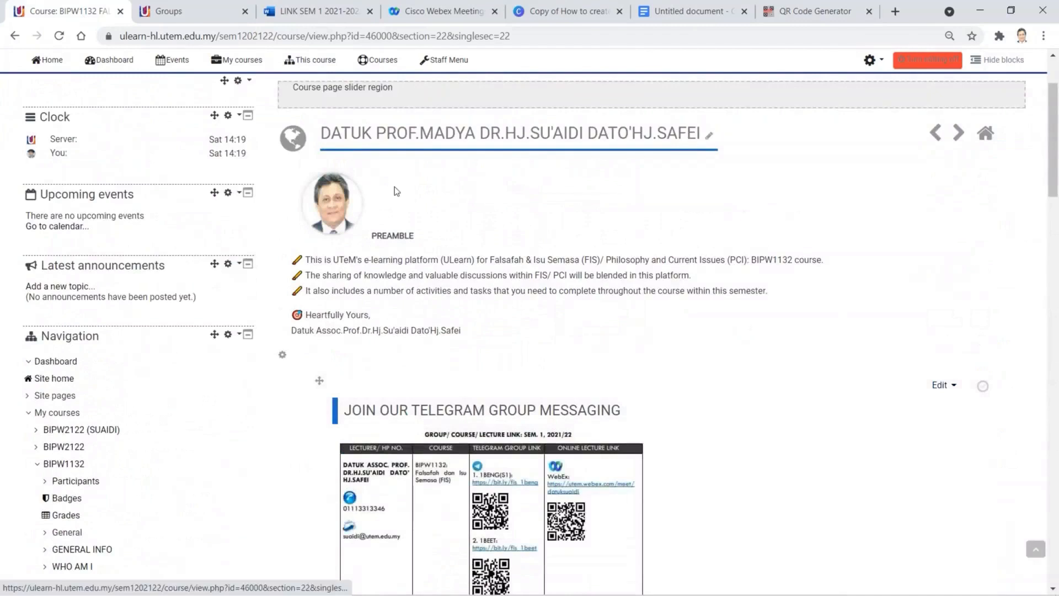
scroll(395, 186, "up", 3)
left_click(203, 142)
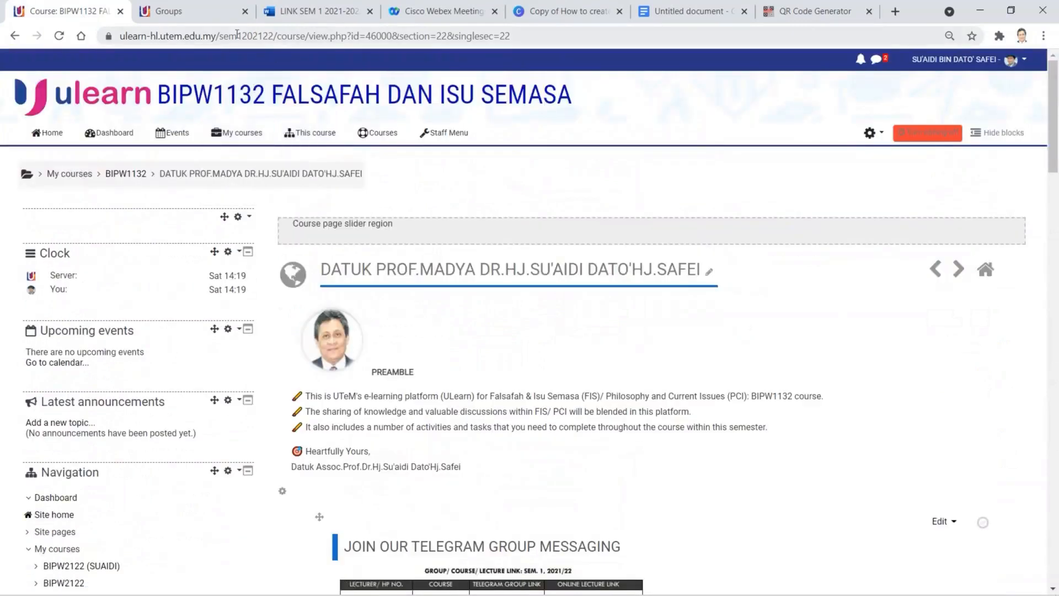
left_click(185, 15)
- Look over the full BIPW1132 course page, then switch back to the Groups tab
left_click(113, 15)
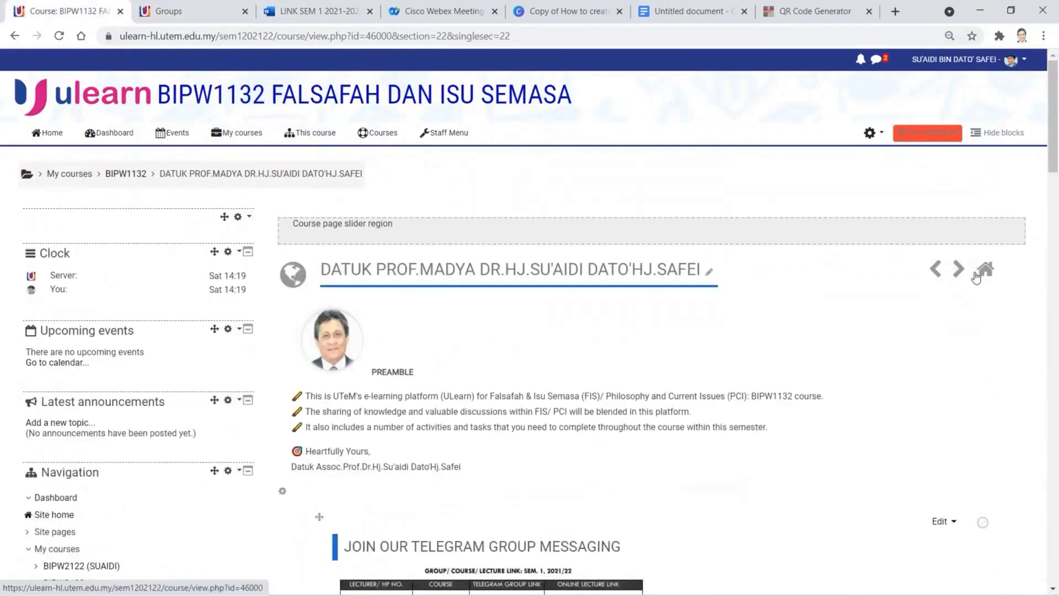
left_click(126, 174)
scroll(370, 298, "down", 20)
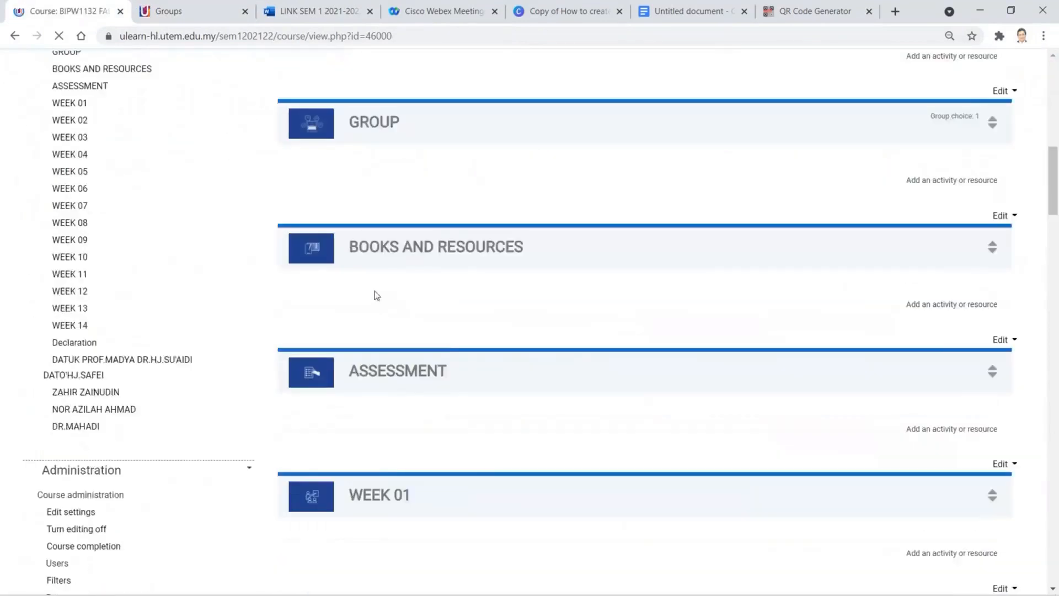
scroll(379, 285, "down", 10)
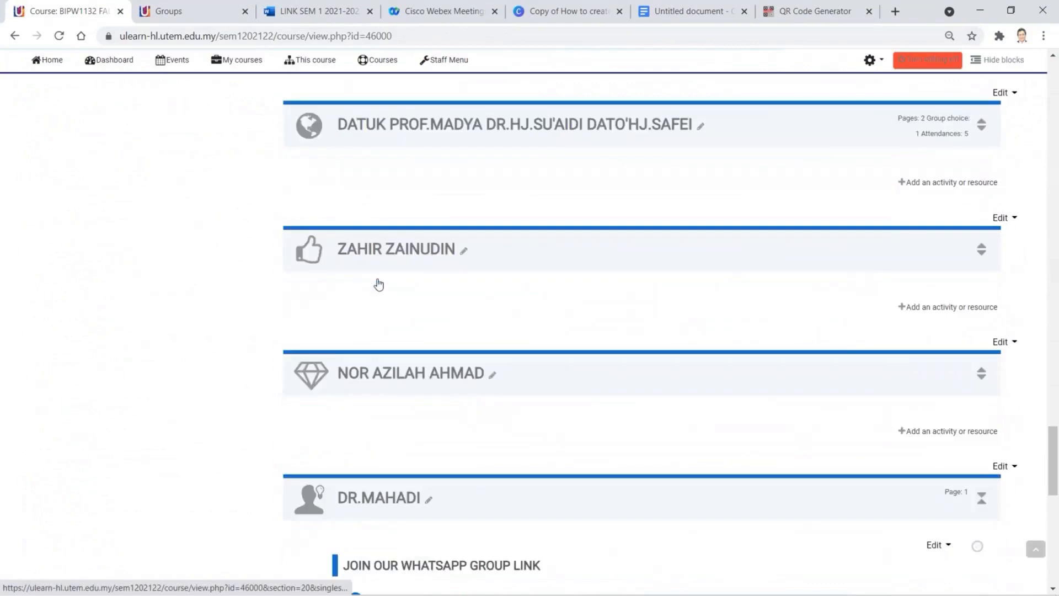
scroll(380, 283, "down", 4)
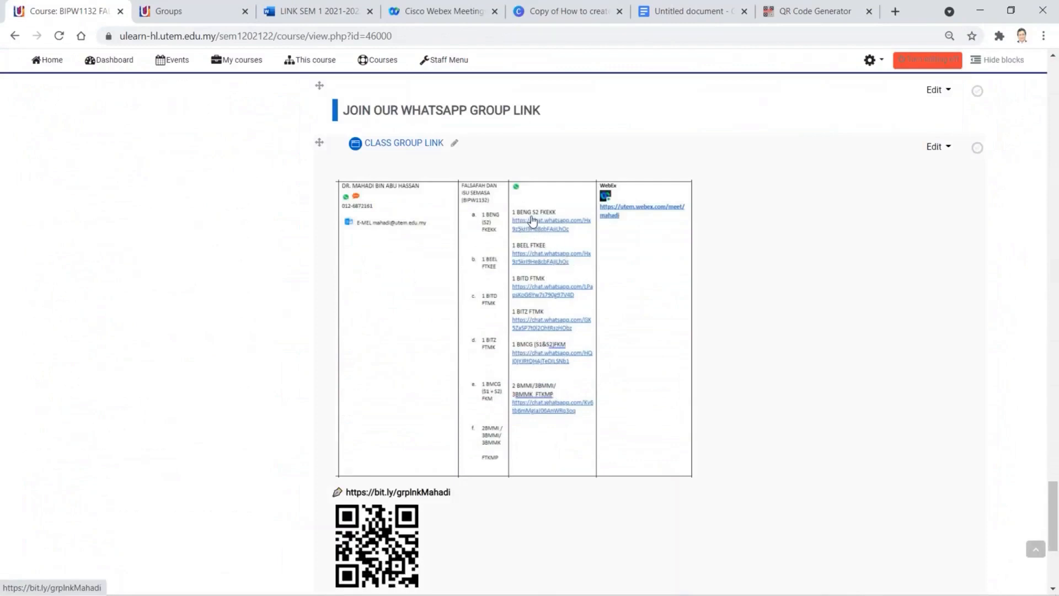
left_click(200, 11)
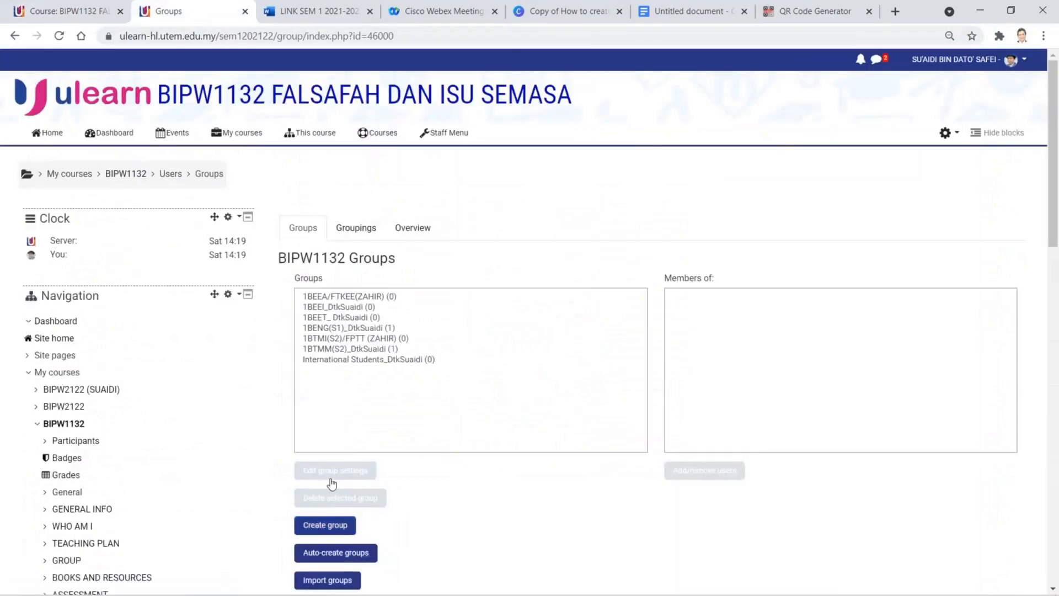
- Start a new group named '1BENG S2_dtkmahadi', checking the class name on the course page
left_click(337, 528)
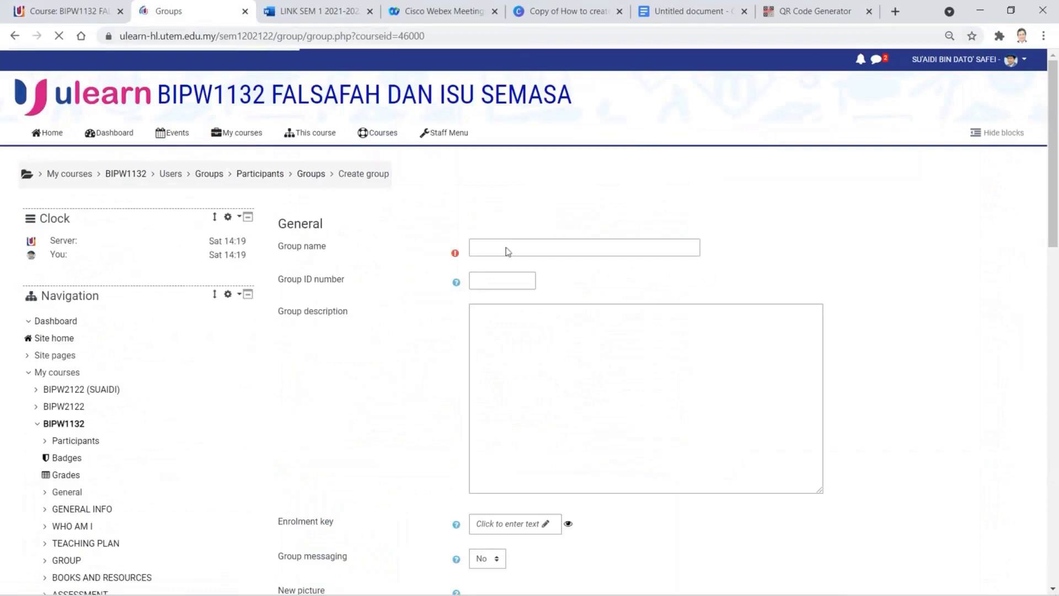
left_click(506, 247)
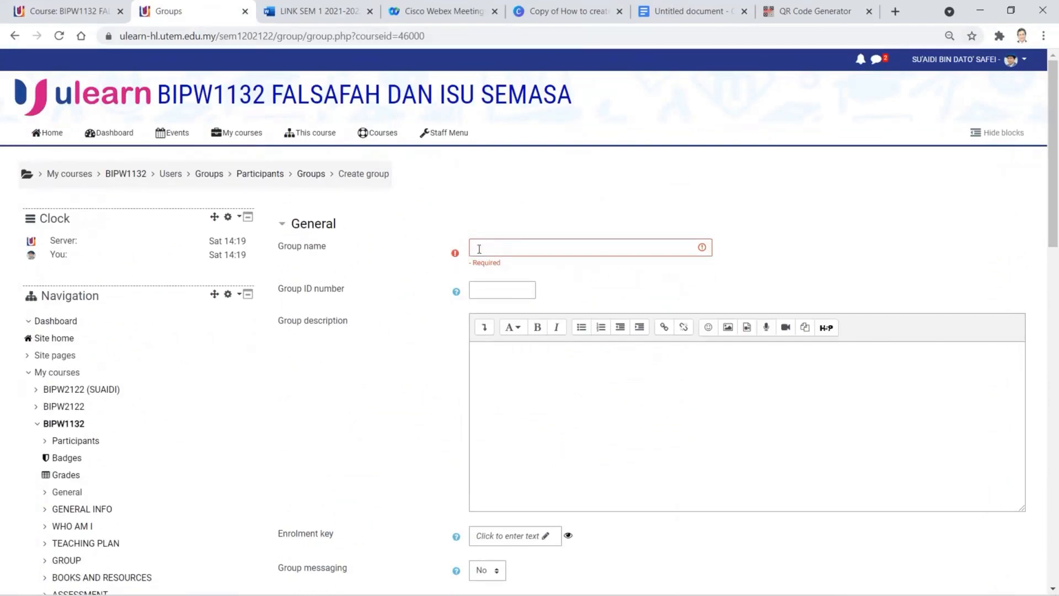
left_click(91, 15)
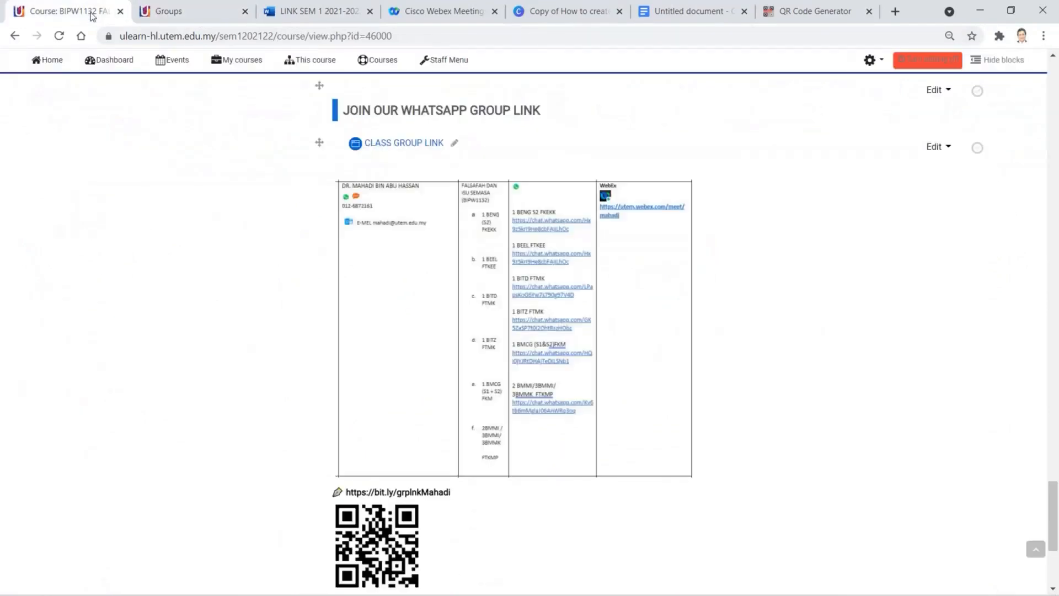
left_click(178, 12)
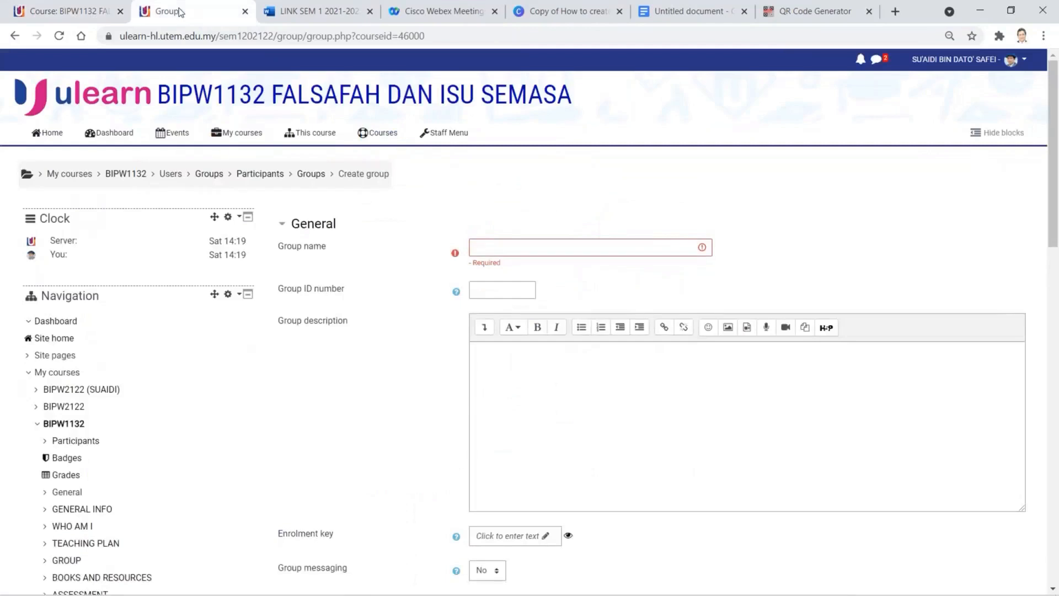
left_click(497, 247)
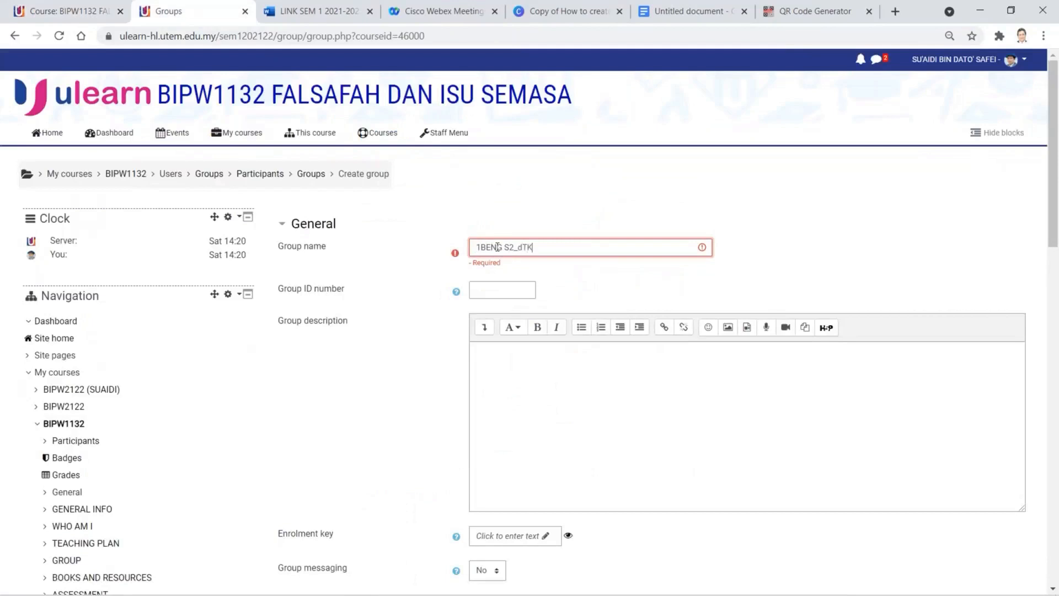
type("m")
key("BackSpace")
key("BackSpace")
key("BackSpace")
type("kmah")
- Set Group messaging to Yes and save the new group
scroll(546, 432, "down", 3)
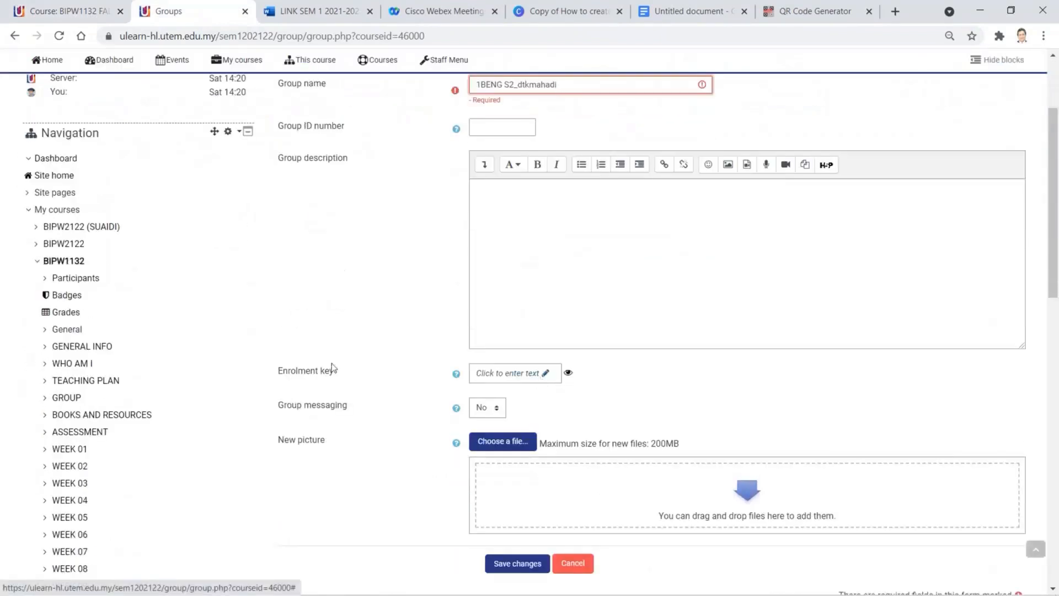
left_click(551, 380)
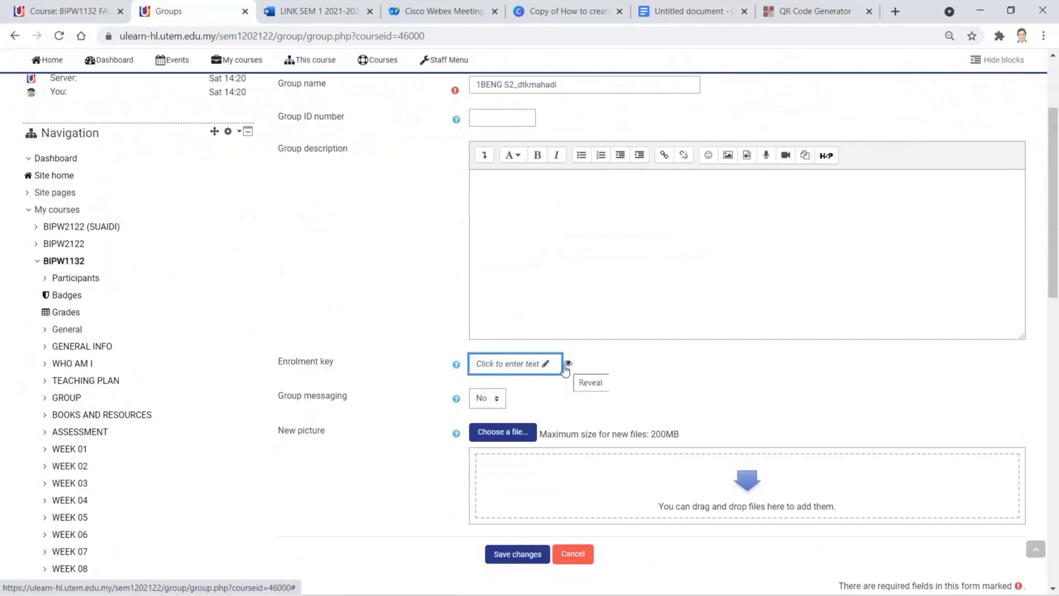
left_click(496, 400)
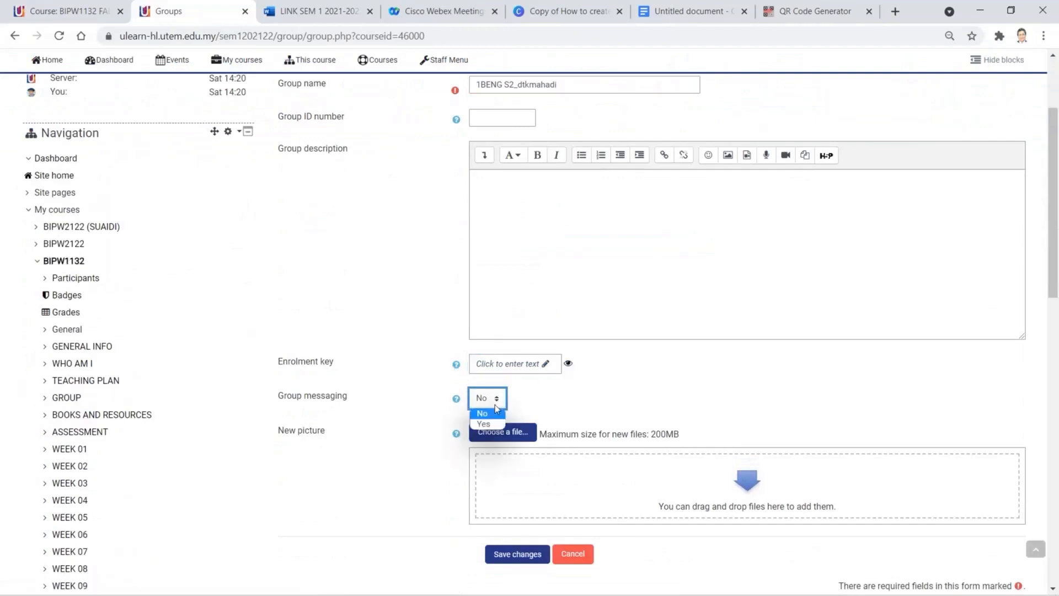
left_click(484, 423)
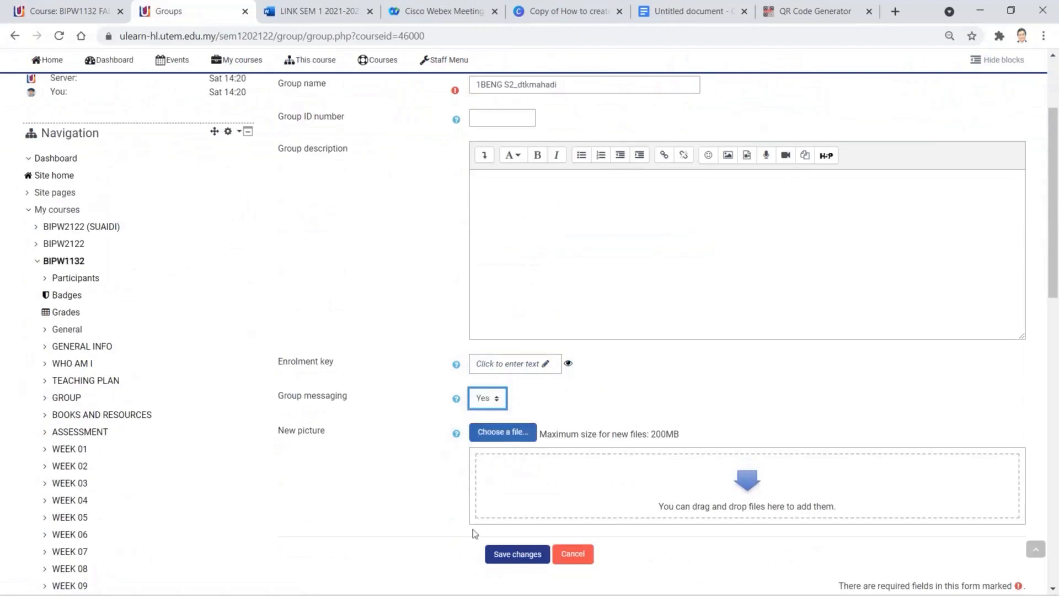
left_click(515, 554)
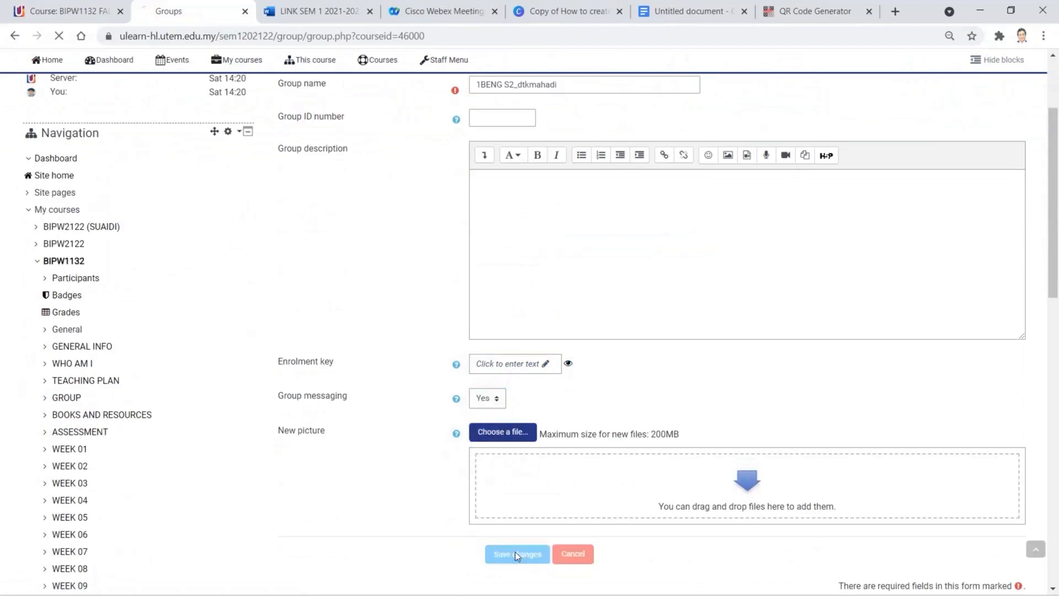
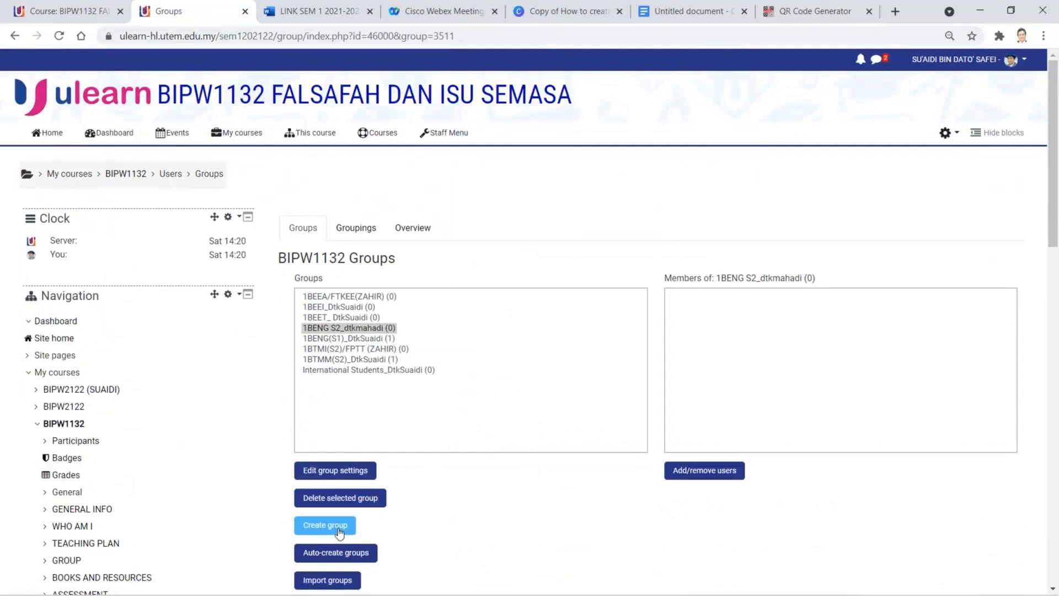
- Create a group named 1BEEL with Group messaging set to Yes and save it
left_click(339, 528)
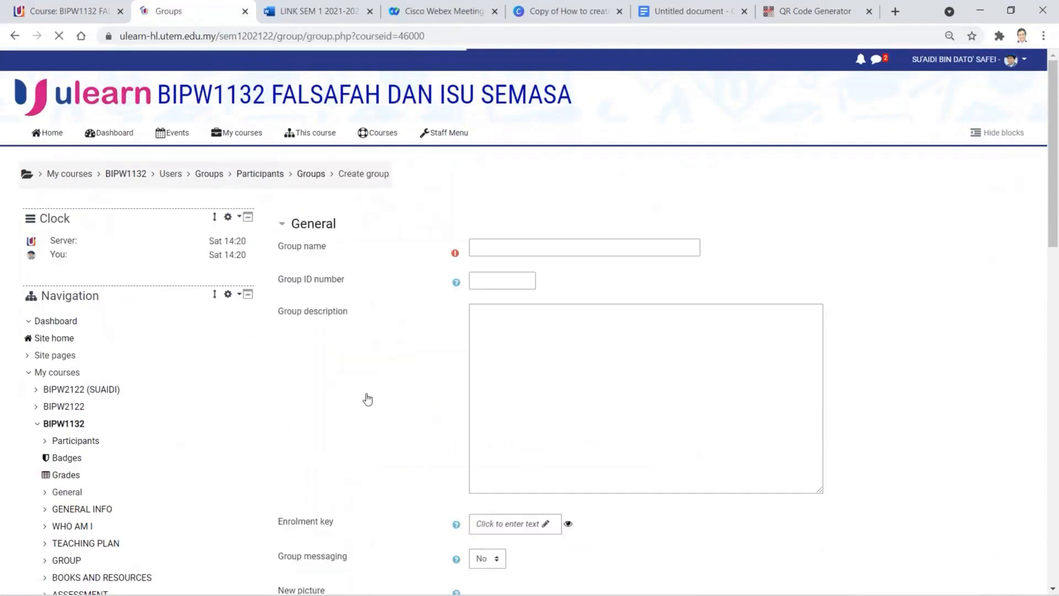
left_click(495, 247)
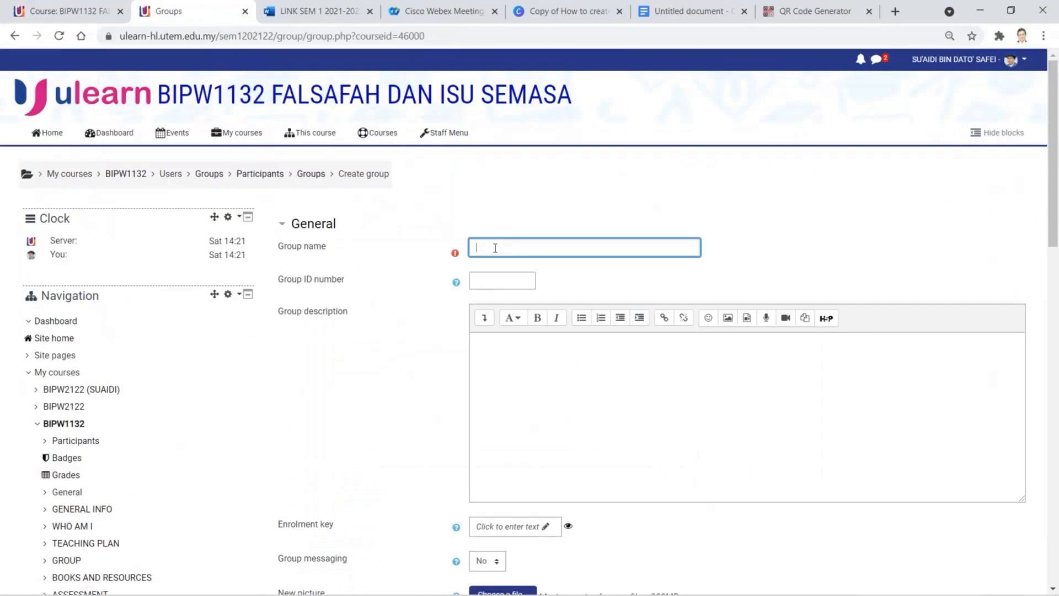
left_click(85, 16)
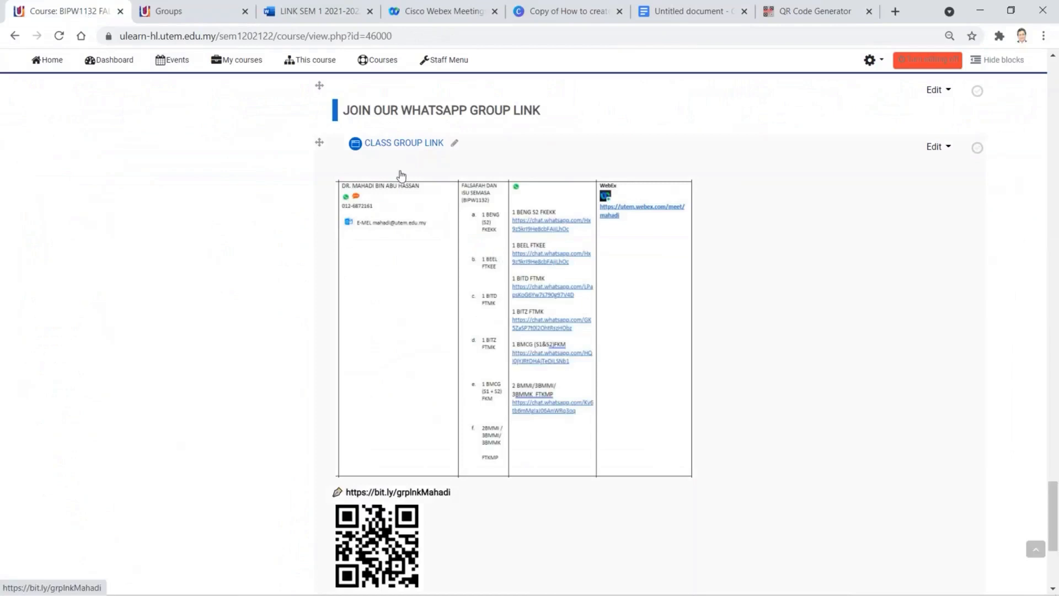
left_click(177, 11)
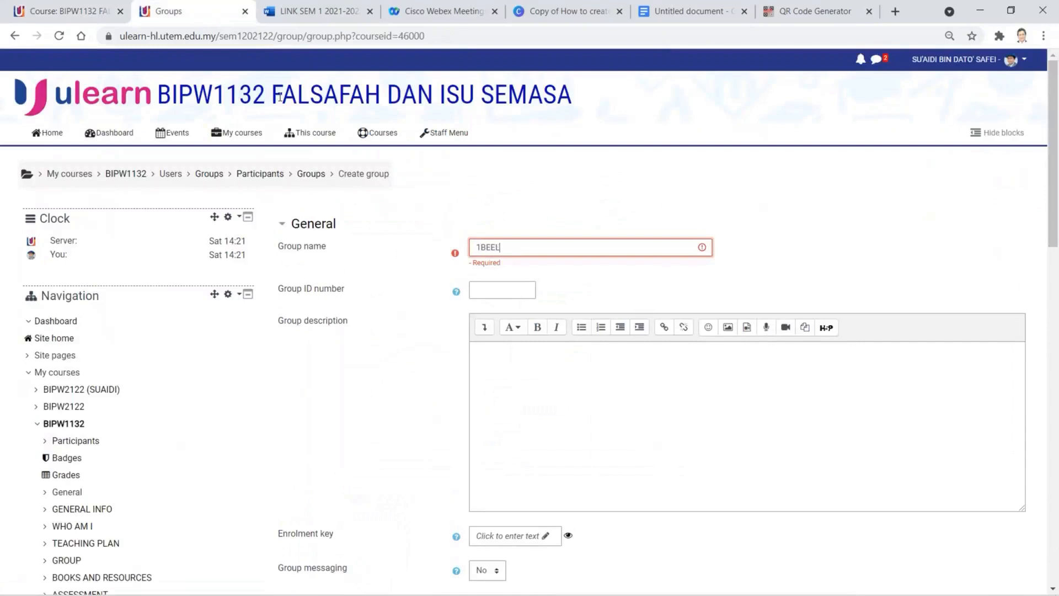
scroll(444, 381, "down", 3)
left_click(488, 398)
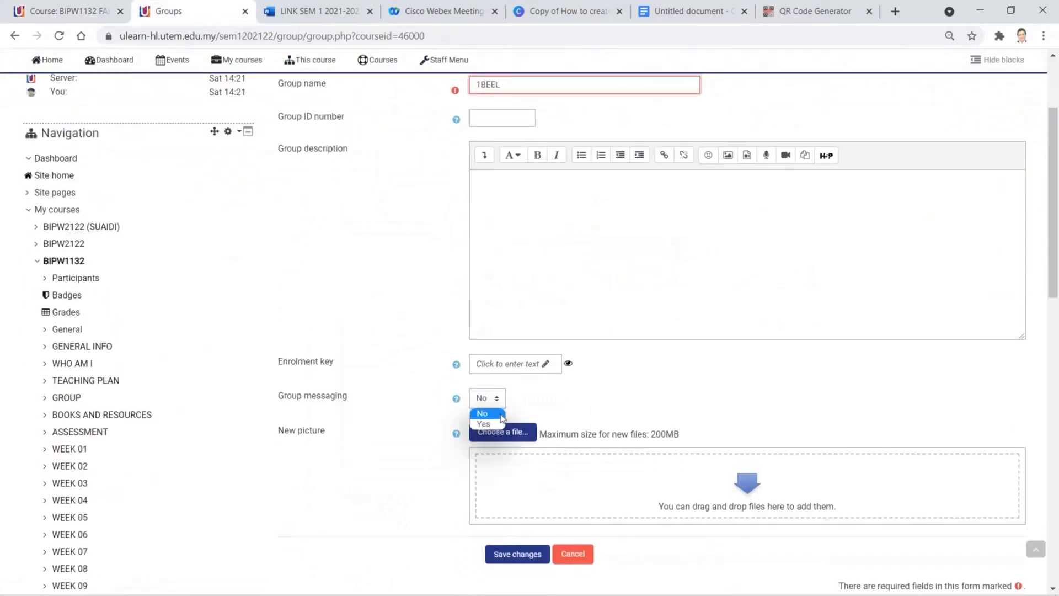
left_click(494, 424)
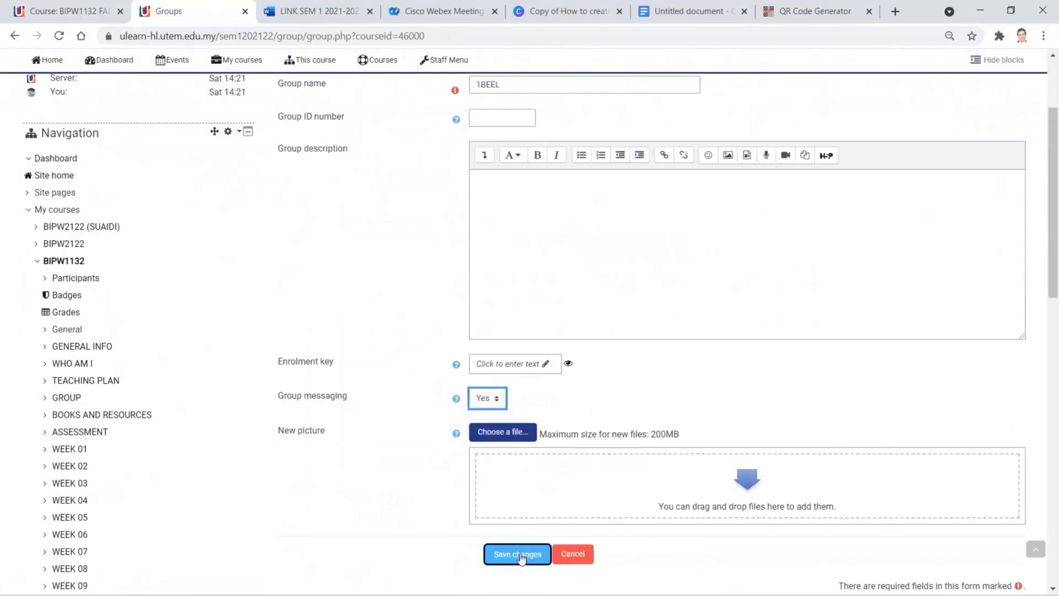
left_click(519, 554)
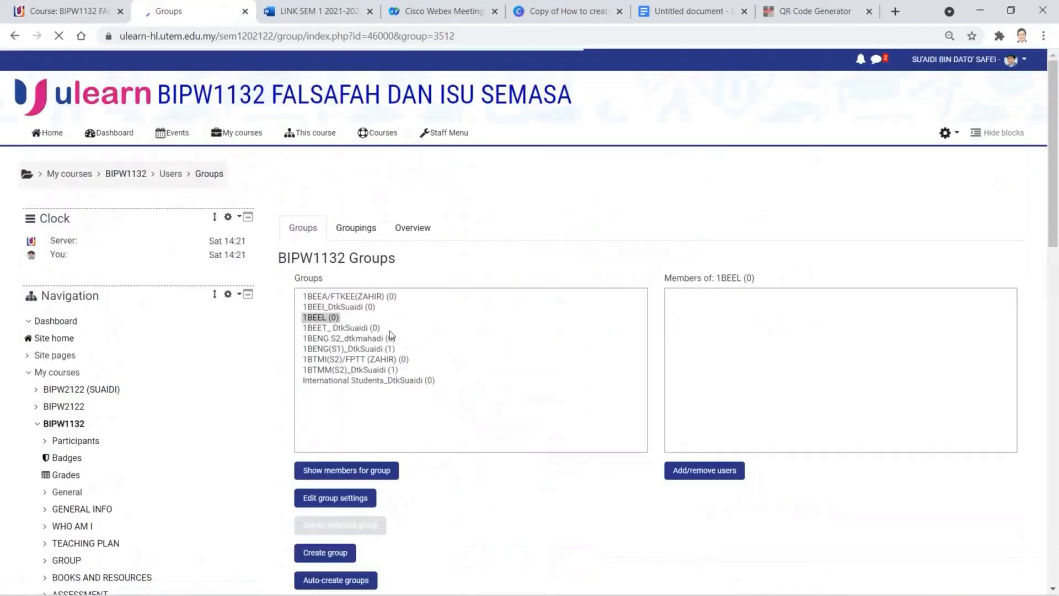
- Append an underscore and the lecturer's name suffix to the 1BEEL group name and save
left_click(320, 324)
left_click(333, 463)
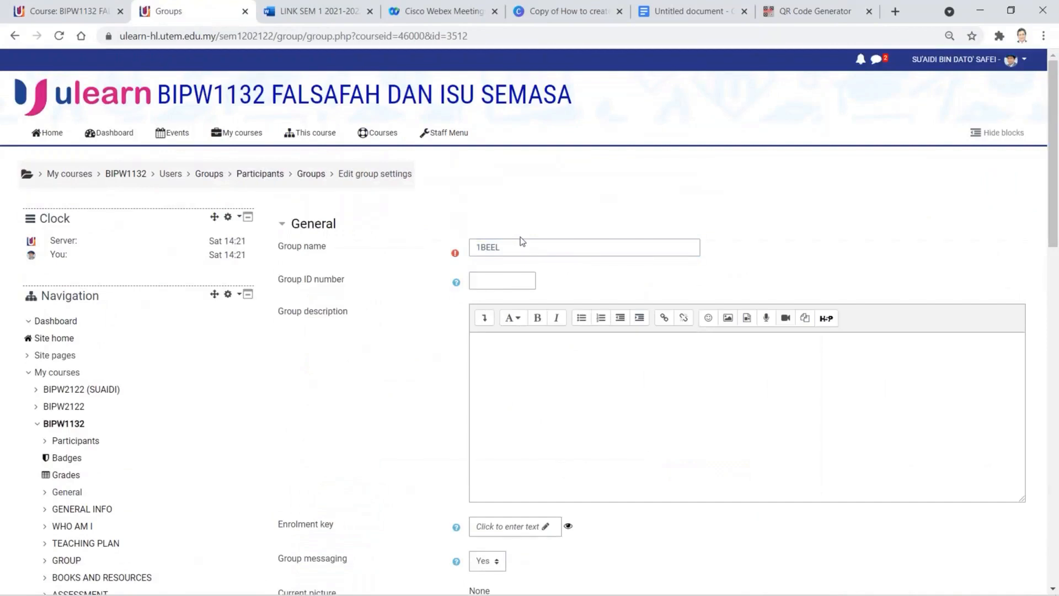
left_click(518, 246)
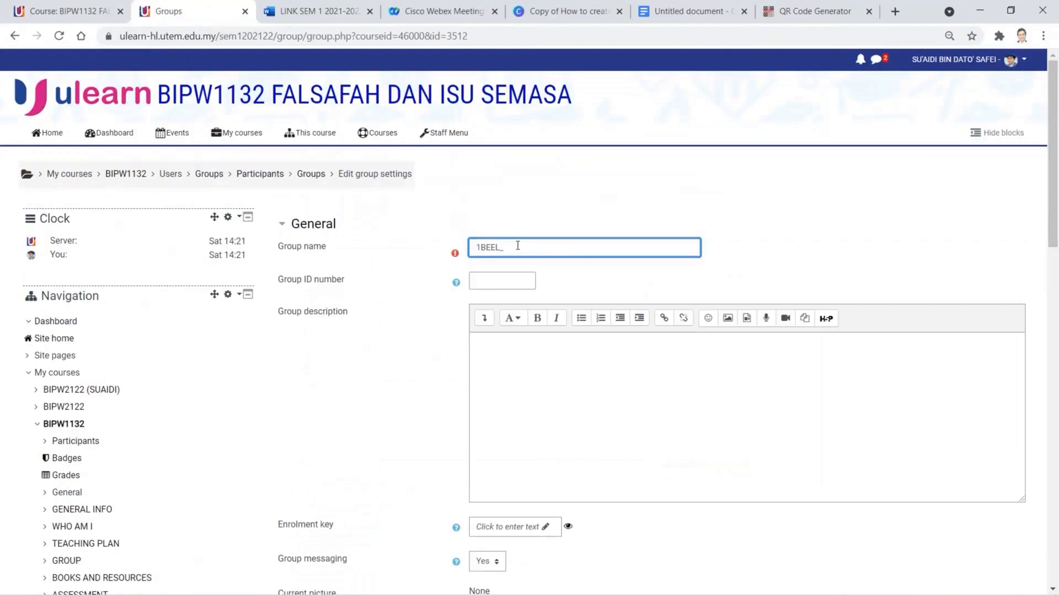
type("dmah")
scroll(535, 514, "down", 1)
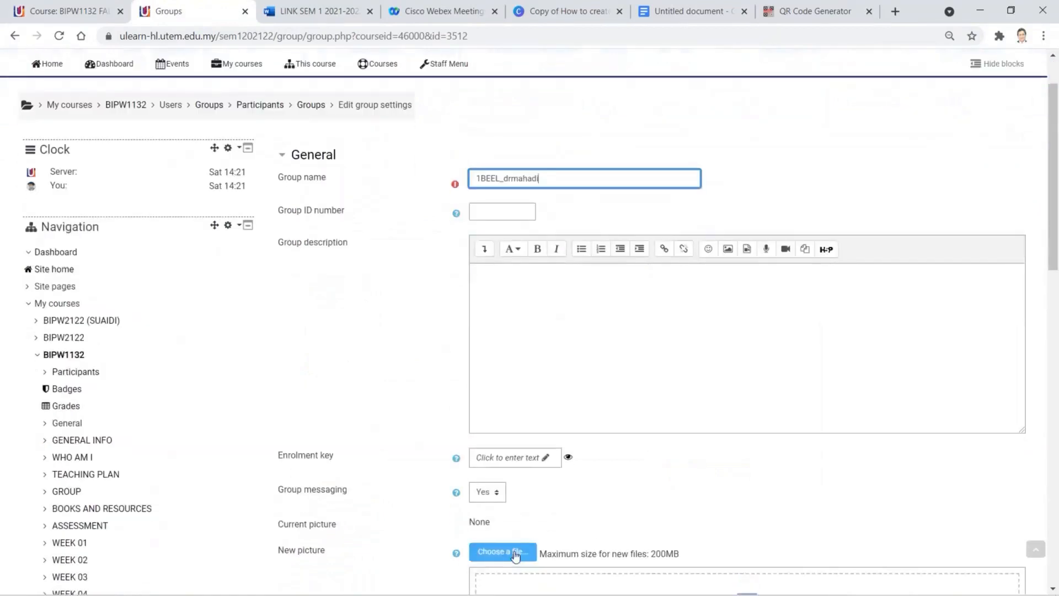
scroll(514, 549, "down", 3)
left_click(517, 443)
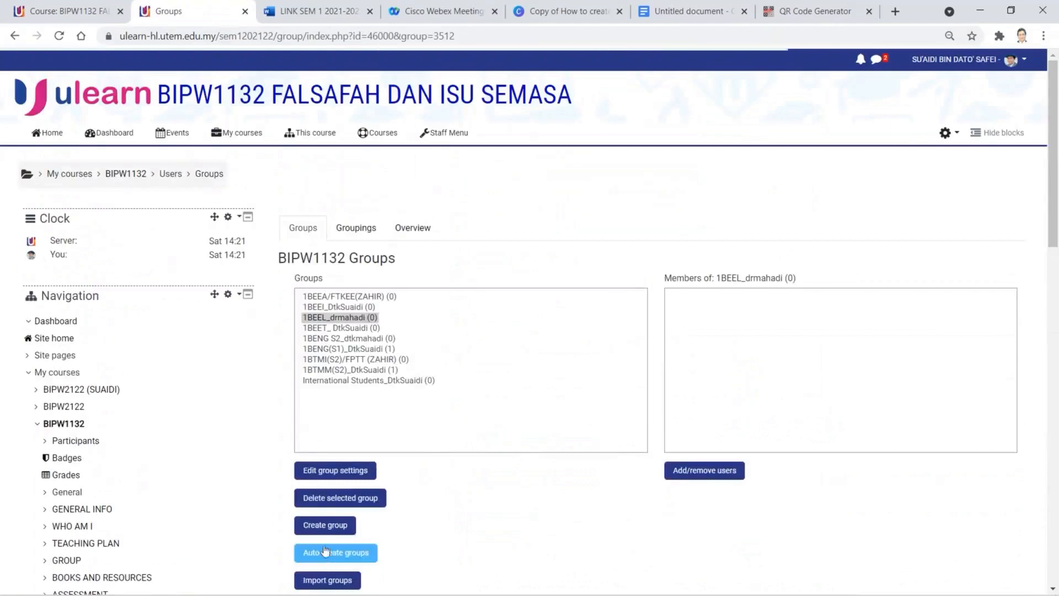
- Create group 1BITD, checking the class names on the course page, with Group messaging set to Yes
left_click(326, 525)
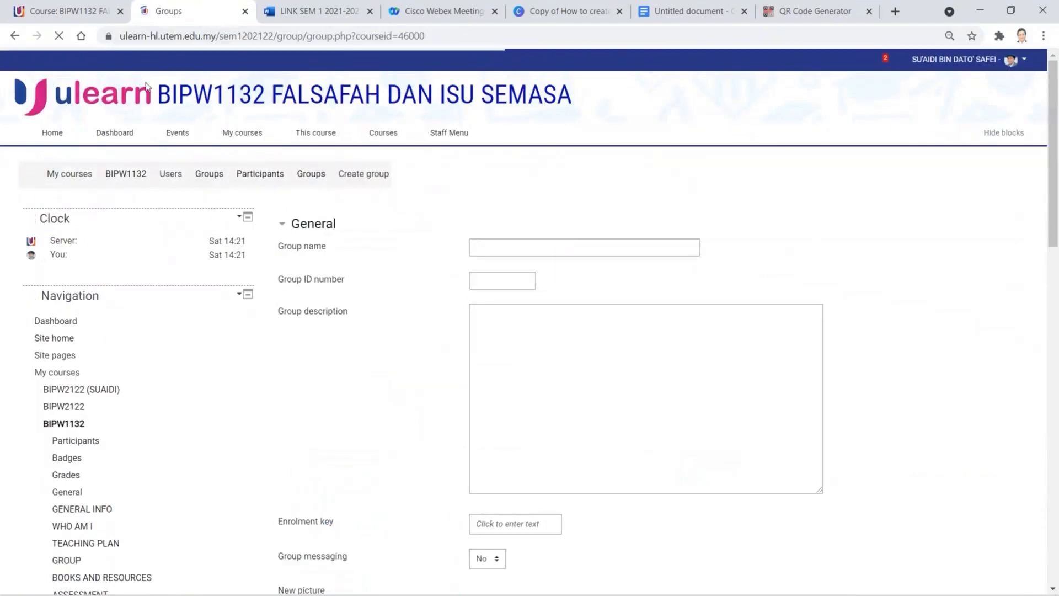
left_click(66, 11)
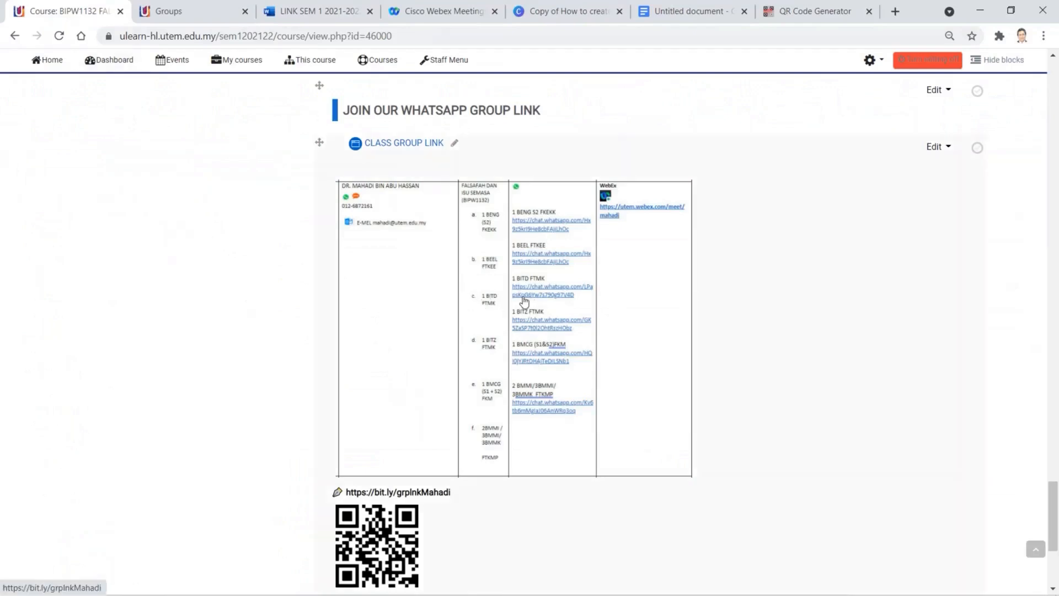
left_click(200, 16)
left_click(495, 249)
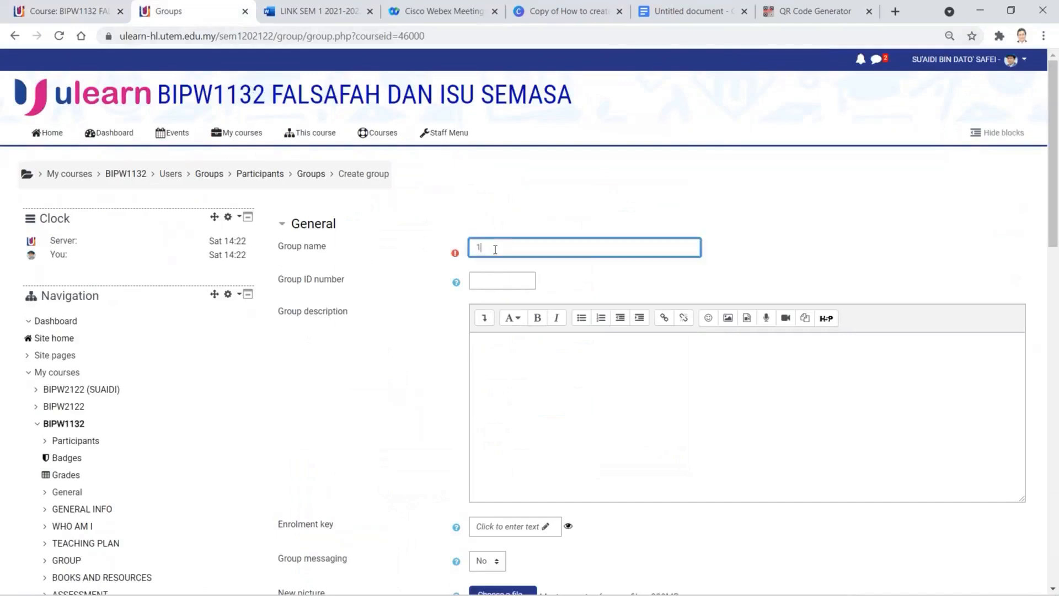
type("1BITD")
left_click(501, 564)
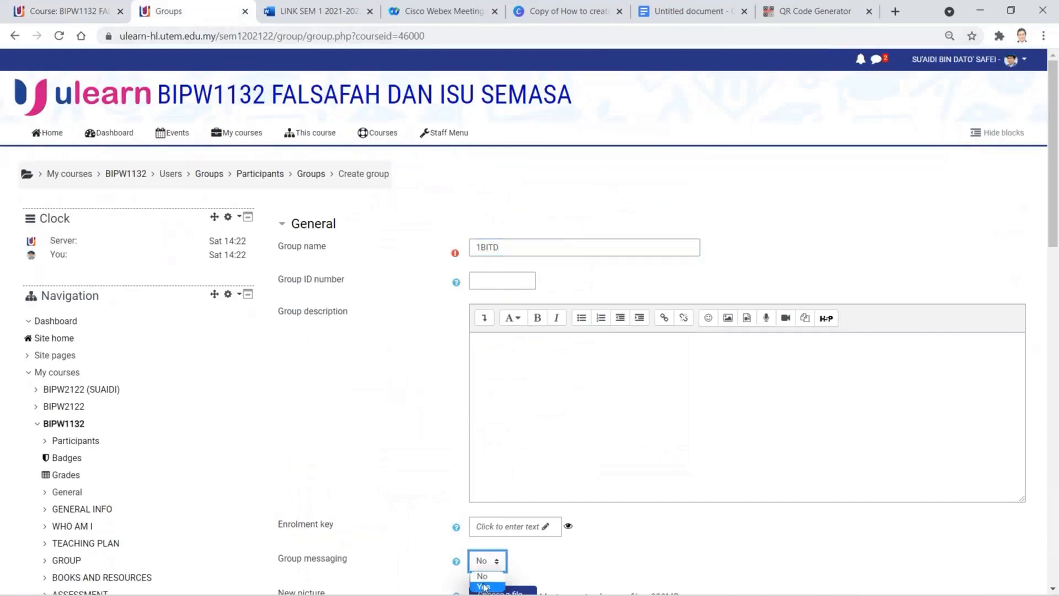
left_click(488, 587)
scroll(598, 515, "down", 1)
scroll(598, 515, "down", 6)
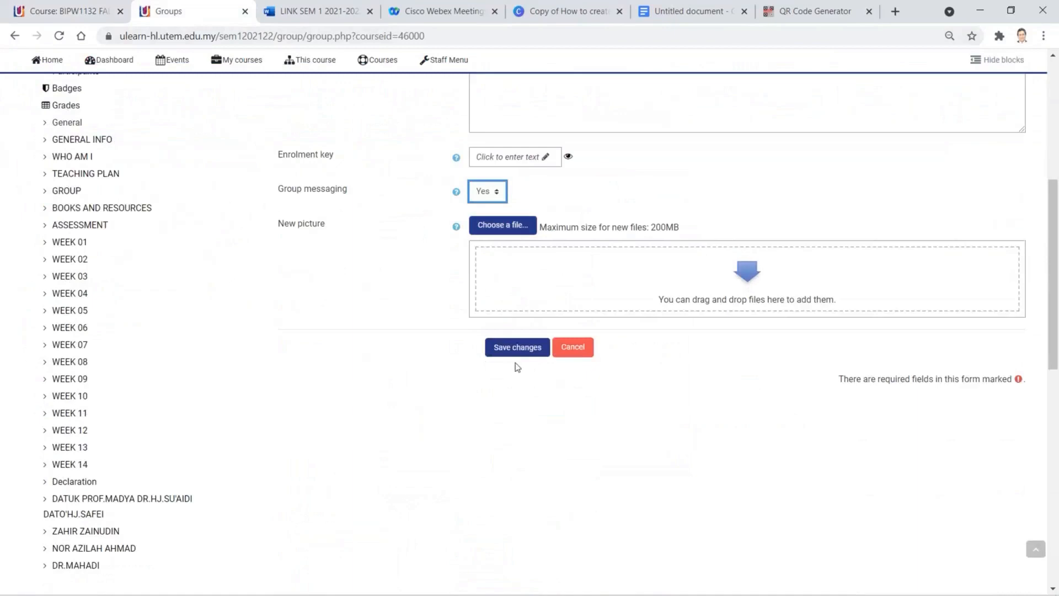
left_click(517, 347)
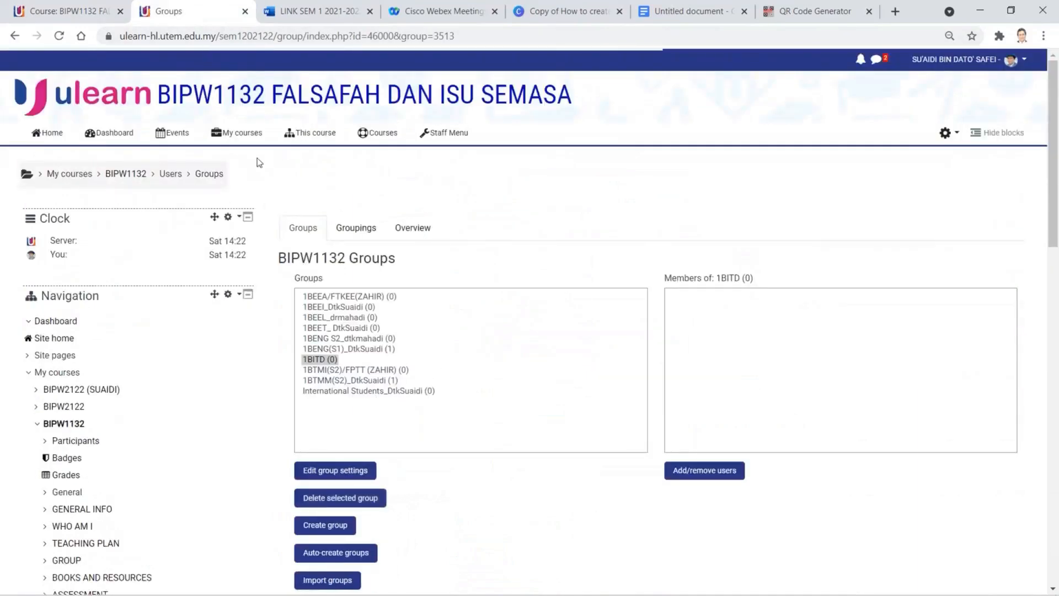
- Create group 1BITZ with an underscore and the lecturer's name suffix, Group messaging Yes
left_click(333, 528)
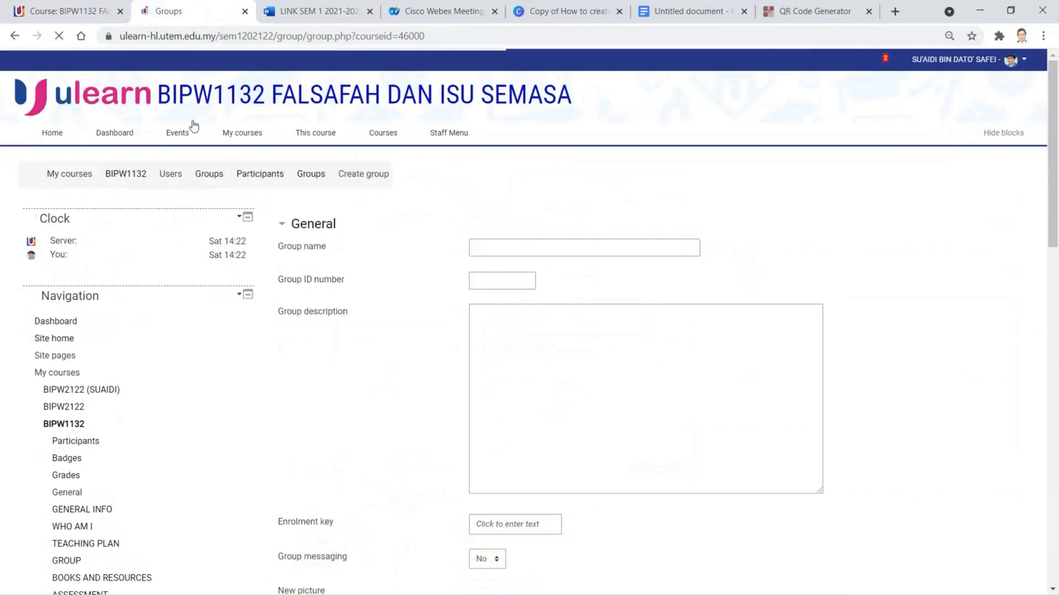
left_click(107, 19)
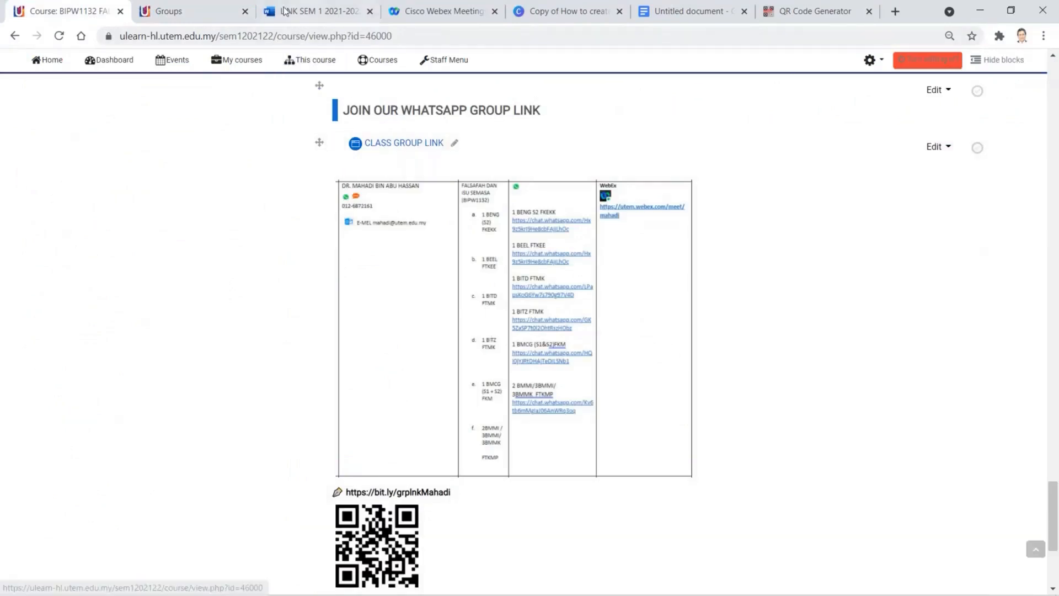
left_click(204, 11)
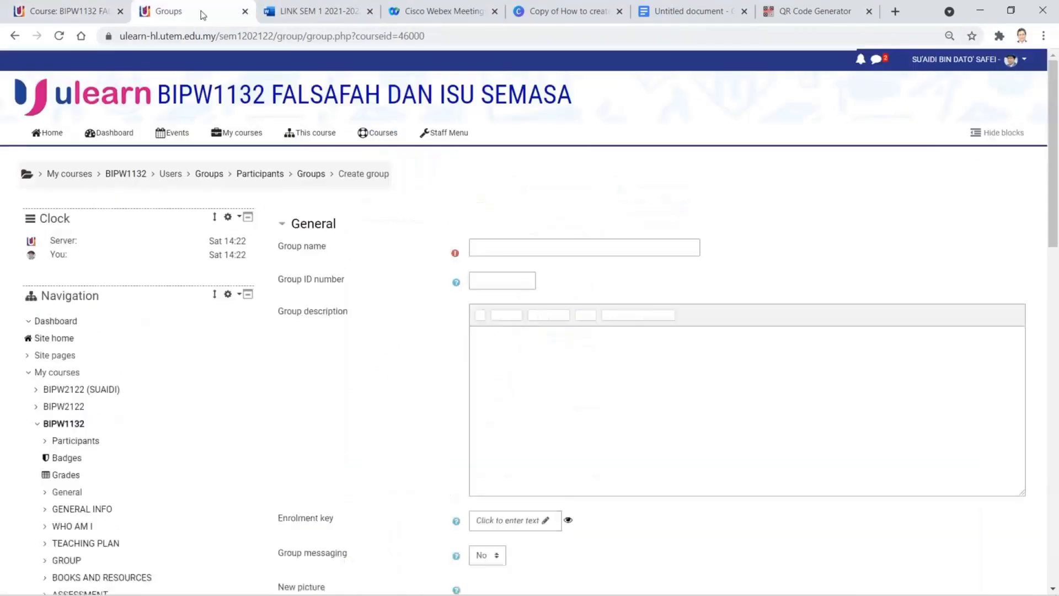
left_click(631, 249)
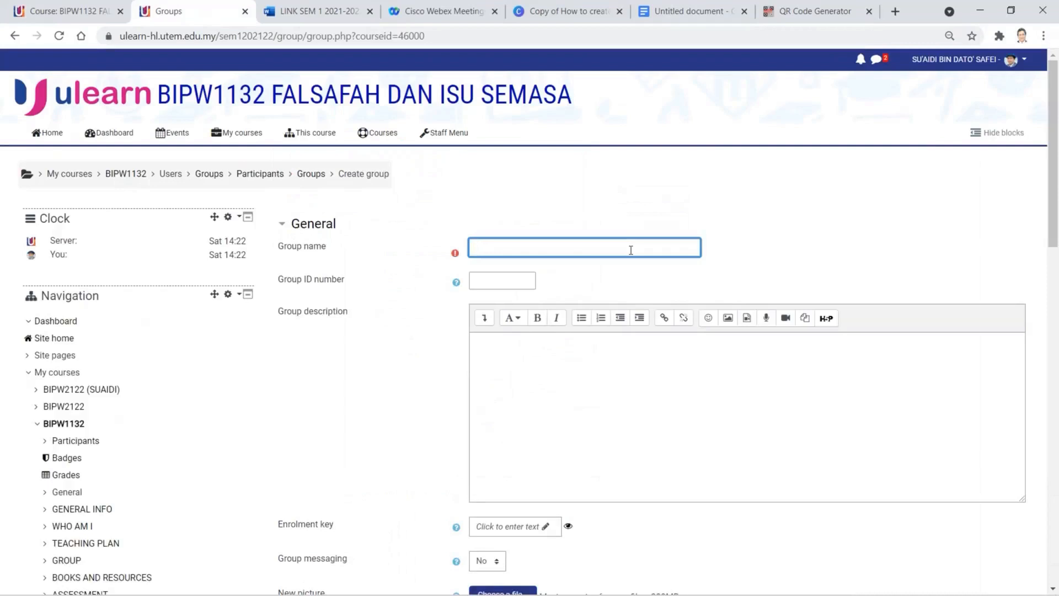
type("1BITZ_drmahadi")
left_click(490, 562)
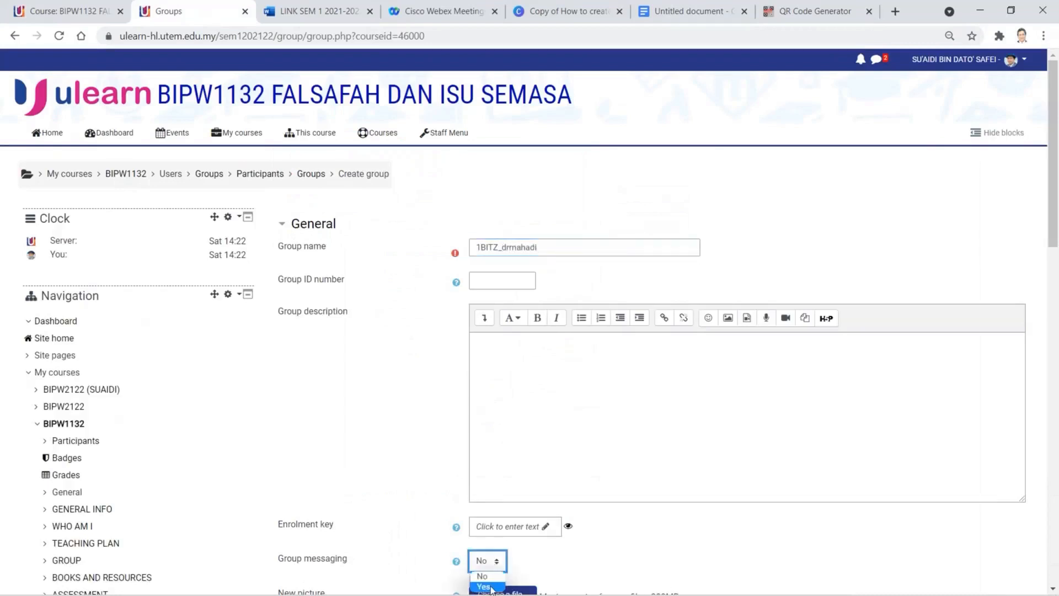
left_click(484, 587)
scroll(518, 513, "down", 4)
left_click(515, 492)
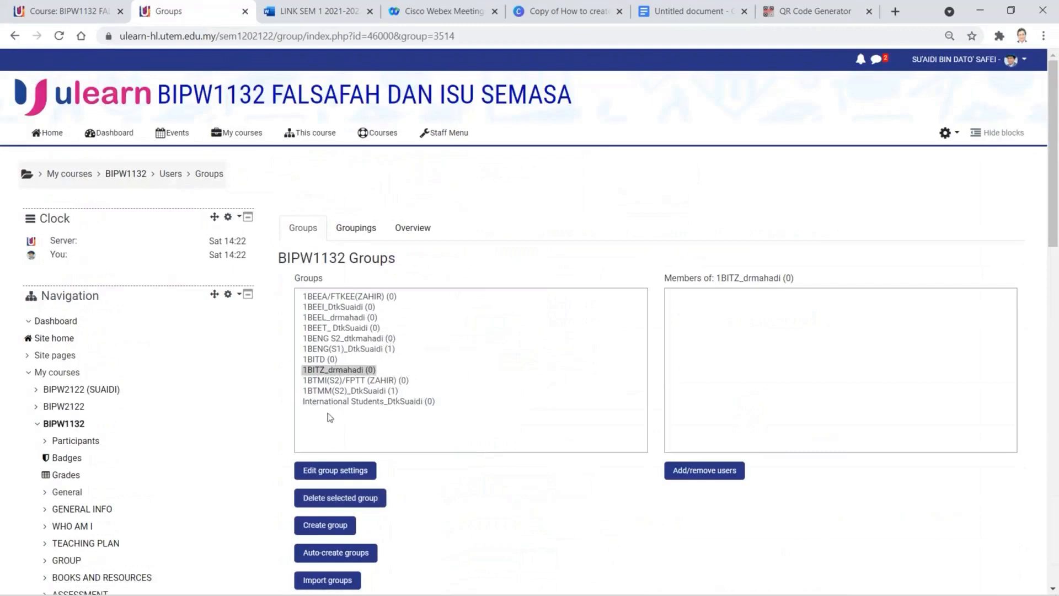
- Extend the 1BITD group name with an underscore and the lecturer's suffix, fixing typos, and save
left_click(330, 360)
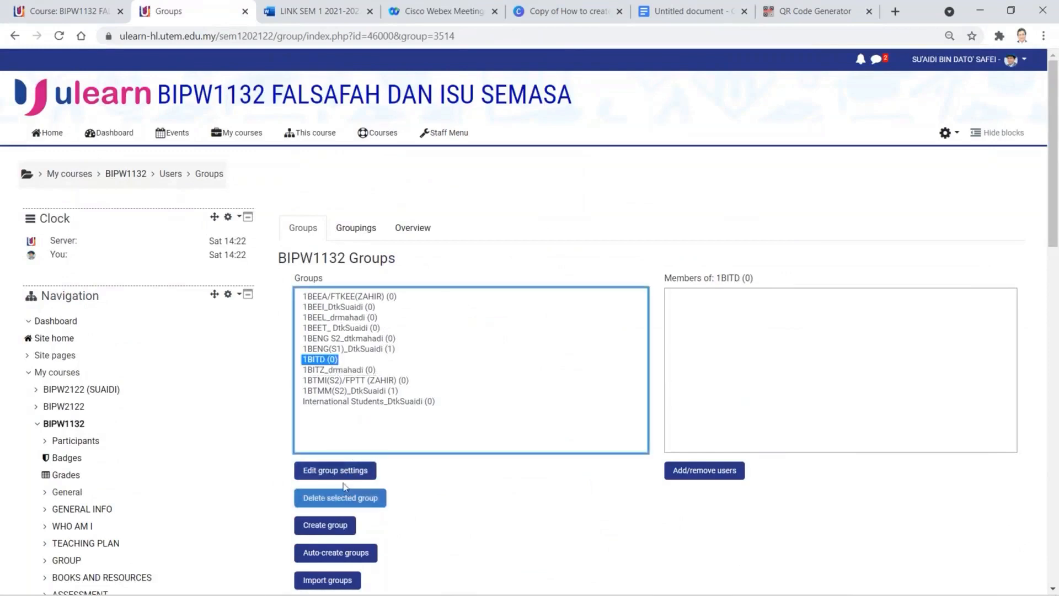
left_click(358, 473)
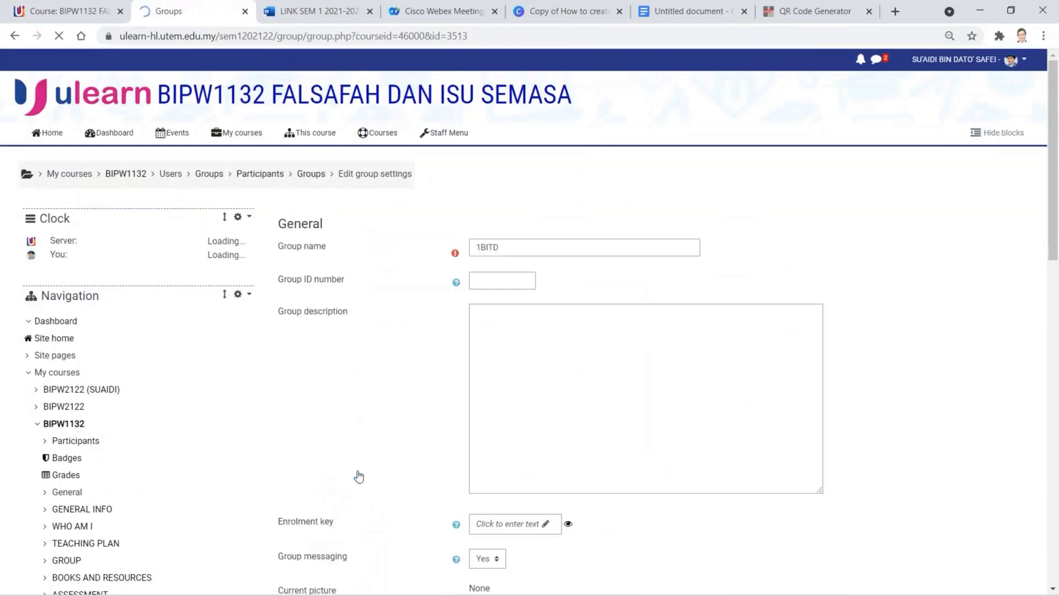
left_click(505, 248)
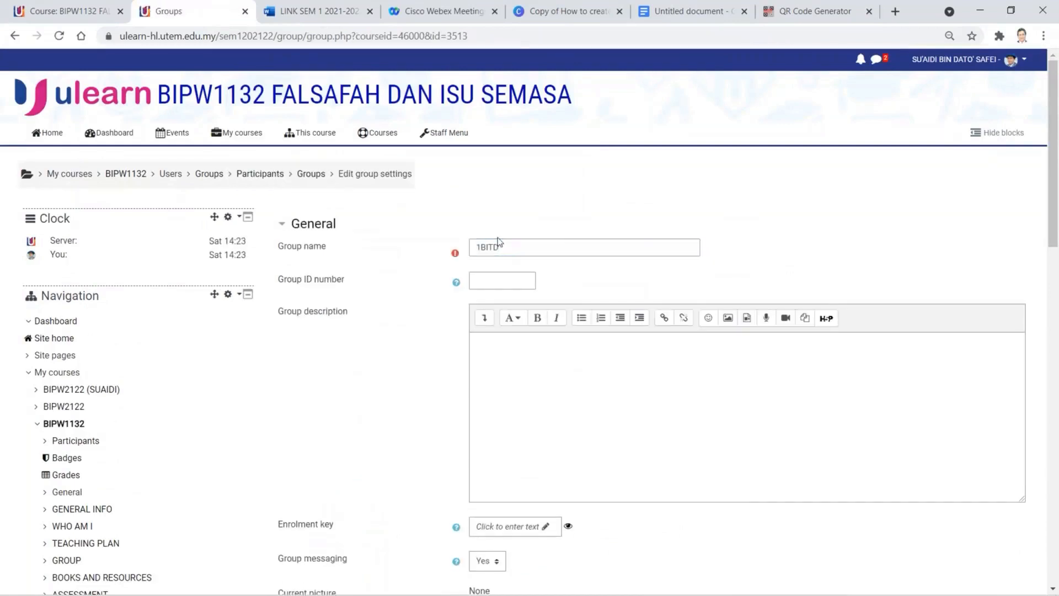
left_click(504, 246)
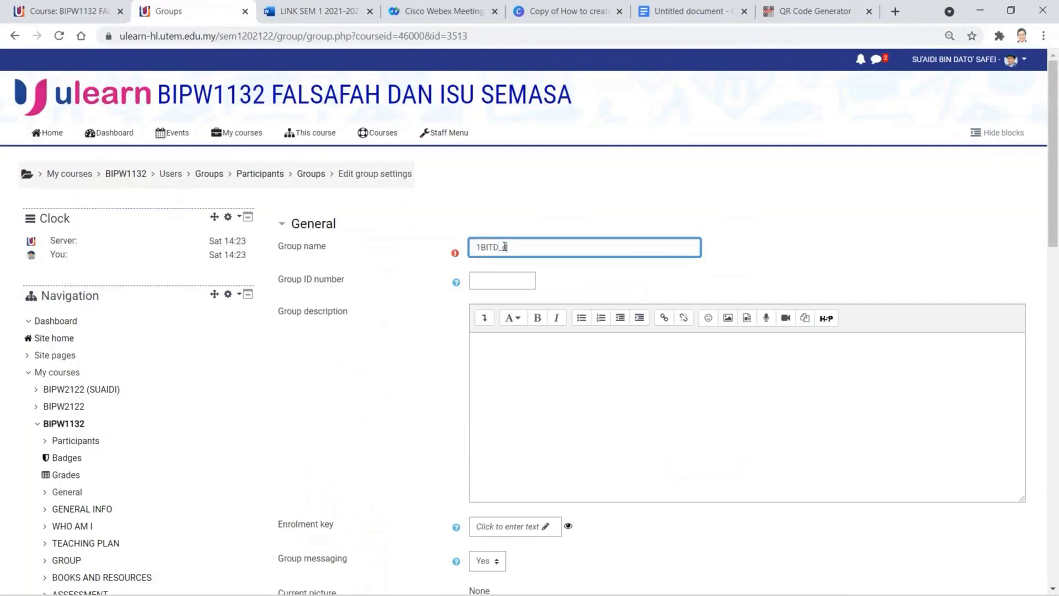
type("_ftkmadadi")
key("BackSpace")
key("BackSpace")
type("hiad")
left_click(510, 247)
key("BackSpace")
type("r")
scroll(516, 552, "down", 6)
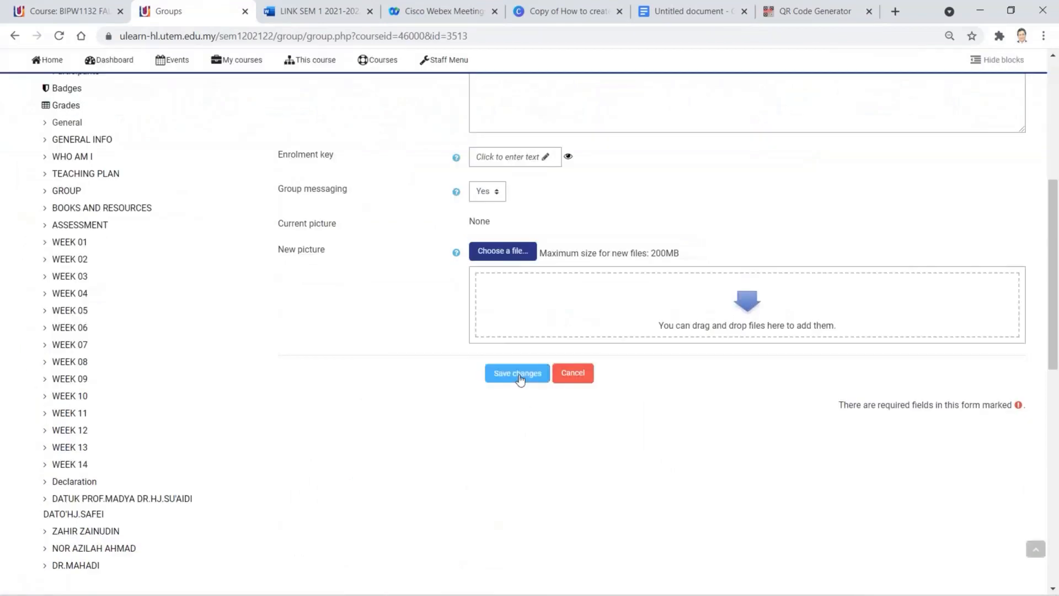
left_click(517, 374)
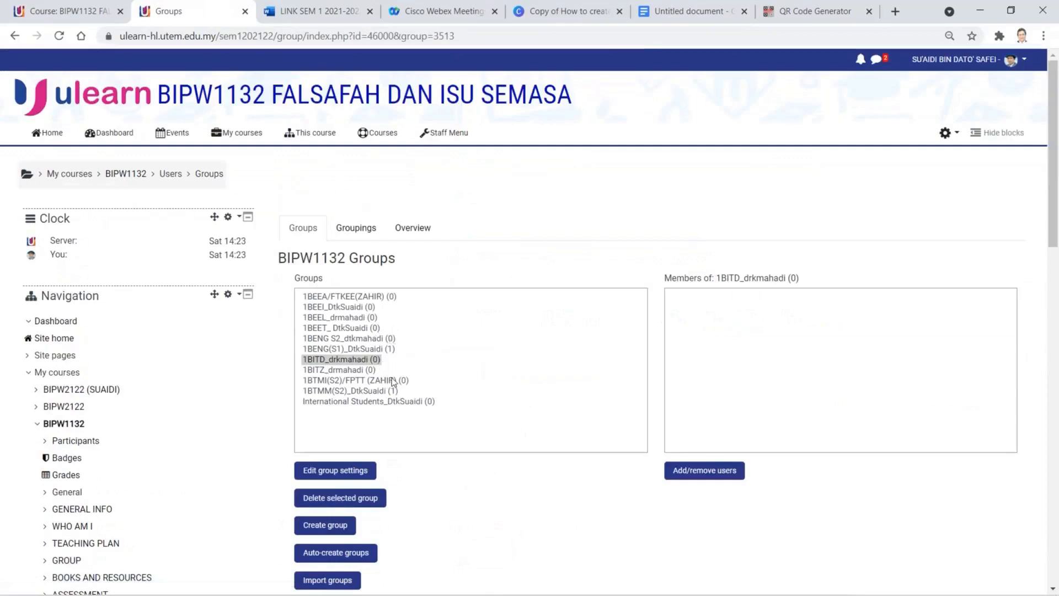
- Correct the lecturer suffix in the 1BENG S2 group name and save it
left_click(377, 338)
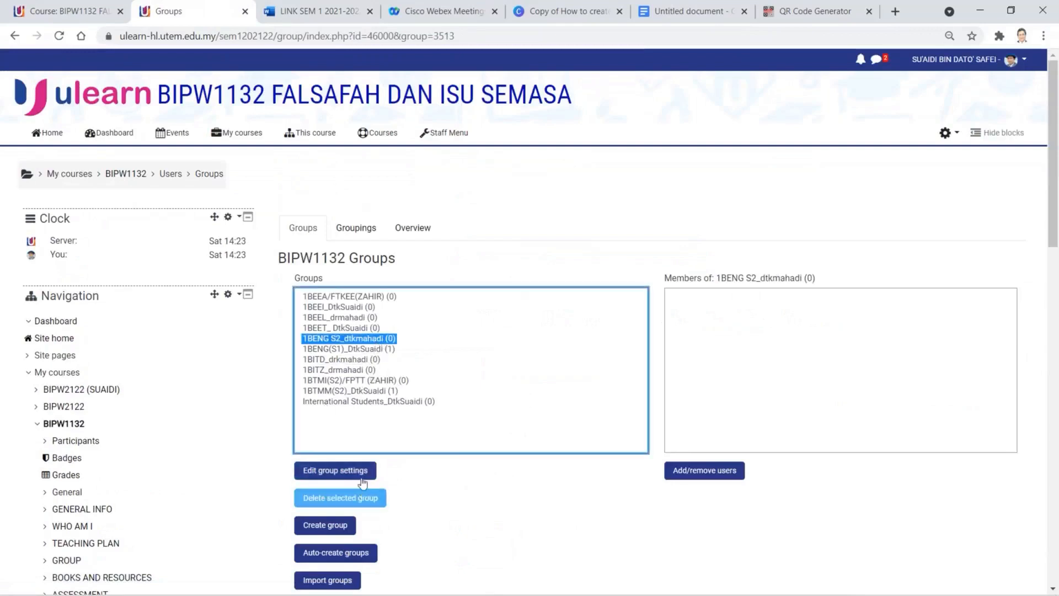
left_click(353, 469)
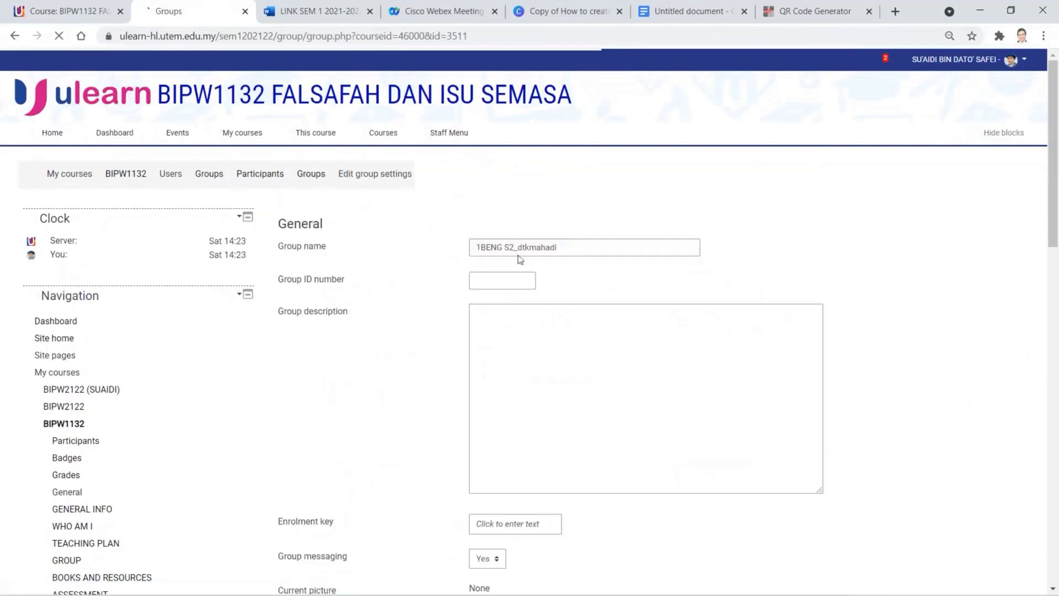
left_click(528, 247)
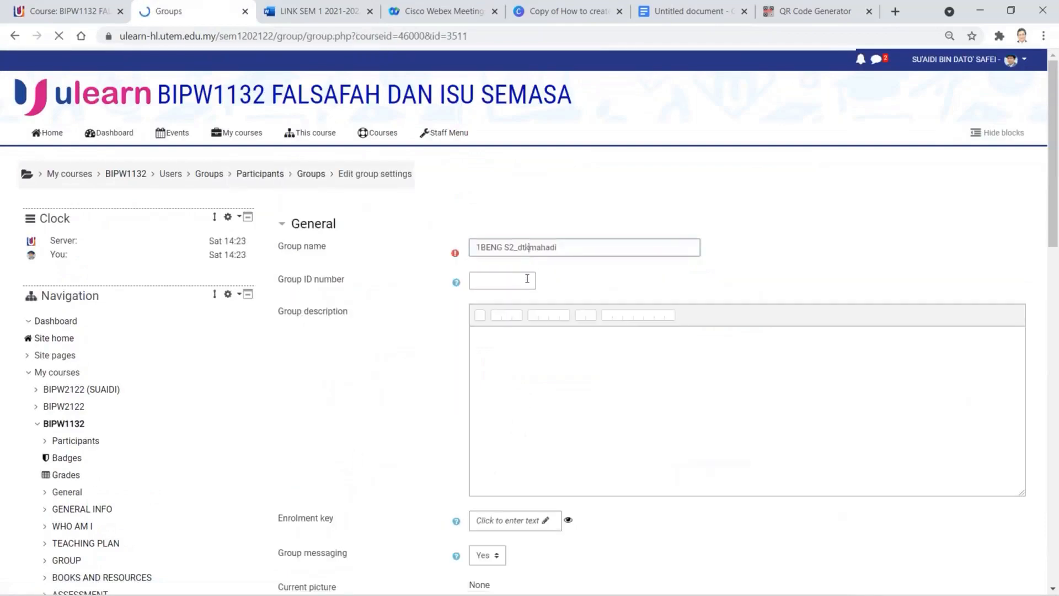
scroll(395, 502, "down", 4)
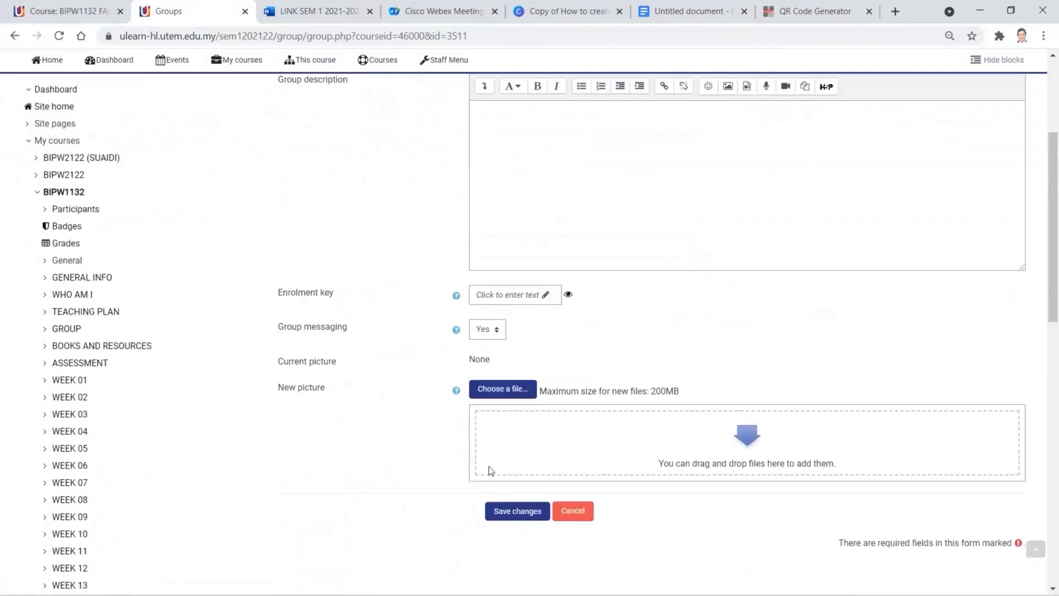
left_click(504, 511)
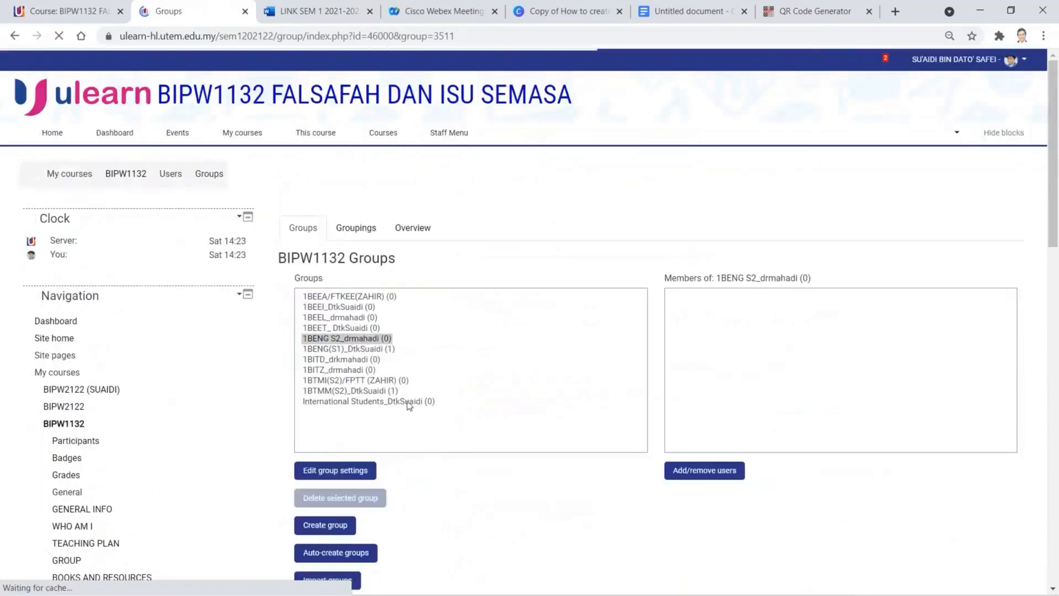
- Correct the lecturer suffix in the 1BITD group name and save it
left_click(363, 362)
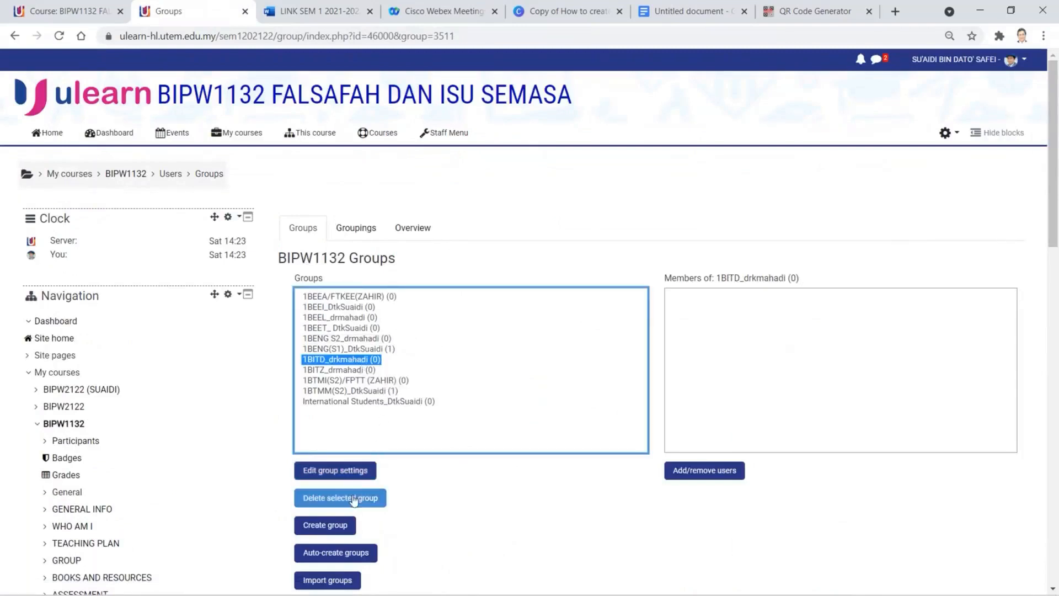
left_click(370, 475)
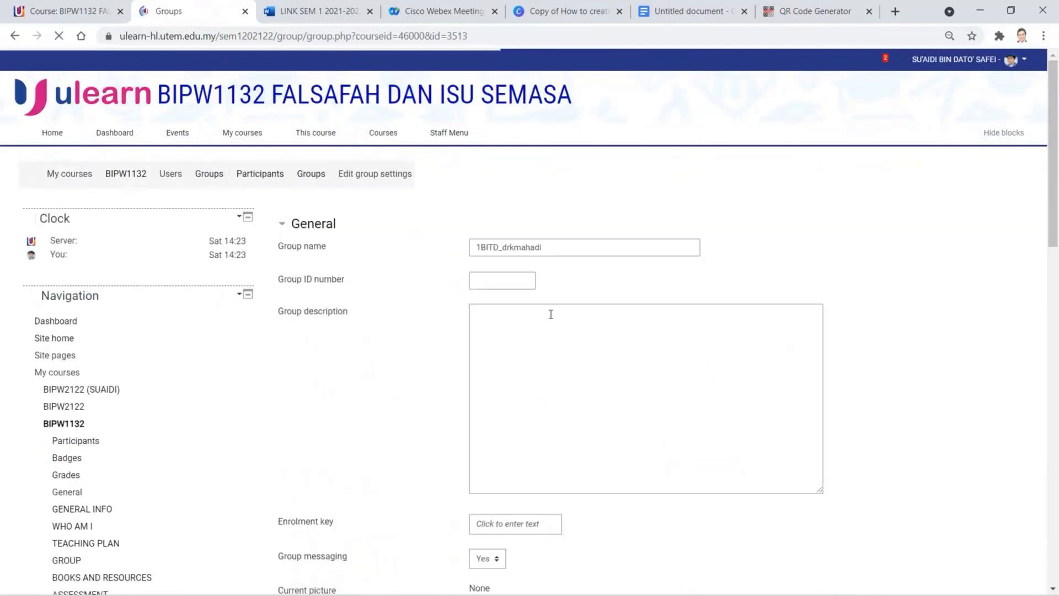
left_click(514, 248)
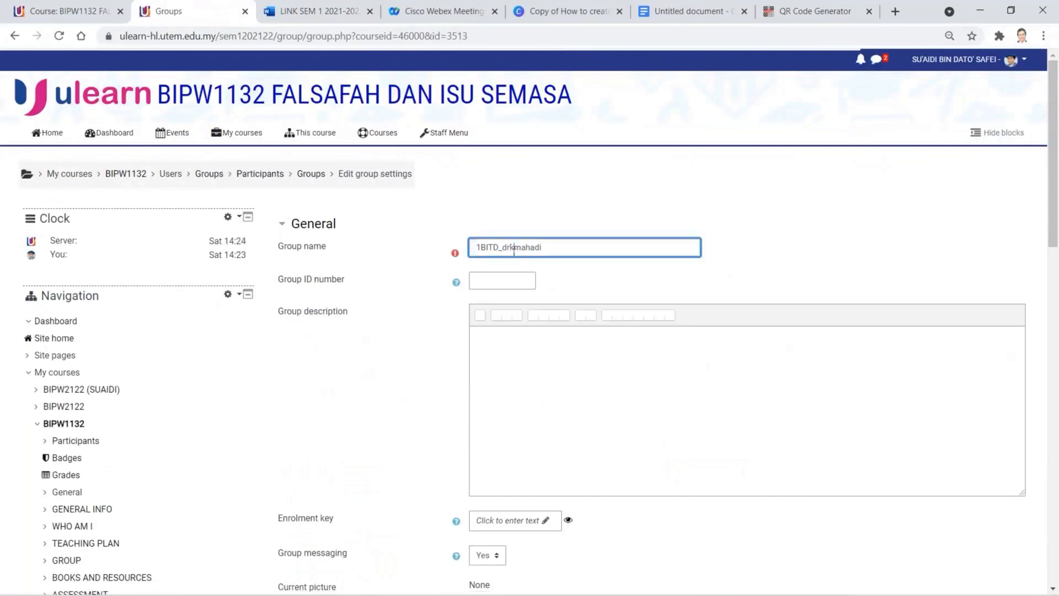
scroll(385, 506, "down", 5)
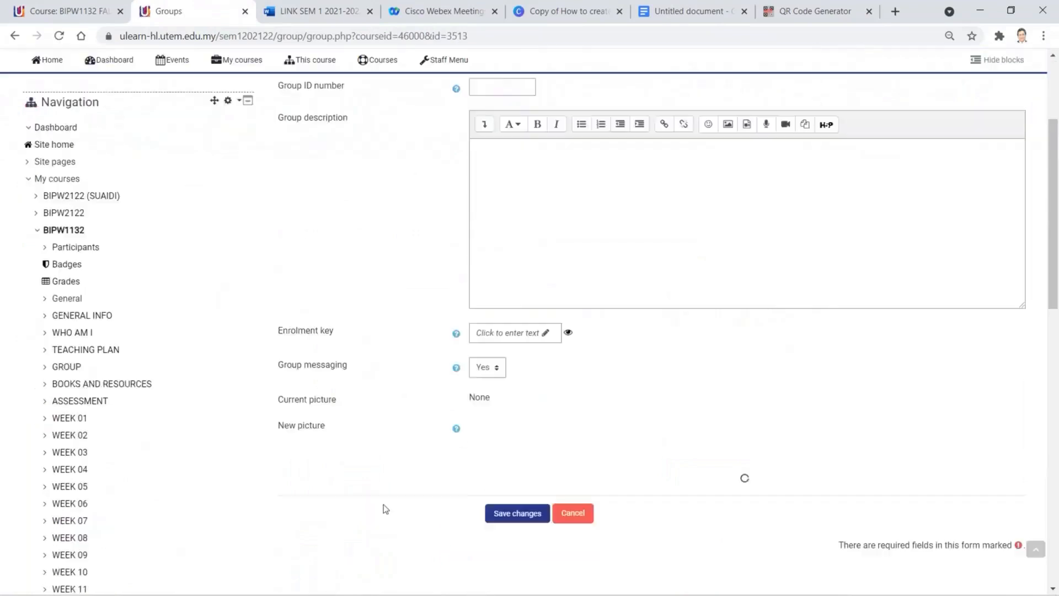
left_click(527, 411)
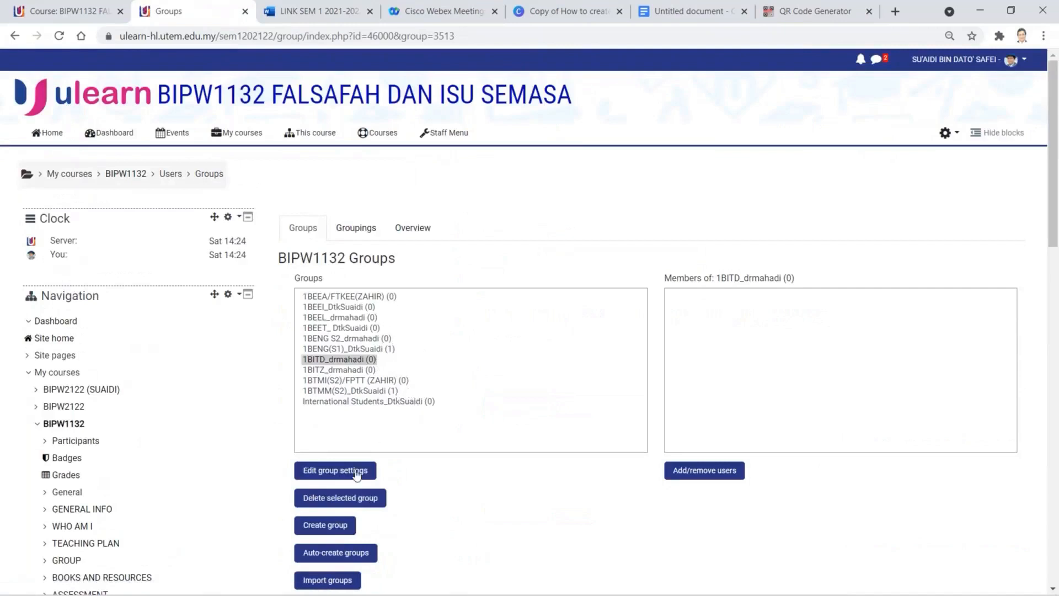
- Check the class links table, then start a new group named 1BMC
left_click(80, 11)
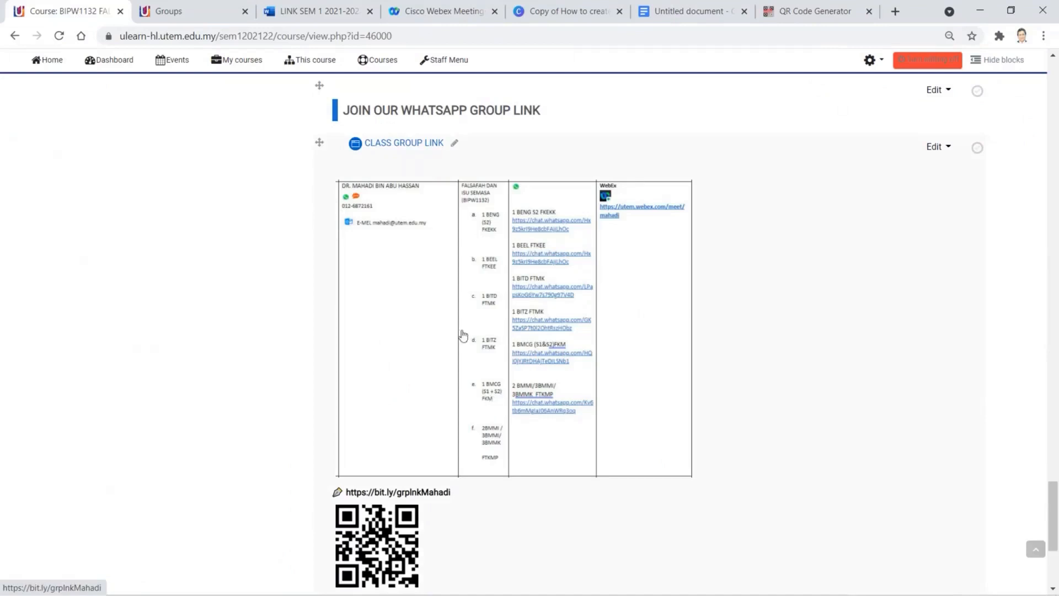
left_click(184, 12)
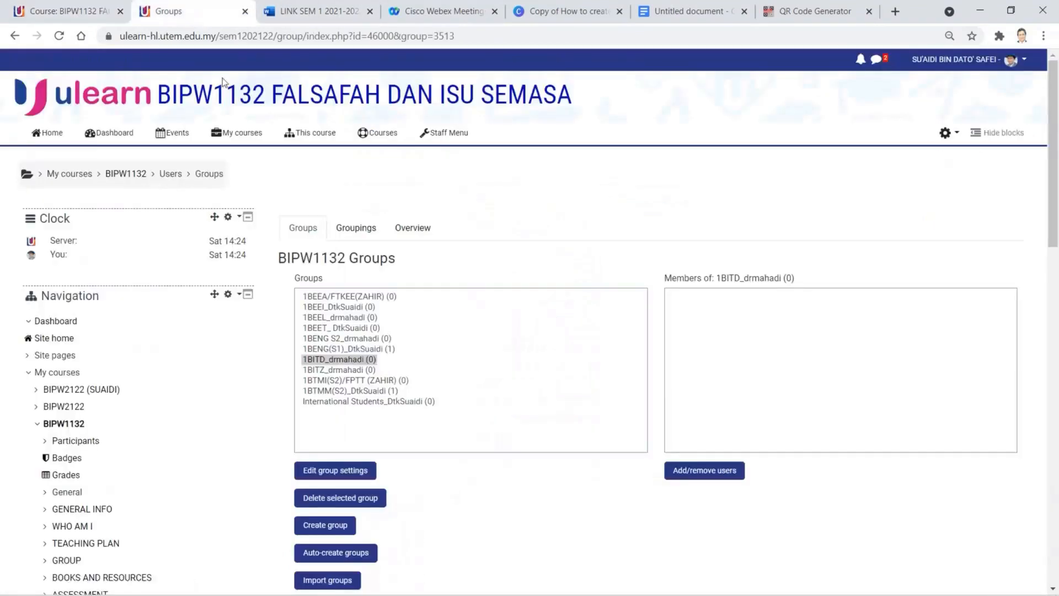
left_click(323, 524)
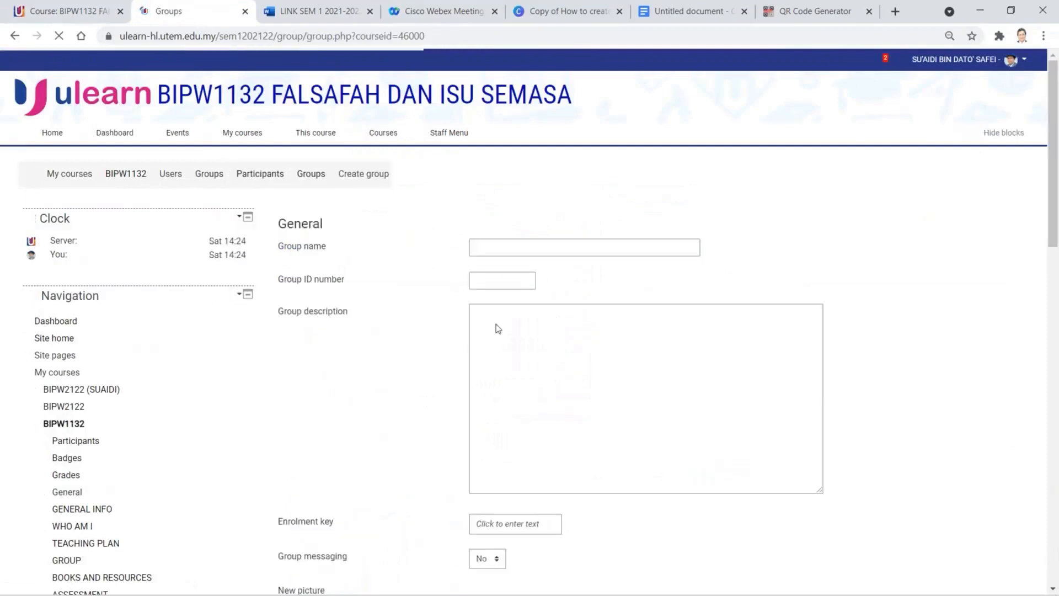
left_click(557, 247)
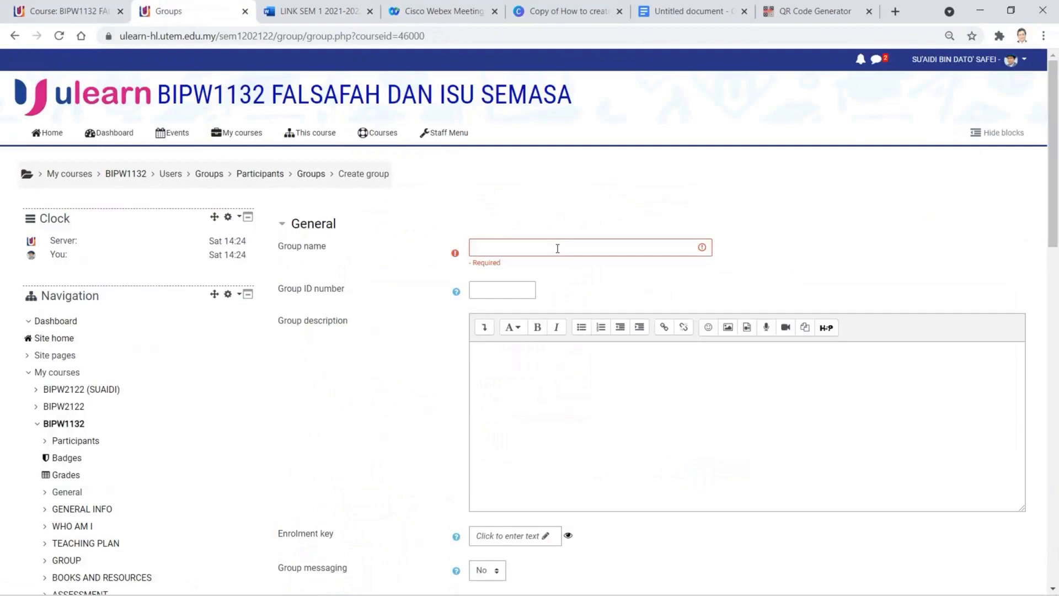
left_click(557, 249)
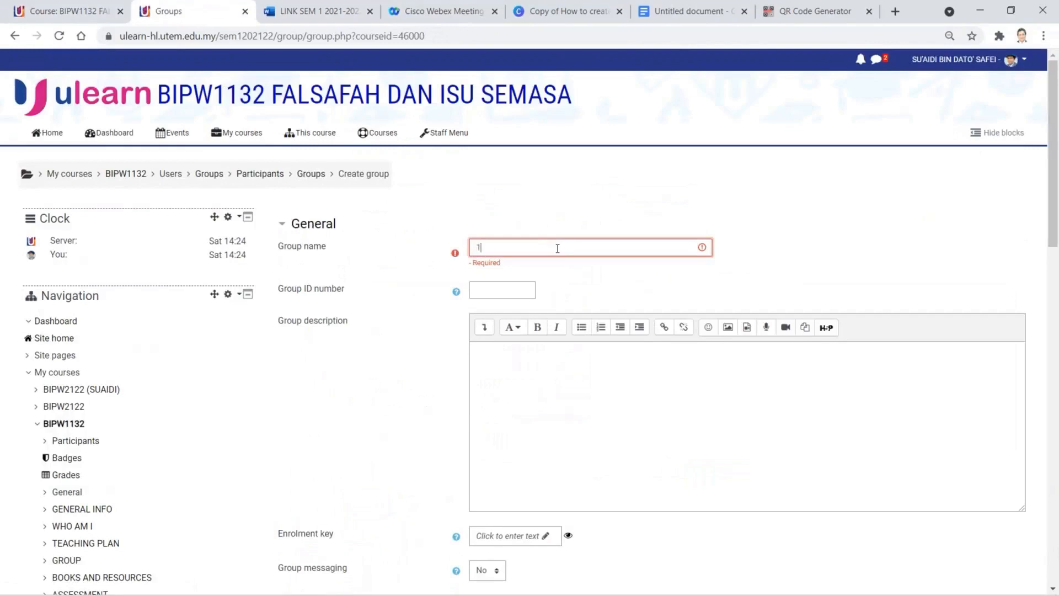
type("1BMC")
- Finish the 1BMCG(S1,S2) name with the lecturer's suffix, set Group messaging to Yes, and save
type("2")
key("BackSpace")
key("BackSpace")
type("drmahadi")
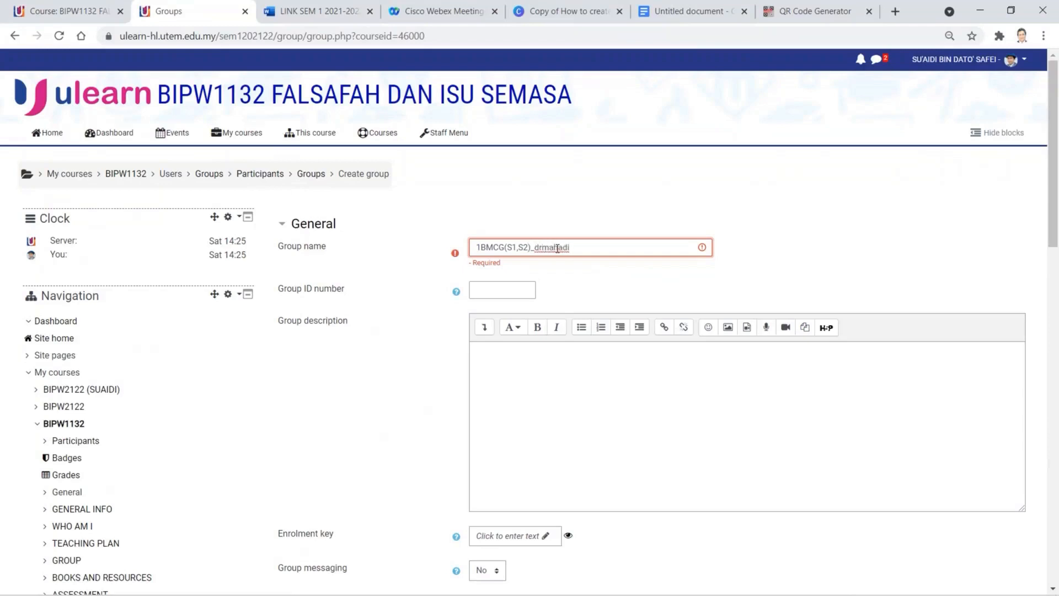
left_click(497, 572)
left_click(495, 586)
scroll(588, 561, "down", 4)
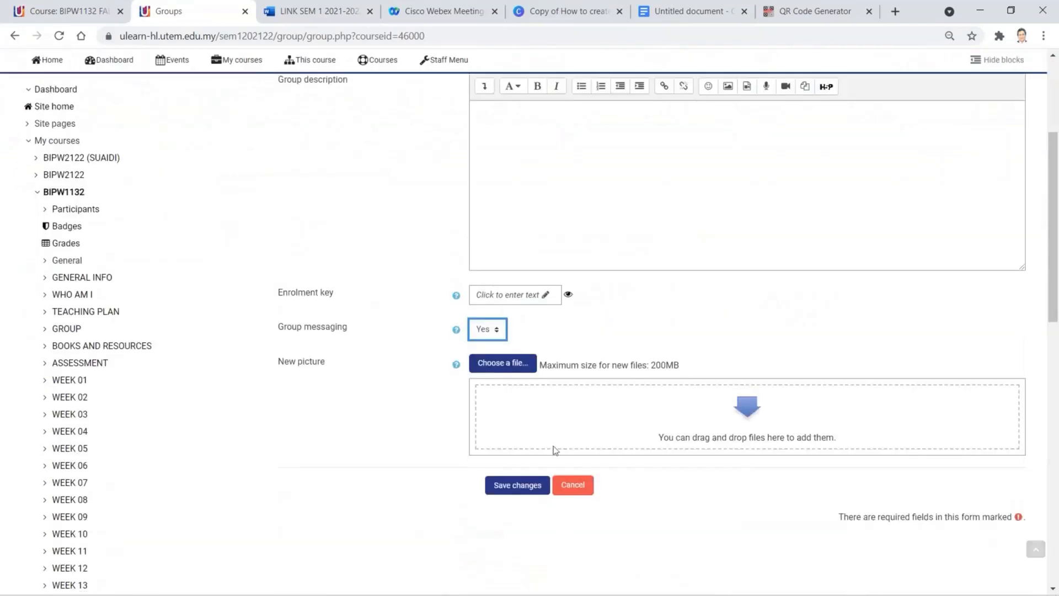
left_click(504, 489)
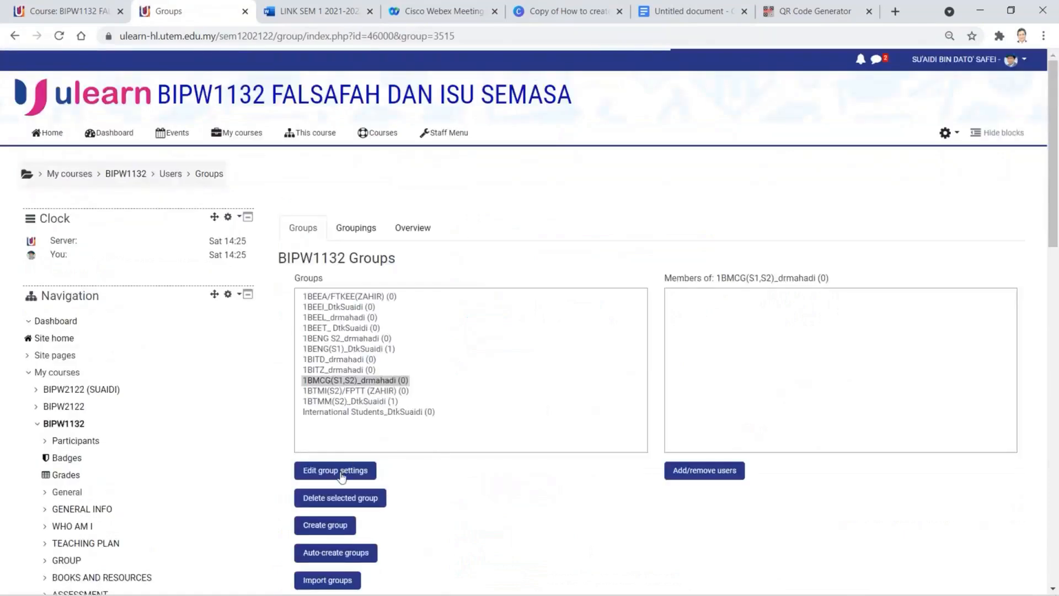
- Compare the 1BMCG(S1,S2) group settings with the published class links document and save them unchanged
left_click(342, 471)
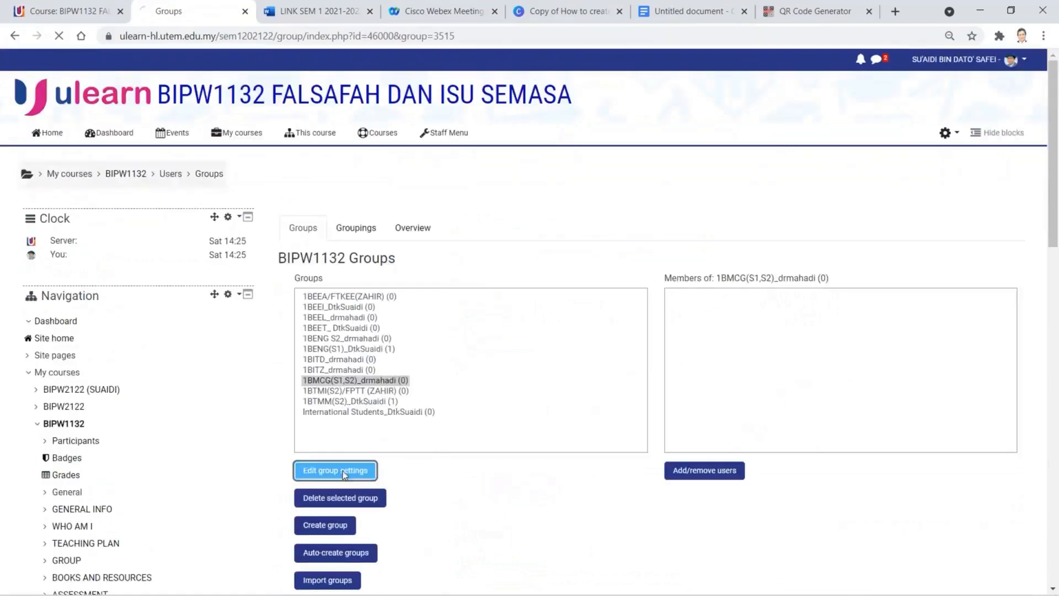
left_click(82, 15)
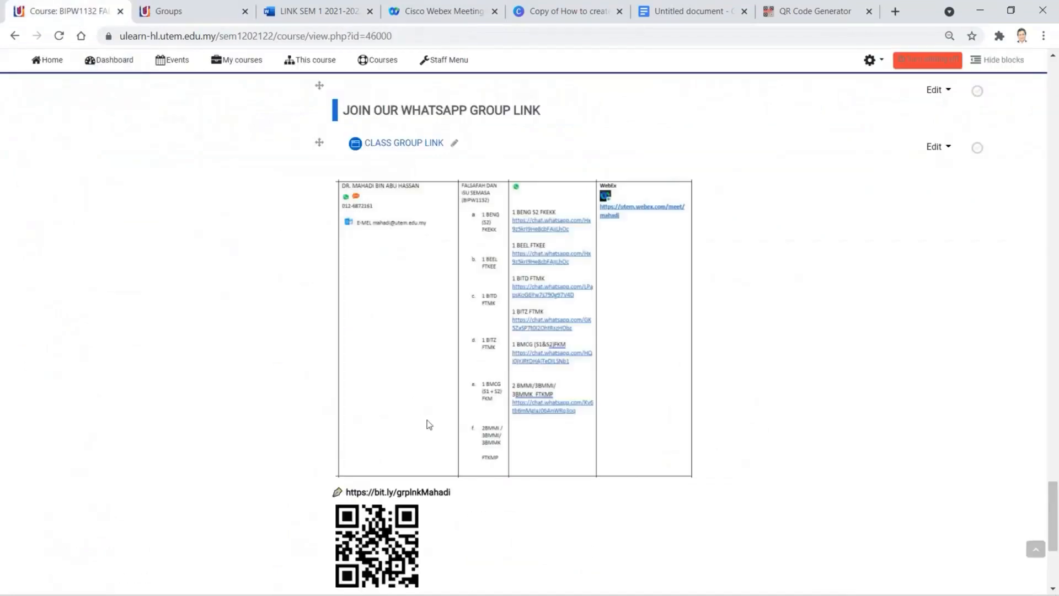
left_click(495, 447)
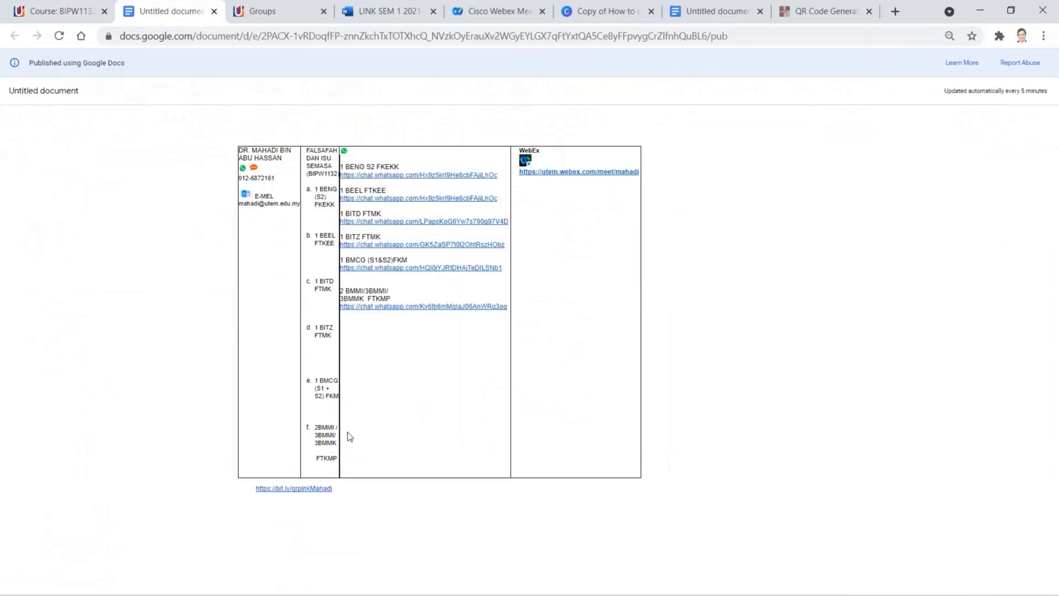
left_click(270, 18)
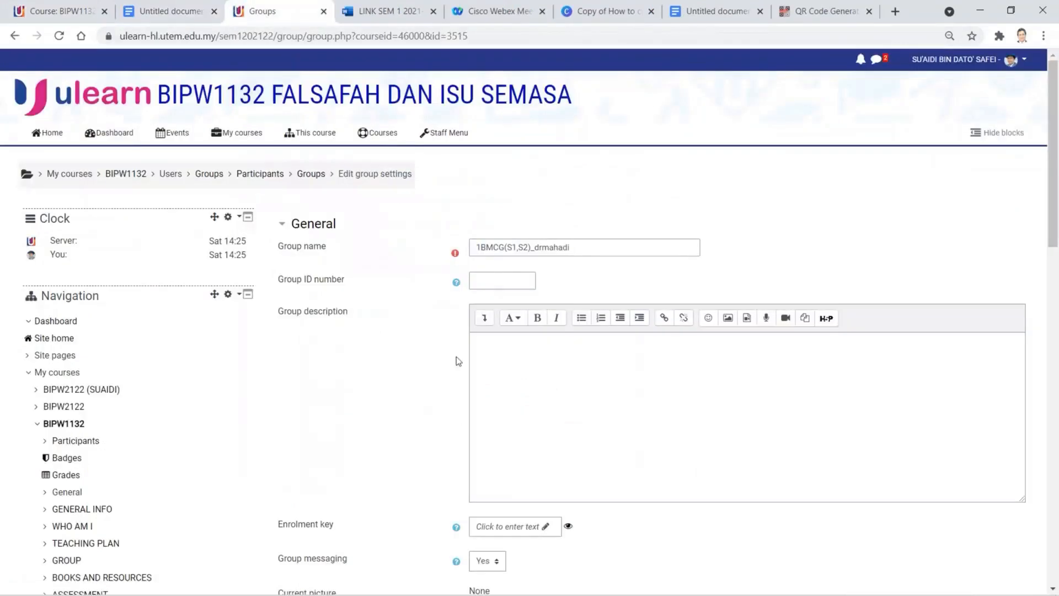
left_click(497, 280)
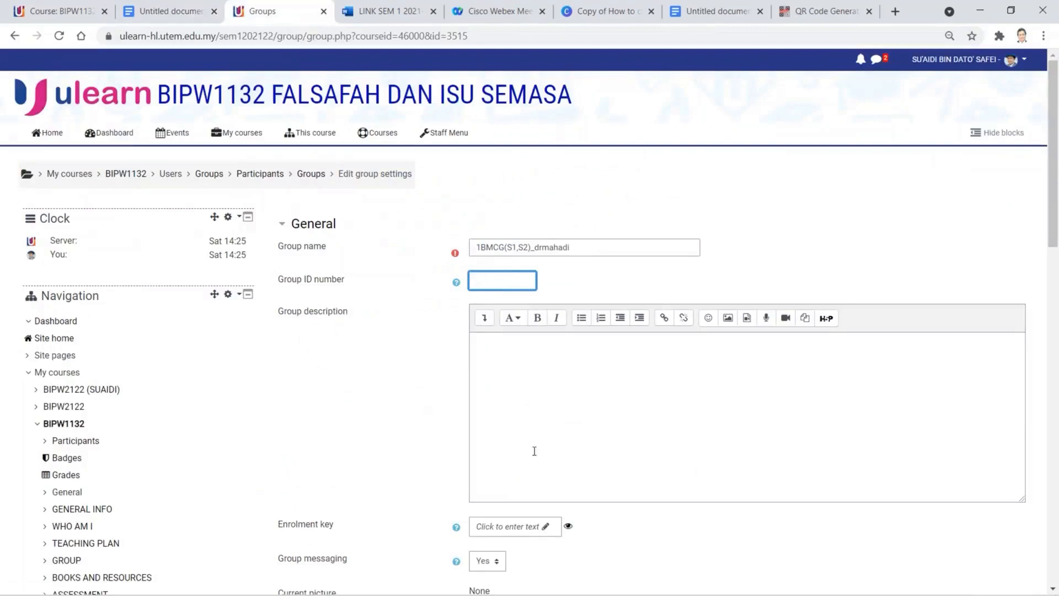
scroll(521, 505, "down", 4)
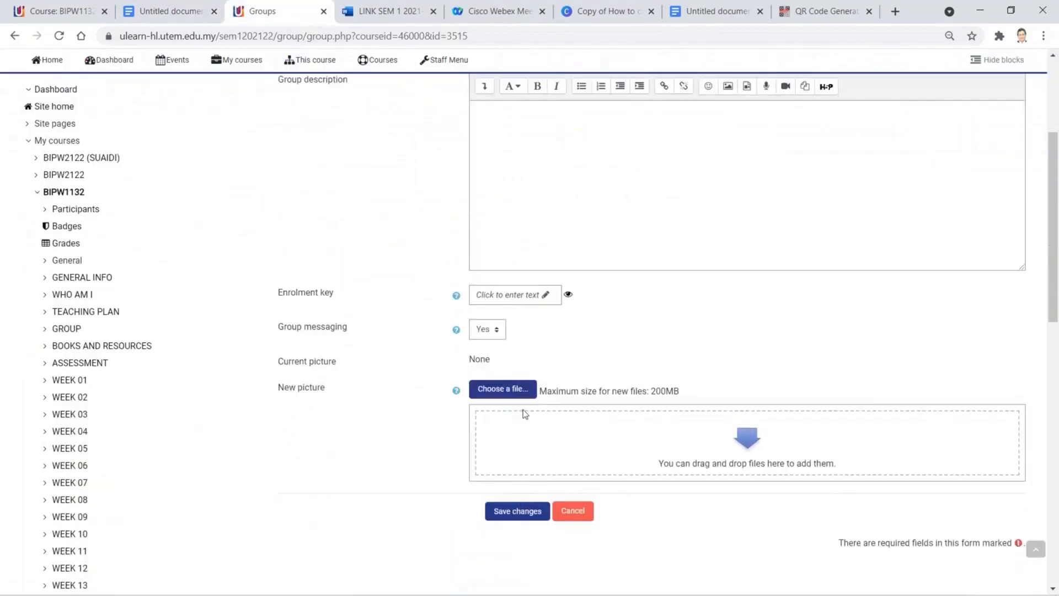
scroll(525, 413, "up", 4)
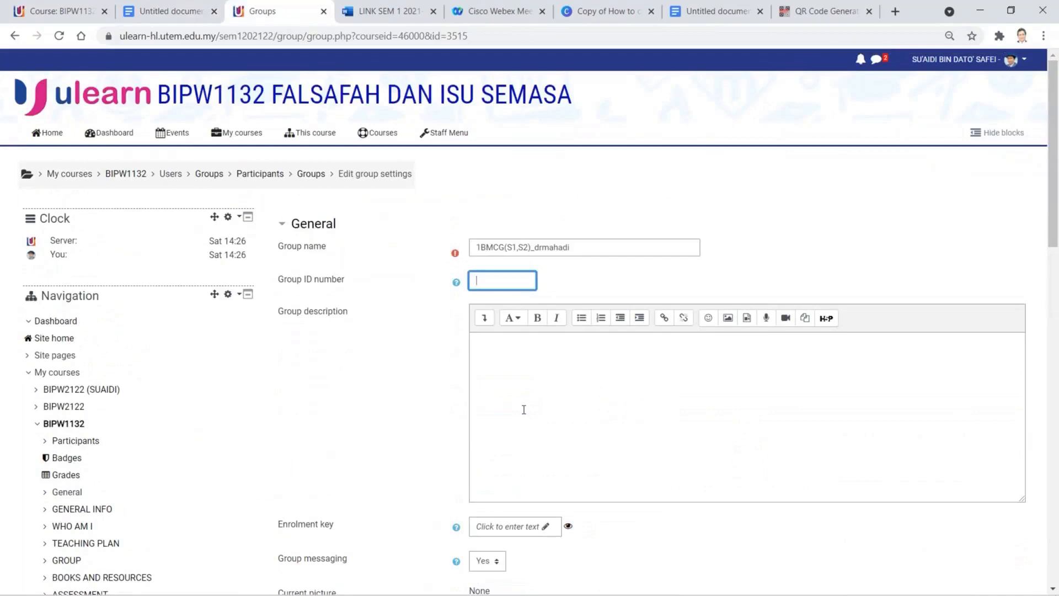
scroll(524, 410, "down", 4)
left_click(527, 511)
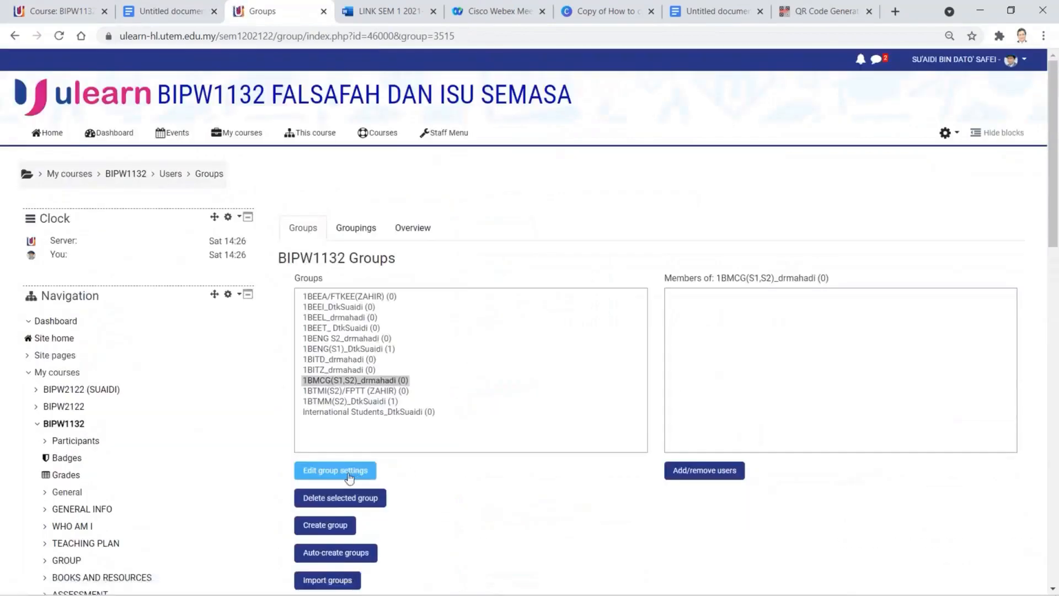
left_click(326, 525)
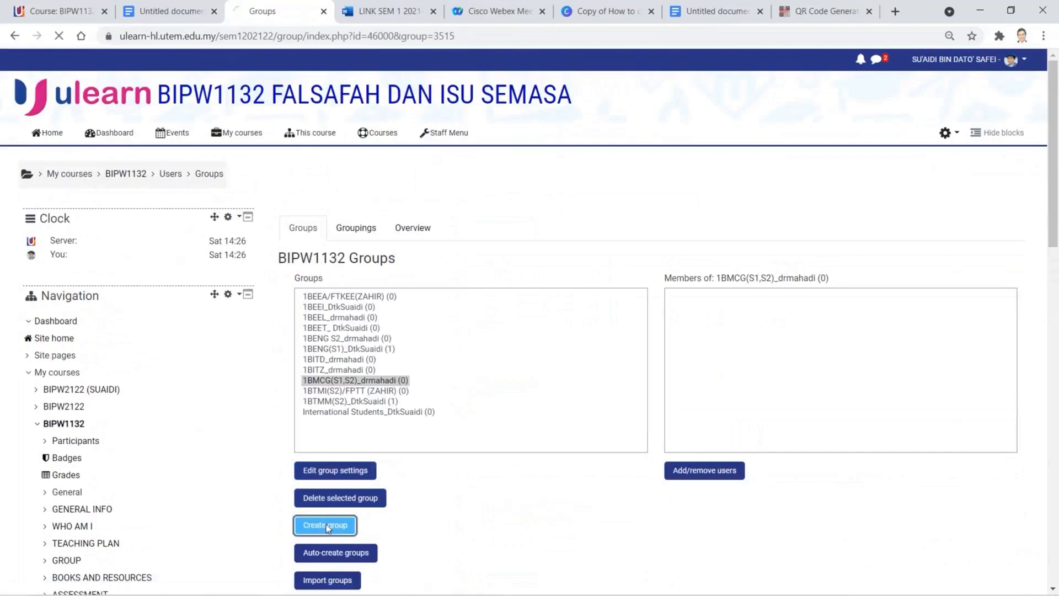
- Name the new group BMMI, BMMK with the lecturer's suffix, set Group messaging to Yes, and save
left_click(525, 249)
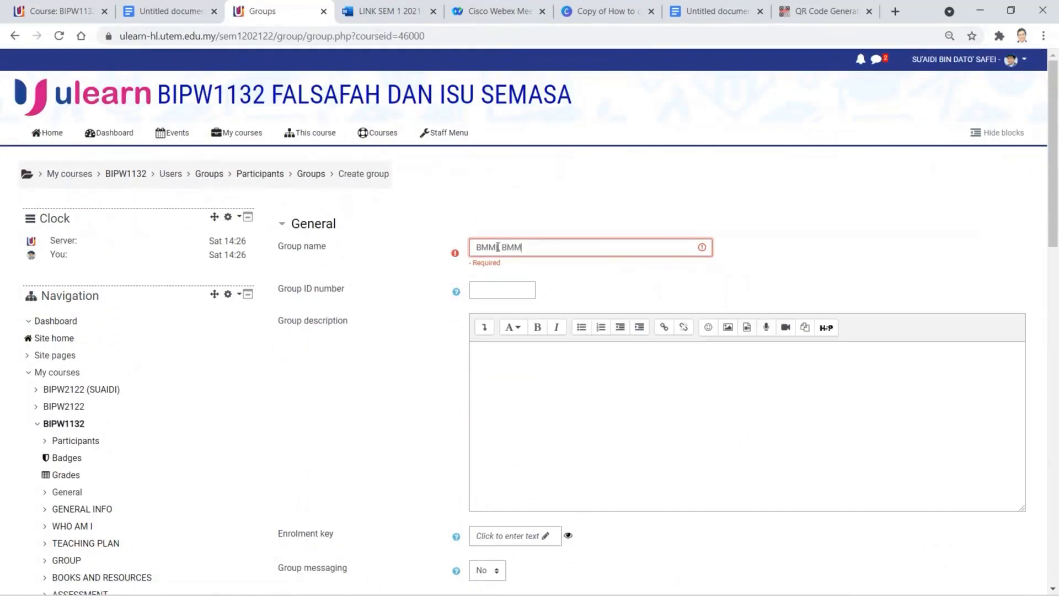
left_click(182, 12)
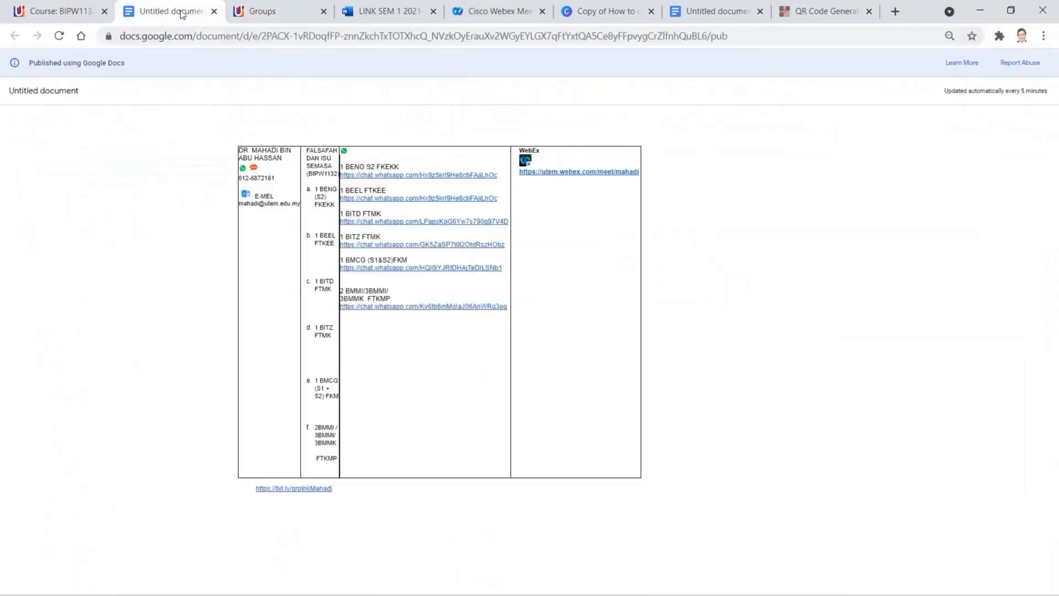
left_click(272, 15)
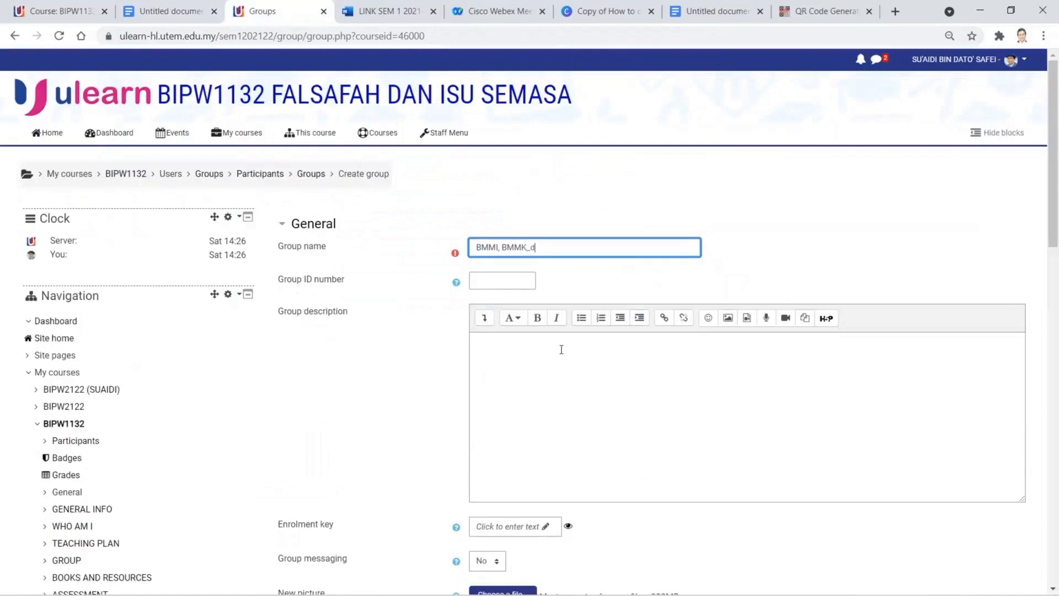
type("_drmahadi")
left_click(493, 561)
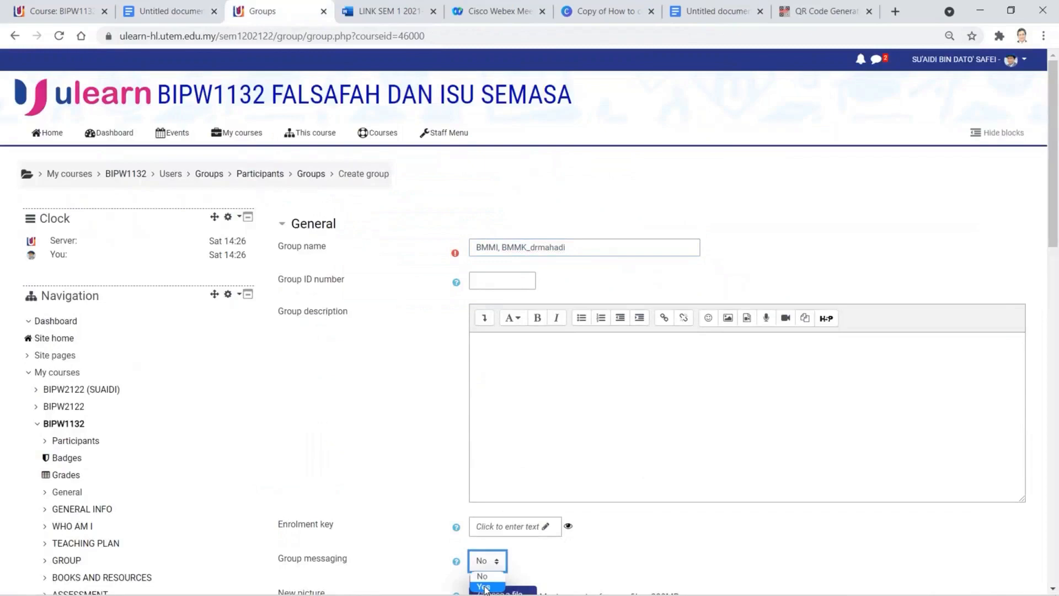
left_click(484, 586)
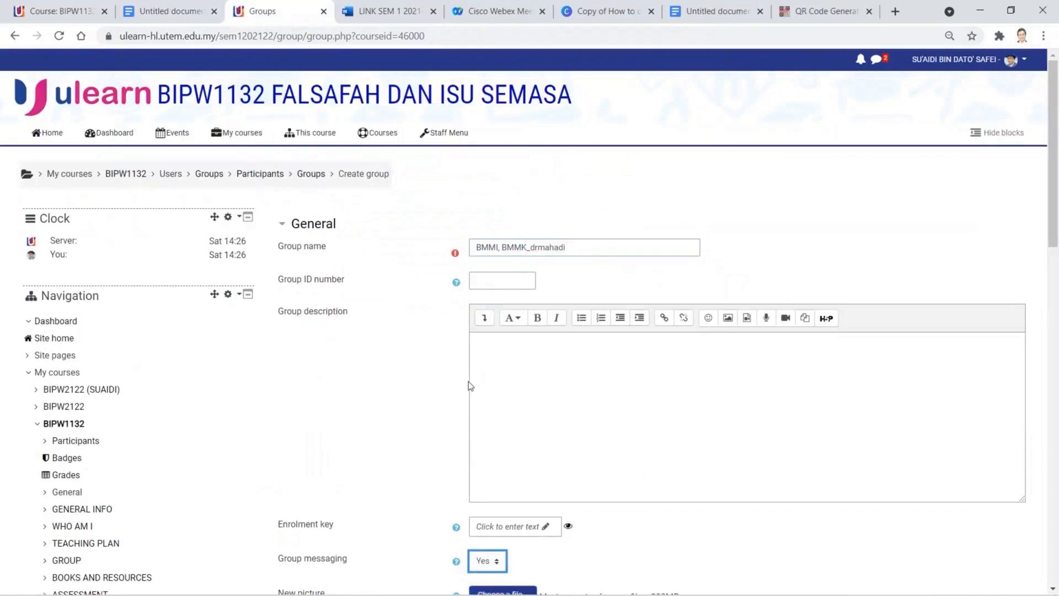
scroll(469, 386, "down", 5)
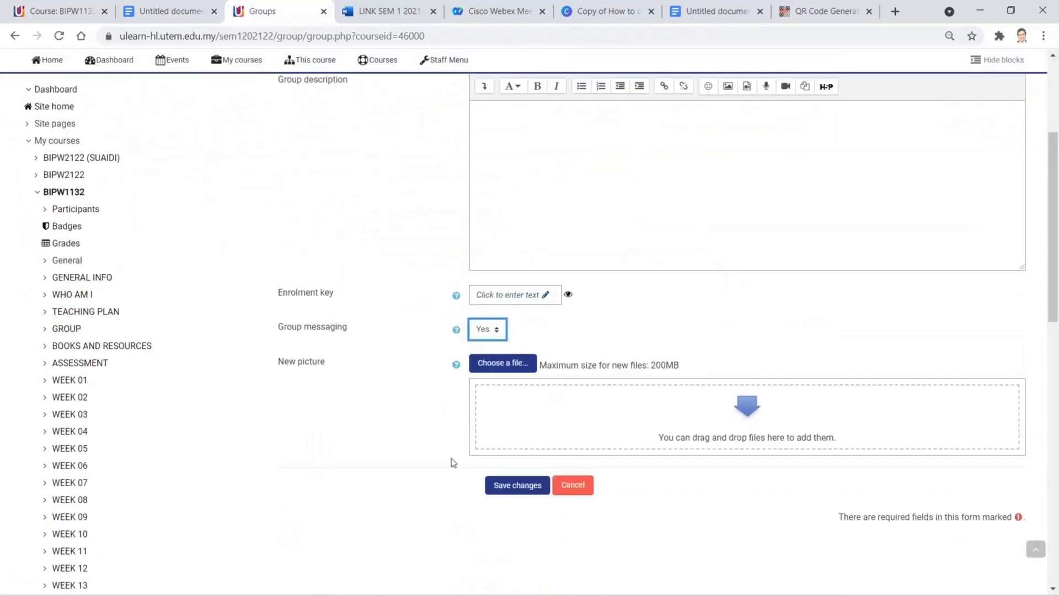
left_click(506, 485)
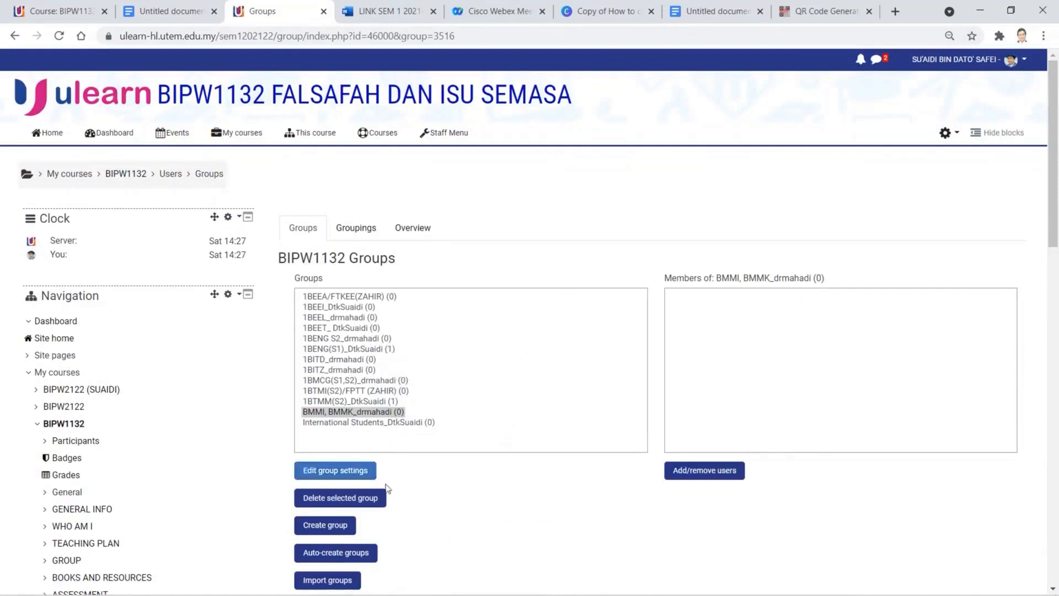
- Go back to the BIPW1132 course page and scroll to the GROUP and ATTENDANCE label
scroll(475, 488, "down", 1)
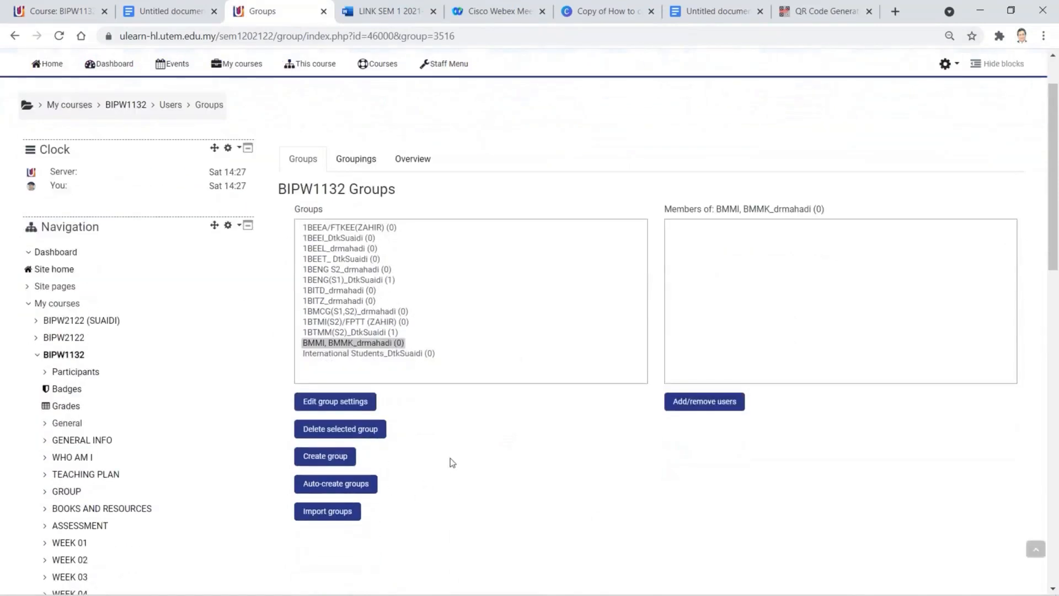
scroll(450, 458, "down", 3)
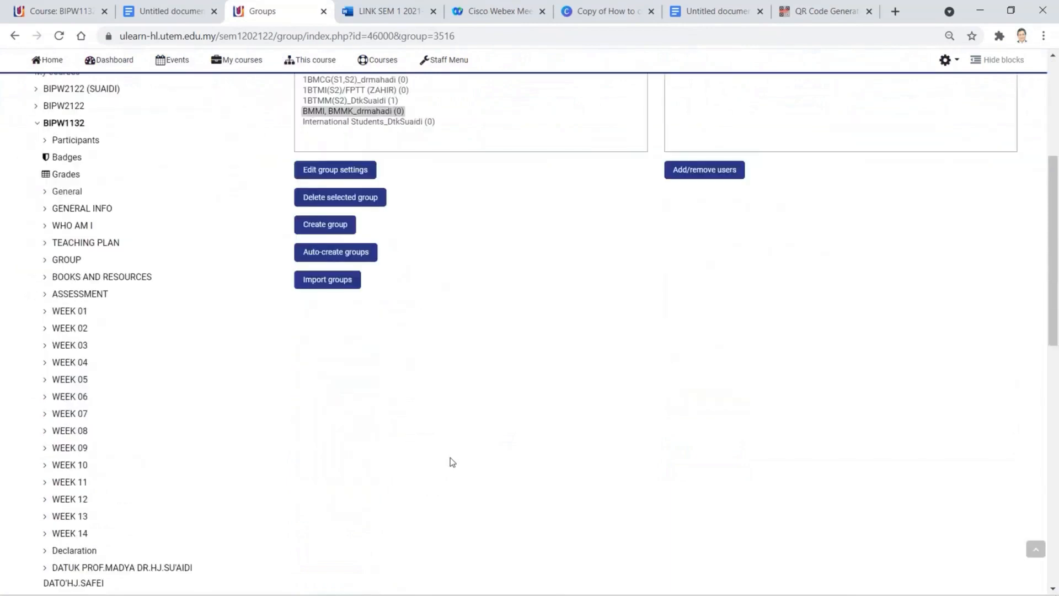
scroll(450, 462, "down", 3)
scroll(450, 462, "down", 3)
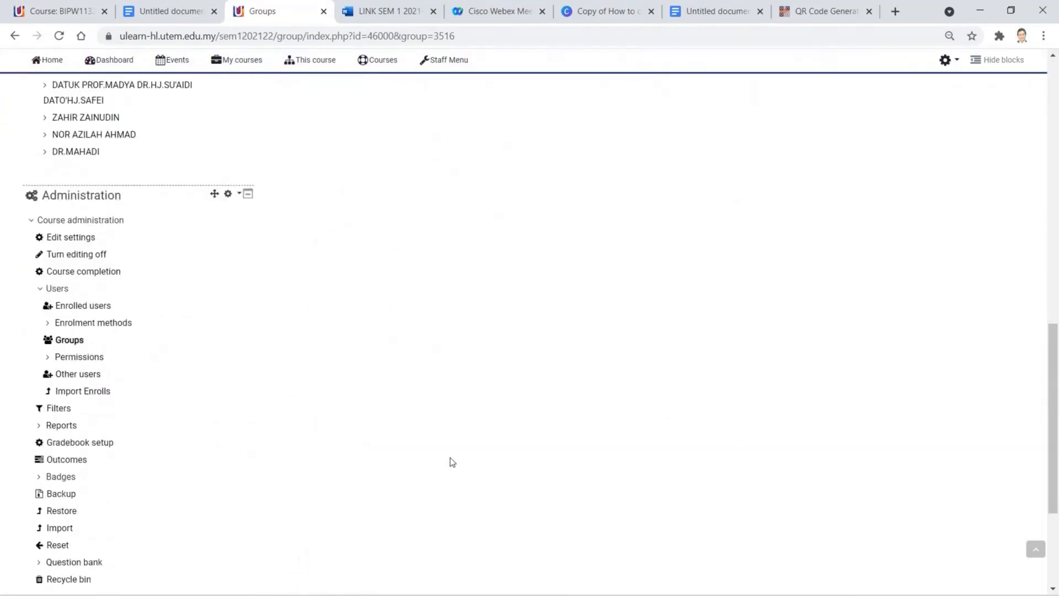
scroll(450, 461, "up", 9)
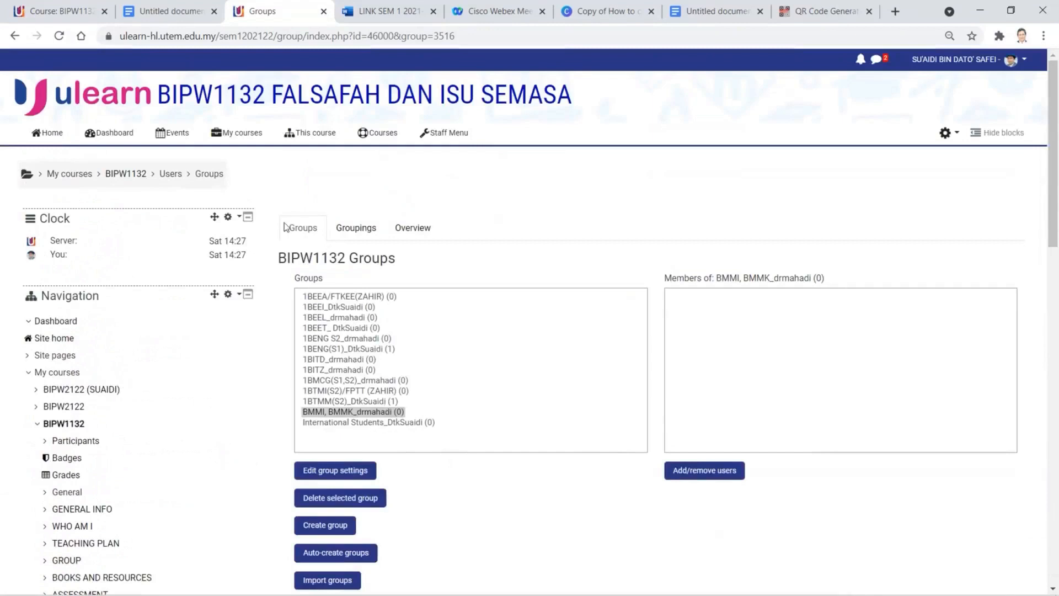
left_click(142, 178)
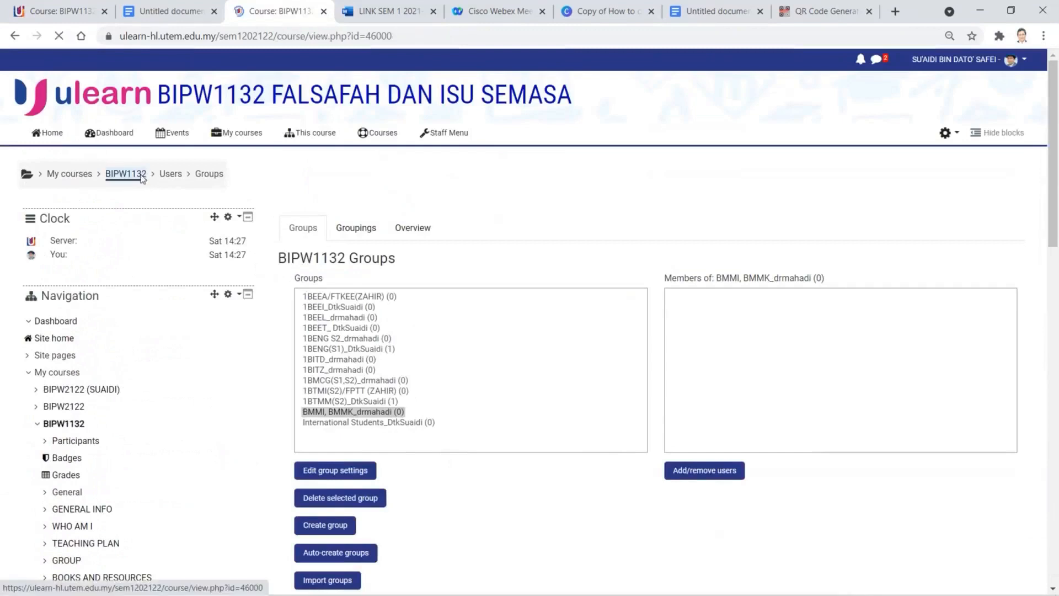
scroll(587, 346, "down", 5)
scroll(585, 346, "down", 20)
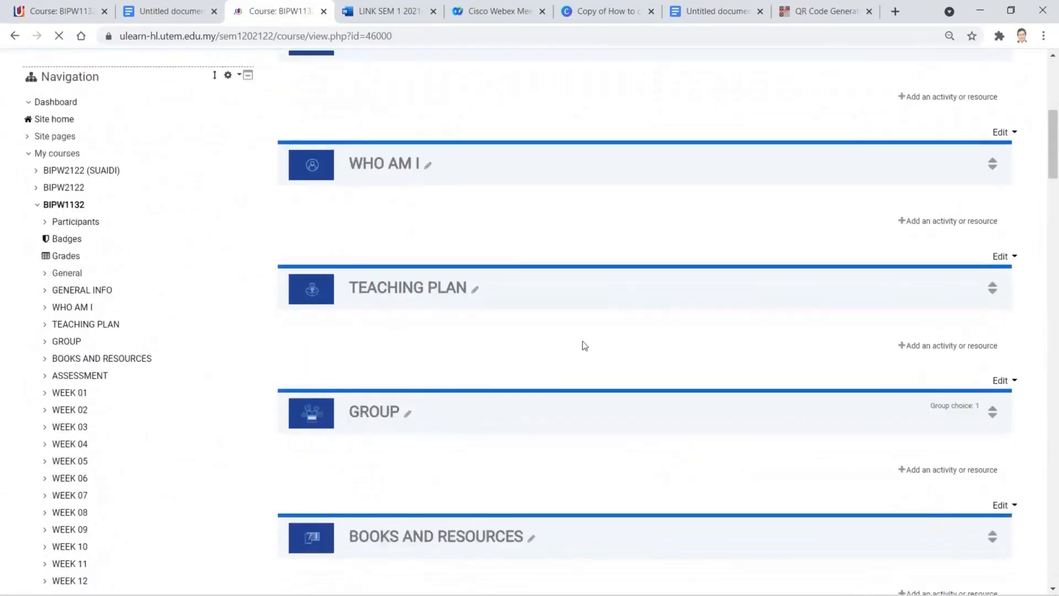
scroll(581, 346, "down", 20)
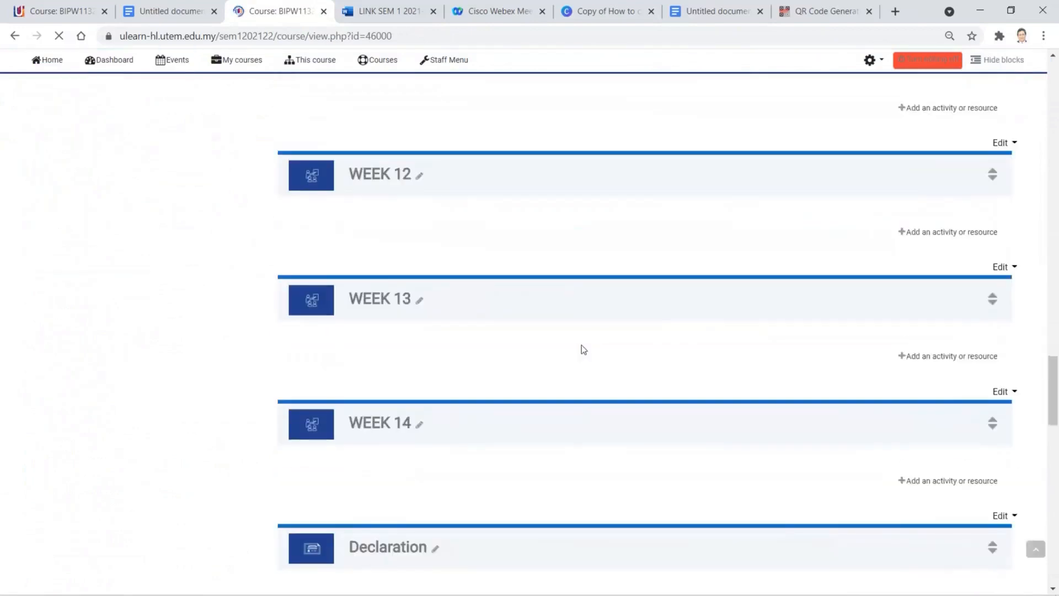
scroll(496, 259, "down", 7)
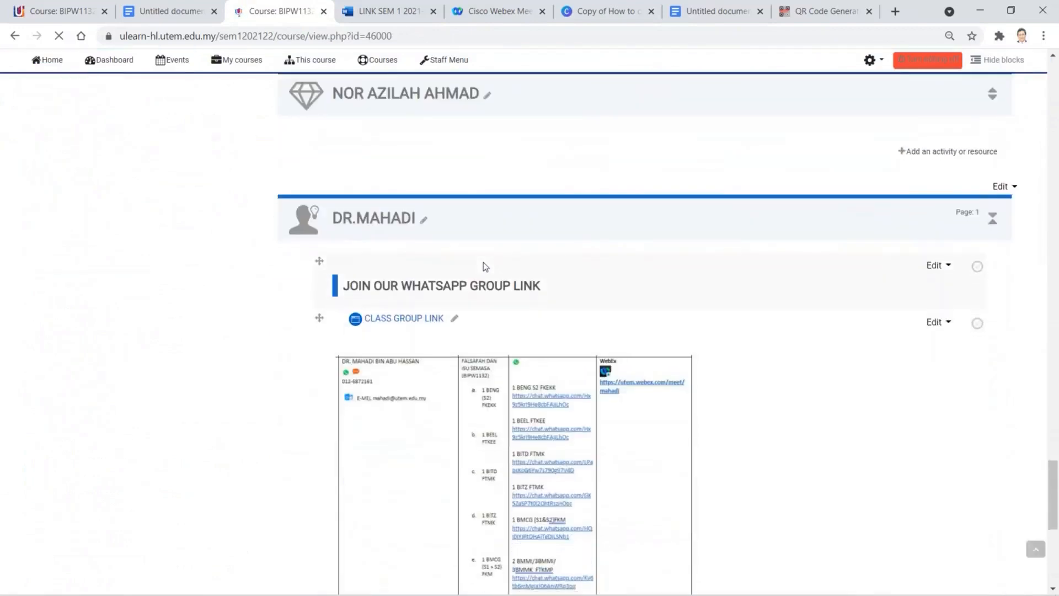
scroll(490, 270, "down", 1)
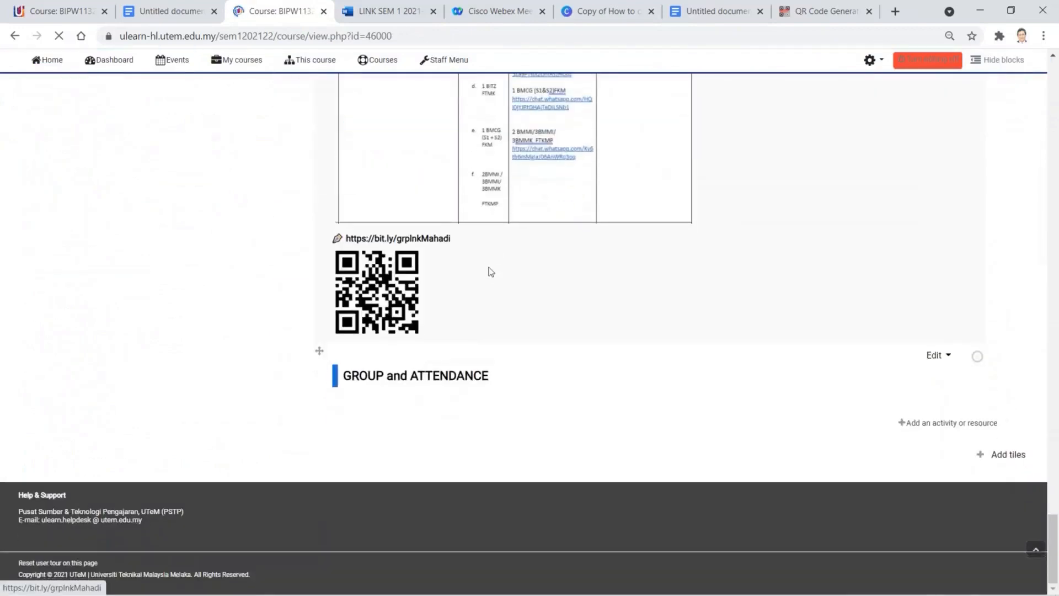
- Resave the GROUP and ATTENDANCE label's settings unchanged and return to the course
left_click(933, 356)
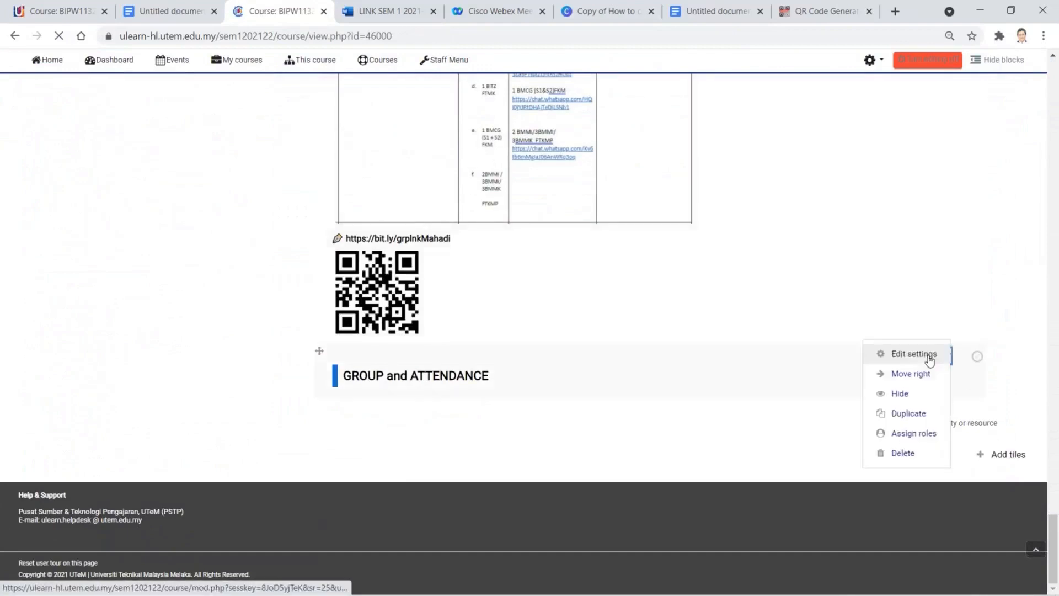
left_click(909, 361)
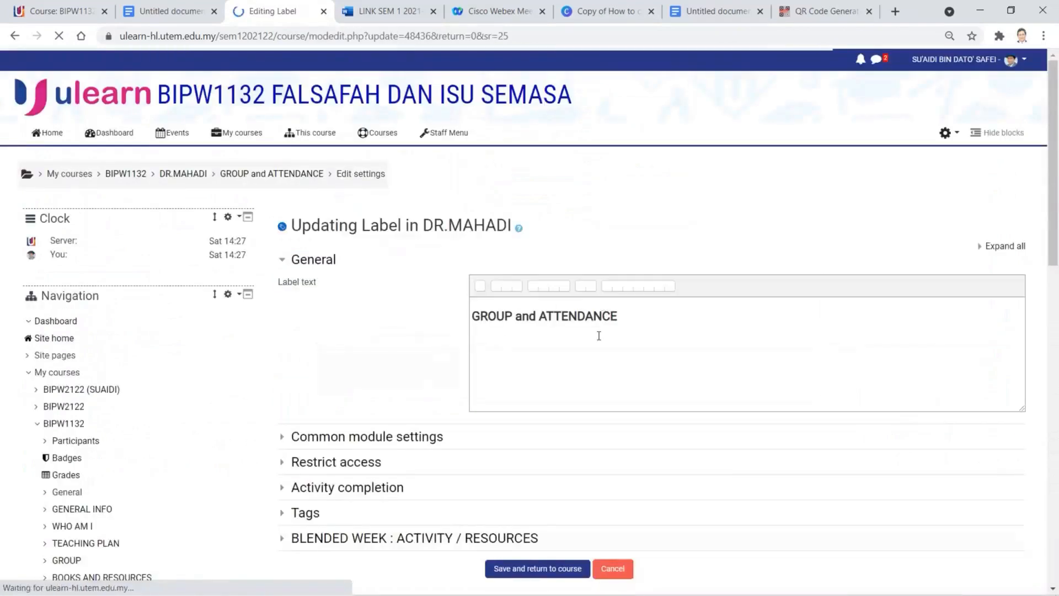
left_click(569, 571)
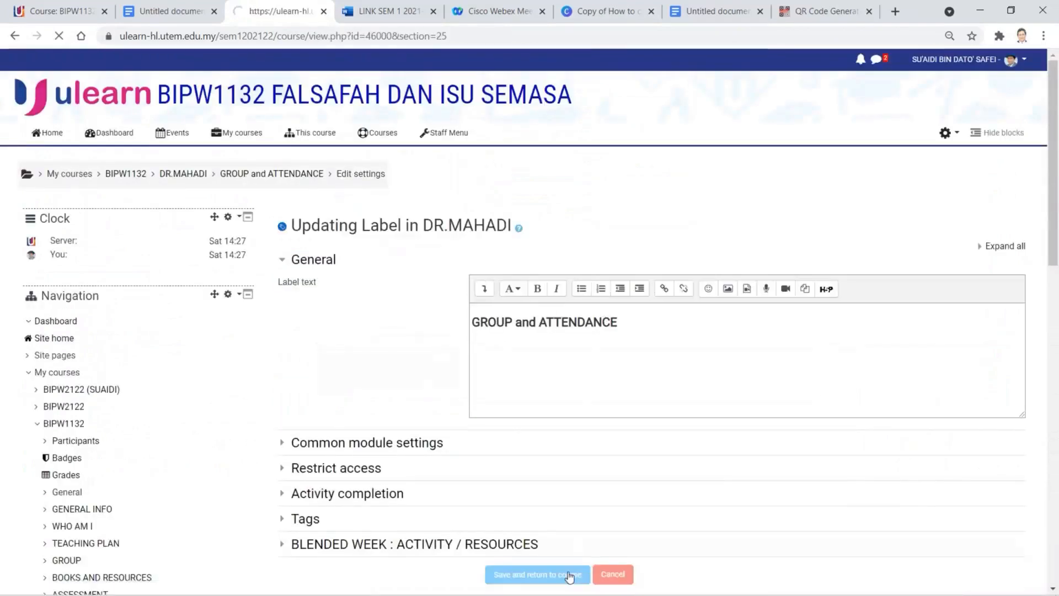
- Add a new Group choice activity to the GROUP and ATTENDANCE section
scroll(748, 440, "down", 10)
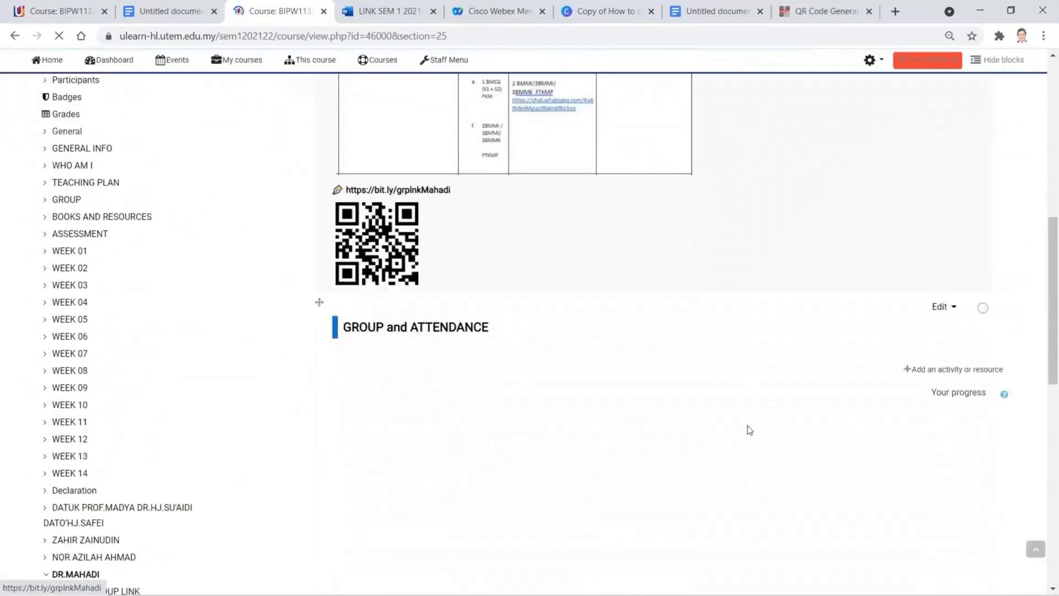
left_click(947, 263)
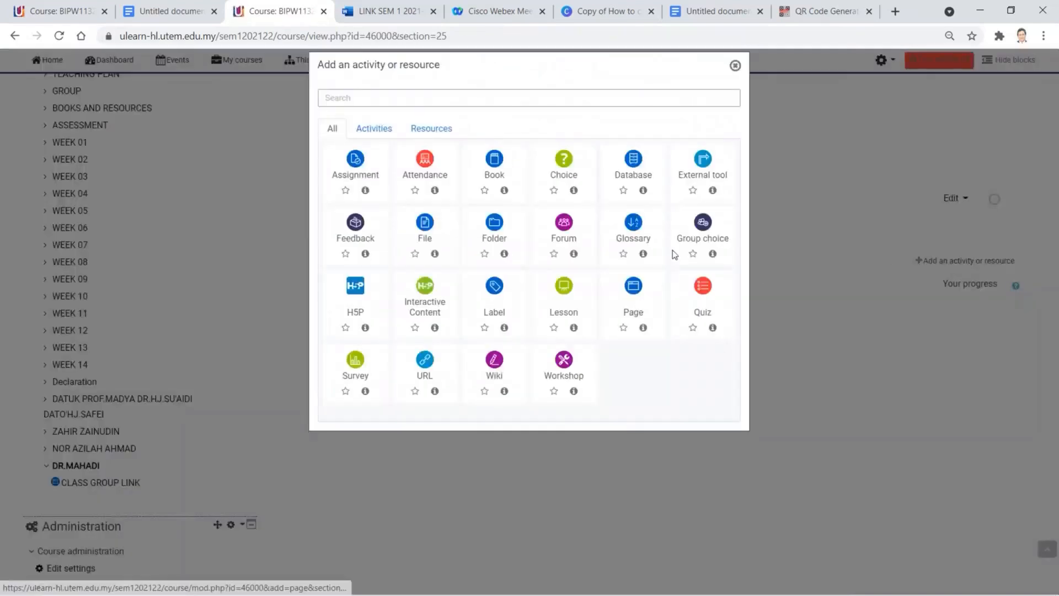
left_click(702, 223)
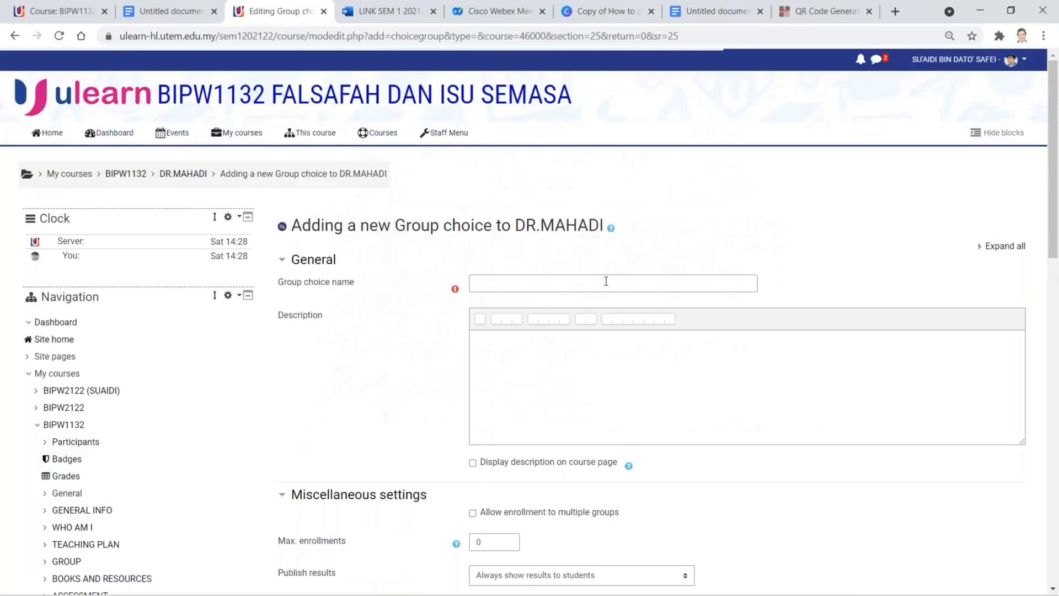
- Name the group choice 'Choose Your Class Group'
left_click(606, 281)
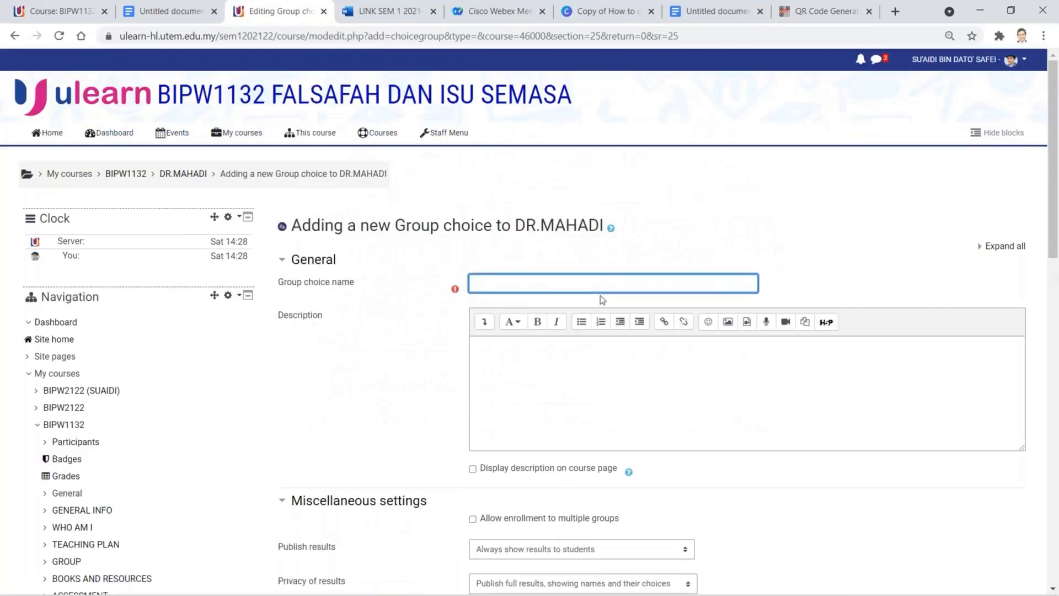
type("Choose Your G")
type("roup")
key("Left")
key("Left")
key("Left")
key("Left")
type("Class")
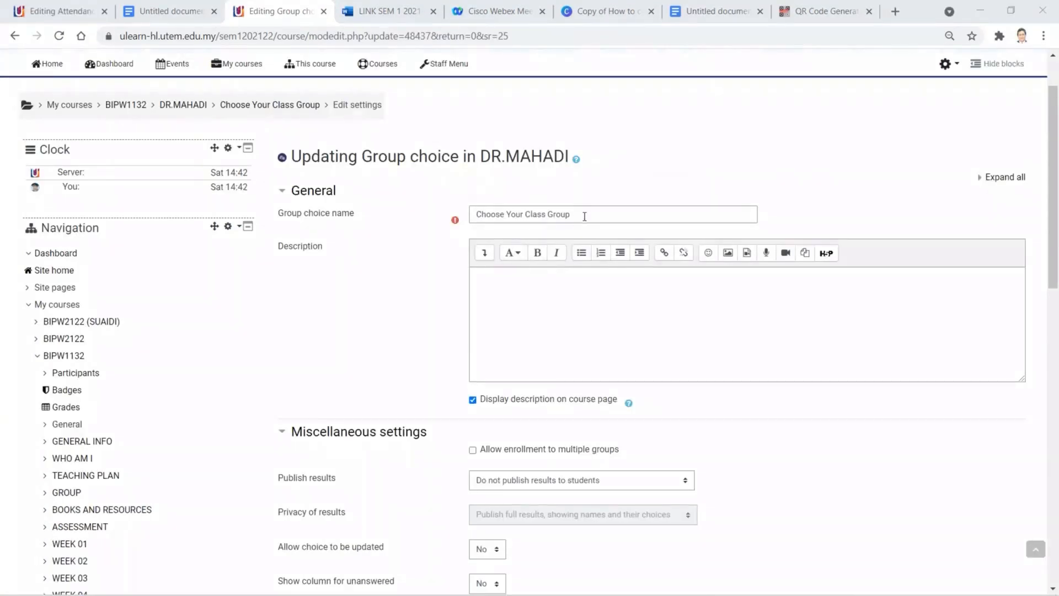
- Look over the description and results-publishing options, leaving them unchanged
left_click(517, 304)
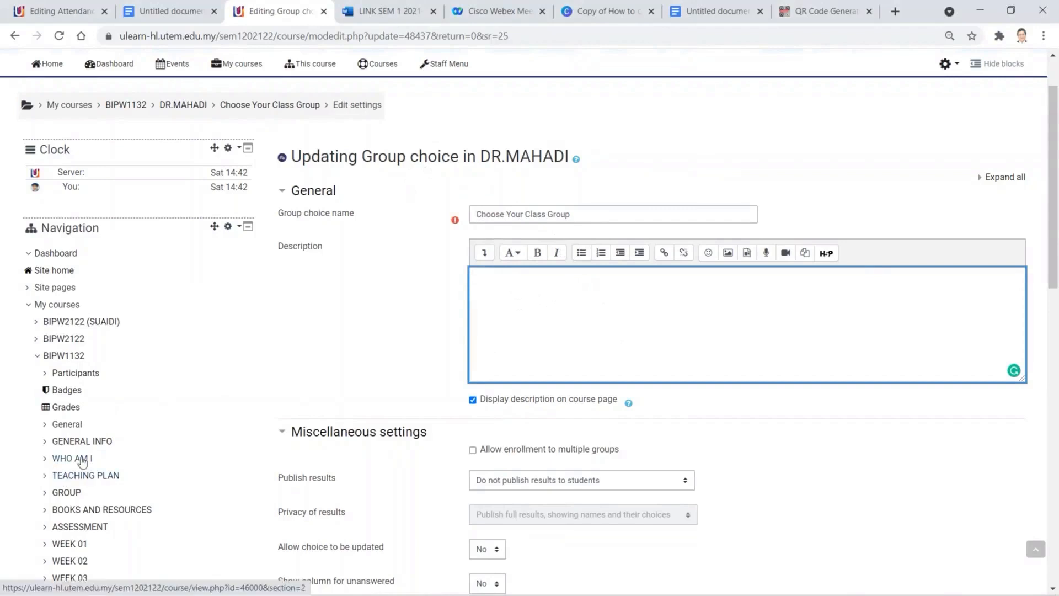
scroll(81, 465, "down", 1)
scroll(83, 466, "down", 8)
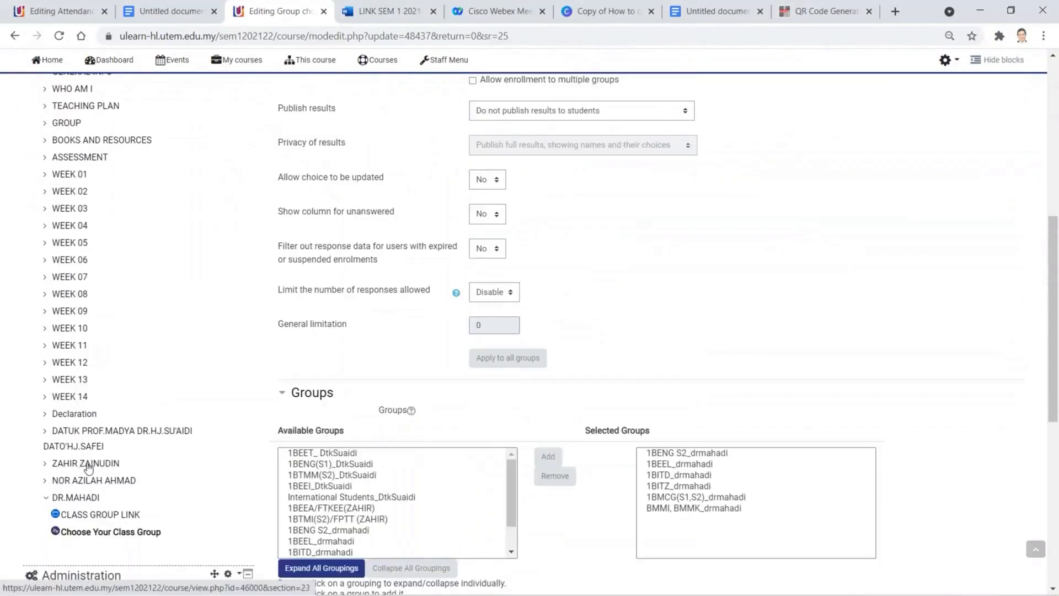
scroll(87, 468, "down", 3)
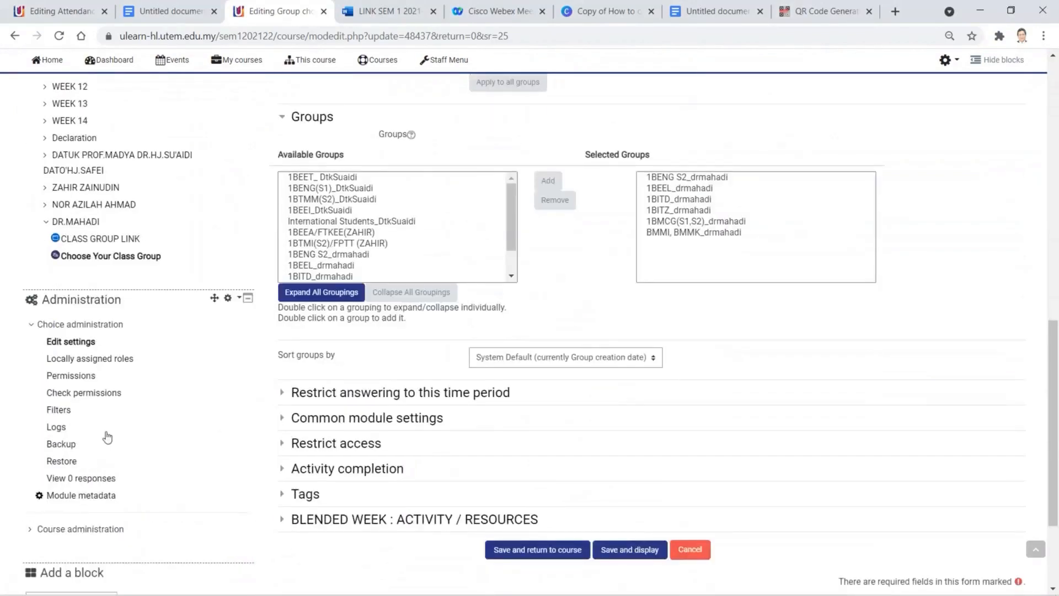
scroll(144, 432, "up", 10)
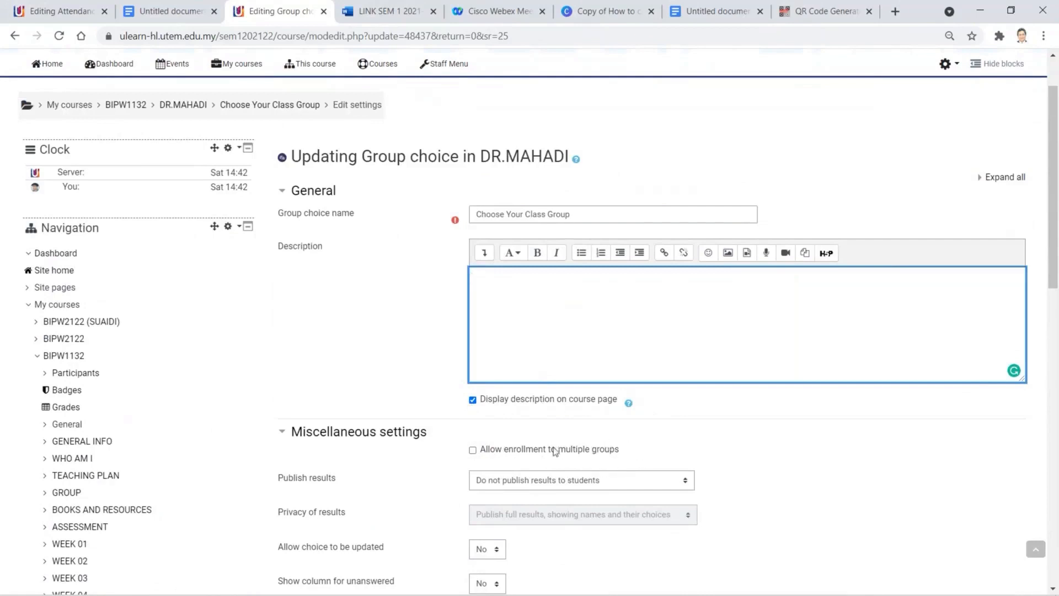
scroll(652, 444, "down", 5)
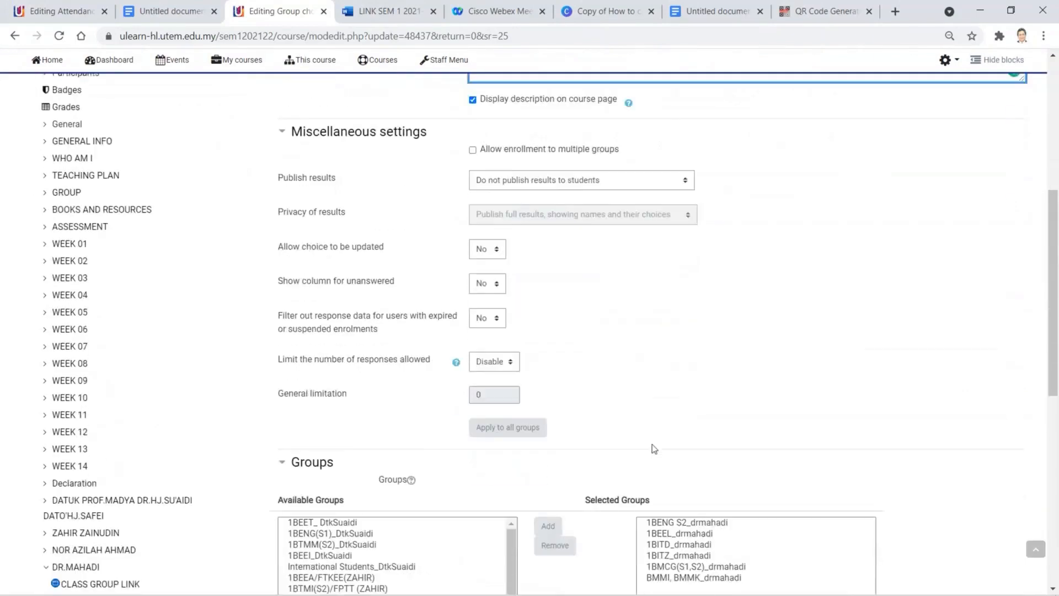
scroll(548, 226, "up", 1)
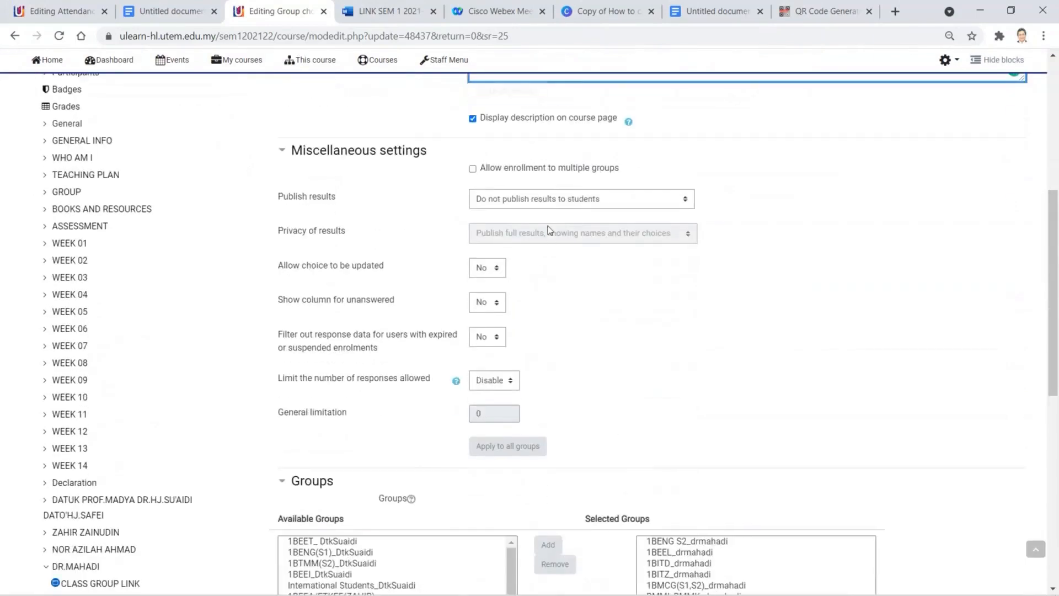
left_click(613, 200)
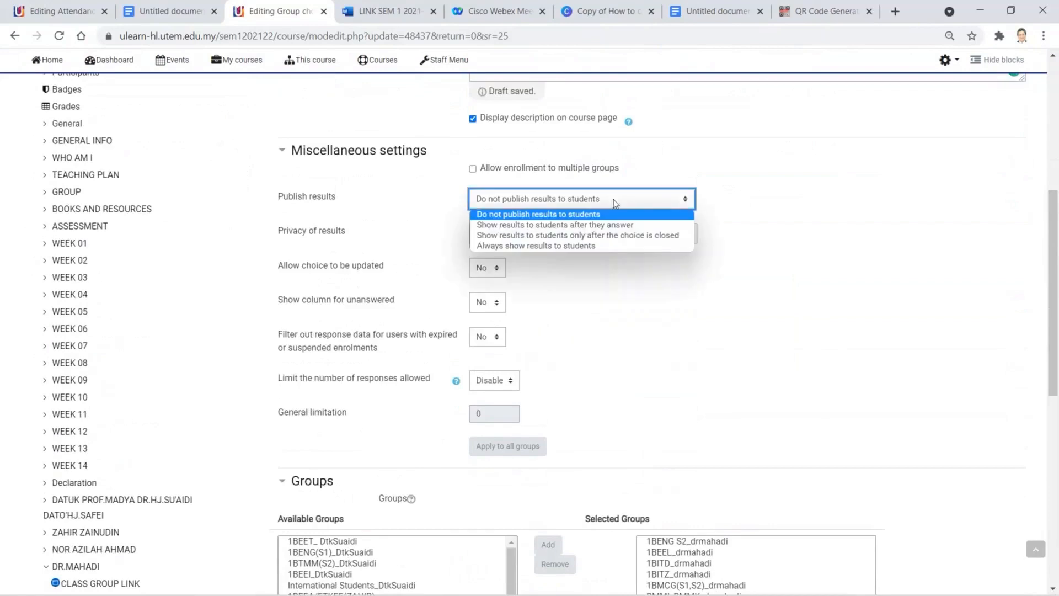
left_click(614, 200)
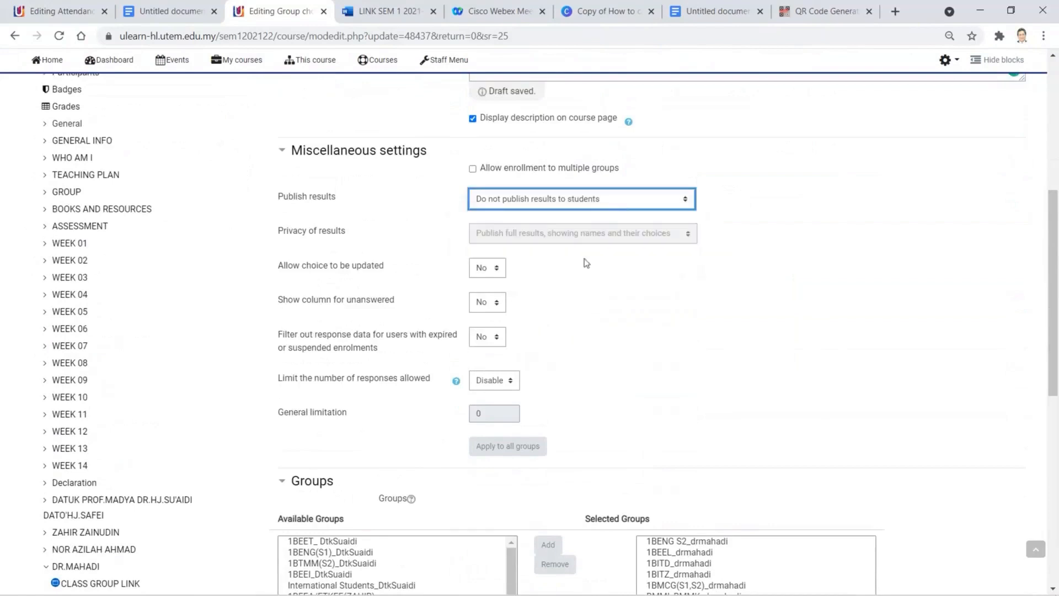
scroll(593, 371, "down", 1)
scroll(594, 370, "down", 3)
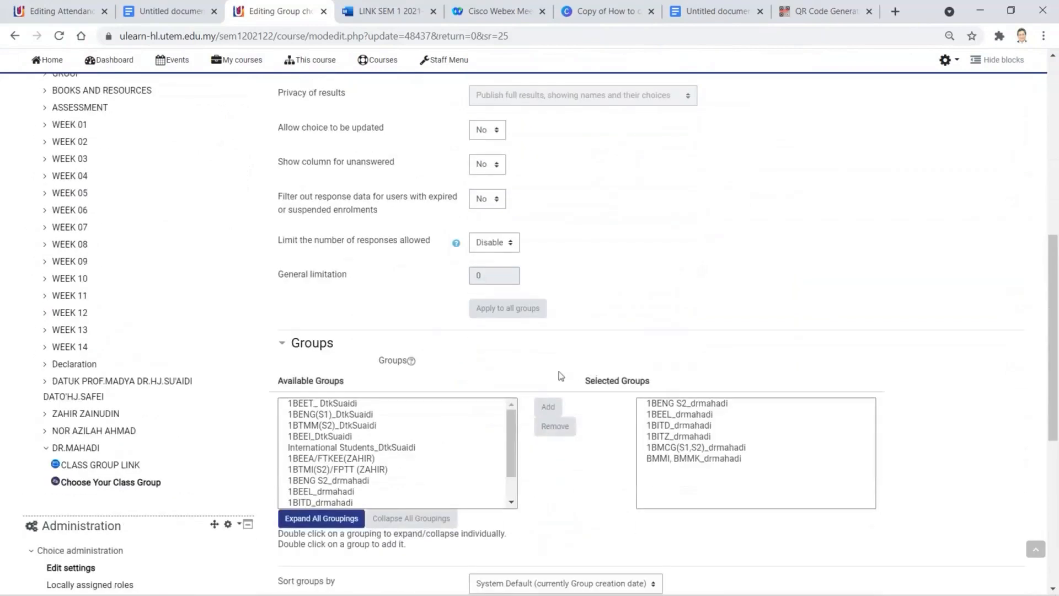
scroll(560, 375, "down", 2)
scroll(368, 358, "down", 1)
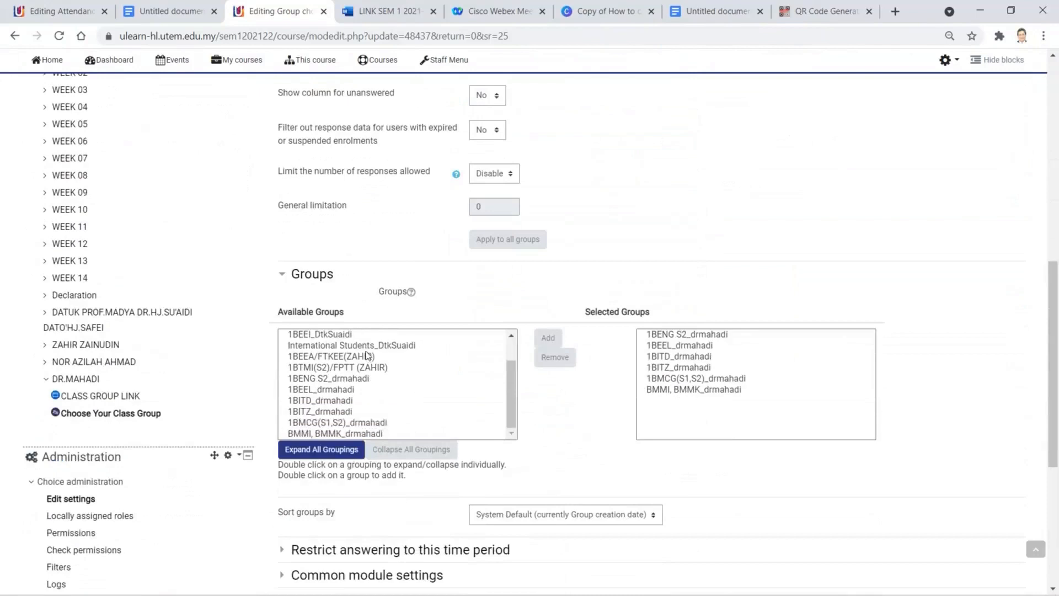
scroll(398, 364, "down", 2)
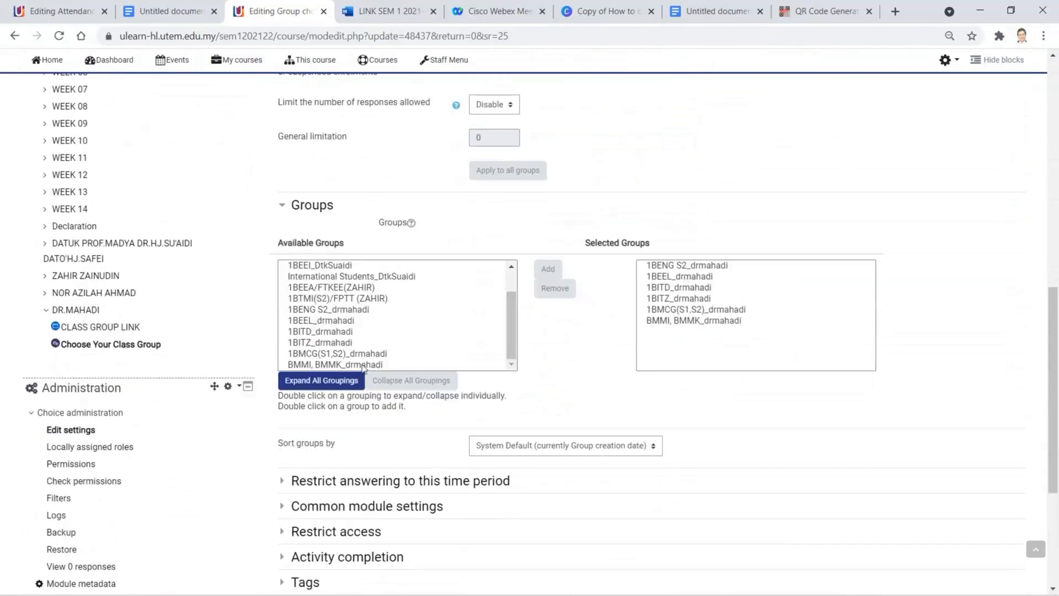
- Empty Selected Groups by removing 1BENG S2, 1BEEL, 1BITD, 1BITZ, 1BMCG(S1,S2) and BMMI, BMMK
left_click(404, 360)
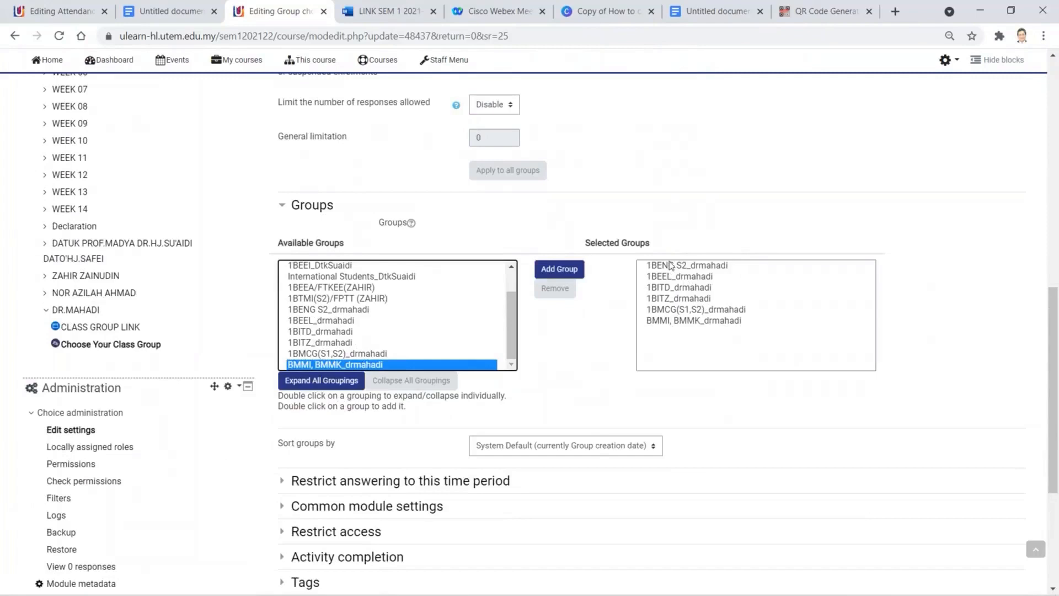
left_click(670, 266)
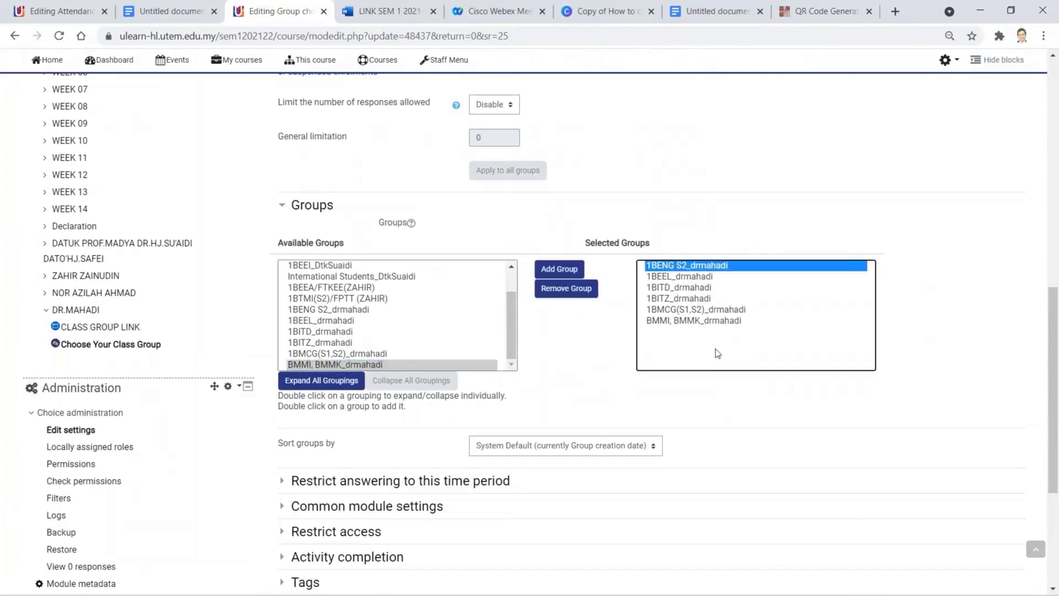
left_click(568, 289)
left_click(654, 265)
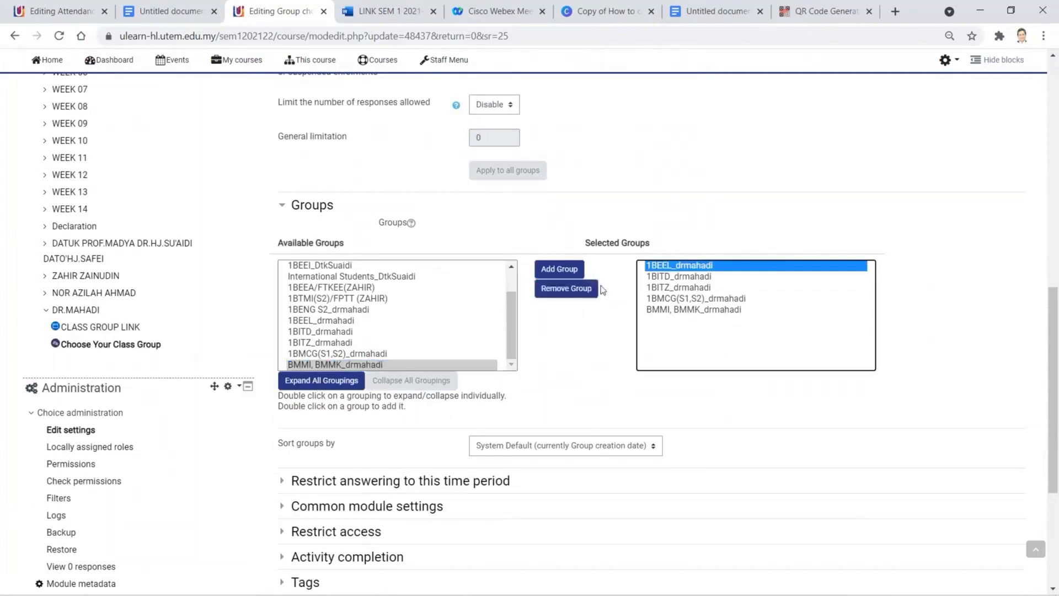
left_click(590, 289)
left_click(665, 267)
left_click(591, 295)
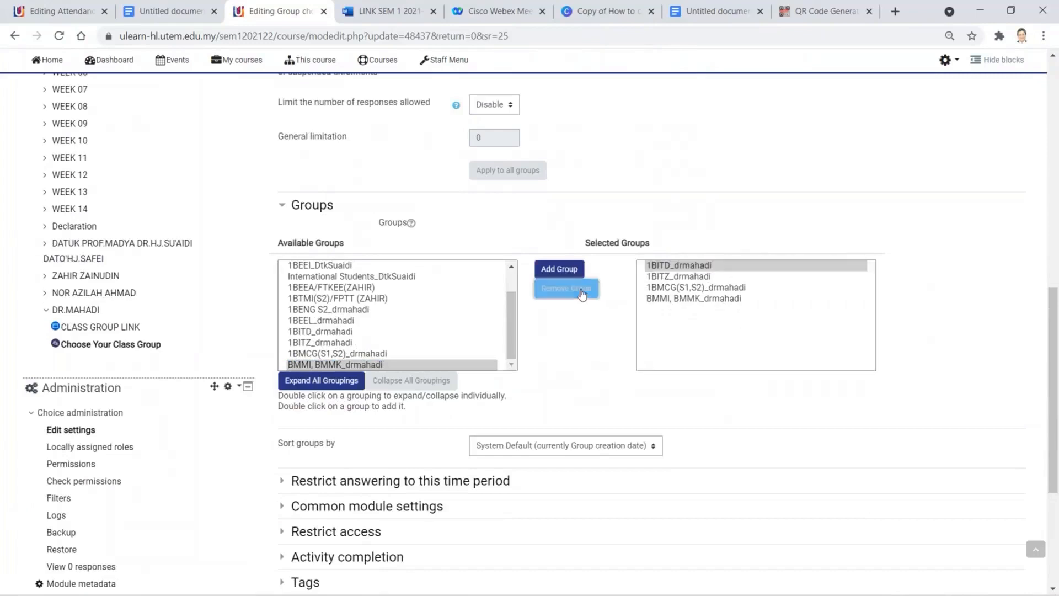
left_click(674, 266)
left_click(576, 290)
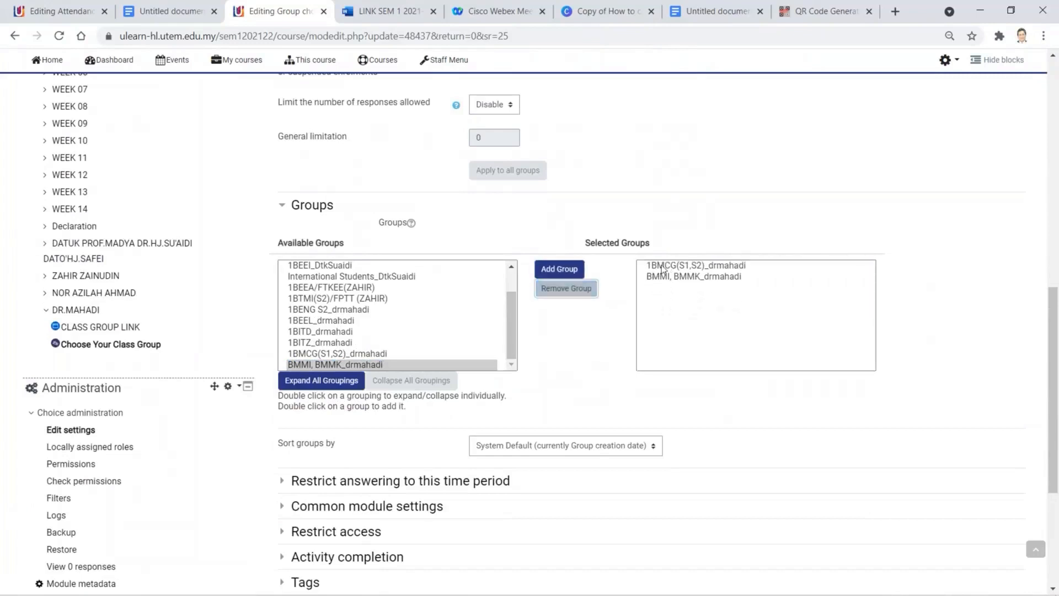
left_click(653, 266)
left_click(587, 293)
left_click(669, 267)
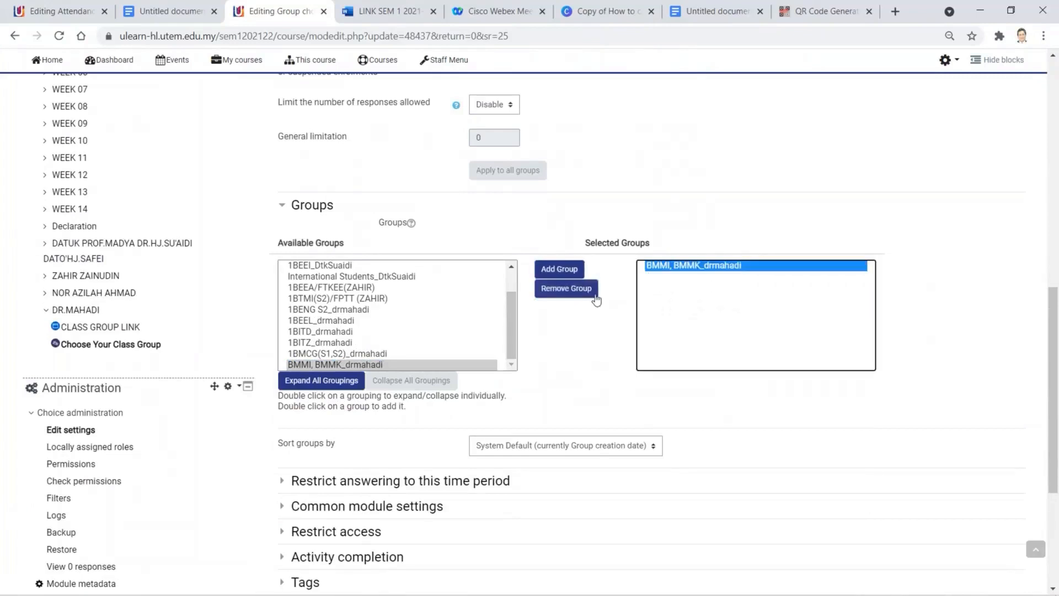
left_click(561, 288)
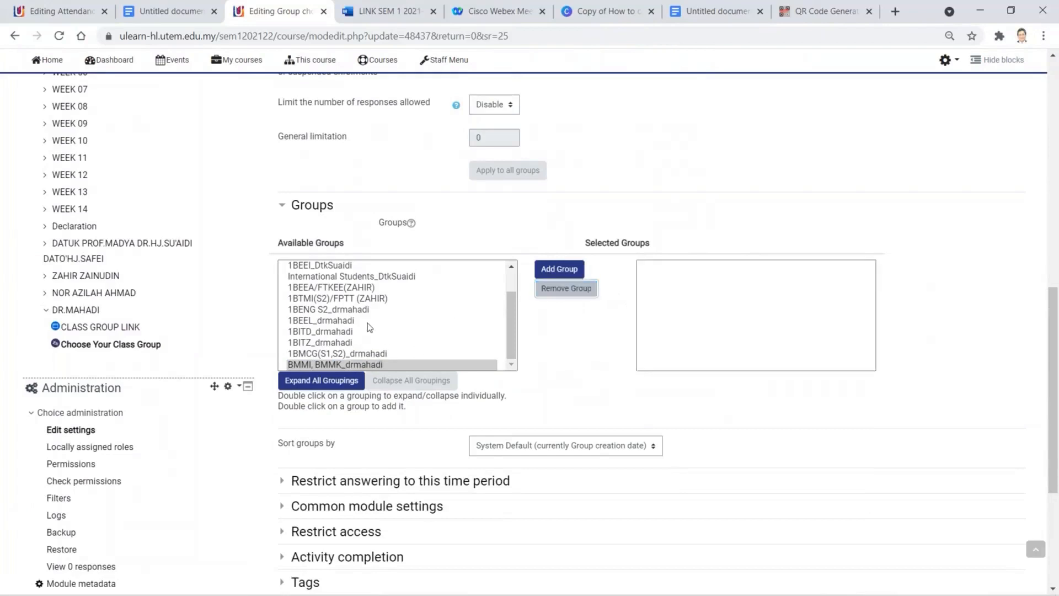
- Re-add 1BENG S2, 1BEEL, 1BITD, 1BITZ, 1BMCG(S1,S2) and BMMI, BMMK, then save
scroll(372, 320, "up", 5)
scroll(372, 324, "down", 1)
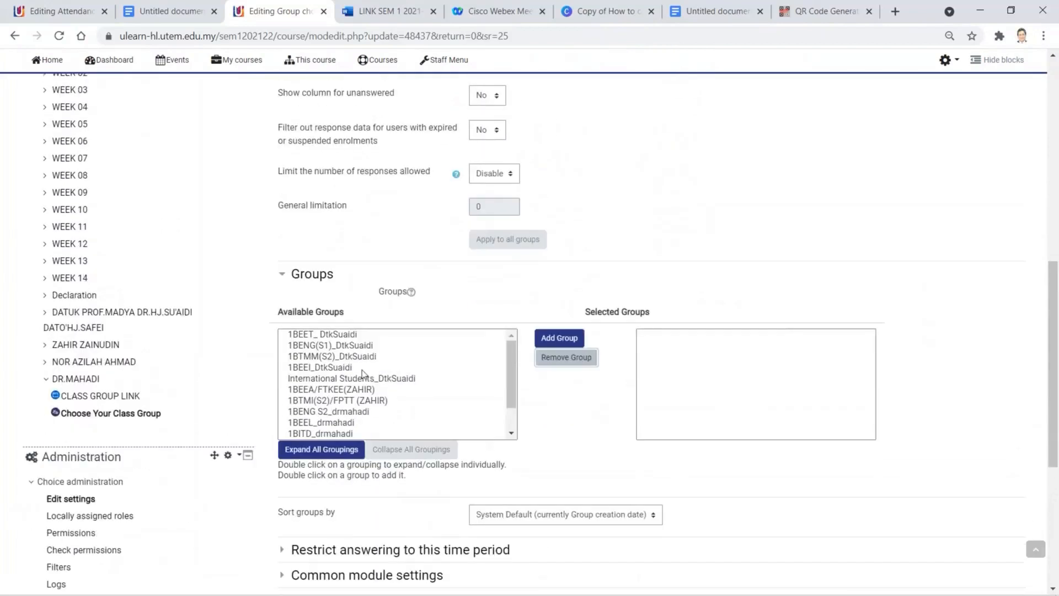
scroll(362, 369, "down", 2)
left_click(362, 380)
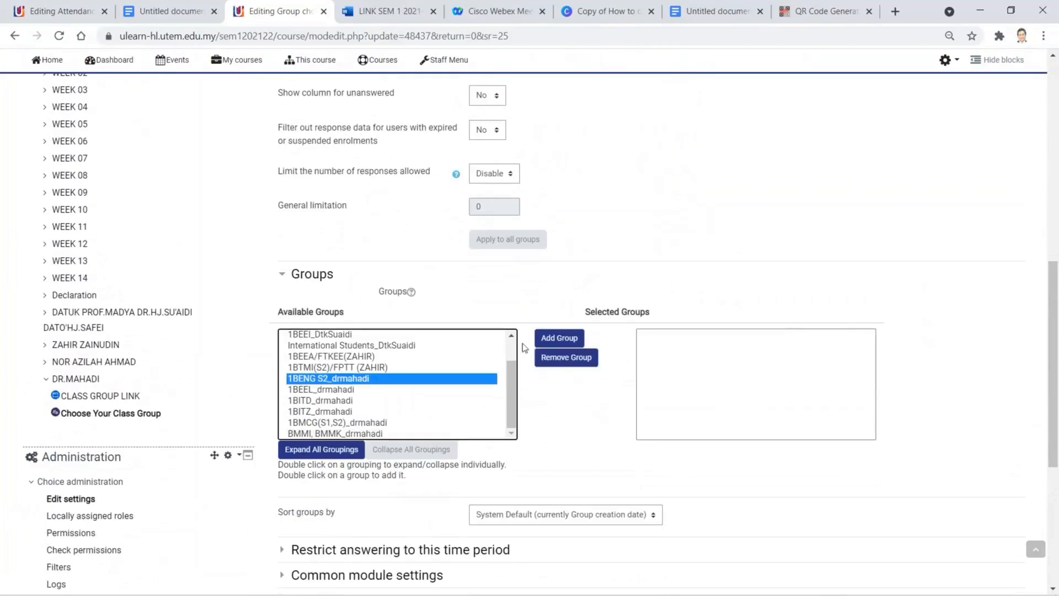
left_click(568, 339)
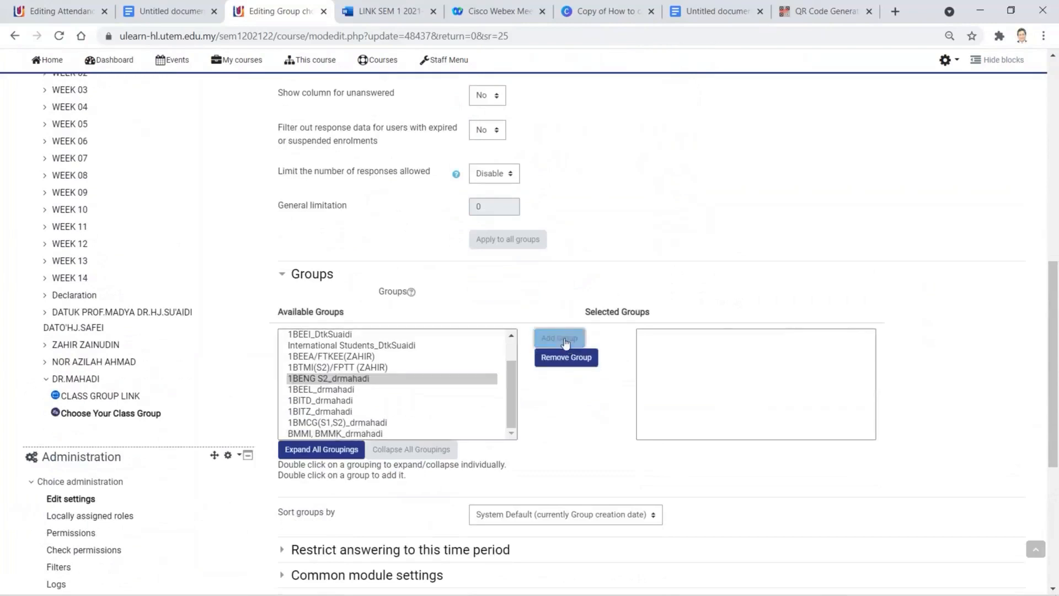
left_click(359, 390)
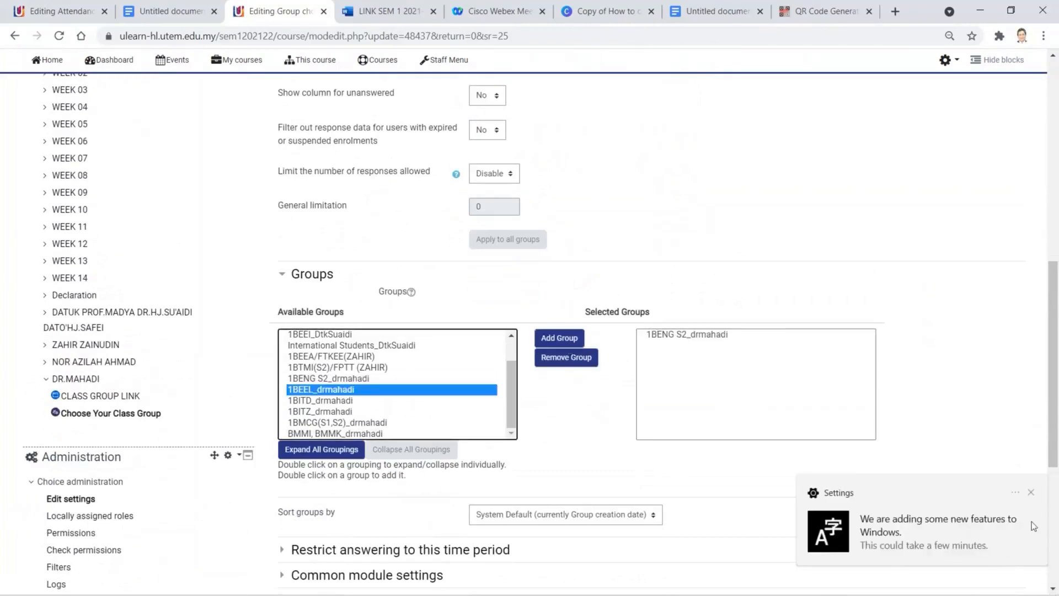
left_click(1031, 492)
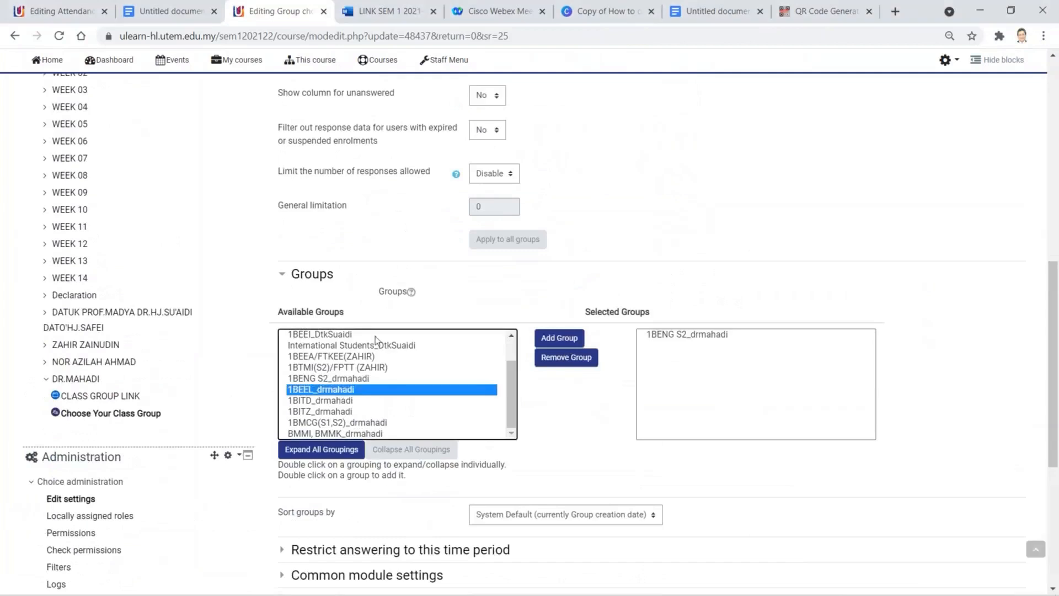
left_click(559, 337)
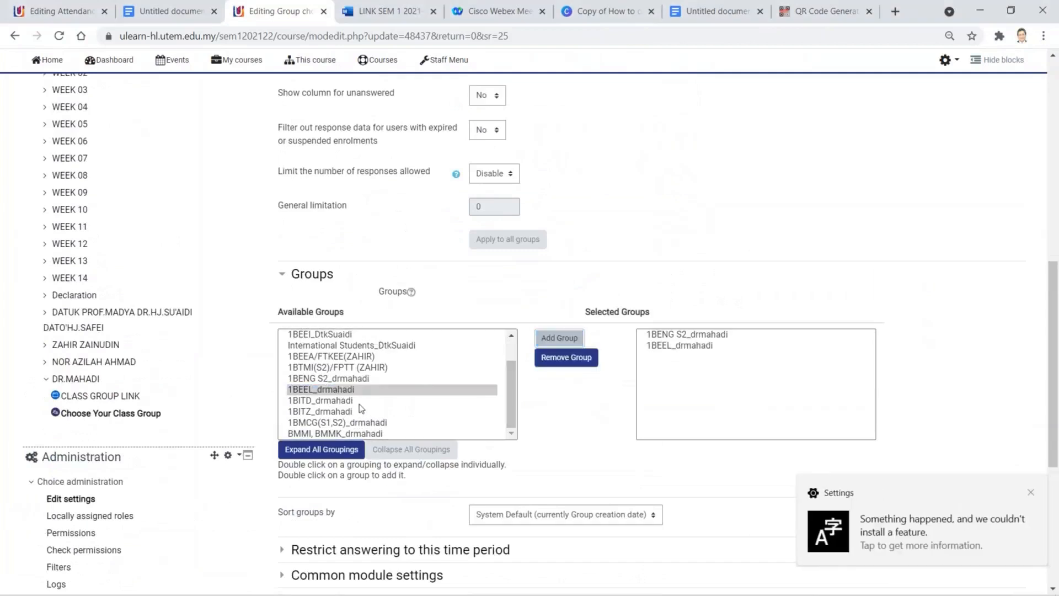
left_click(362, 401)
left_click(576, 342)
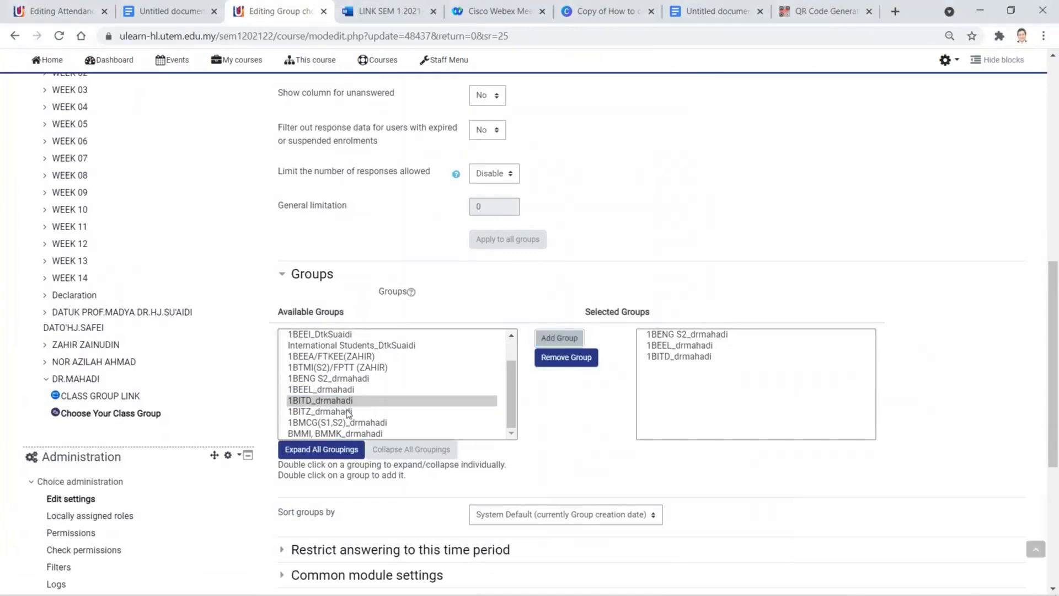
left_click(381, 411)
left_click(558, 342)
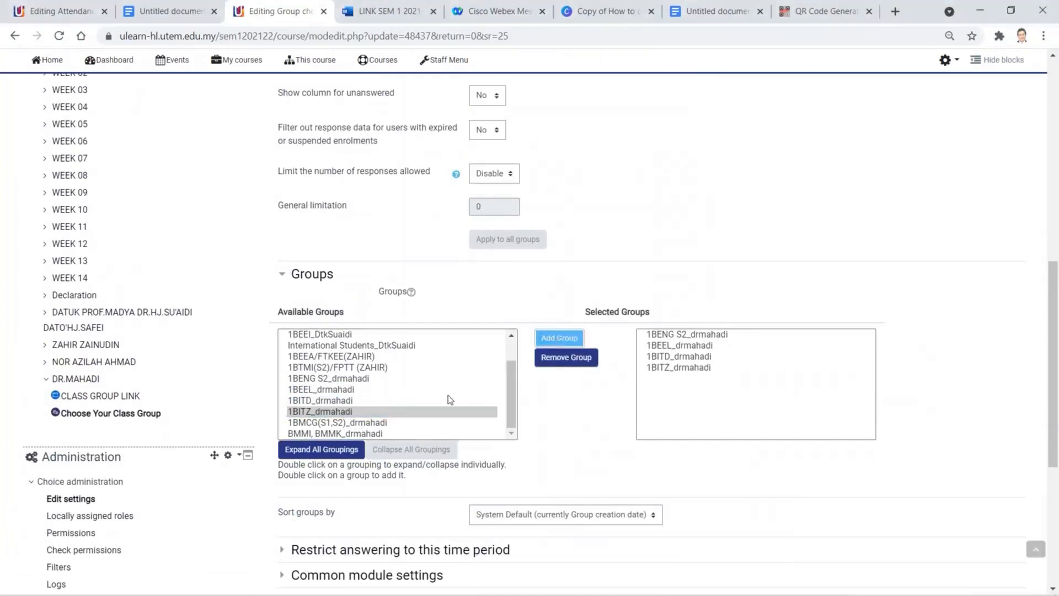
left_click(401, 423)
left_click(571, 340)
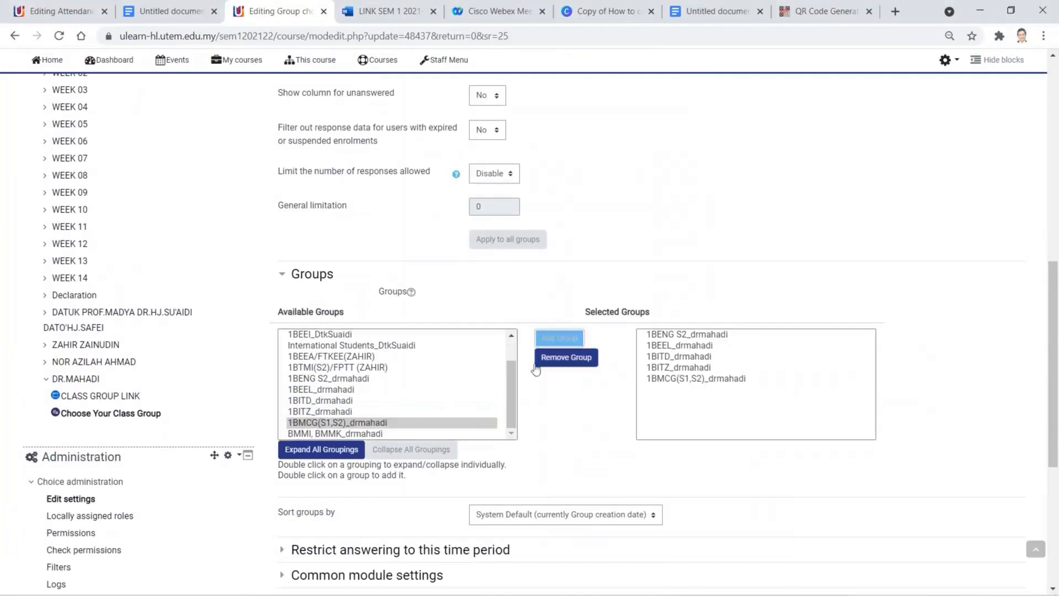
left_click(424, 434)
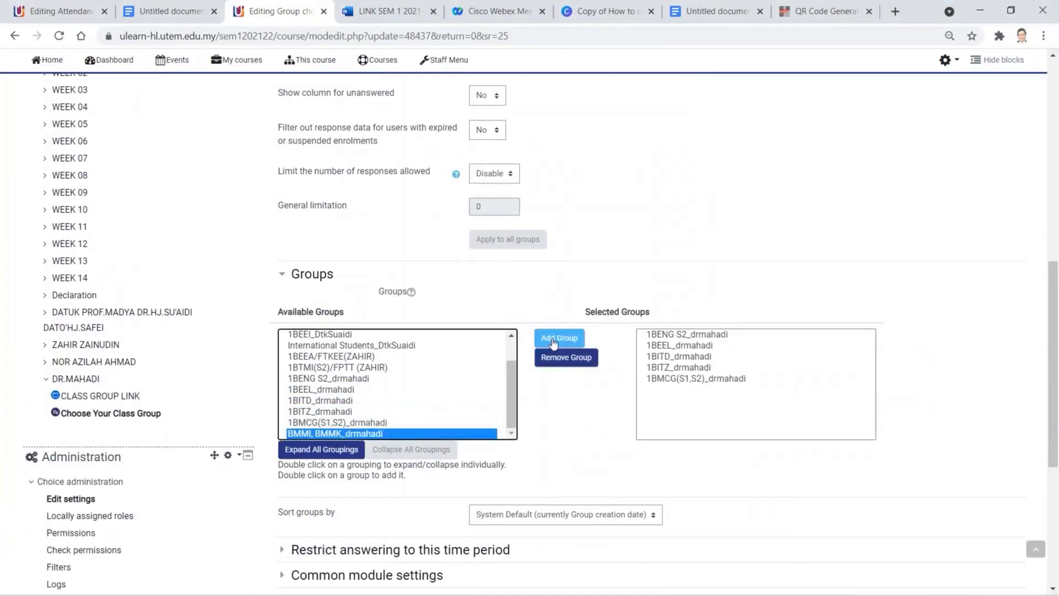
left_click(548, 340)
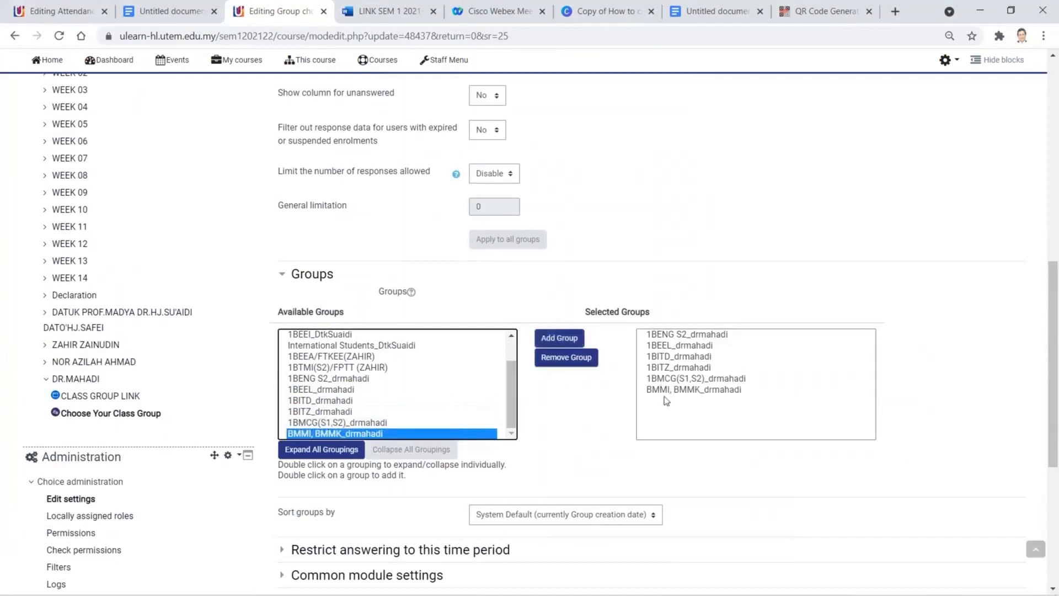
scroll(625, 348, "down", 4)
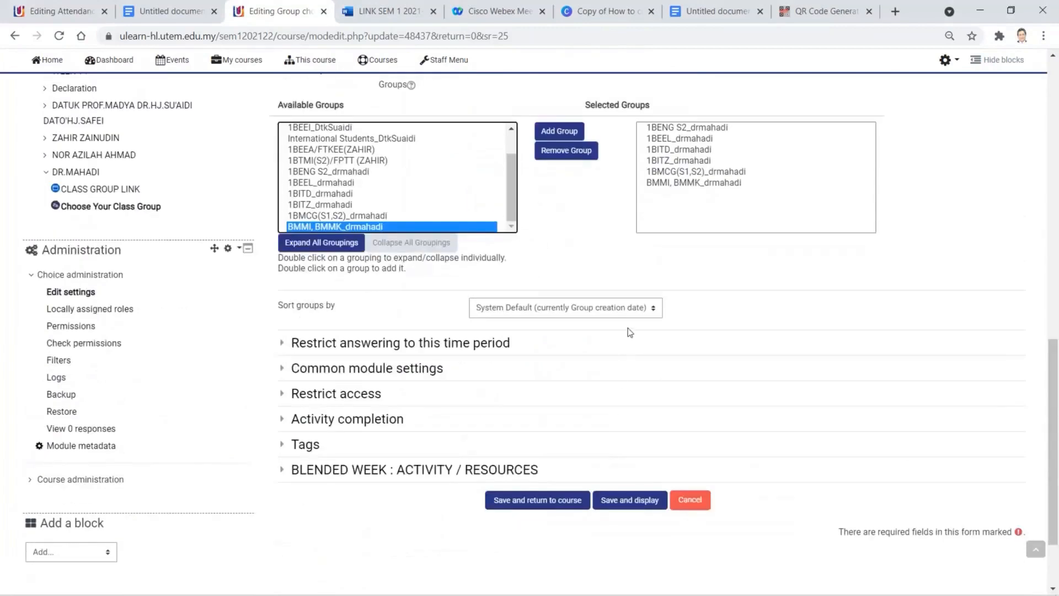
left_click(538, 503)
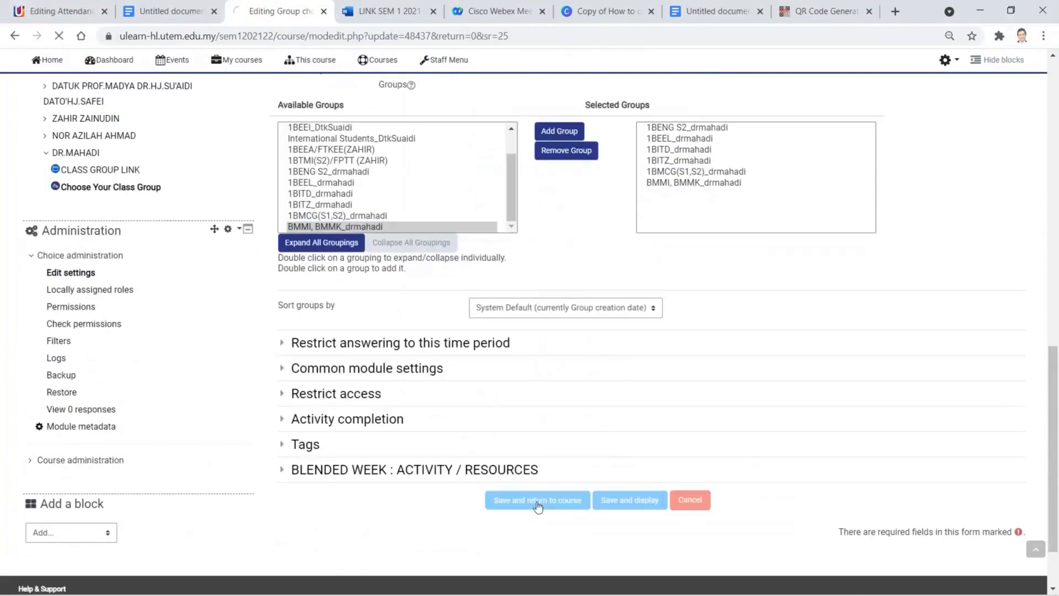
- Add a new Attendance activity under the GROUP and ATTENDANCE label
scroll(600, 436, "down", 12)
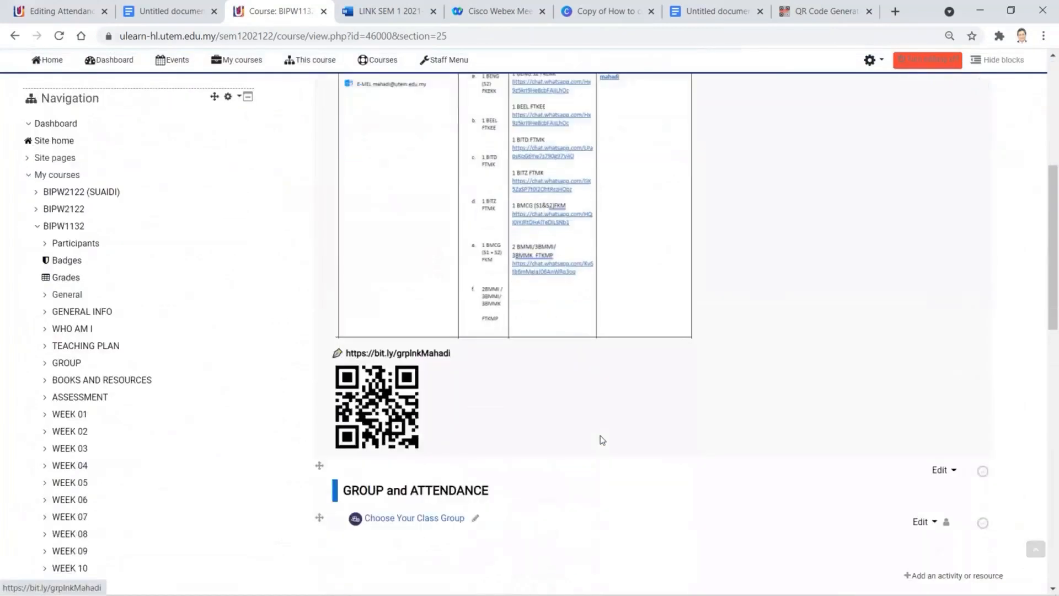
scroll(600, 437, "up", 2)
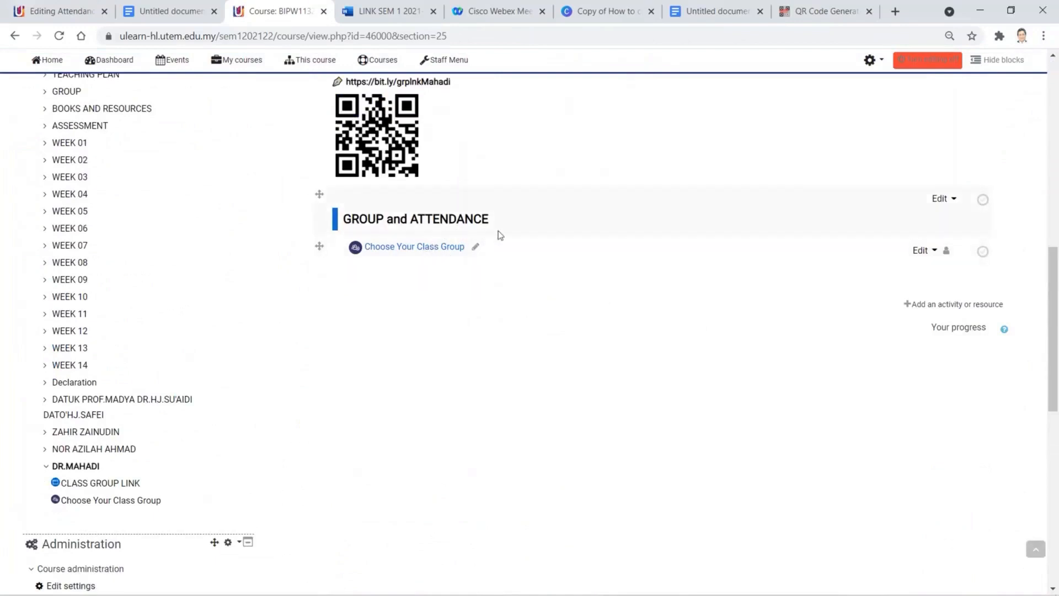
left_click(975, 307)
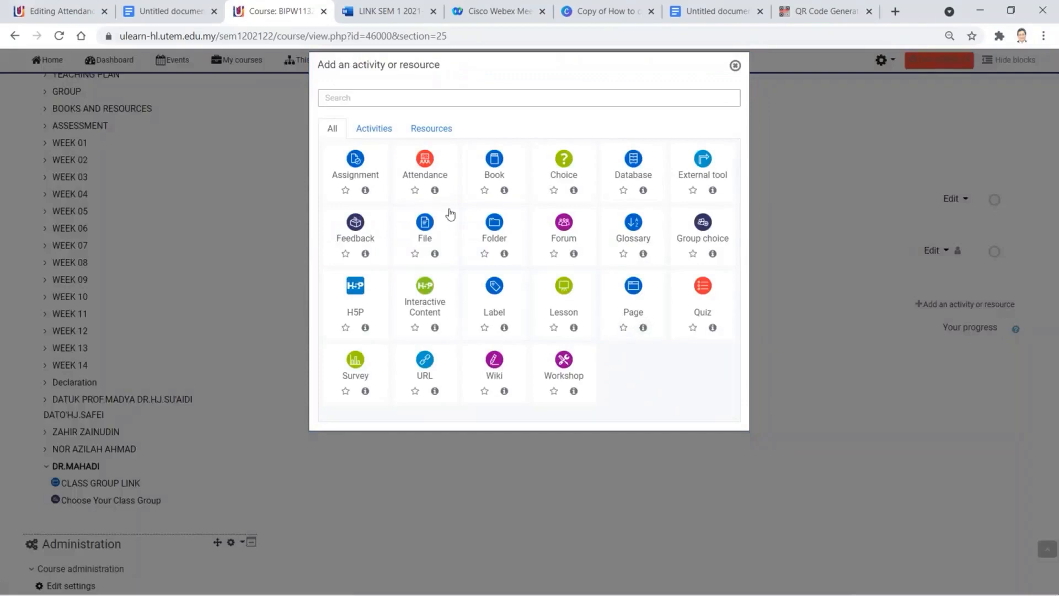
left_click(428, 161)
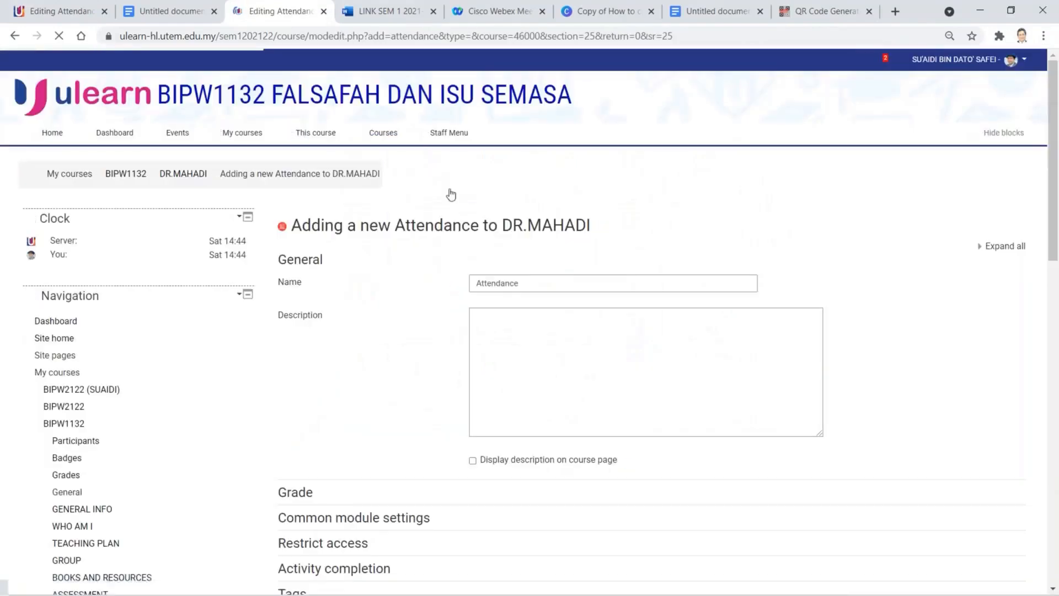
- Check the class list in the Untitled document, then replace the default Attendance name with '1BIT'
double_click(506, 283)
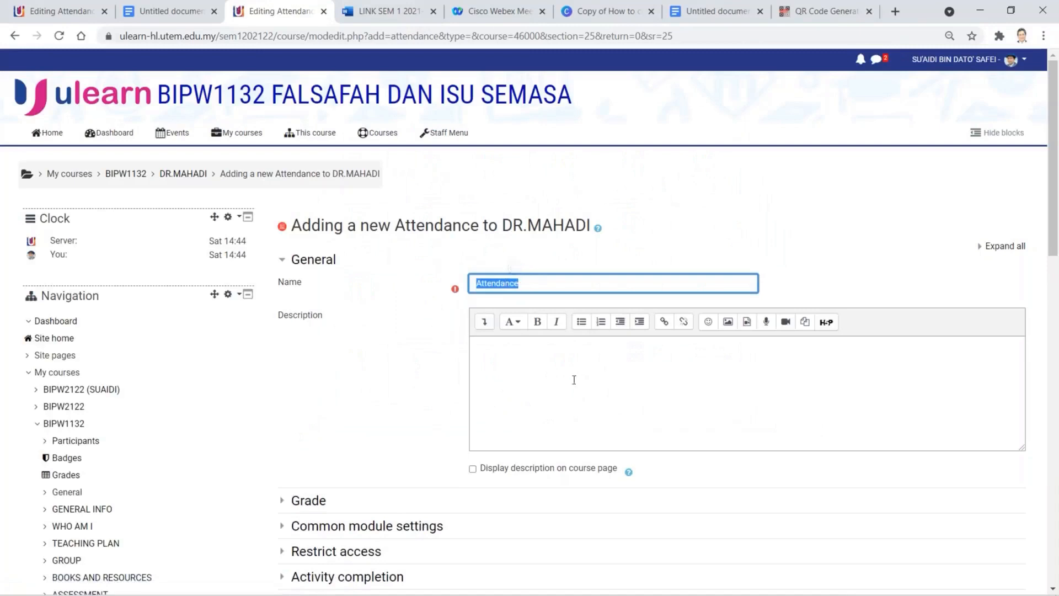
left_click(157, 17)
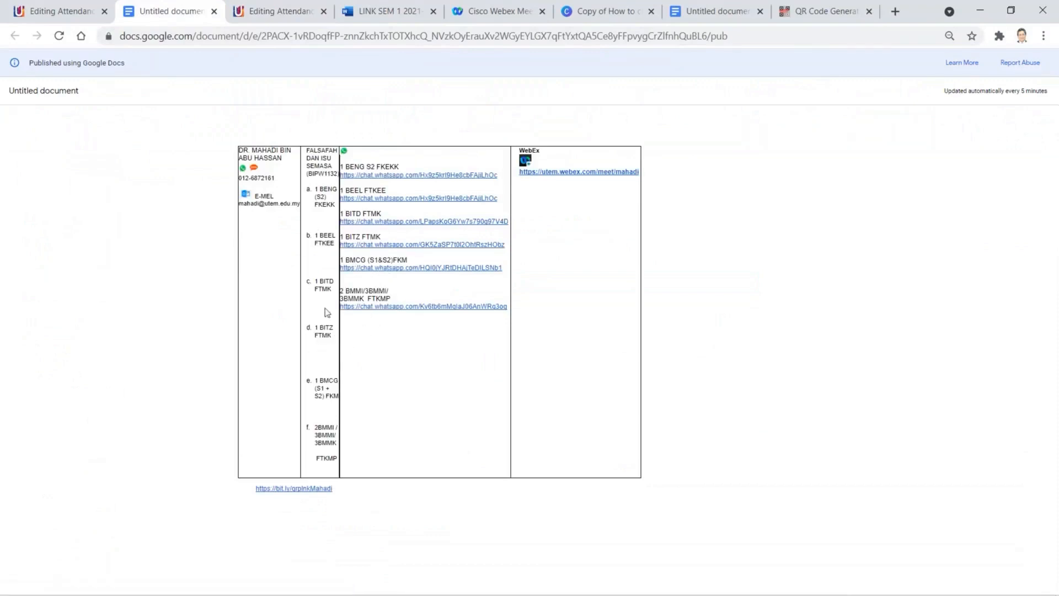
left_click(290, 12)
type("1")
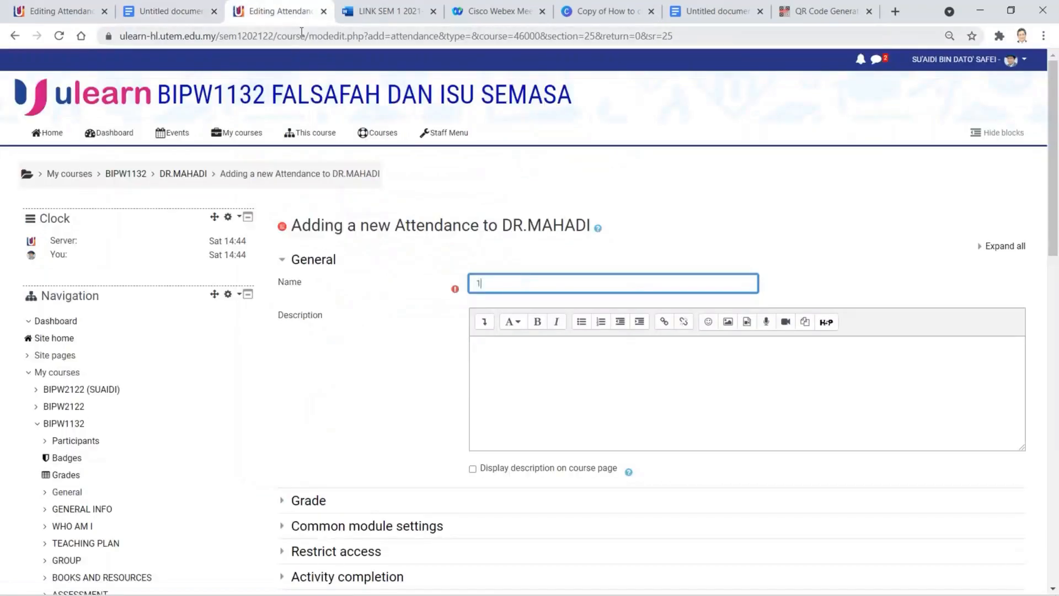
type("BITD")
mouse_move(165, 589)
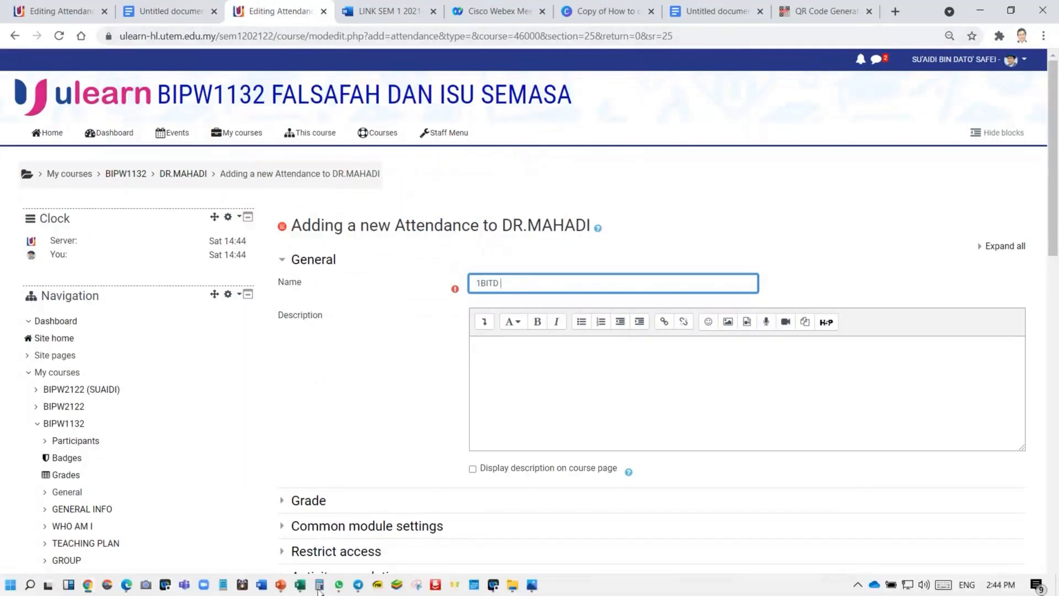
mouse_move(311, 589)
- Look up the Tuesday 8.00 1 BITD slot in Excel's MAHADI timetable, then return to ulearn
left_click(301, 589)
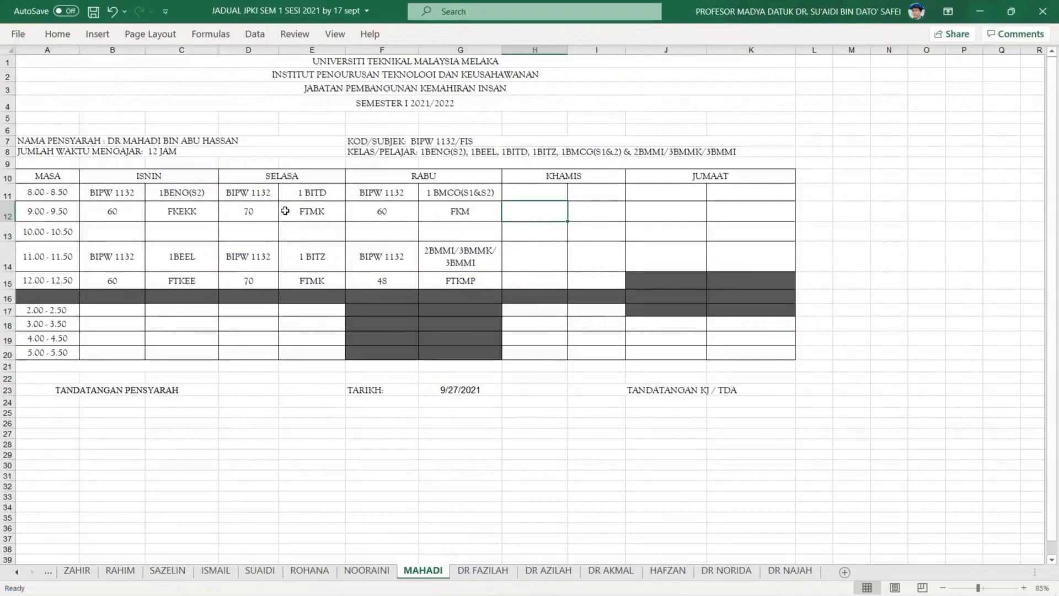
mouse_move(61, 594)
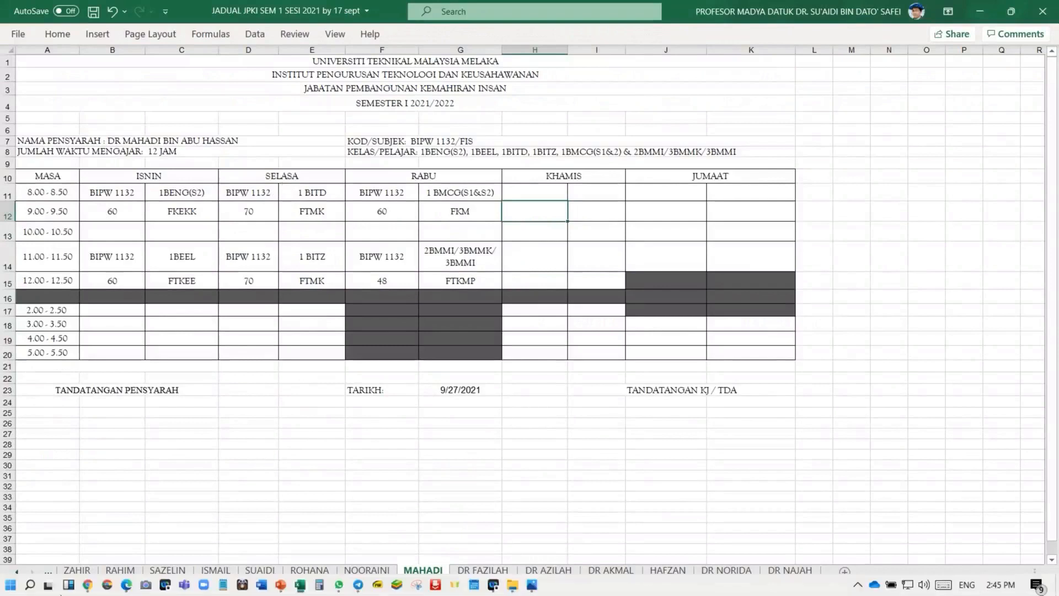
left_click(91, 589)
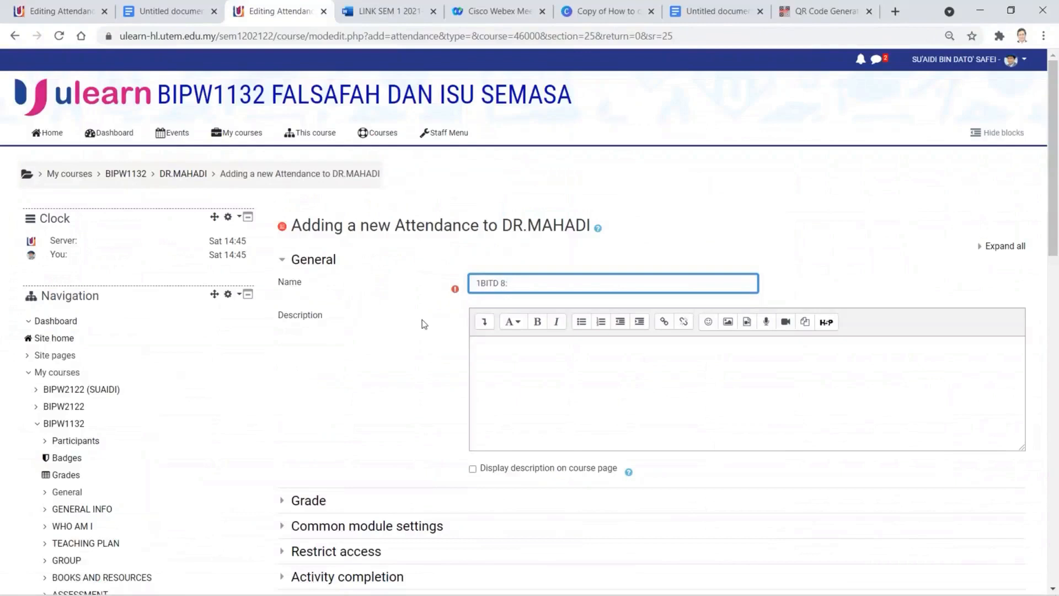
- Complete the name '1BITD 8:00-9:50 TUES', display the description, and set Grade Type to None
type("00-9:50 TUES")
left_click(473, 472)
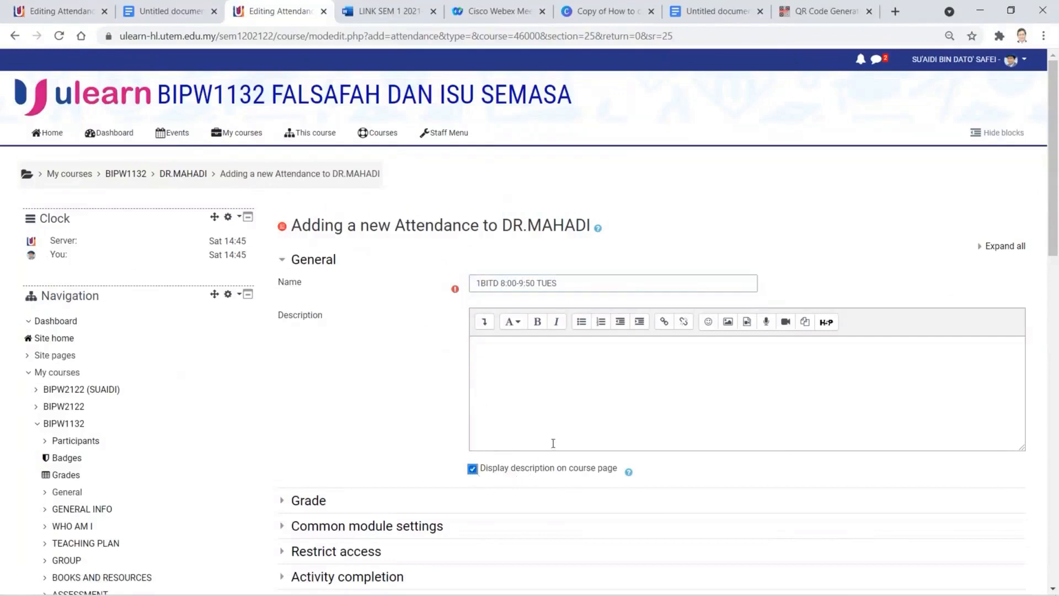
scroll(553, 443, "down", 3)
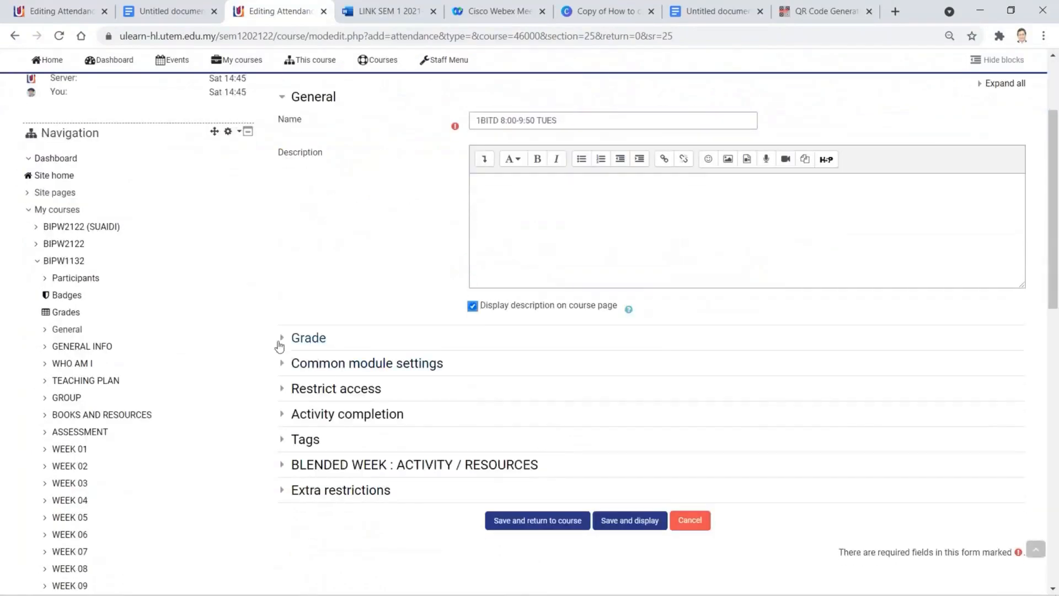
left_click(281, 342)
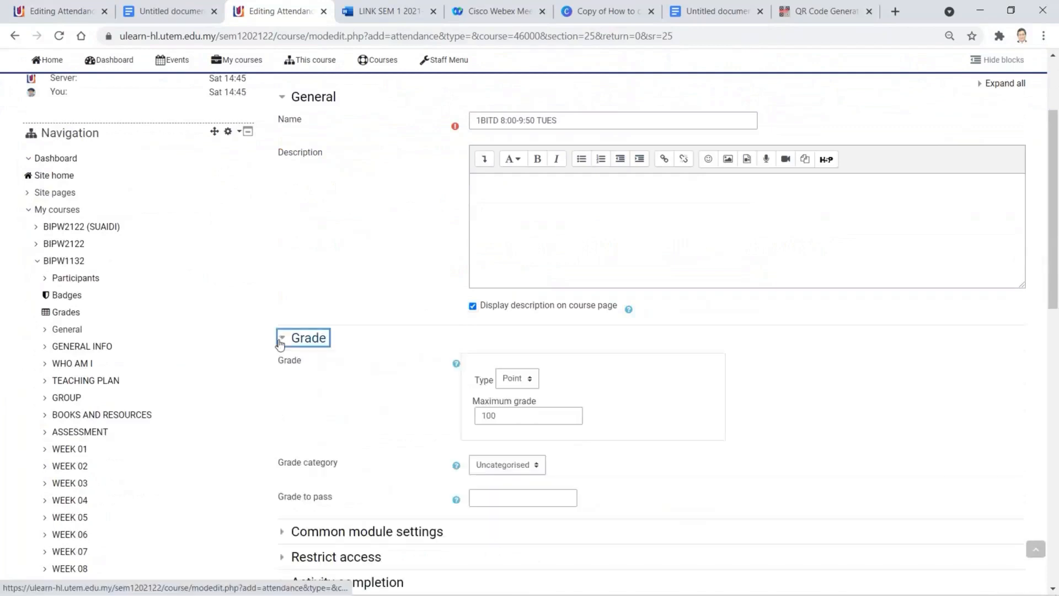
left_click(519, 381)
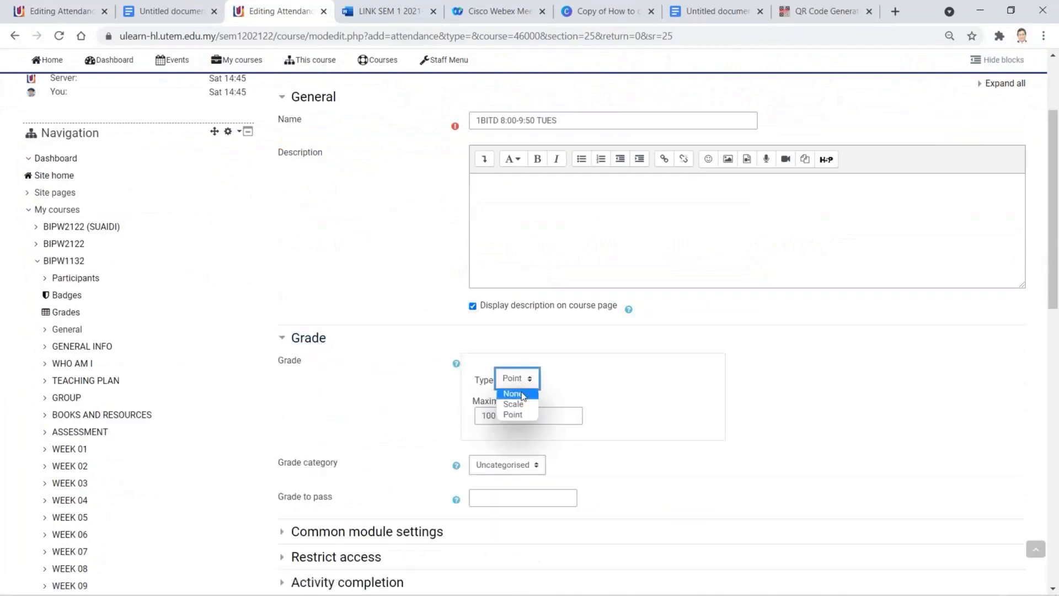
left_click(513, 393)
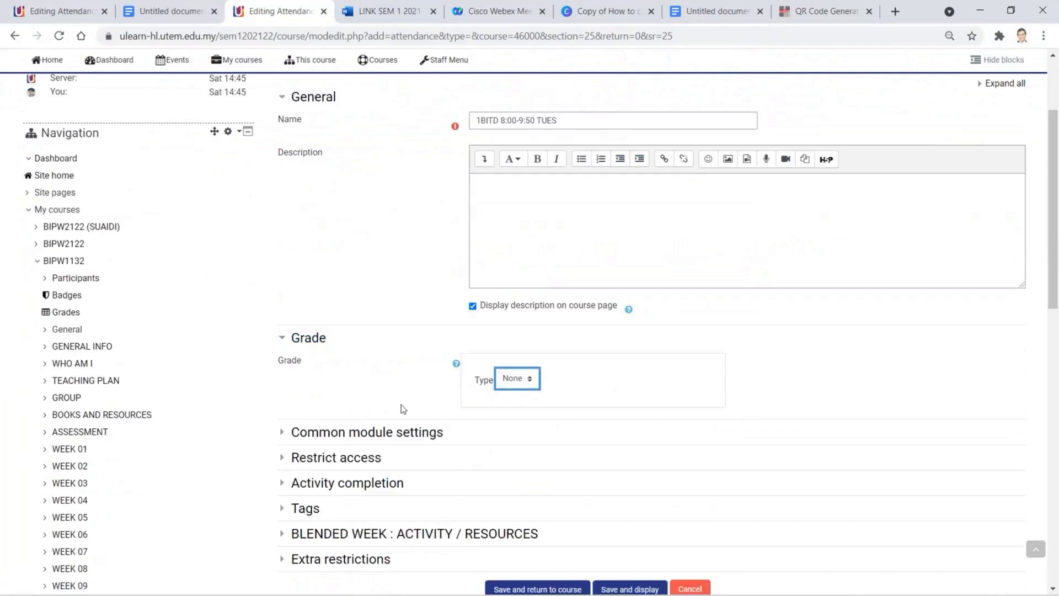
- Set Group mode to Separate groups, keeping grouping as None
left_click(284, 433)
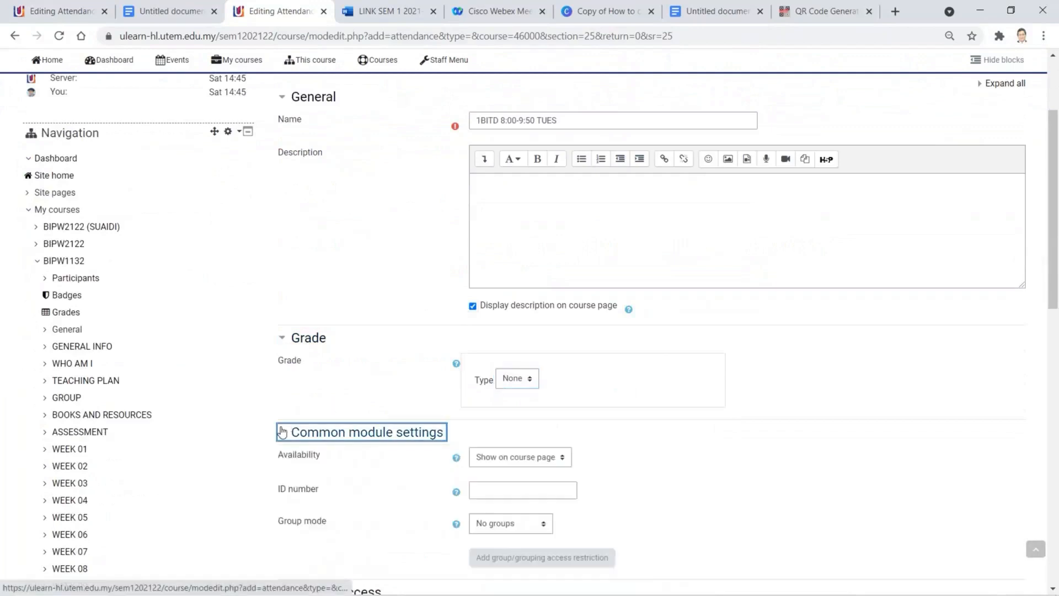
scroll(360, 440, "down", 3)
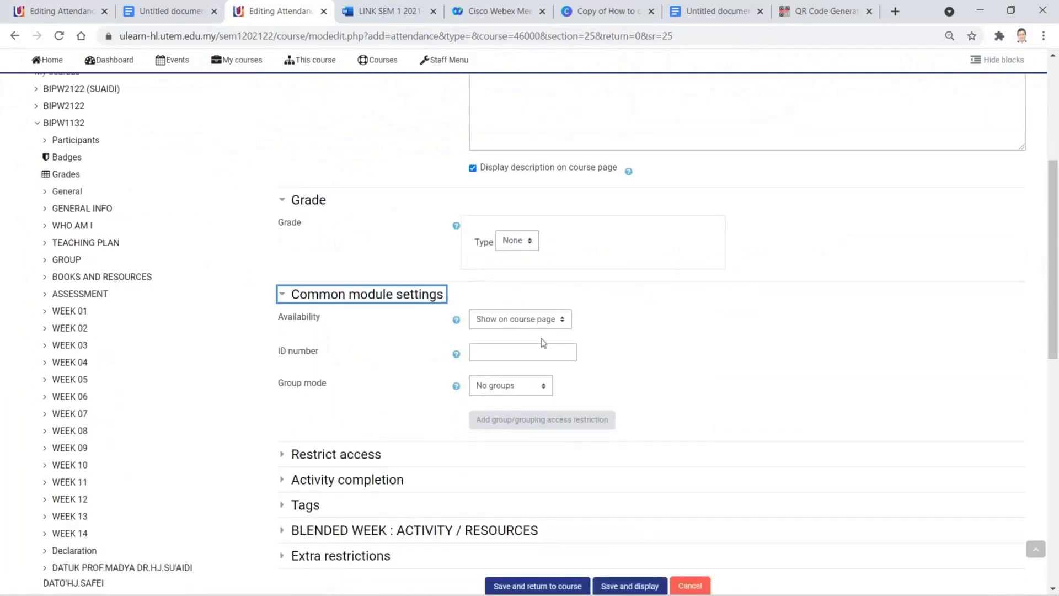
left_click(541, 392)
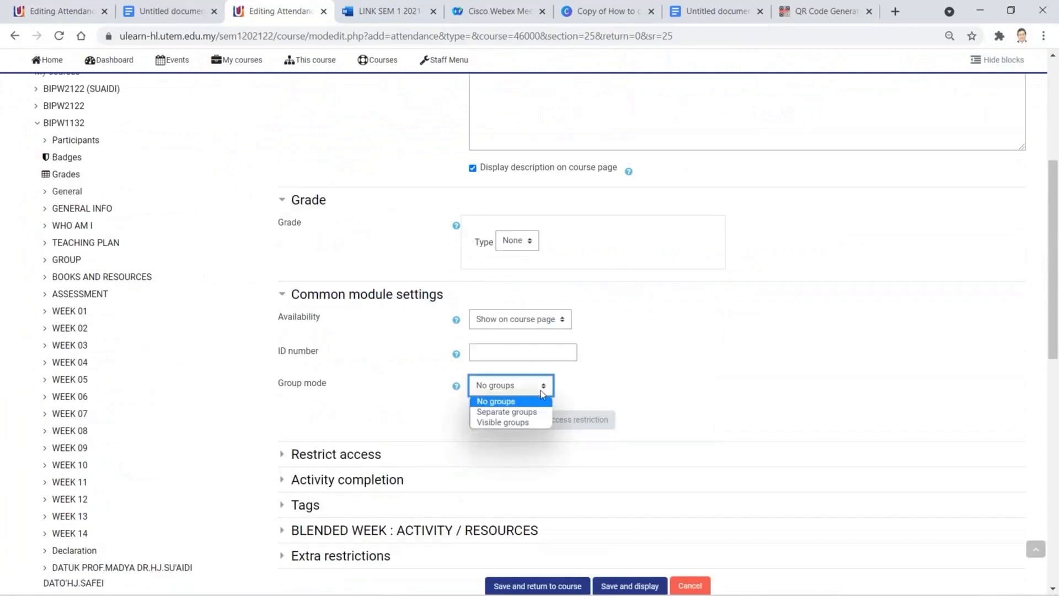
left_click(541, 413)
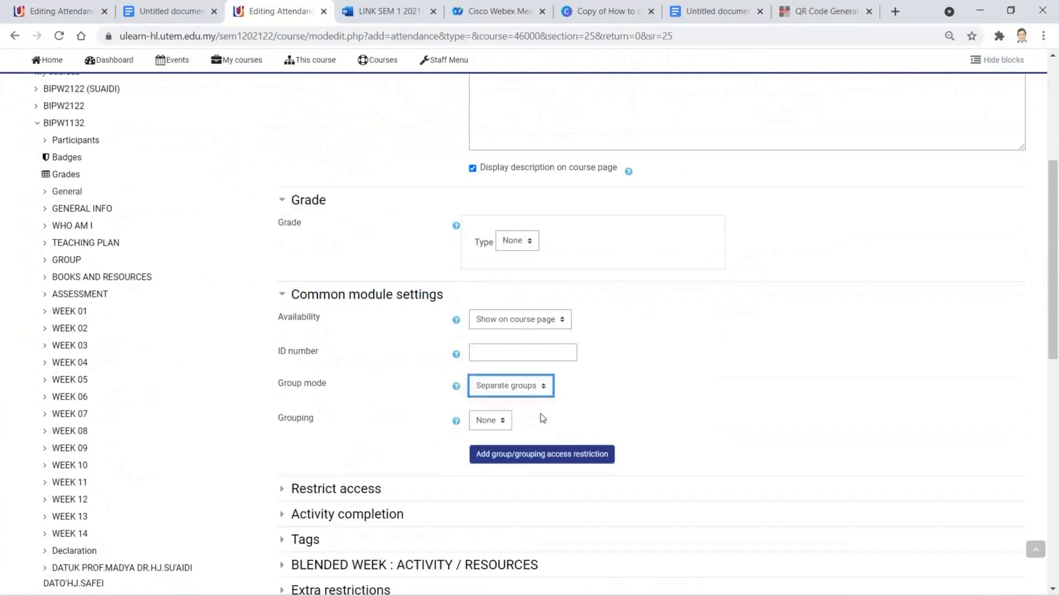
left_click(504, 421)
left_click(632, 418)
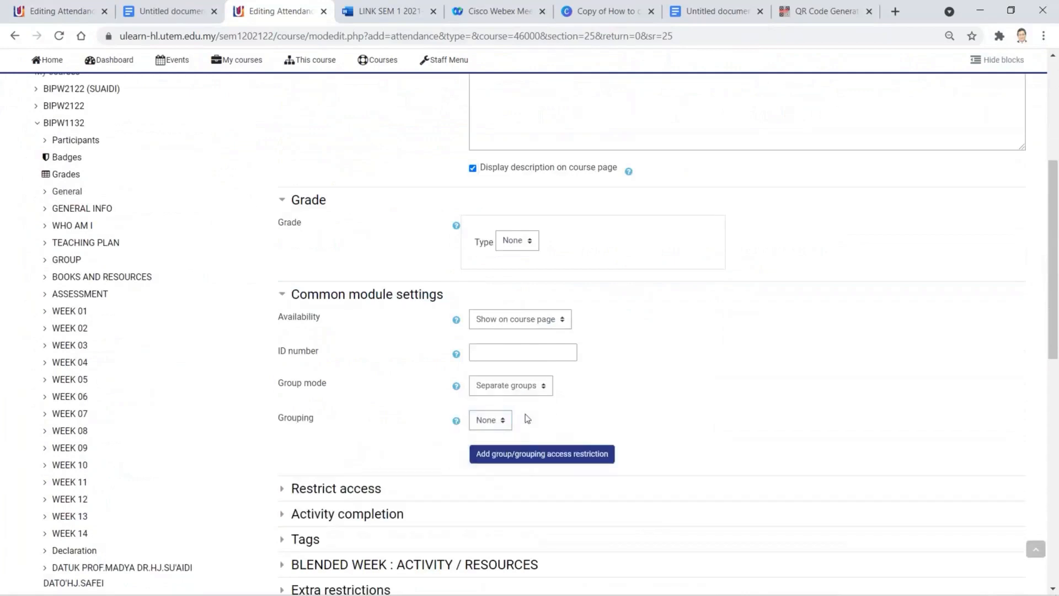
- Restrict access to members of group 1BITD_drmahadi
scroll(323, 442, "down", 1)
scroll(314, 441, "down", 3)
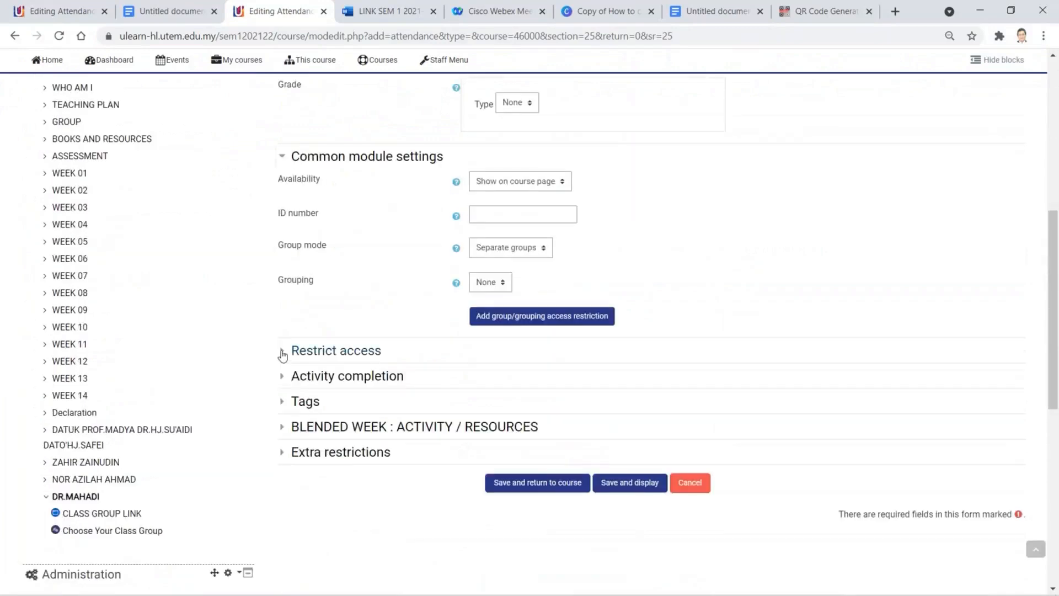
left_click(282, 353)
left_click(513, 408)
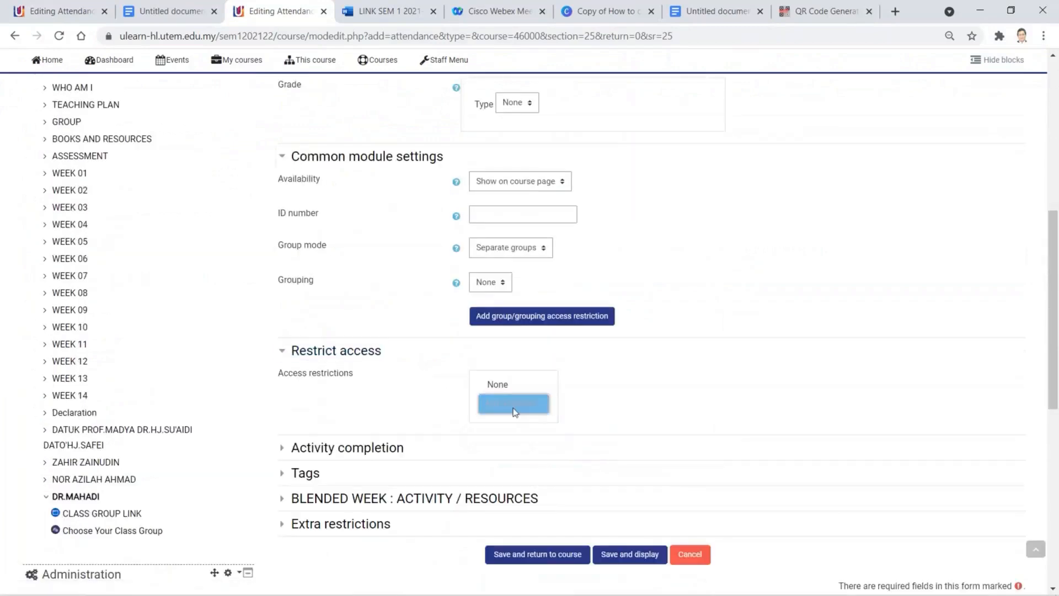
left_click(398, 334)
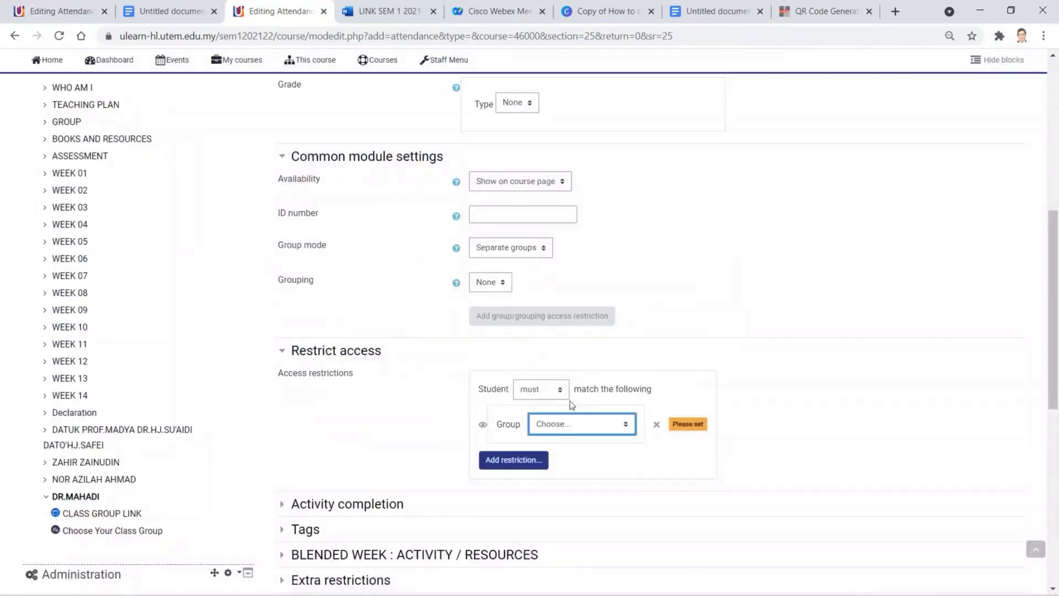
left_click(623, 428)
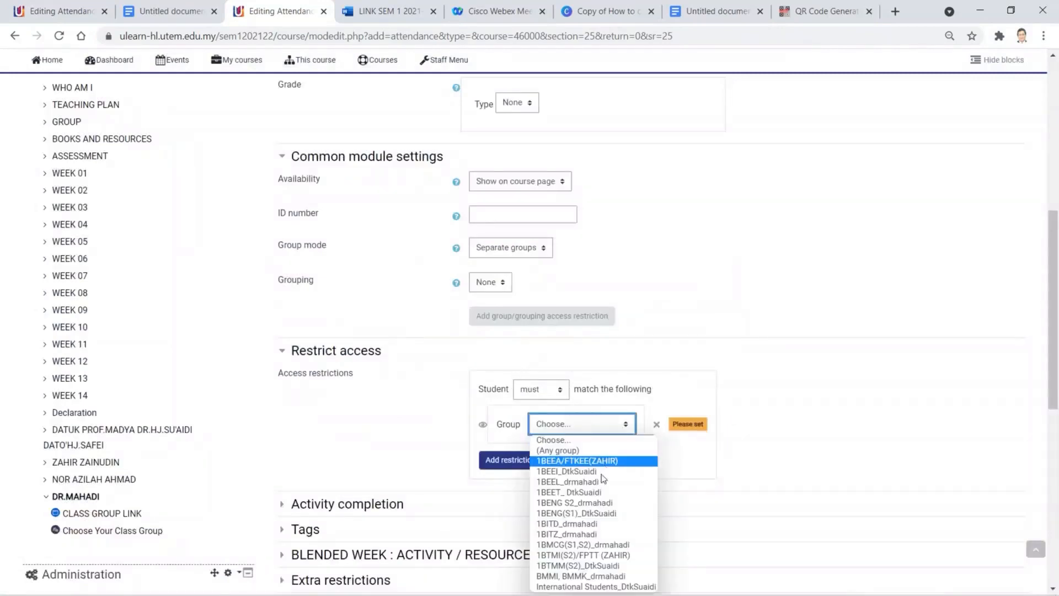
left_click(598, 524)
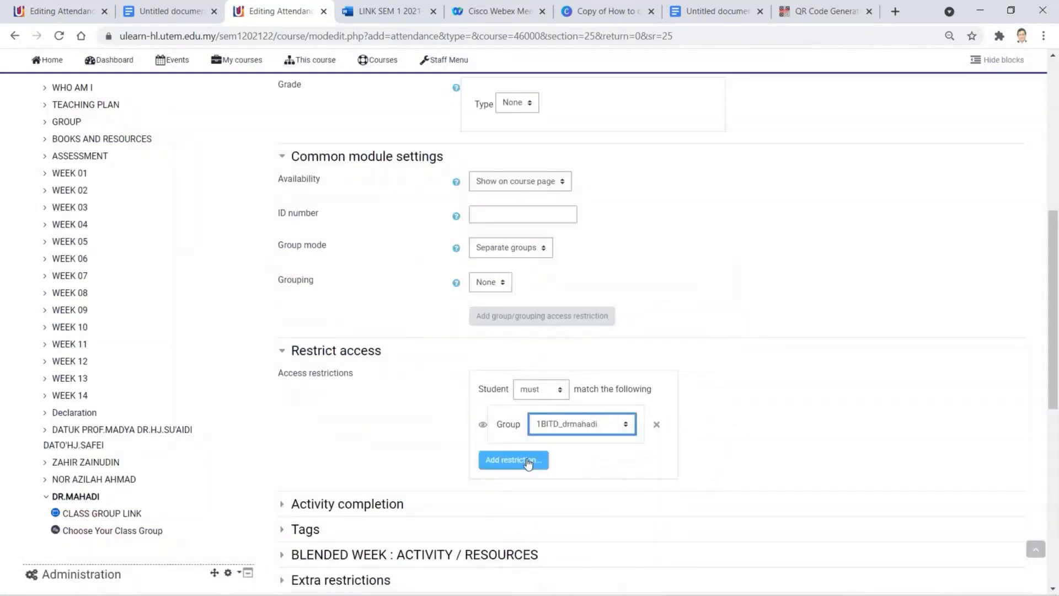
- Keep completion tracking as manual marking by students
scroll(737, 448, "down", 2)
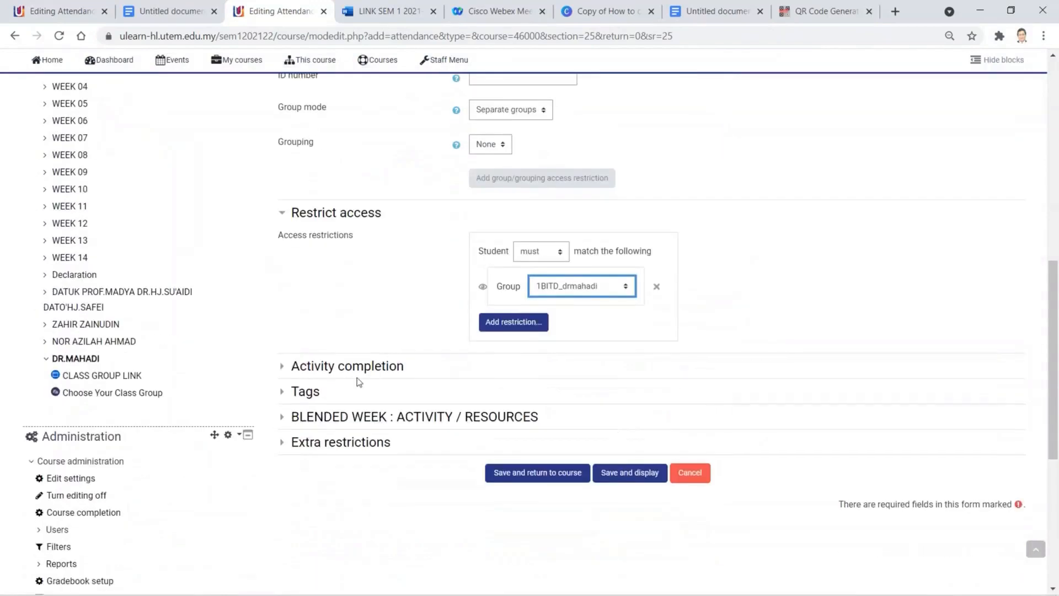
left_click(283, 367)
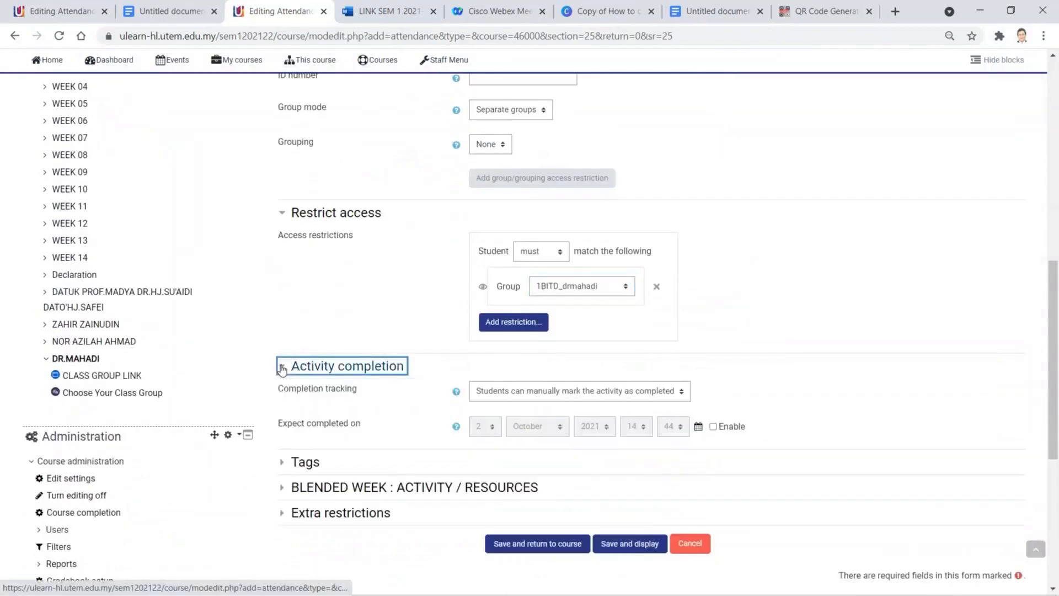
left_click(564, 395)
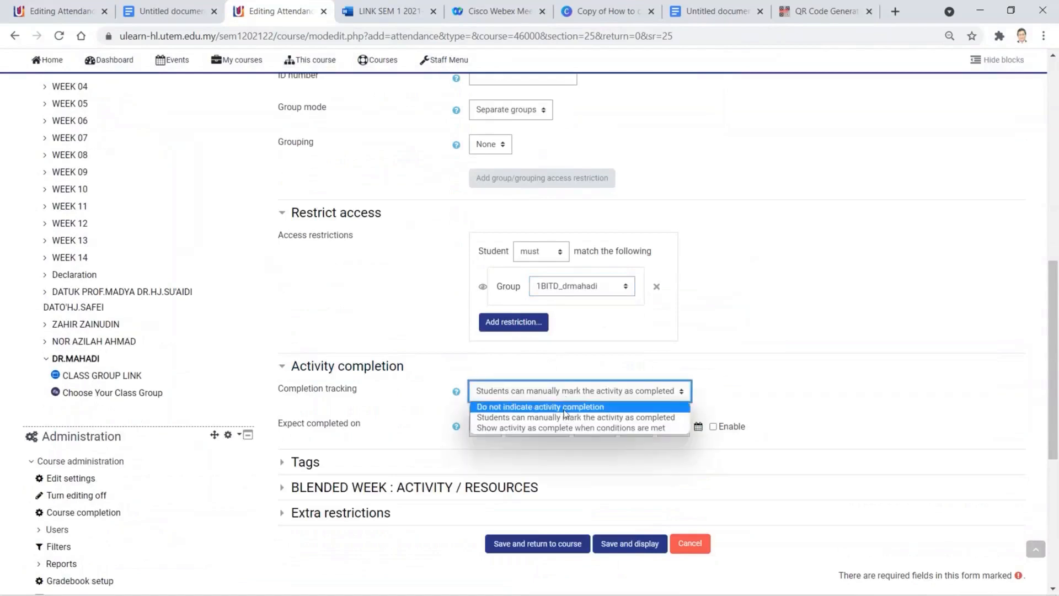
left_click(565, 418)
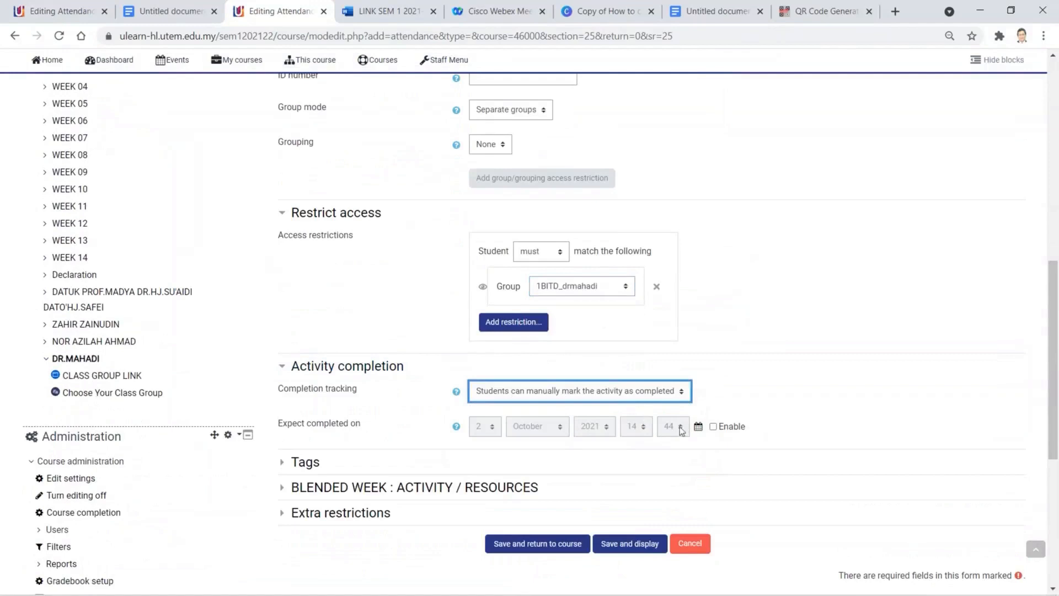
- Set the expected completion date to 11 January 2022 at 17:00
left_click(698, 429)
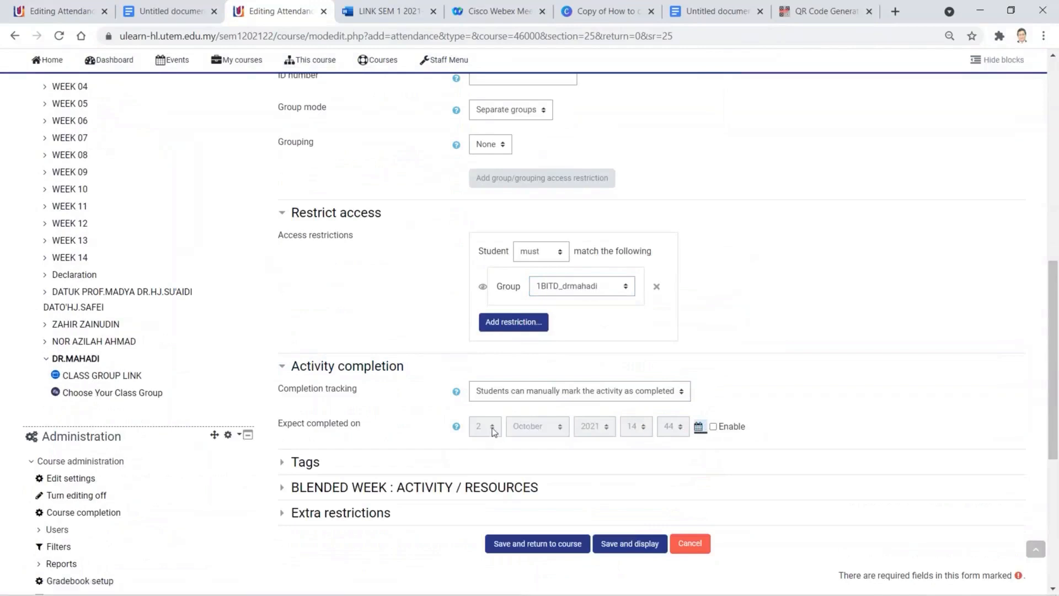
left_click(714, 427)
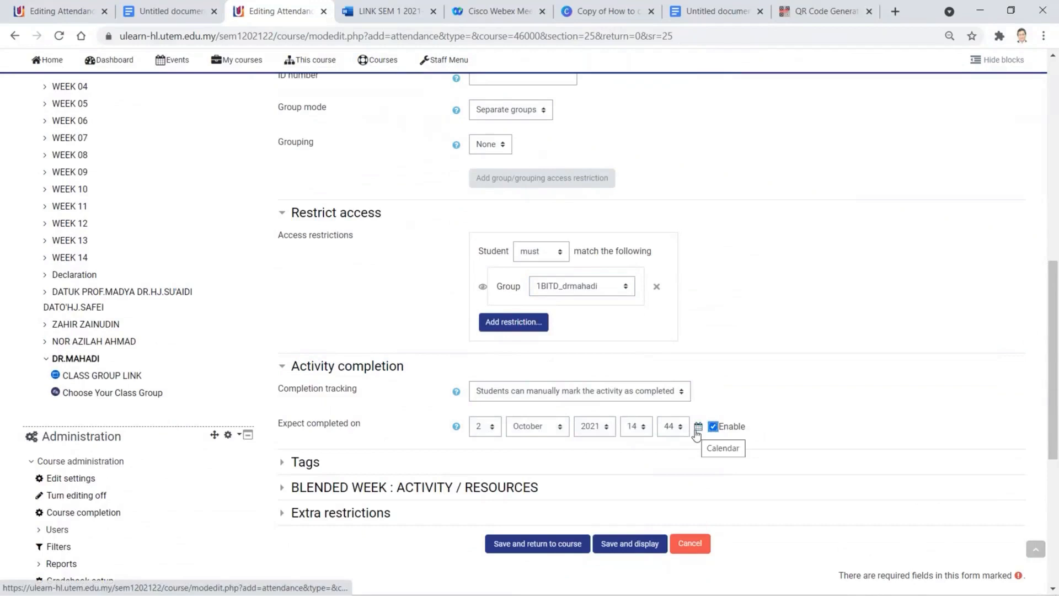
left_click(698, 429)
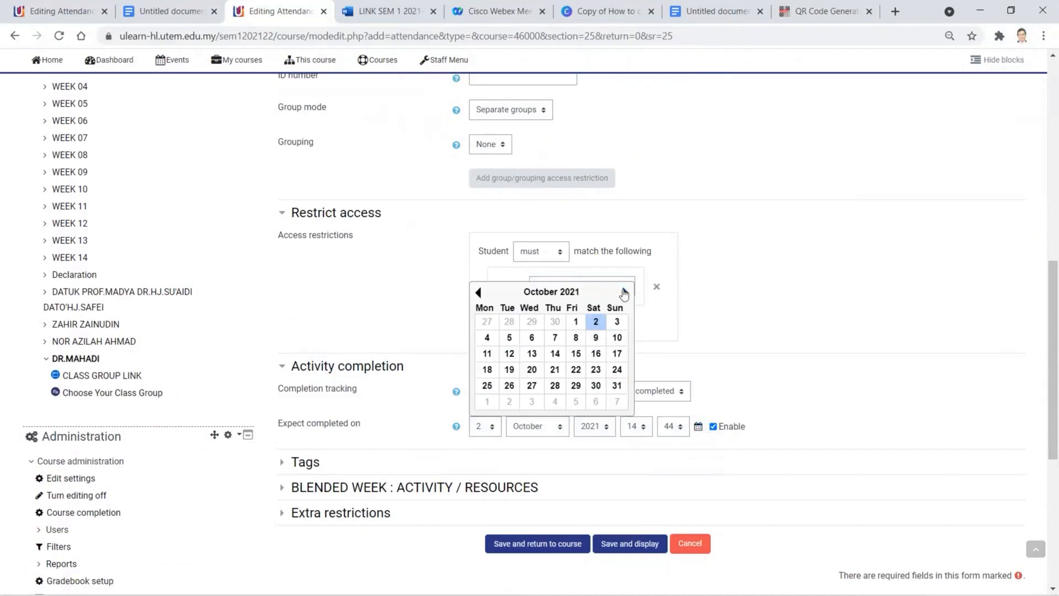
left_click(625, 293)
left_click(625, 293)
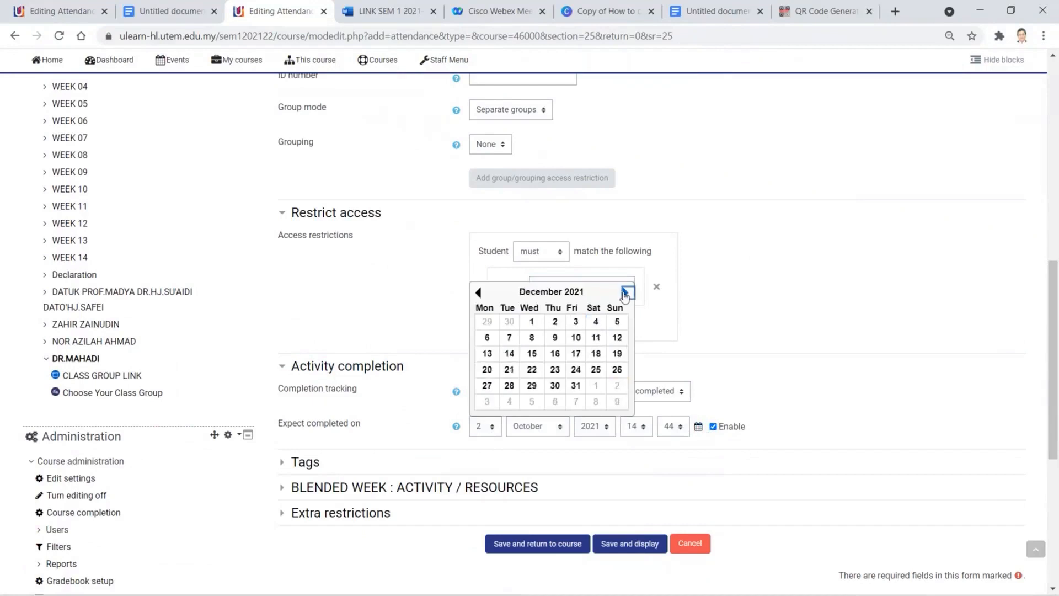
left_click(625, 292)
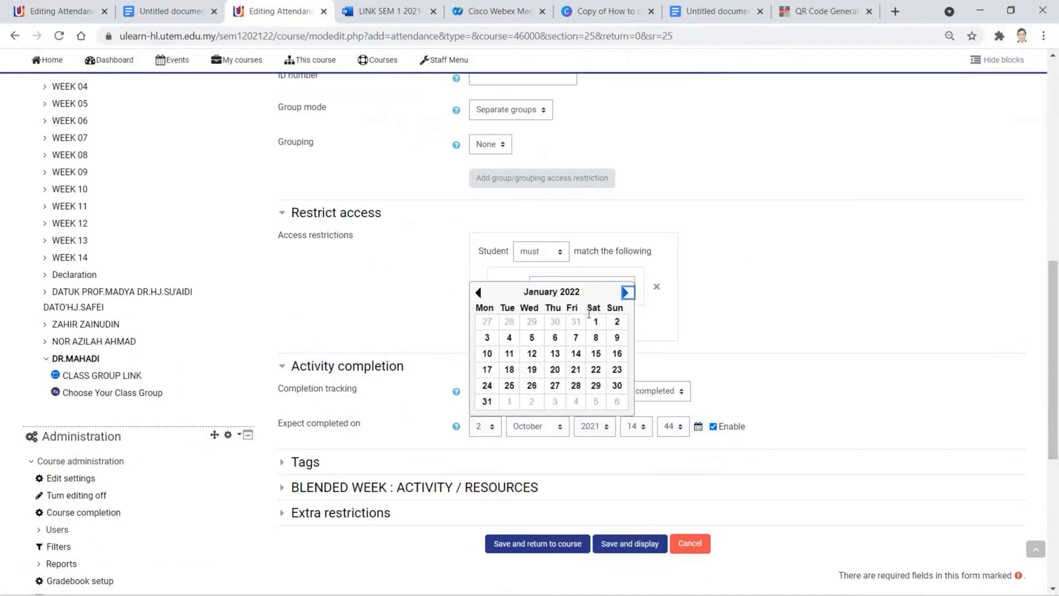
left_click(509, 359)
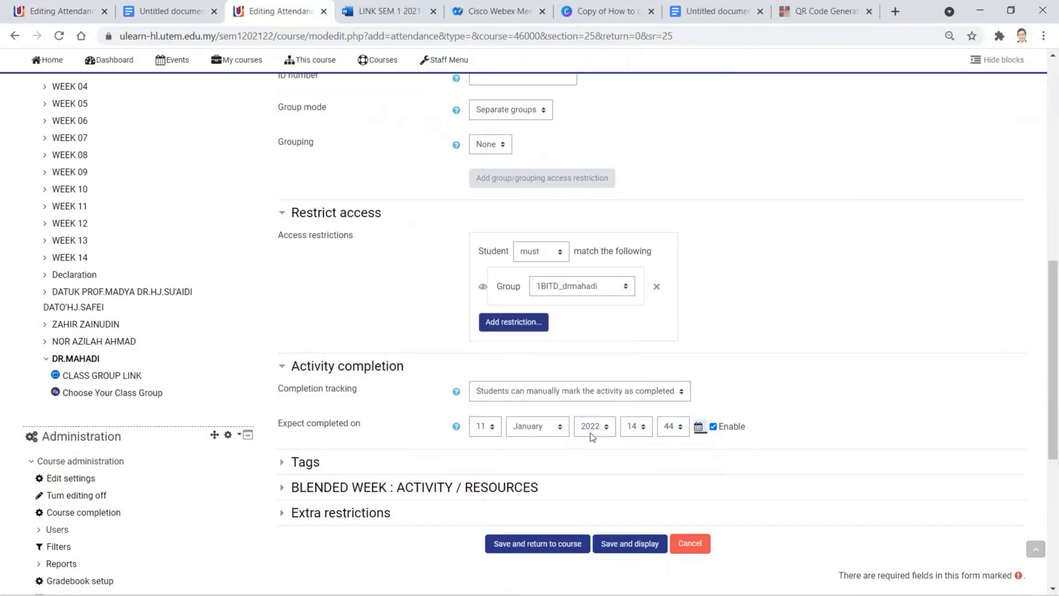
left_click(644, 433)
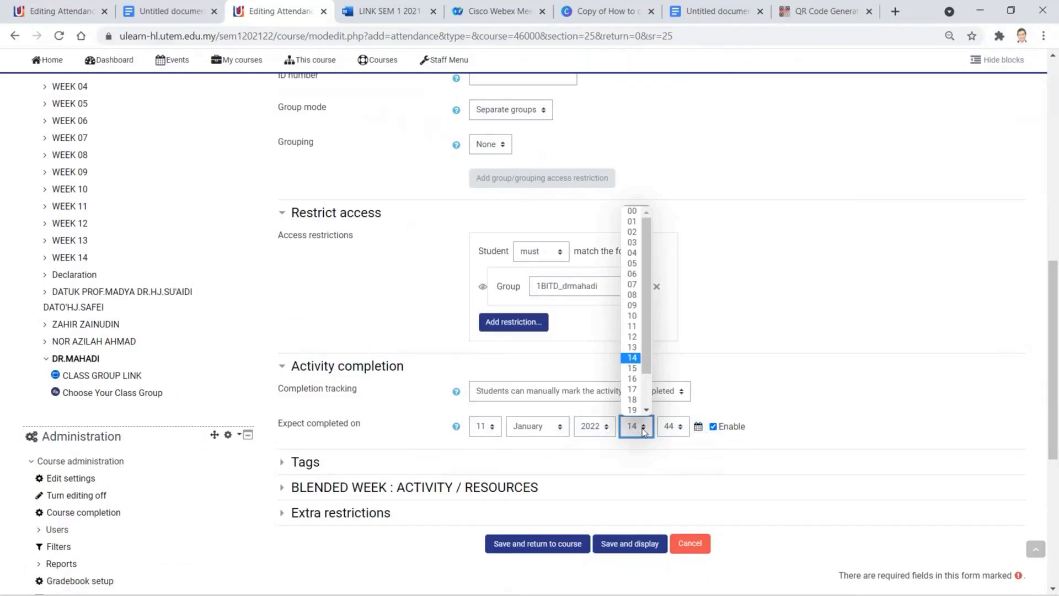
left_click(639, 390)
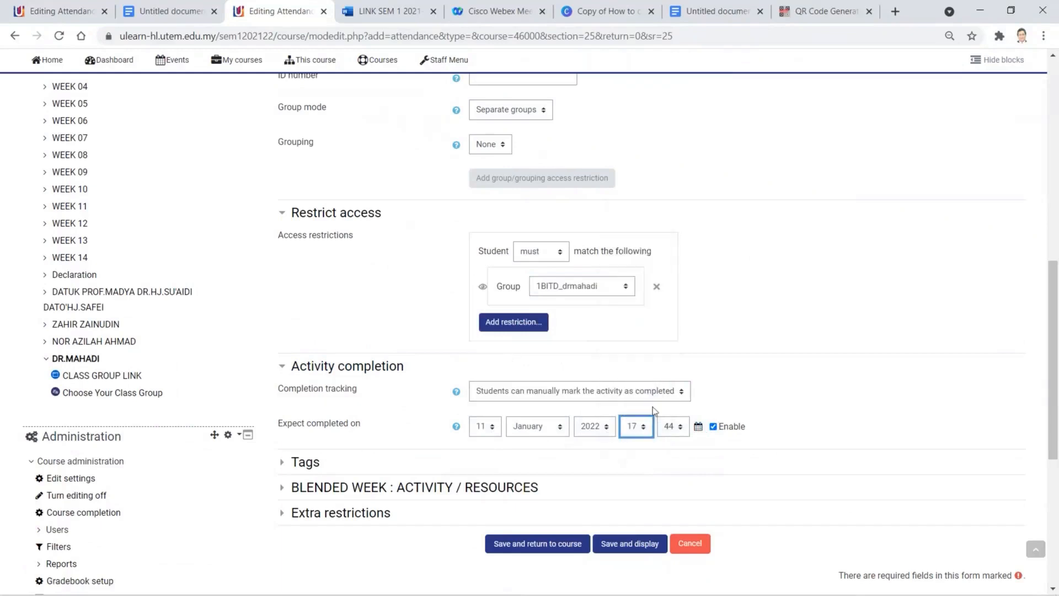
left_click(683, 432)
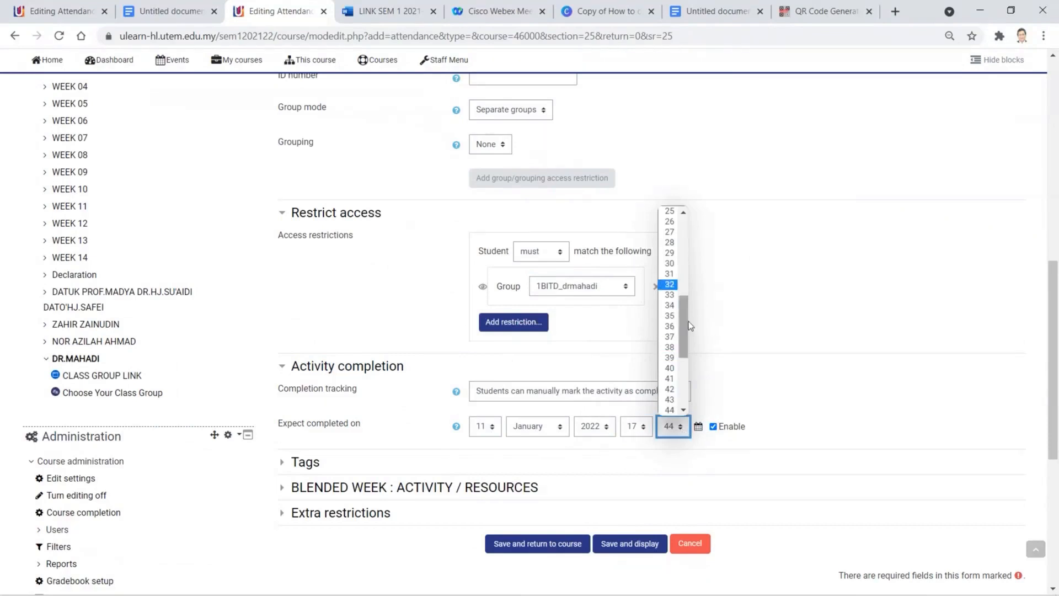
left_click_drag(684, 329, 682, 213)
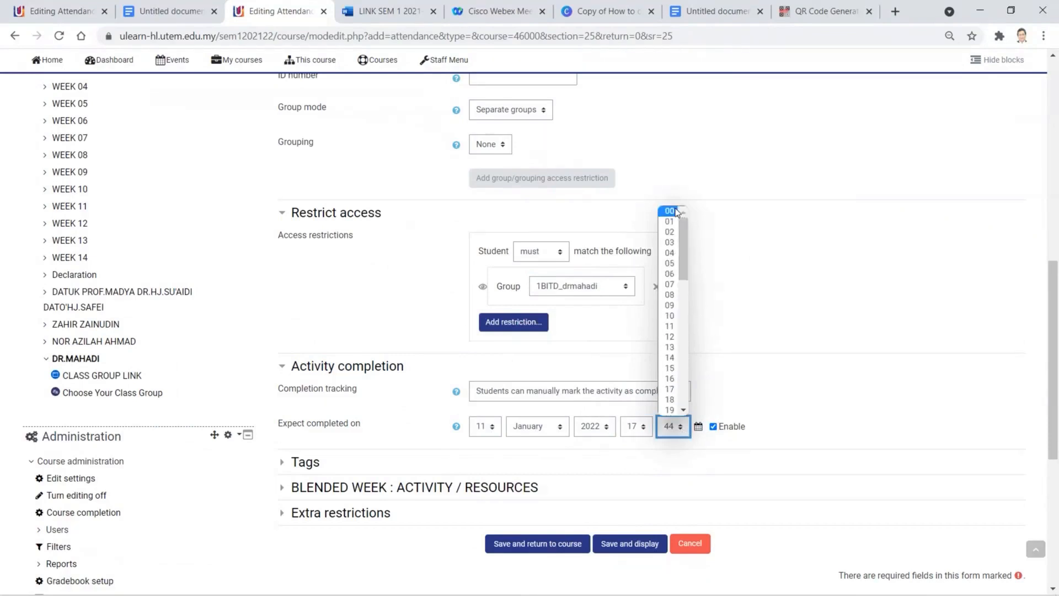
left_click(676, 212)
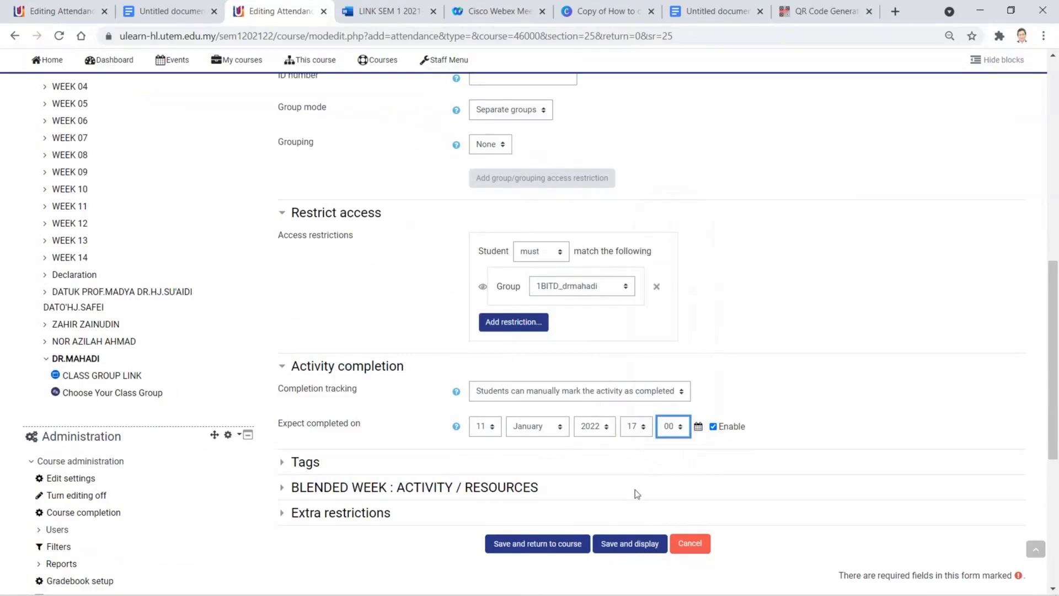
- Glance at Tags, BLENDED WEEK and Extra restrictions unchanged, then save and return to the course
scroll(369, 442, "down", 1)
left_click(281, 393)
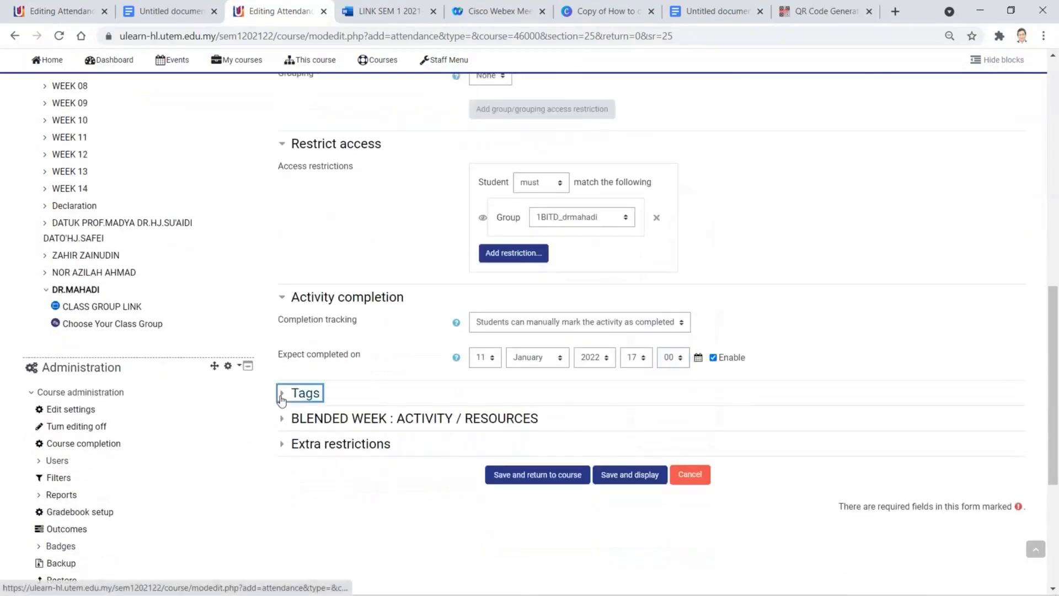
left_click(281, 393)
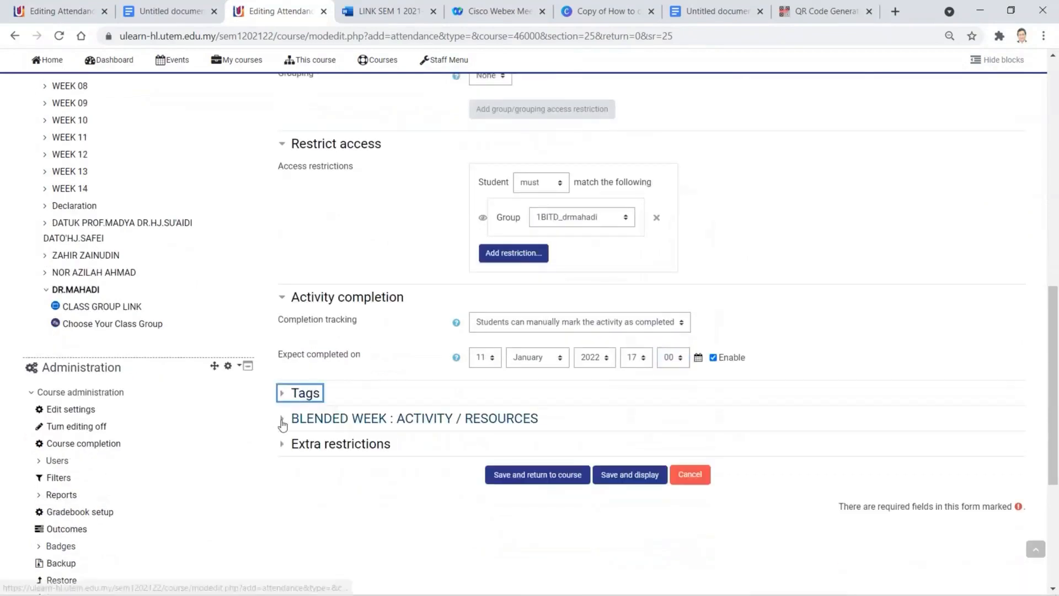
left_click(280, 424)
left_click(281, 428)
left_click(281, 448)
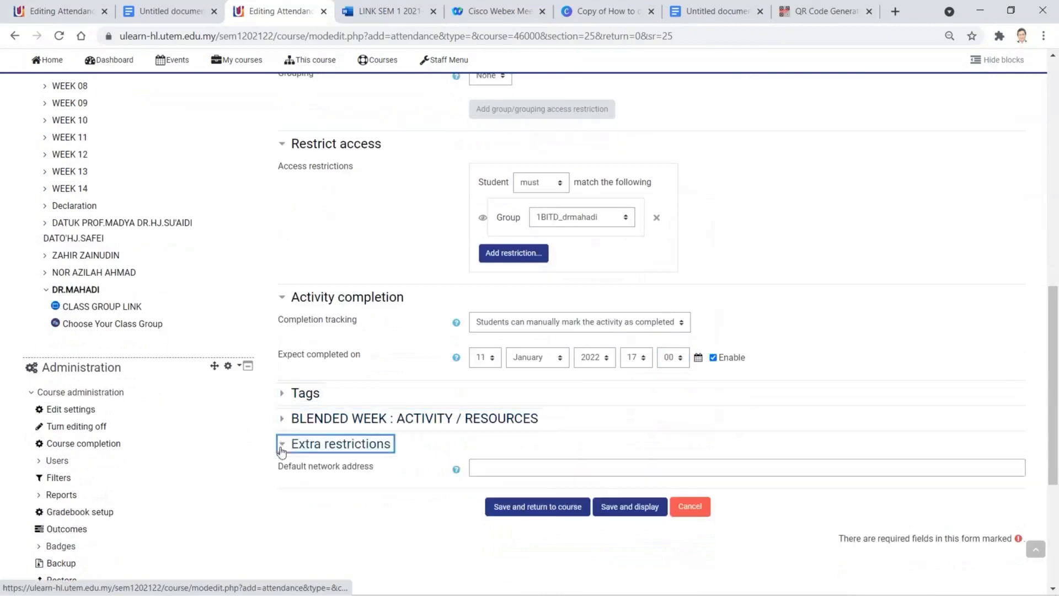
left_click(280, 449)
left_click(521, 480)
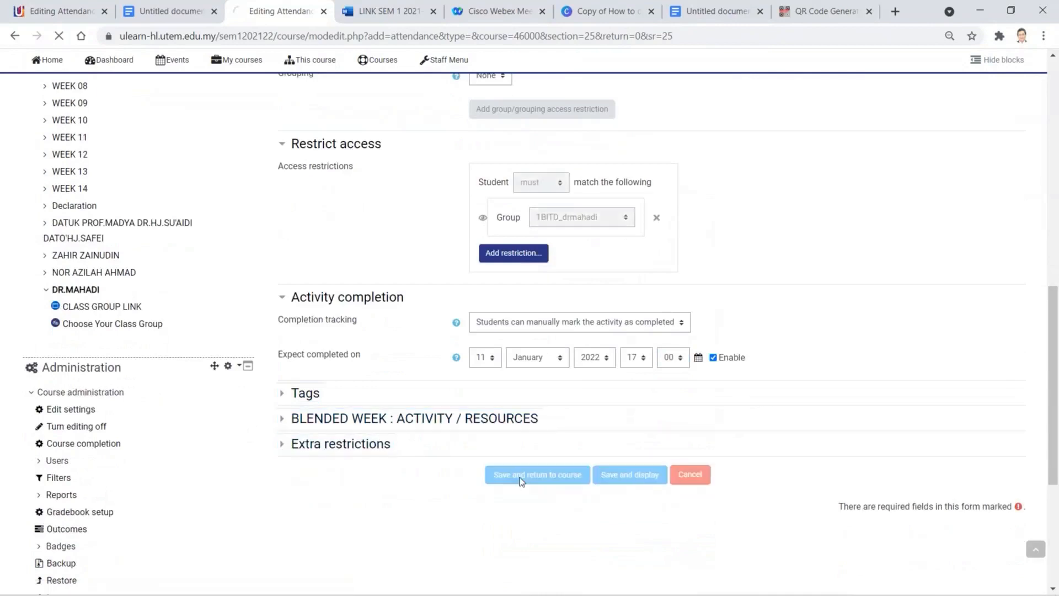
- Open the 1BITD 8:00-9:50 TUES attendance activity's empty sessions page
scroll(522, 458, "down", 13)
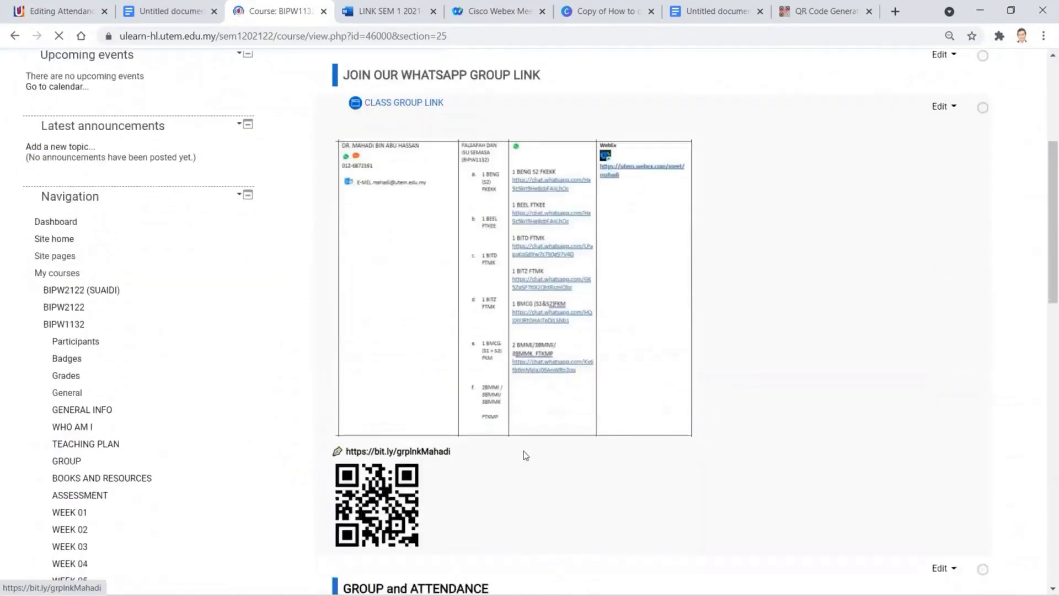
scroll(514, 435, "up", 3)
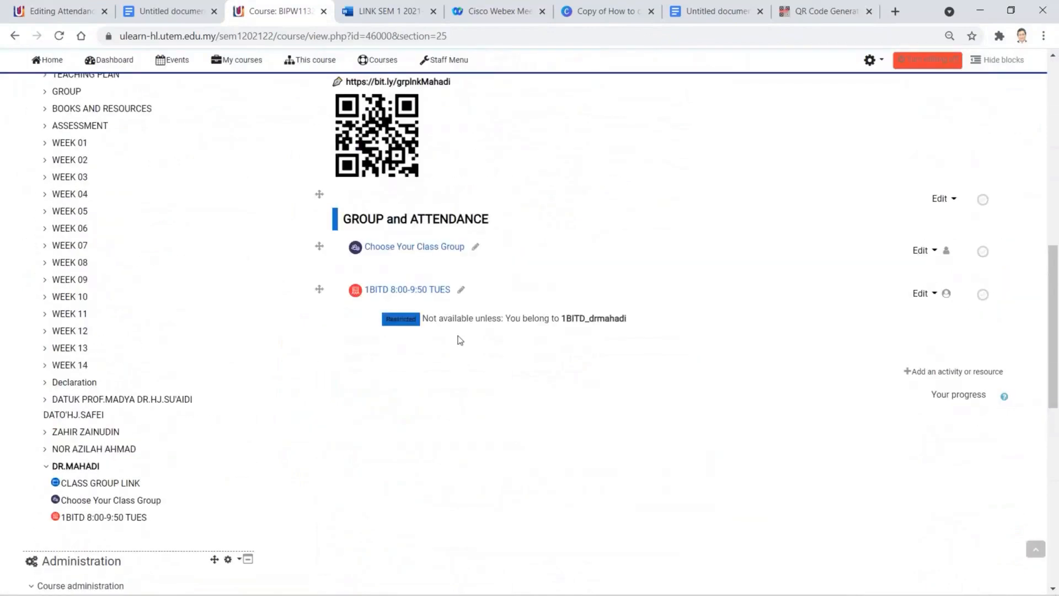
left_click(436, 290)
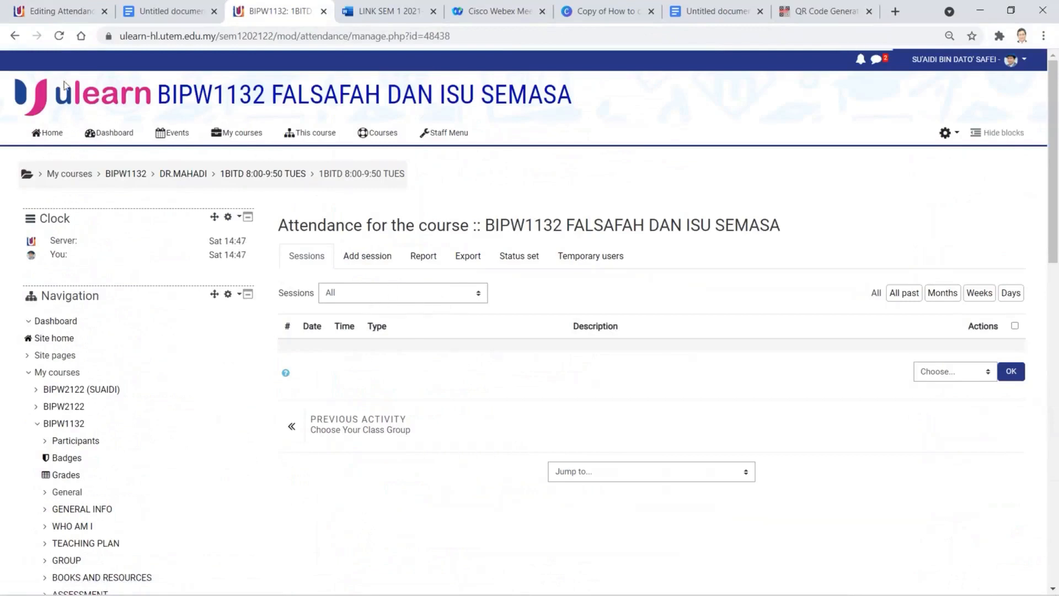
left_click(15, 37)
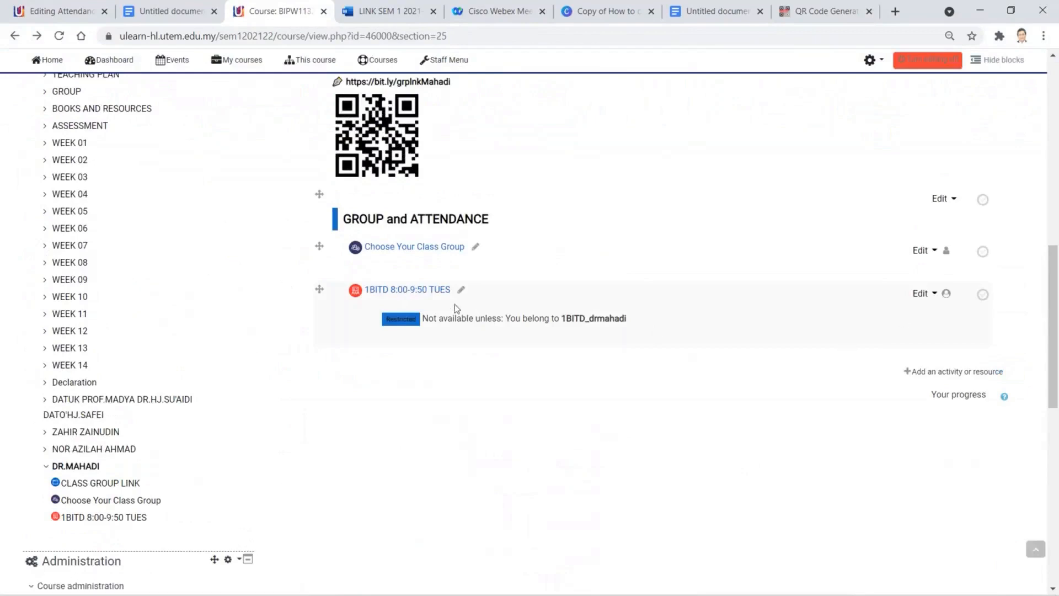
left_click(416, 292)
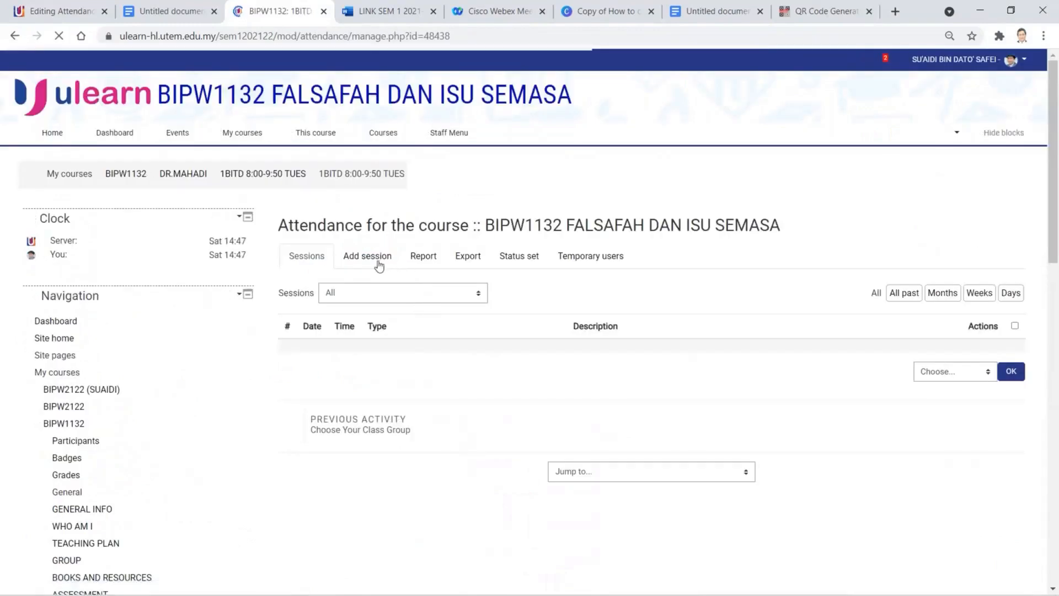
- Start a new session for group 1BITD_drmahadi dated 5 October 2021
left_click(380, 264)
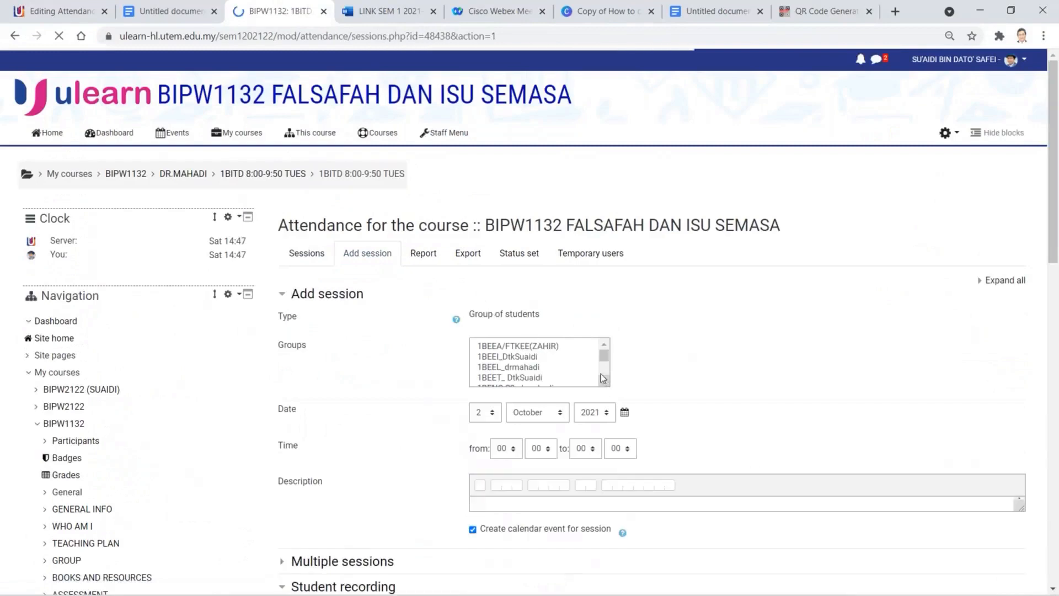
scroll(600, 365, "down", 3)
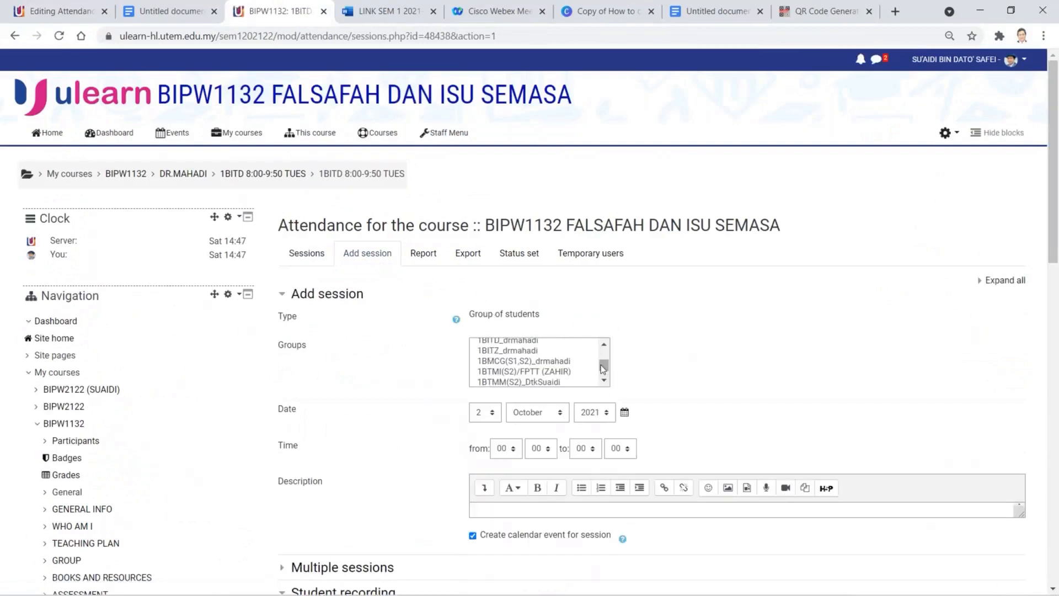
scroll(603, 368, "up", 3)
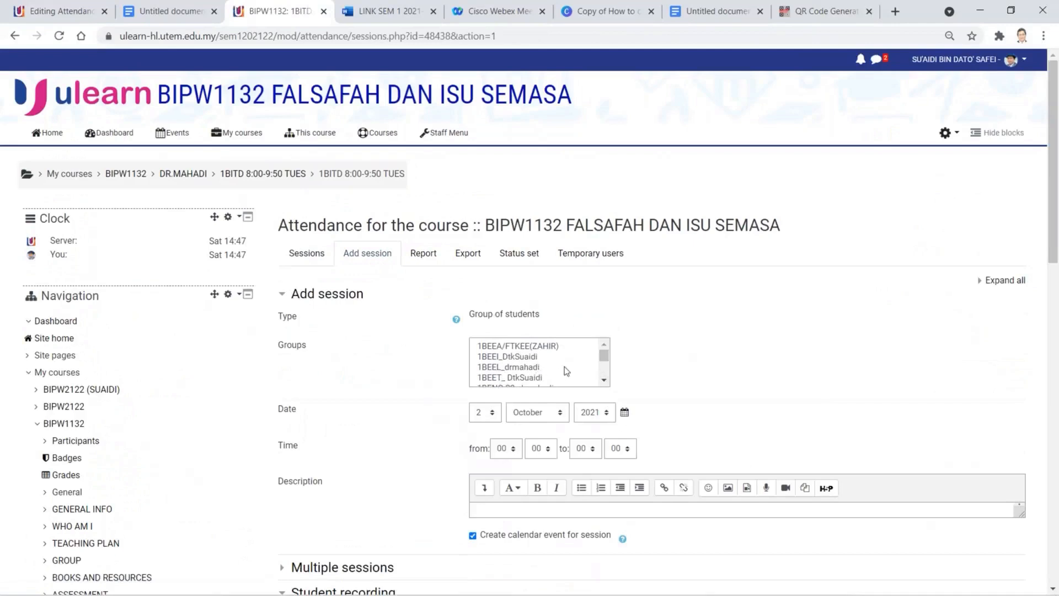
scroll(564, 371, "down", 3)
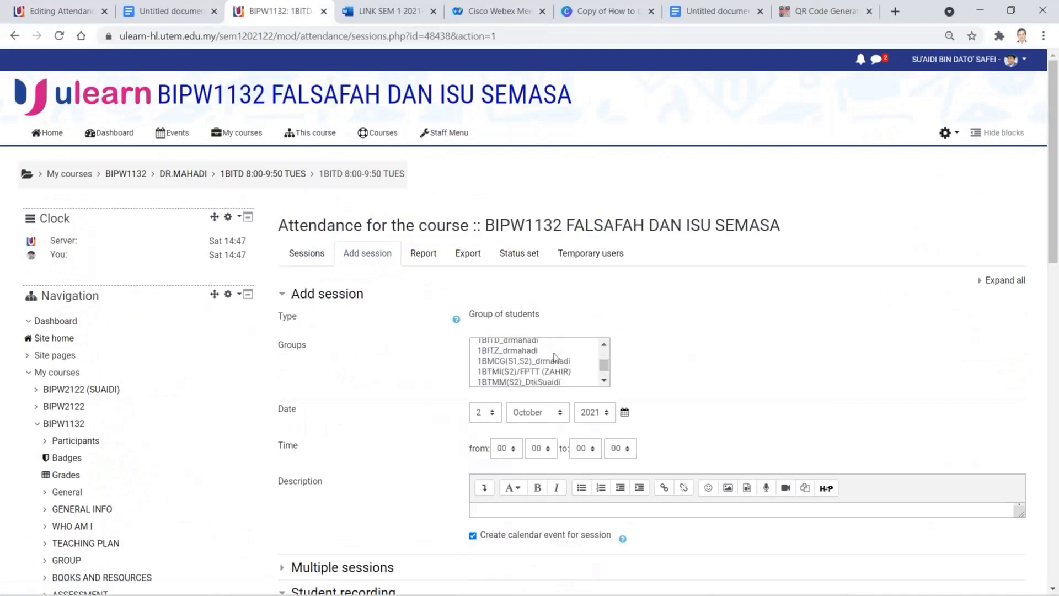
left_click(540, 343)
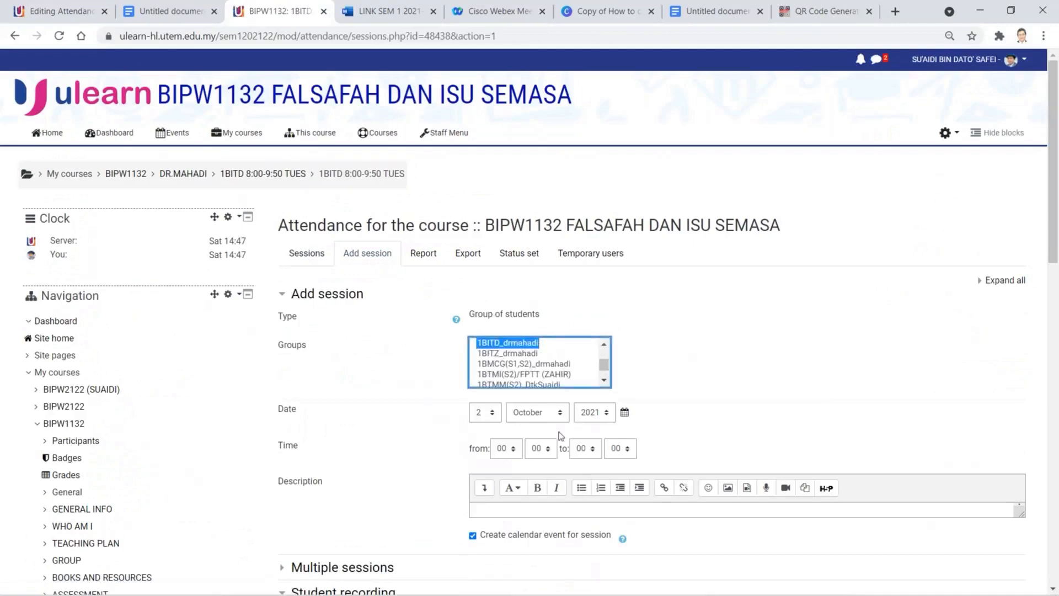
left_click(489, 414)
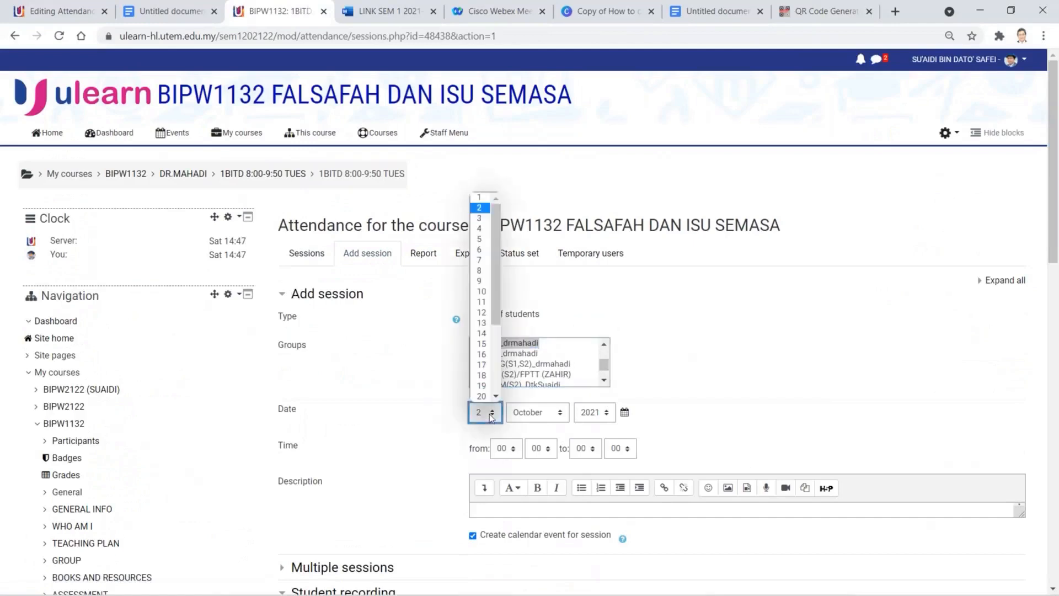
left_click(489, 241)
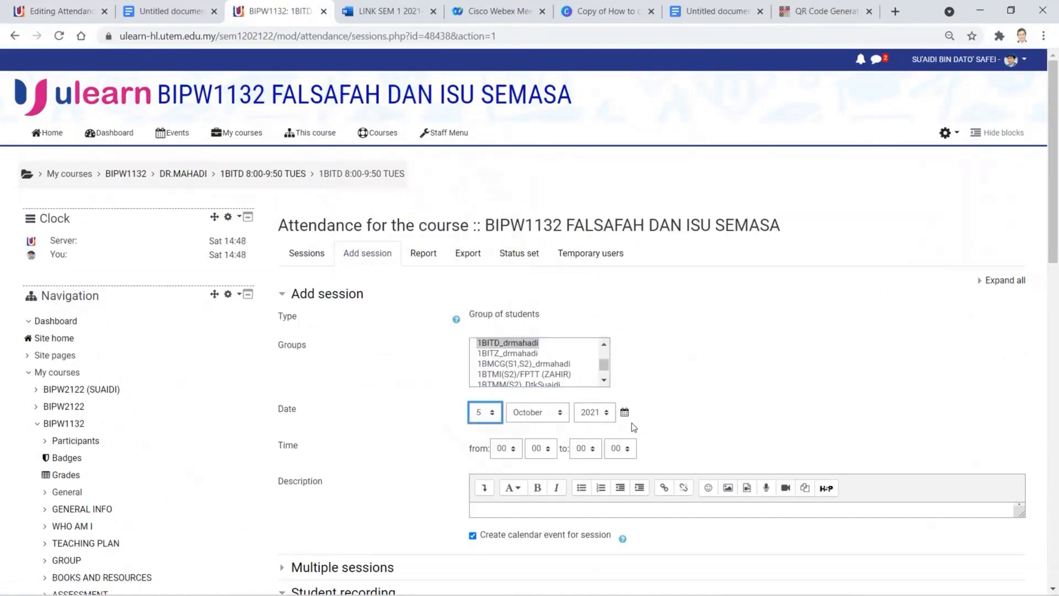
- Set the session time from 08:00 to 09:50 and begin its CLASS 01 description
left_click(507, 450)
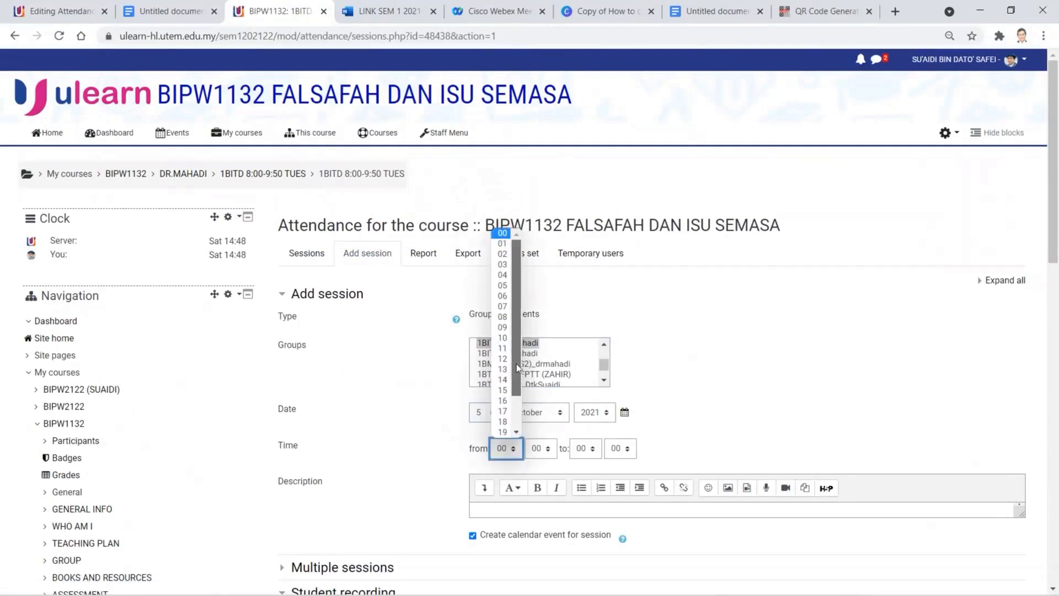
left_click(502, 317)
left_click(588, 455)
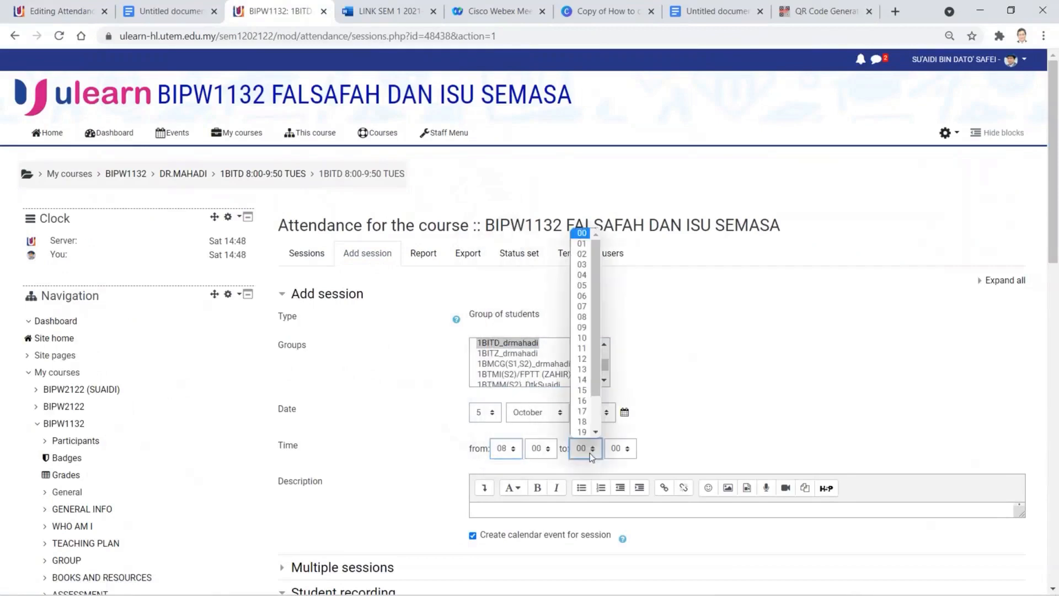
left_click(587, 329)
left_click(630, 452)
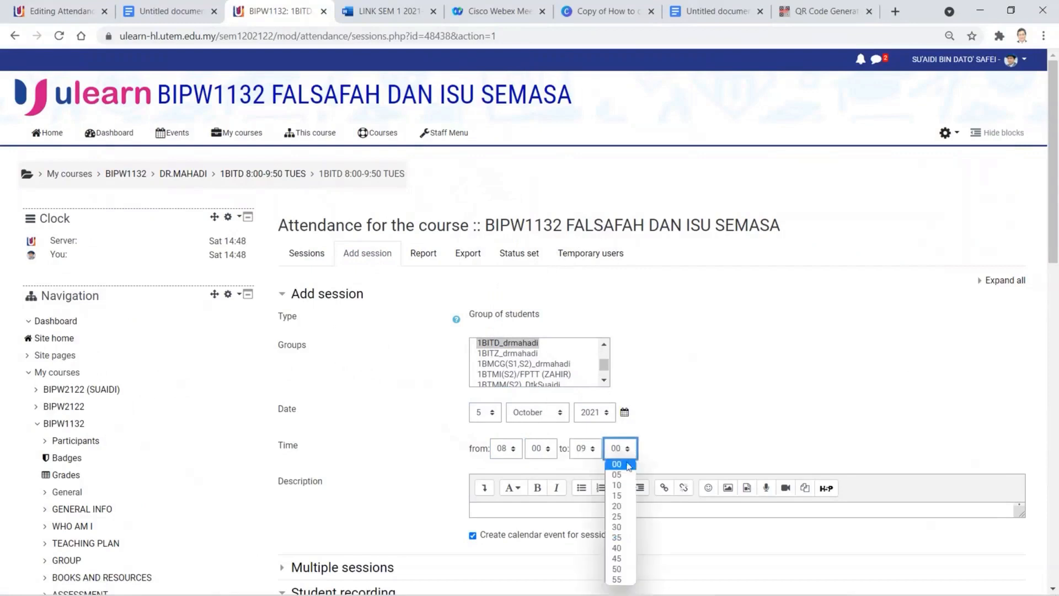
left_click(620, 568)
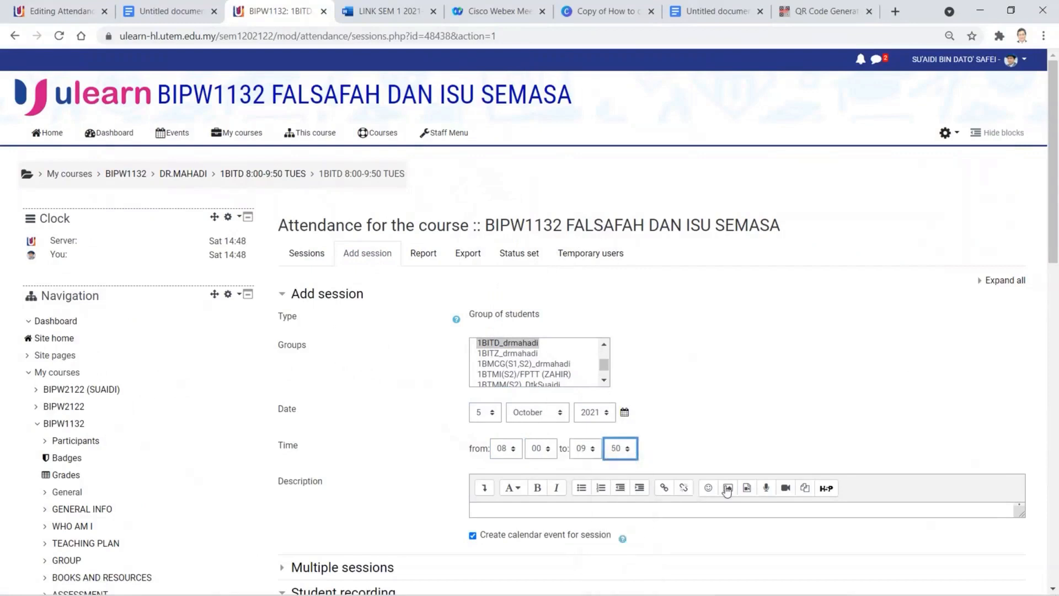
scroll(717, 490, "down", 3)
left_click(580, 349)
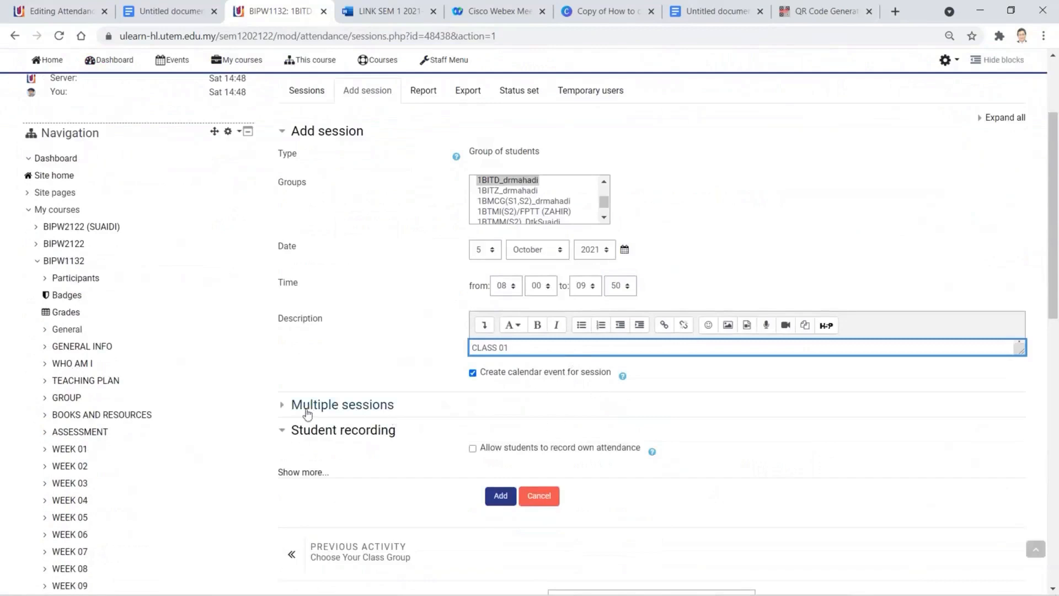
- Under Multiple sessions, make the session repeat weekly on Tuesday
left_click(292, 409)
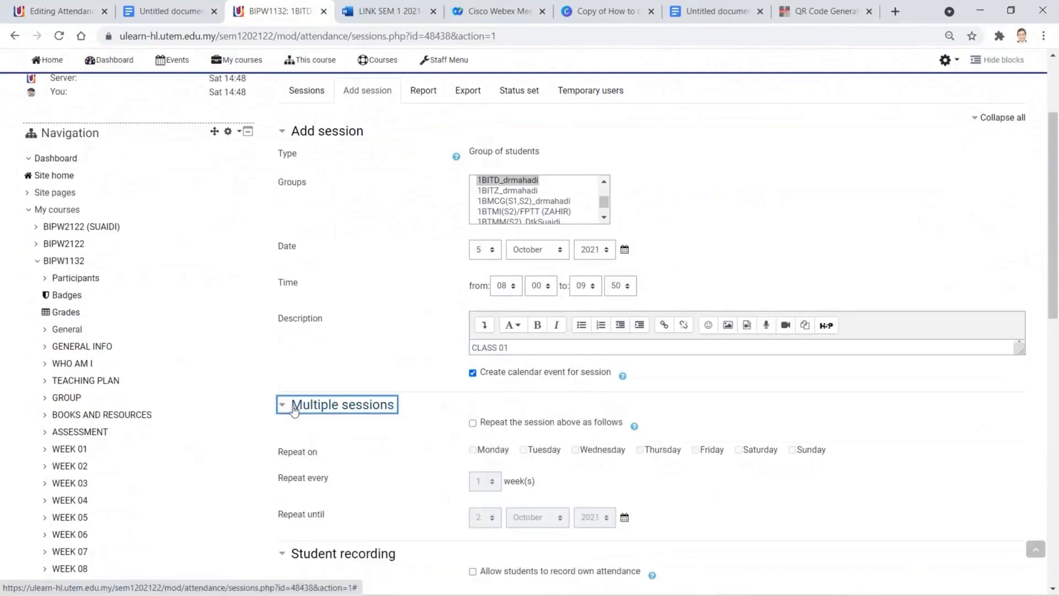
left_click(525, 441)
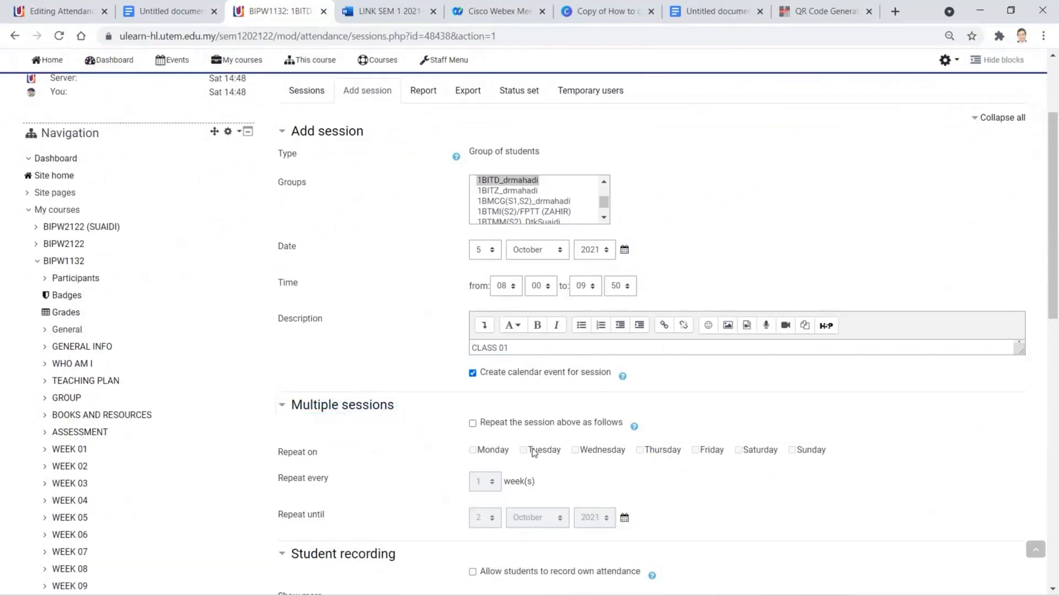
left_click(473, 424)
left_click(523, 450)
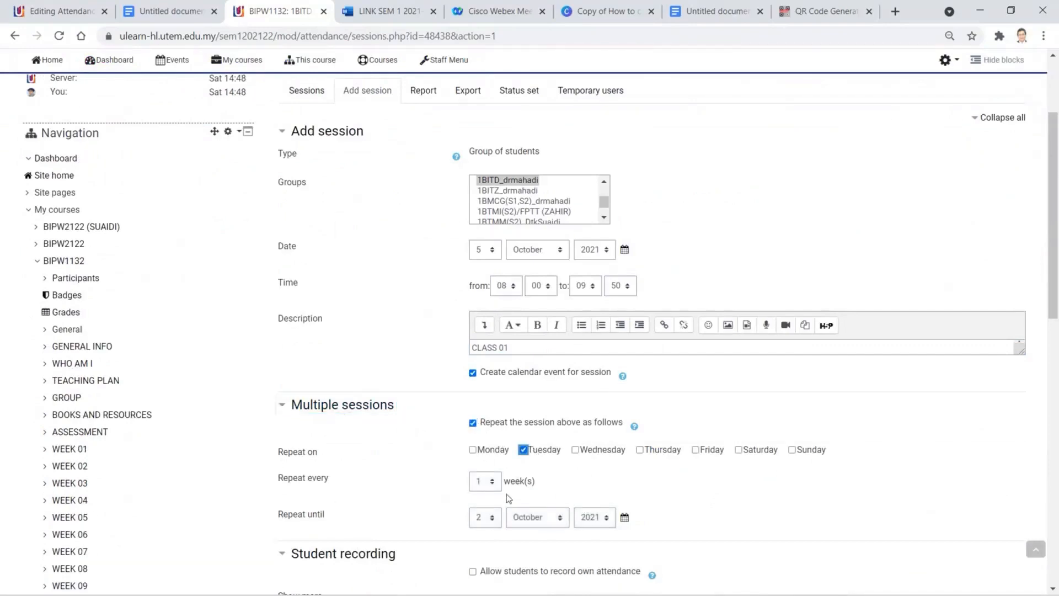
scroll(552, 497, "down", 1)
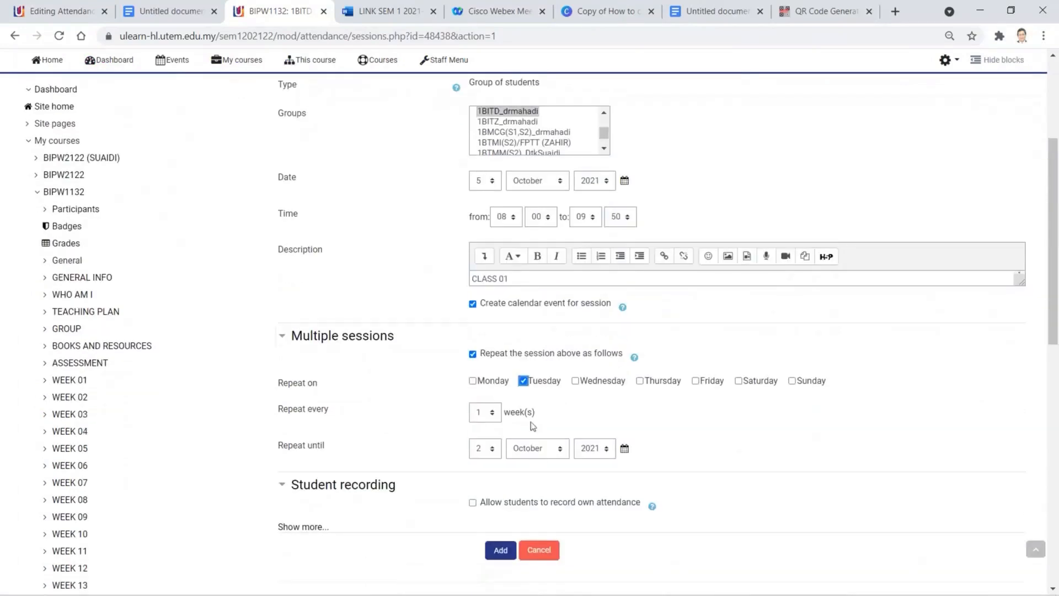
- Set the repeat end date to 11 January 2022
left_click(493, 450)
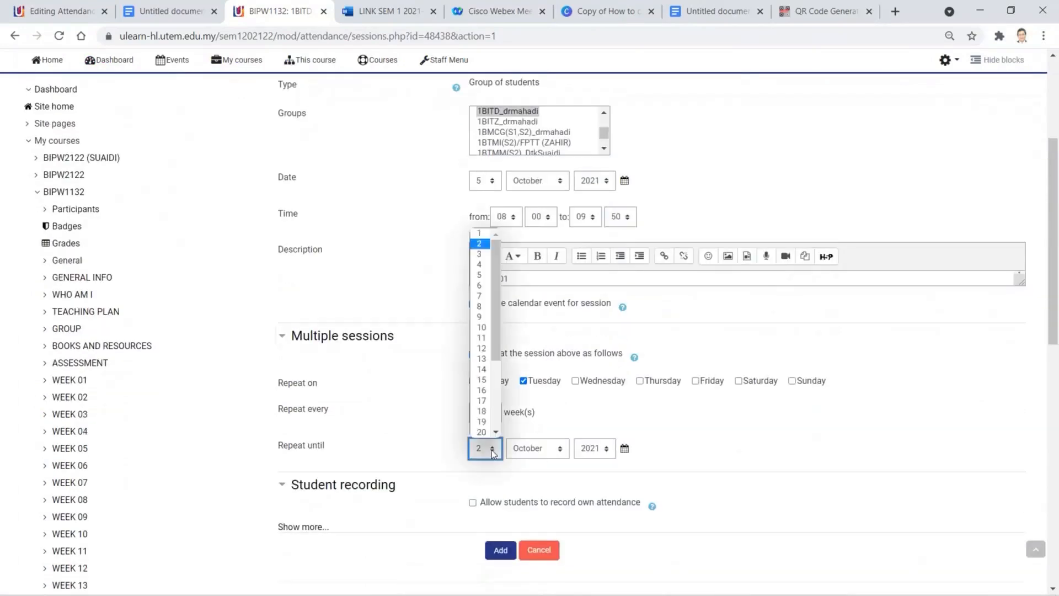
left_click(483, 338)
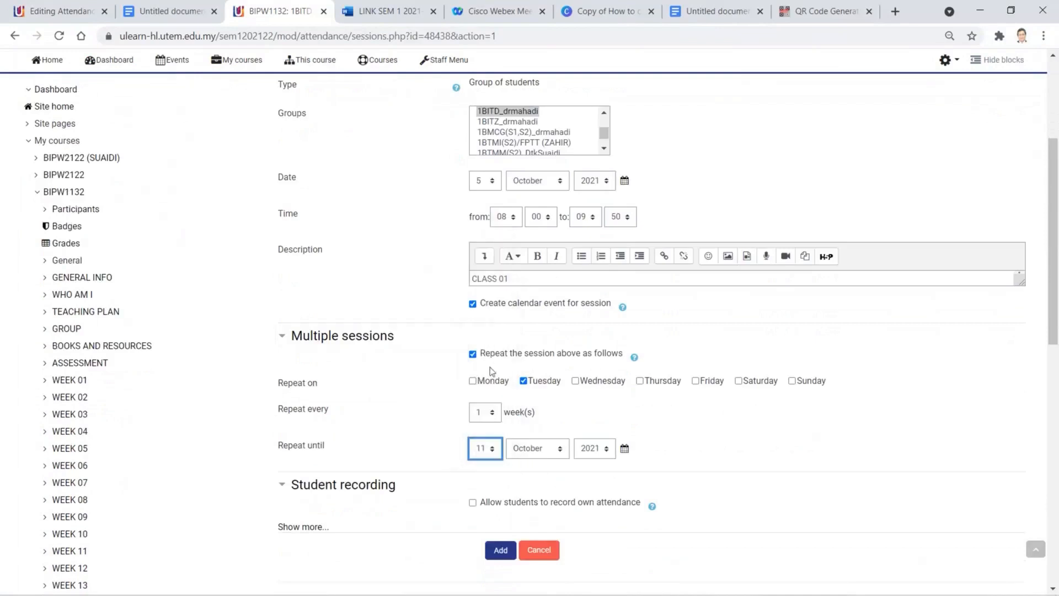
left_click(565, 452)
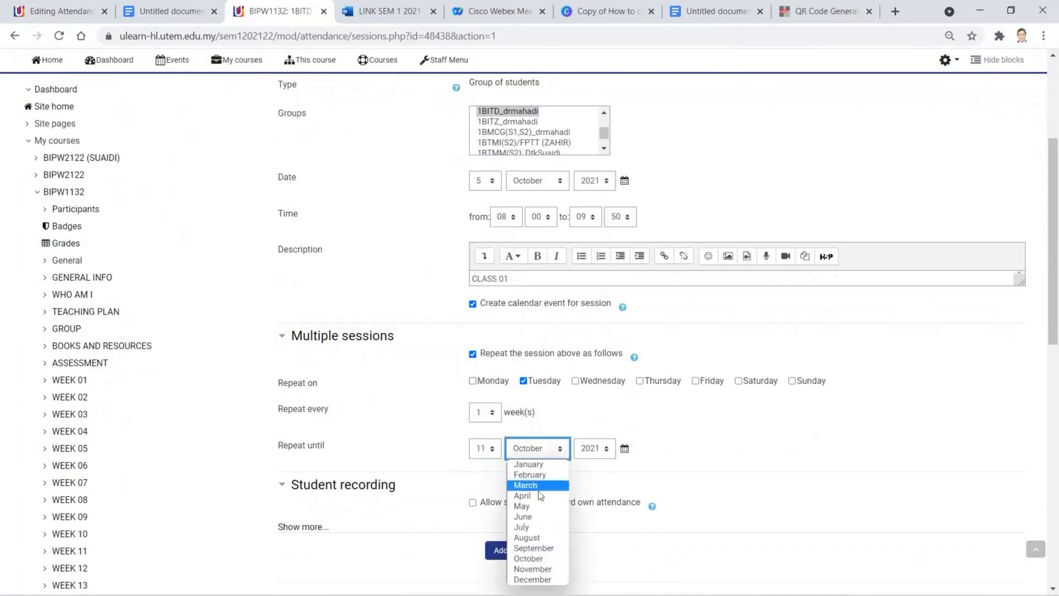
left_click(527, 464)
left_click(625, 448)
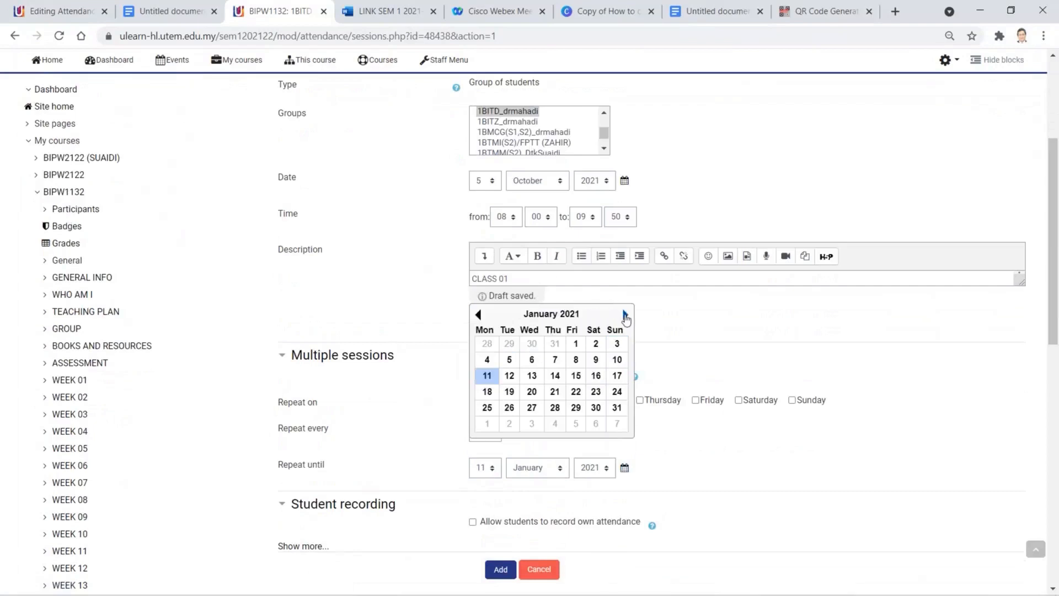
left_click(625, 315)
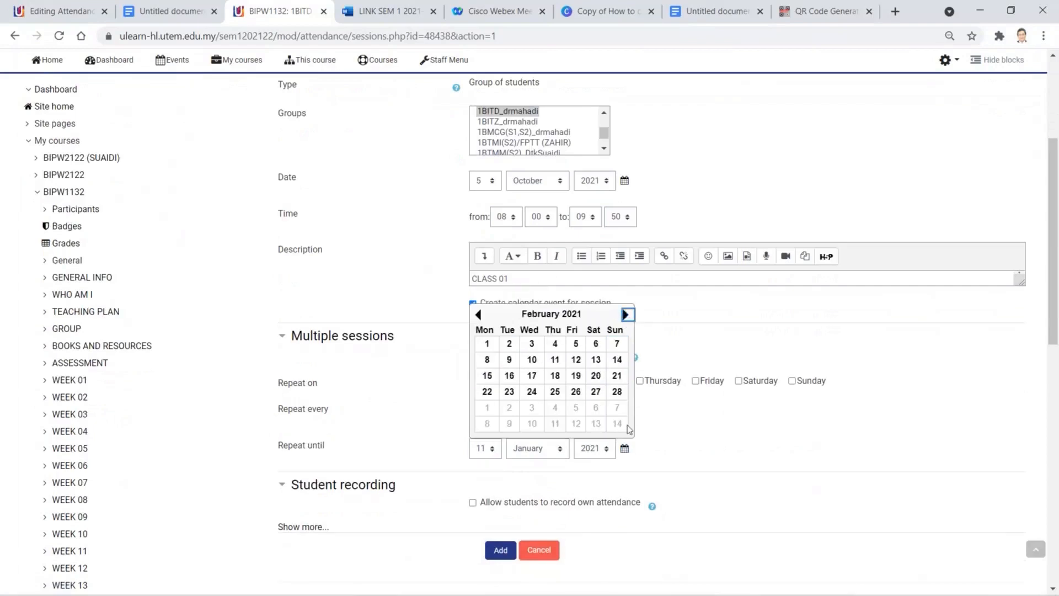
left_click(606, 449)
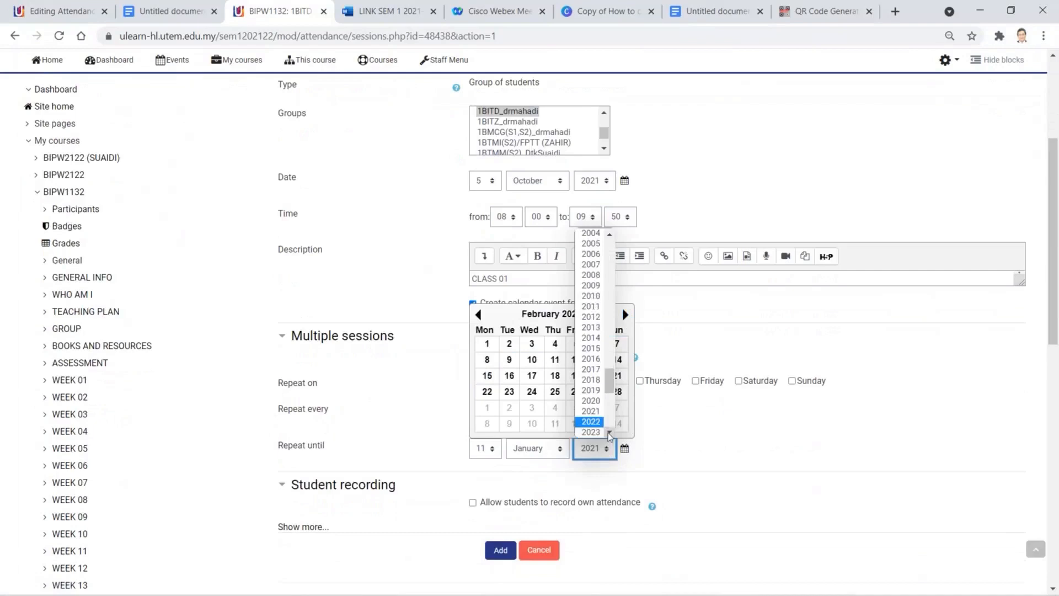
scroll(602, 425, "down", 2)
left_click(591, 394)
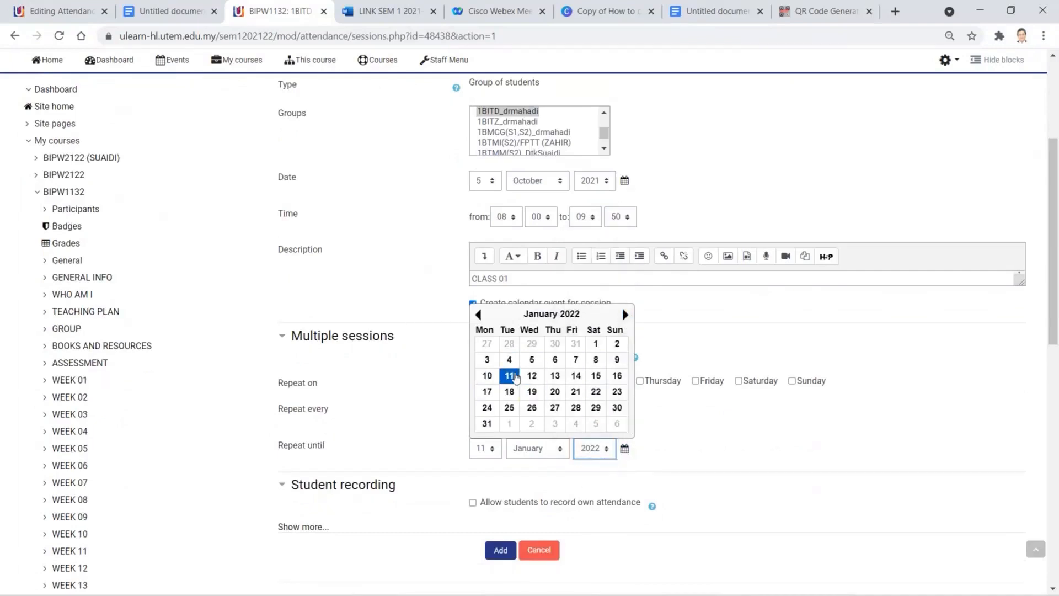
left_click(711, 433)
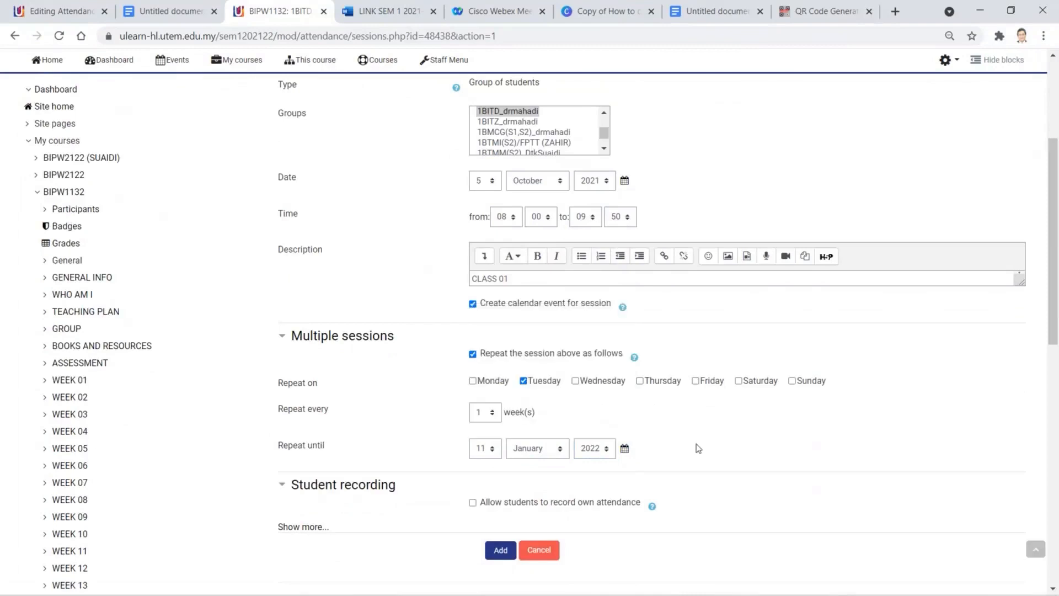
- Allow students to record their own attendance and add the repeating sessions
scroll(607, 499, "down", 1)
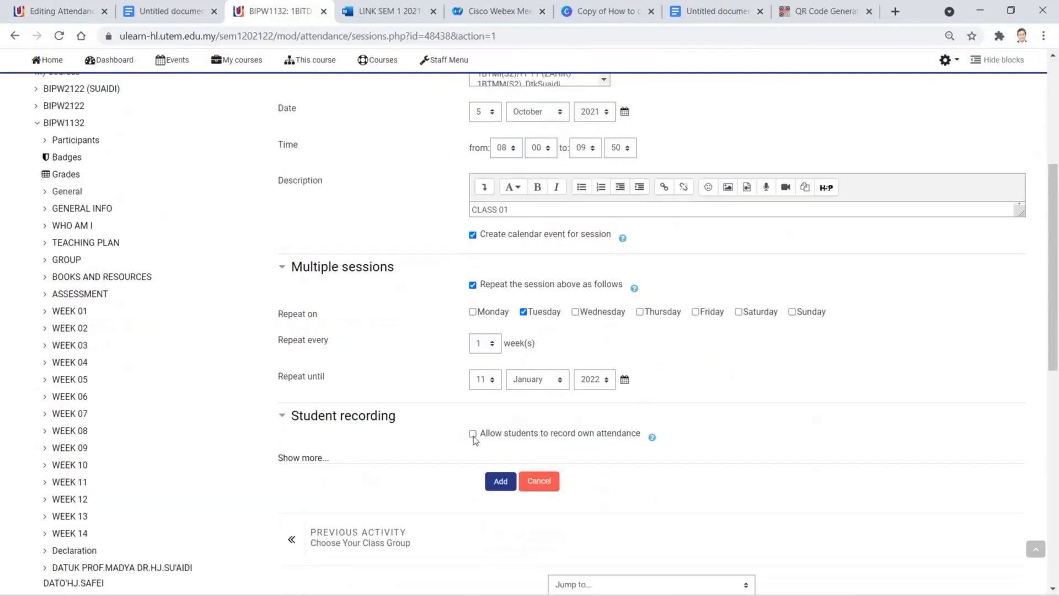
left_click(473, 434)
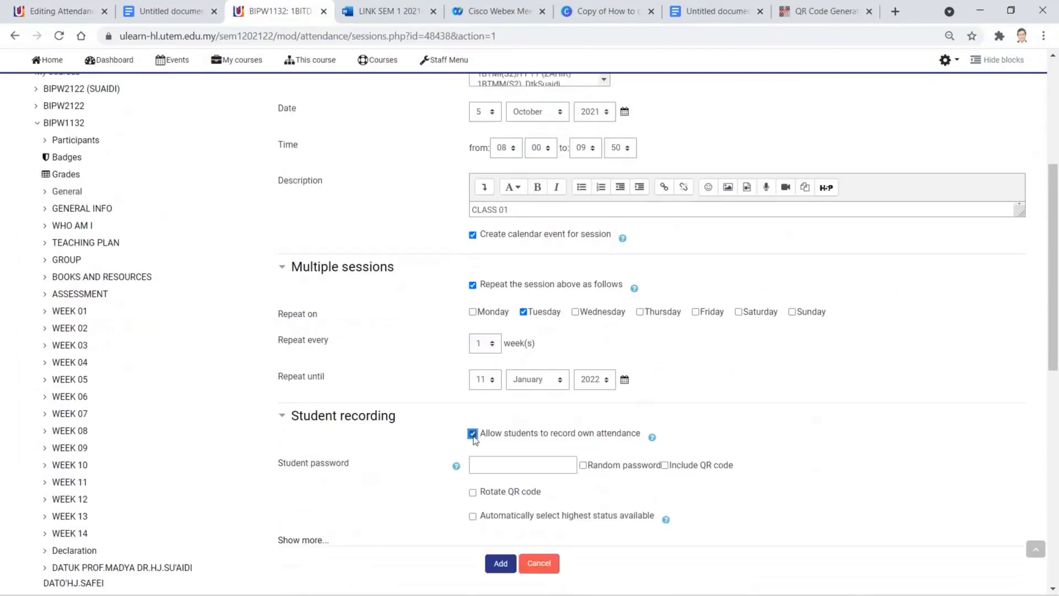
scroll(792, 488, "down", 2)
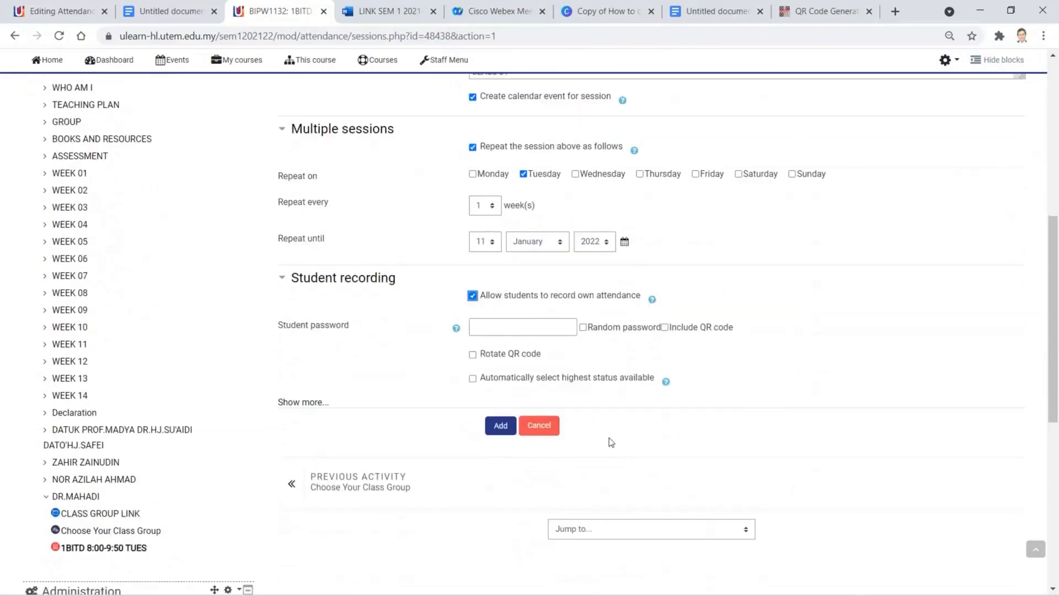
left_click(495, 430)
left_click(502, 432)
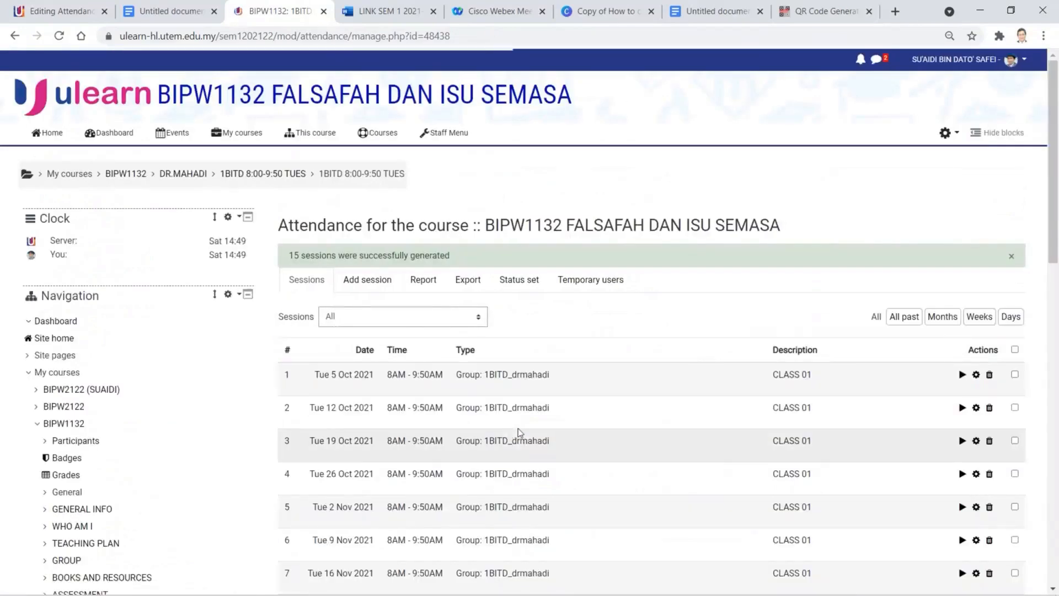
- Review the 15 generated Tuesday 8AM–9:50AM sessions, then return to the DR.MAHADI section
scroll(518, 428, "down", 4)
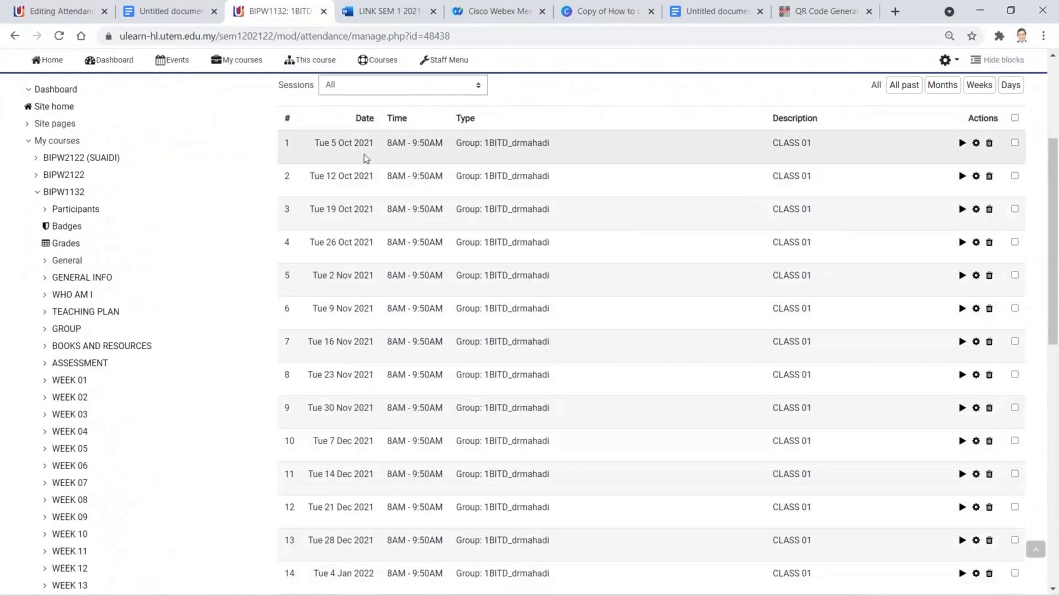
scroll(609, 207, "up", 1)
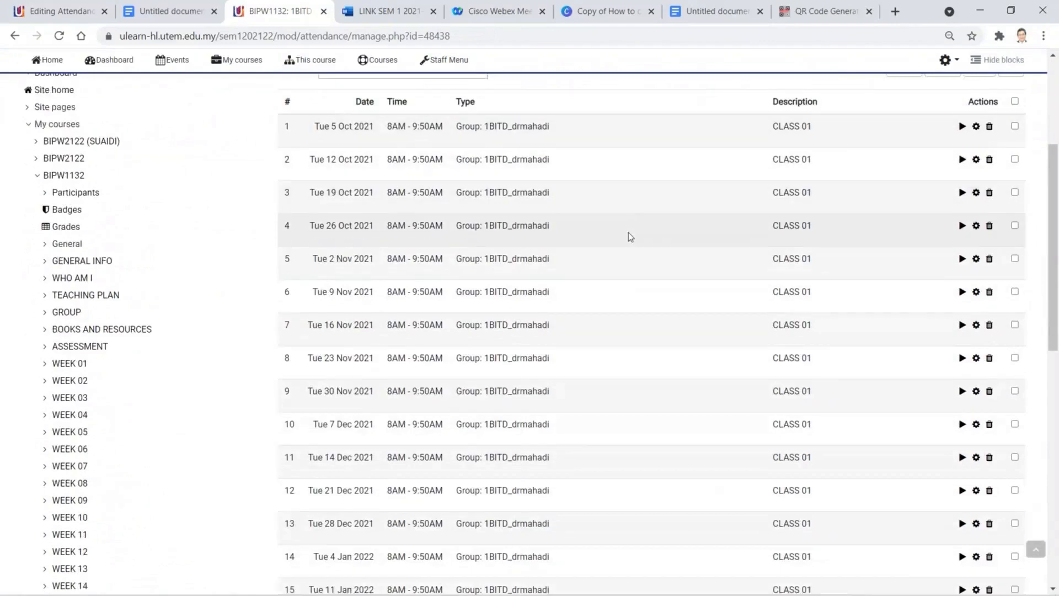
scroll(627, 233, "up", 1)
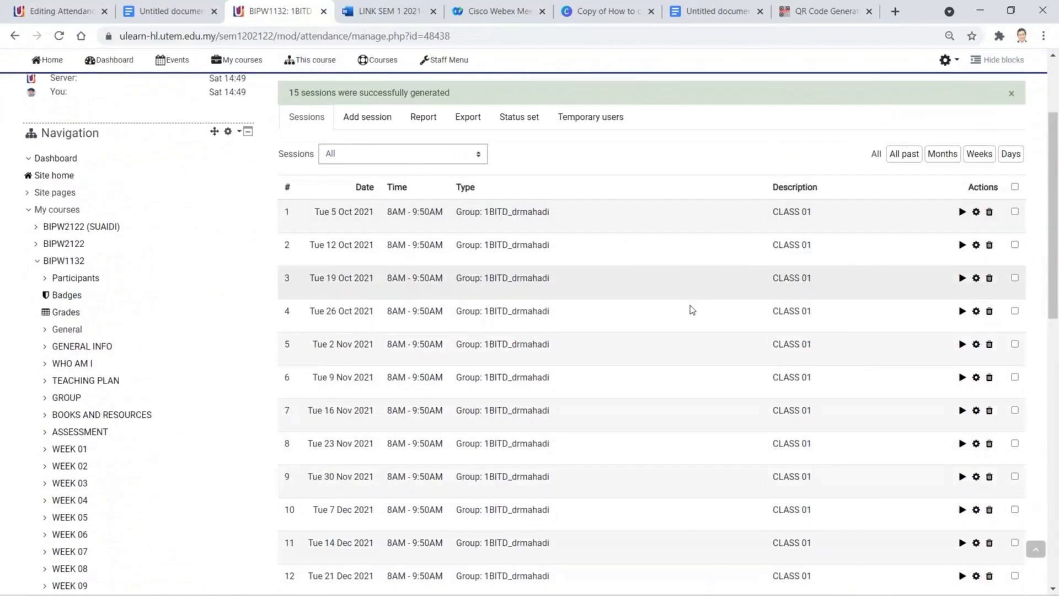
scroll(690, 307, "down", 10)
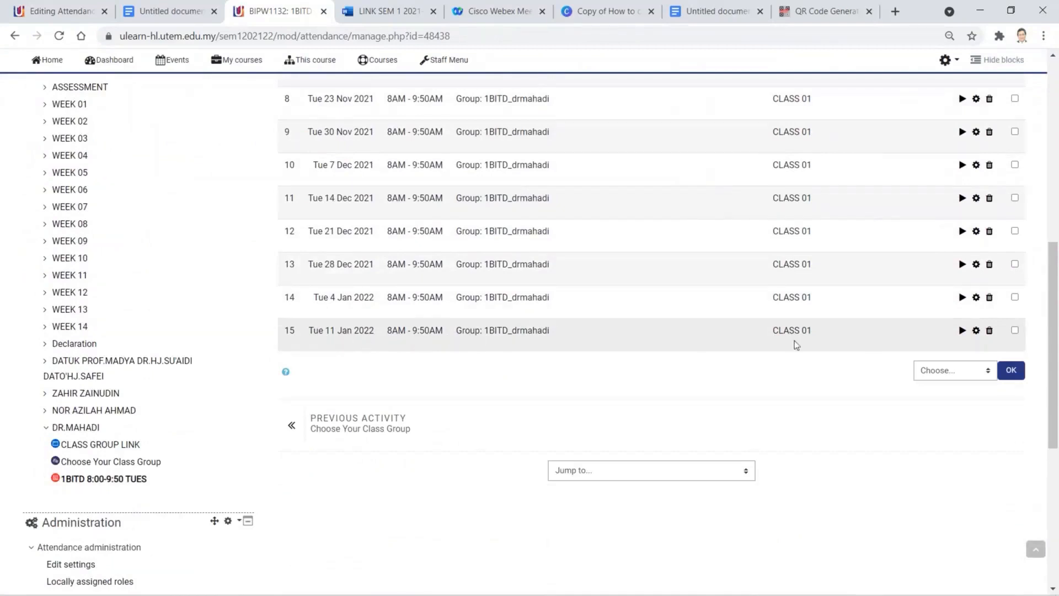
scroll(919, 336, "up", 10)
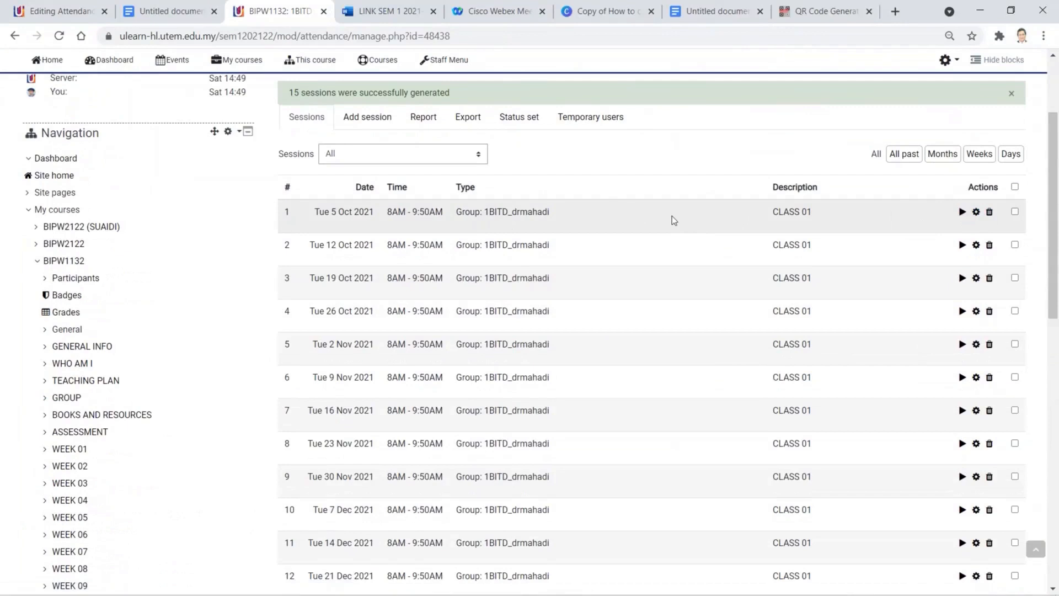
scroll(597, 193, "up", 3)
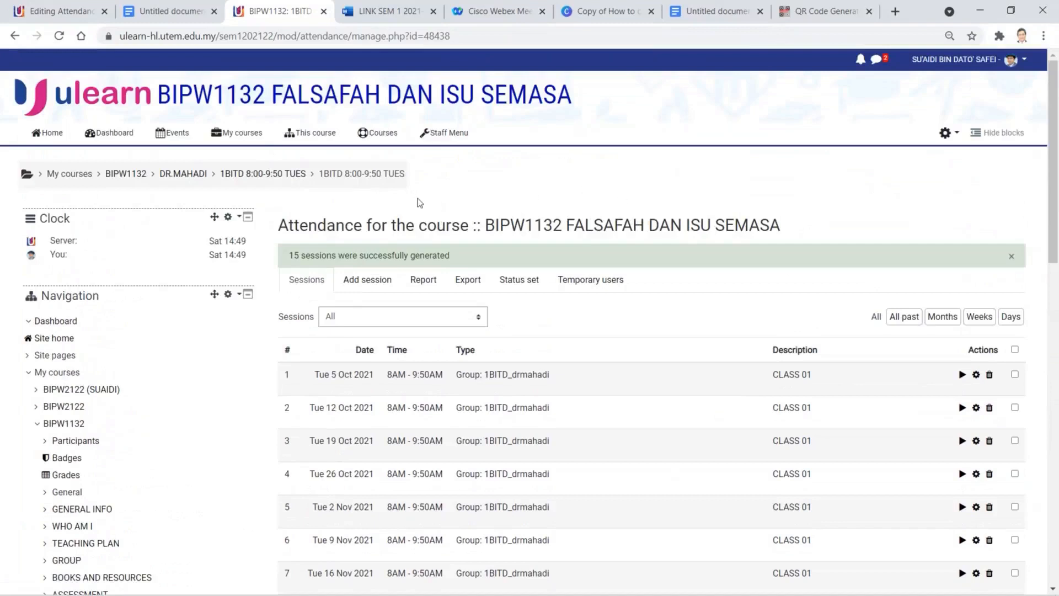
left_click(197, 175)
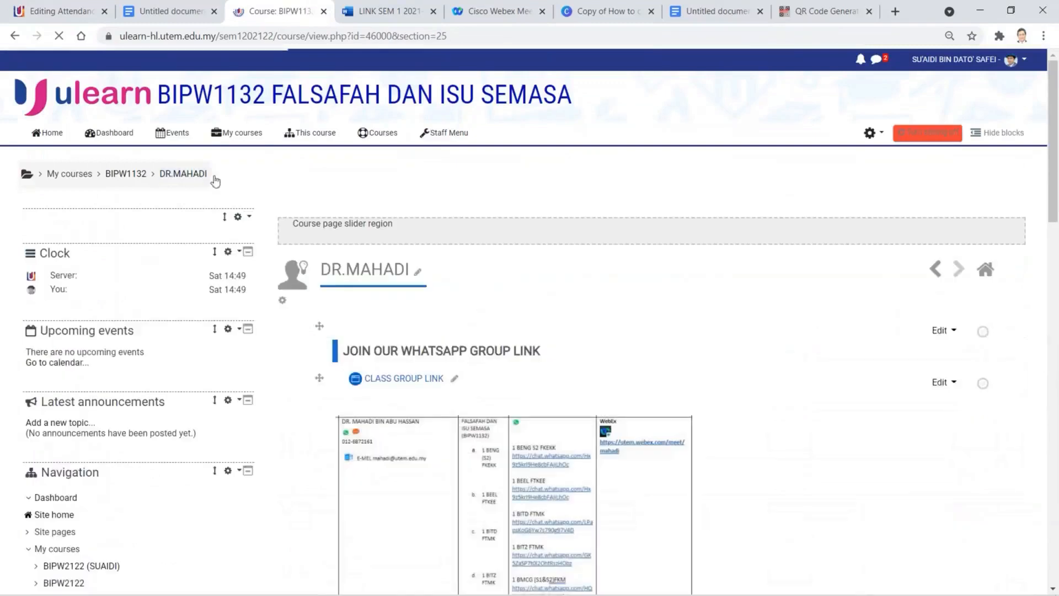
- Check that 1BITD 8:00-9:50 TUES is restricted to 1BITD_drmahadi members
scroll(667, 267, "down", 3)
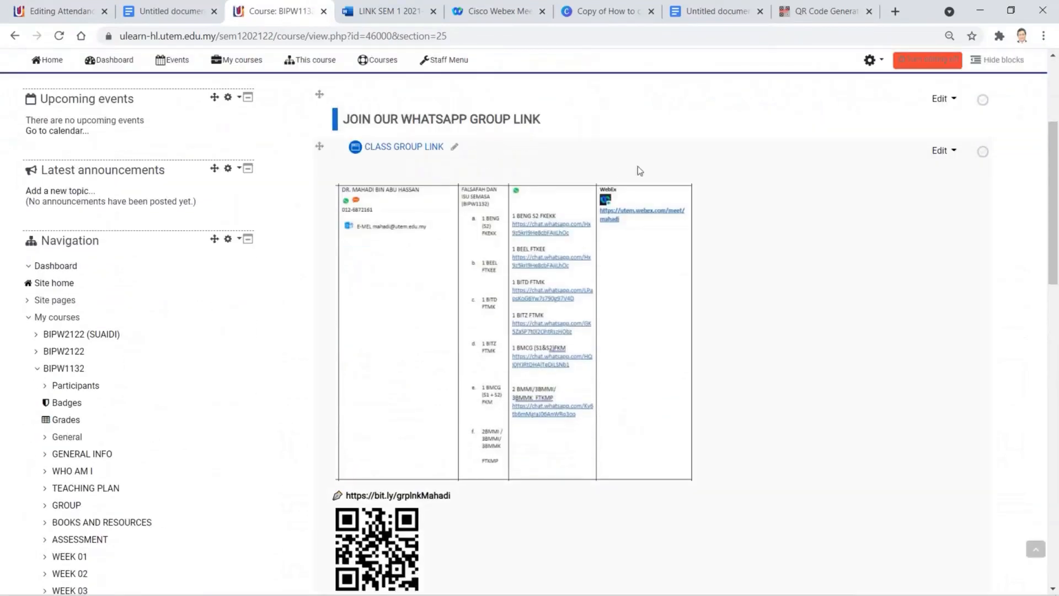
scroll(730, 219, "down", 6)
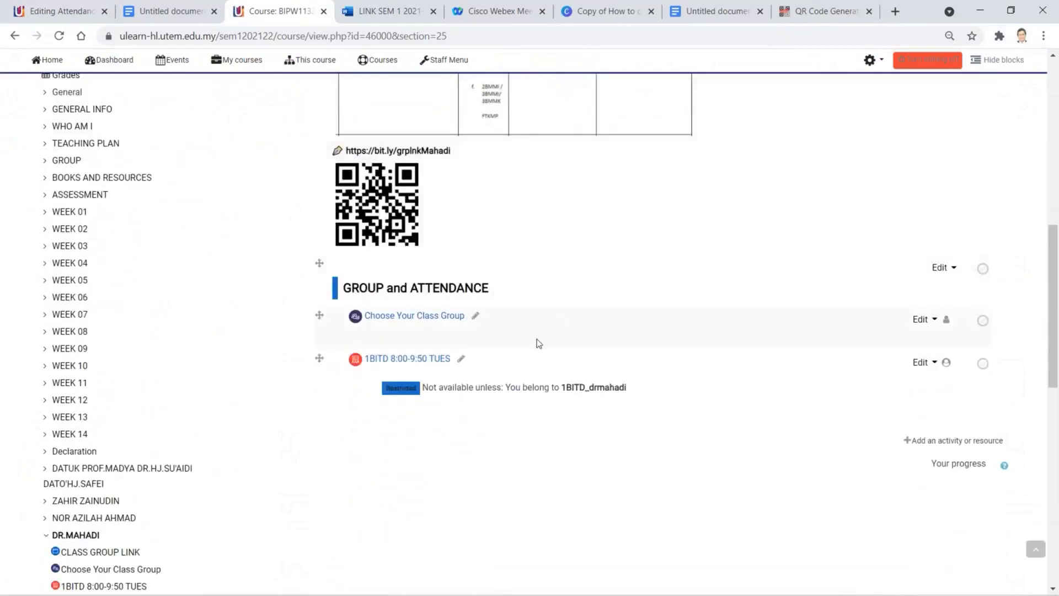
scroll(469, 324, "down", 1)
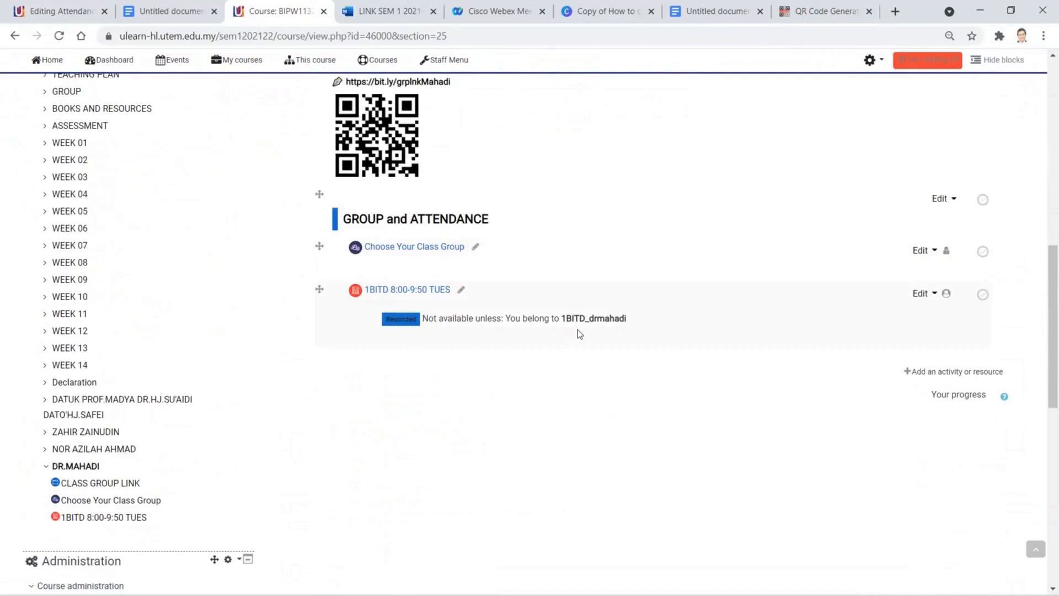
scroll(578, 329, "up", 9)
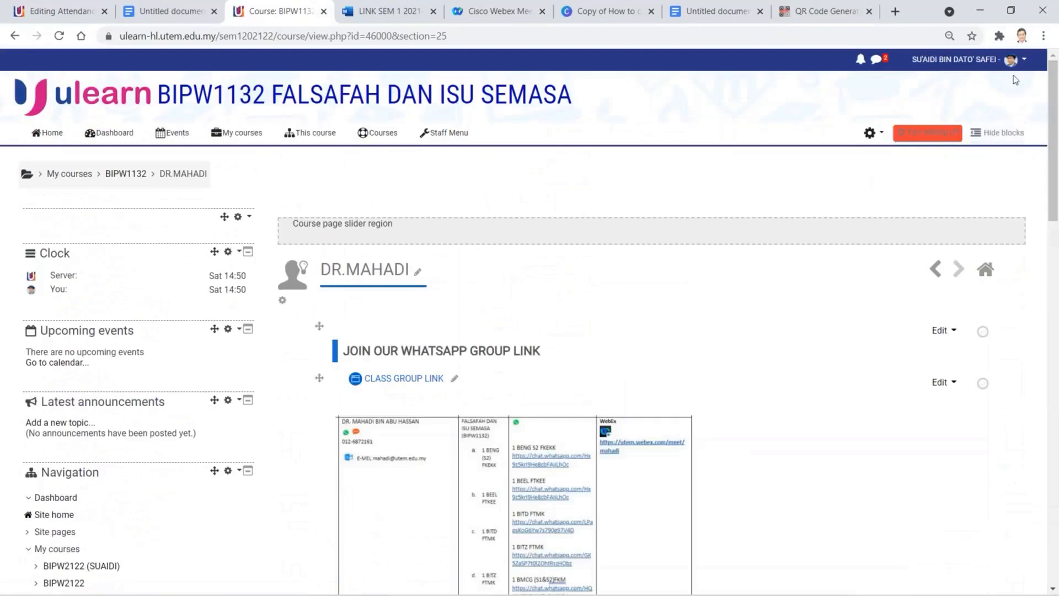
left_click(1024, 59)
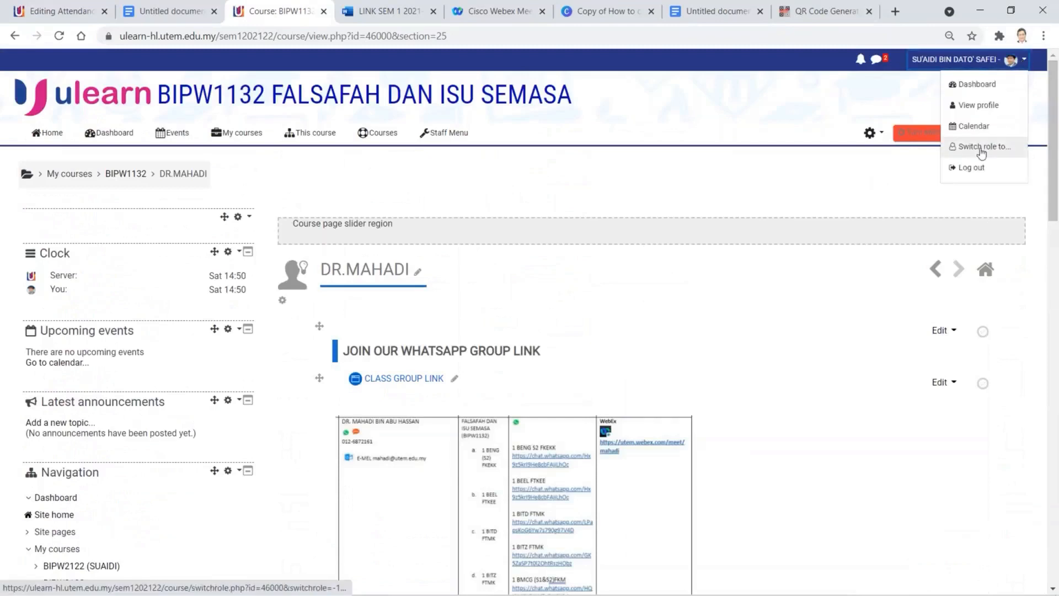
- Switch role to Student and open Choose Your Class Group in the lecturer section
left_click(982, 146)
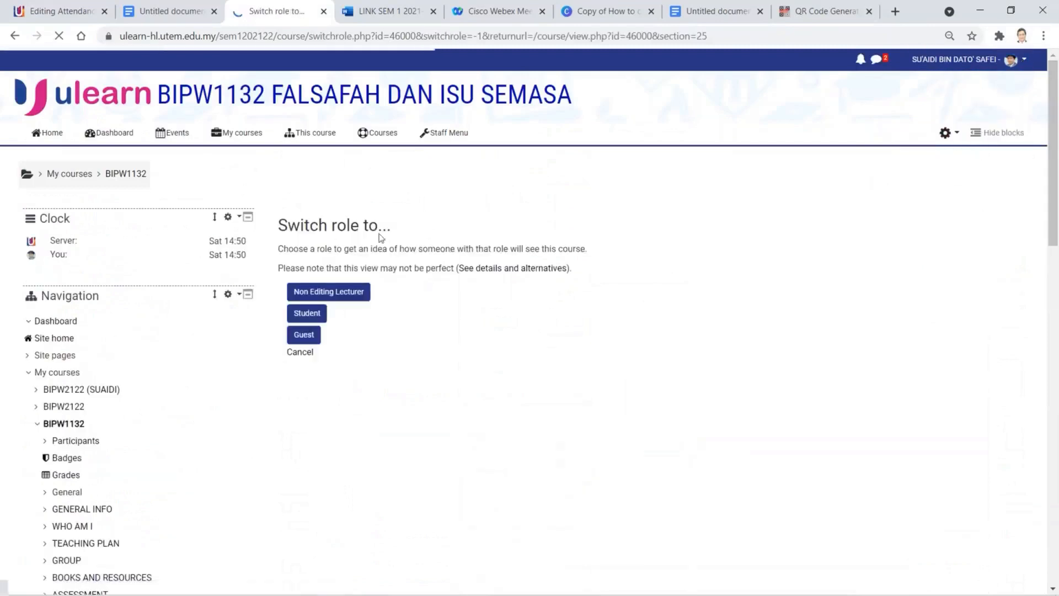
left_click(310, 318)
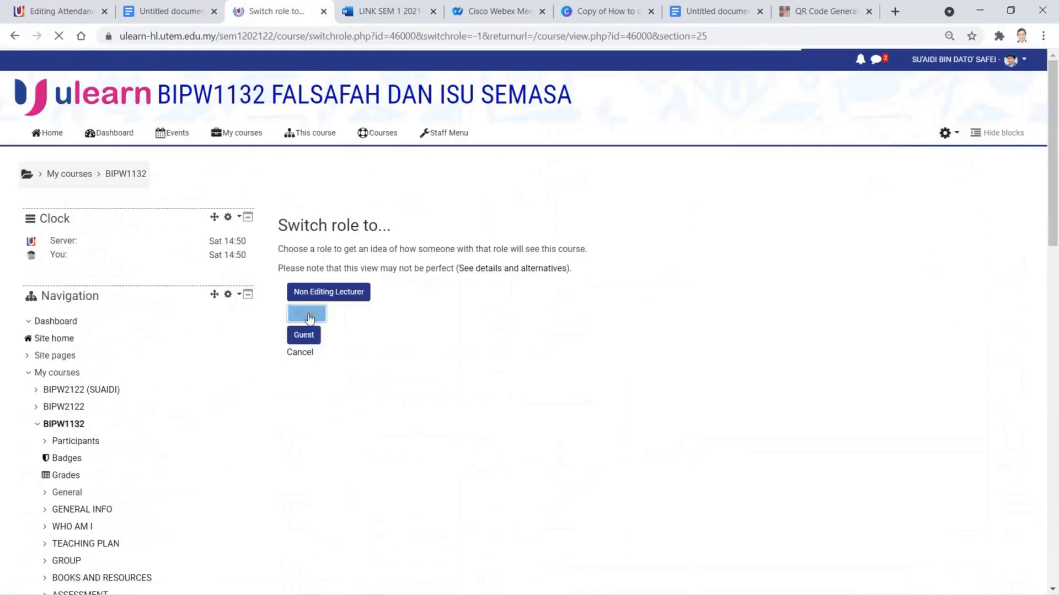
scroll(439, 324, "down", 10)
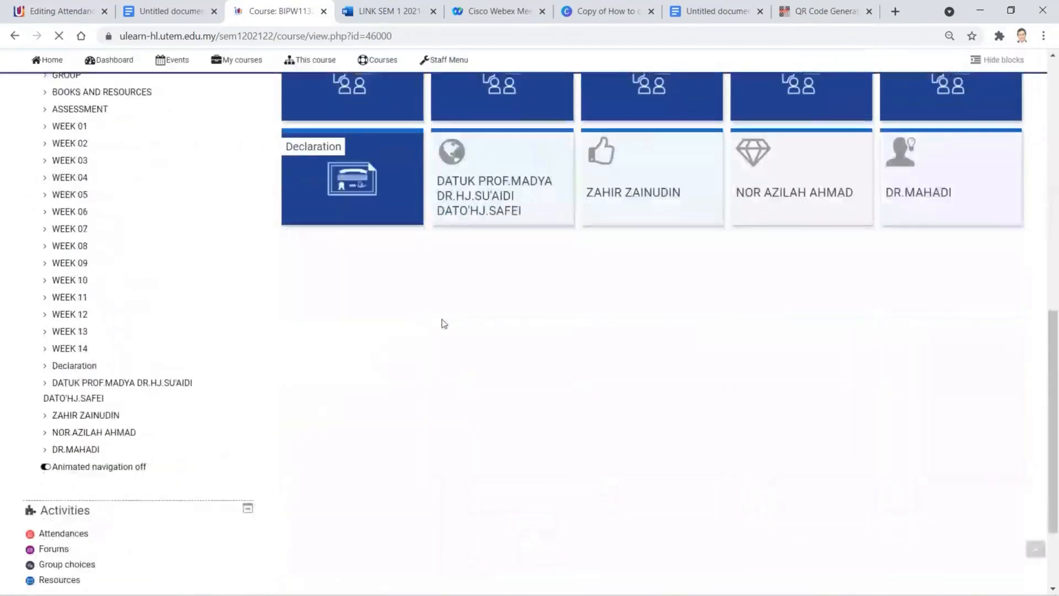
scroll(444, 324, "down", 1)
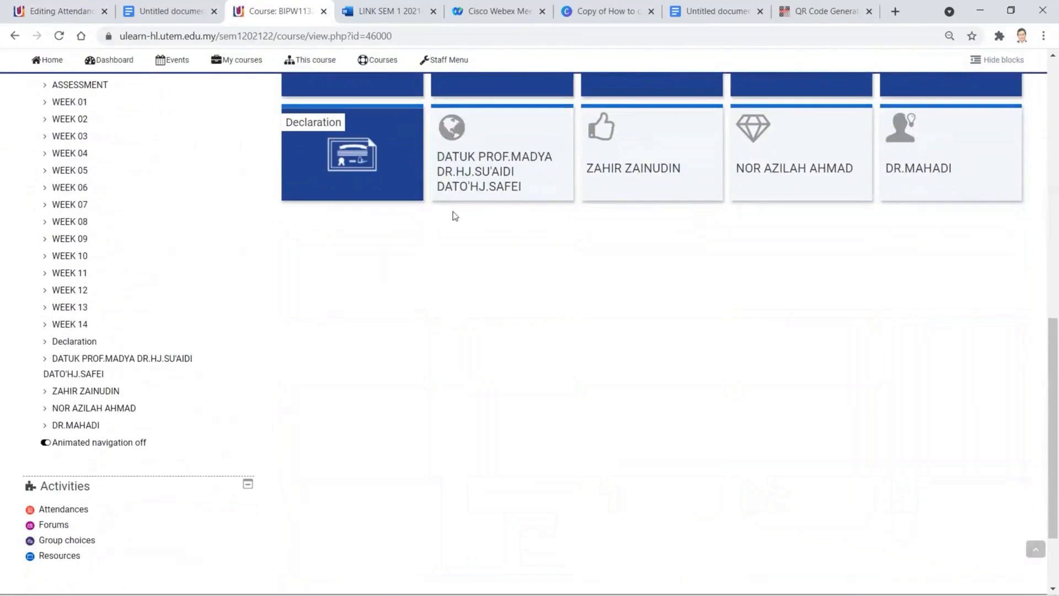
left_click(930, 160)
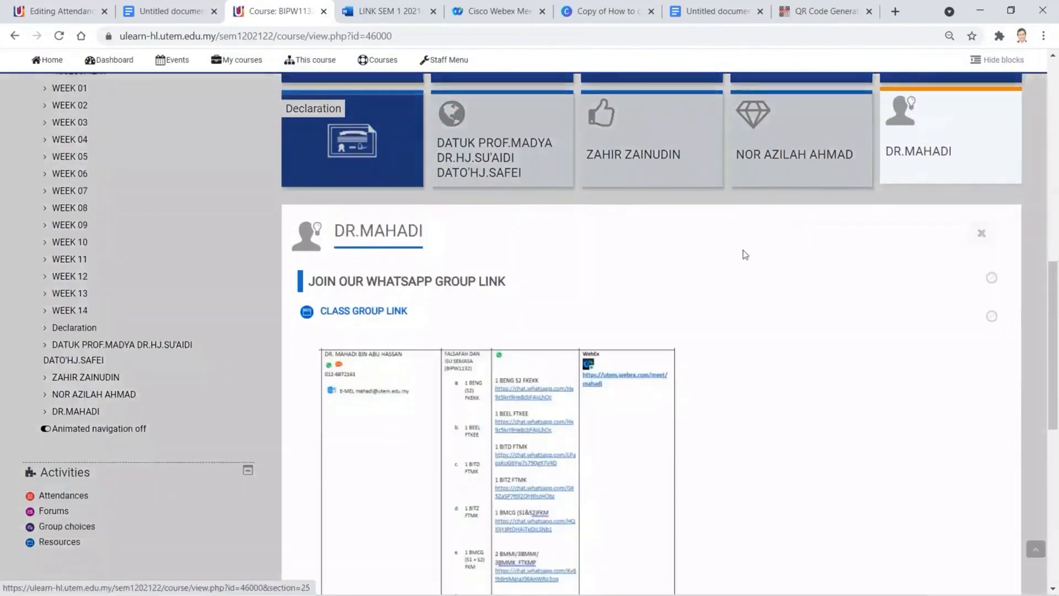
scroll(693, 279, "down", 5)
scroll(670, 292, "down", 4)
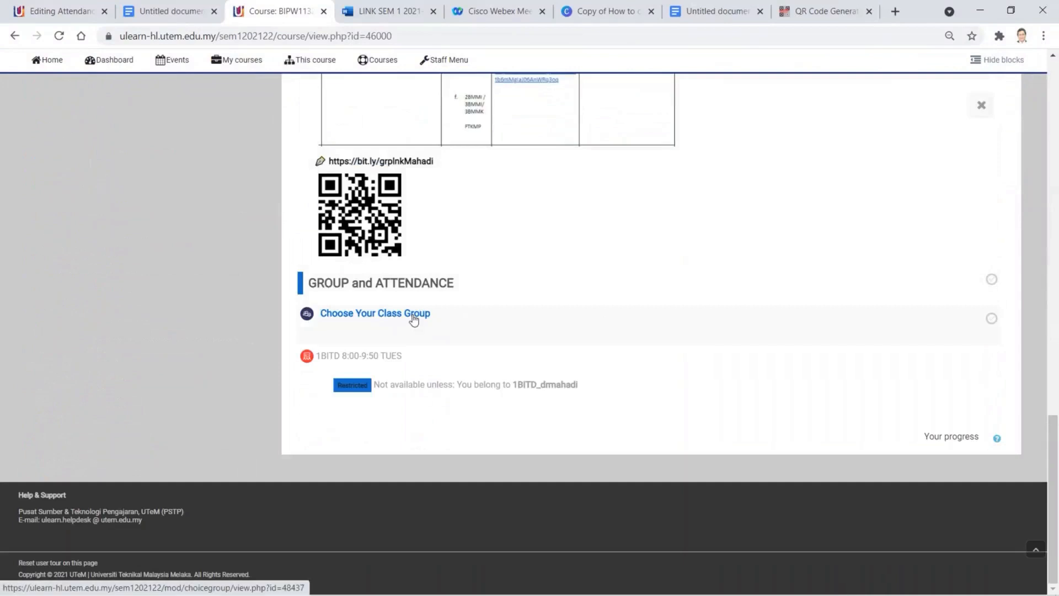
left_click(413, 319)
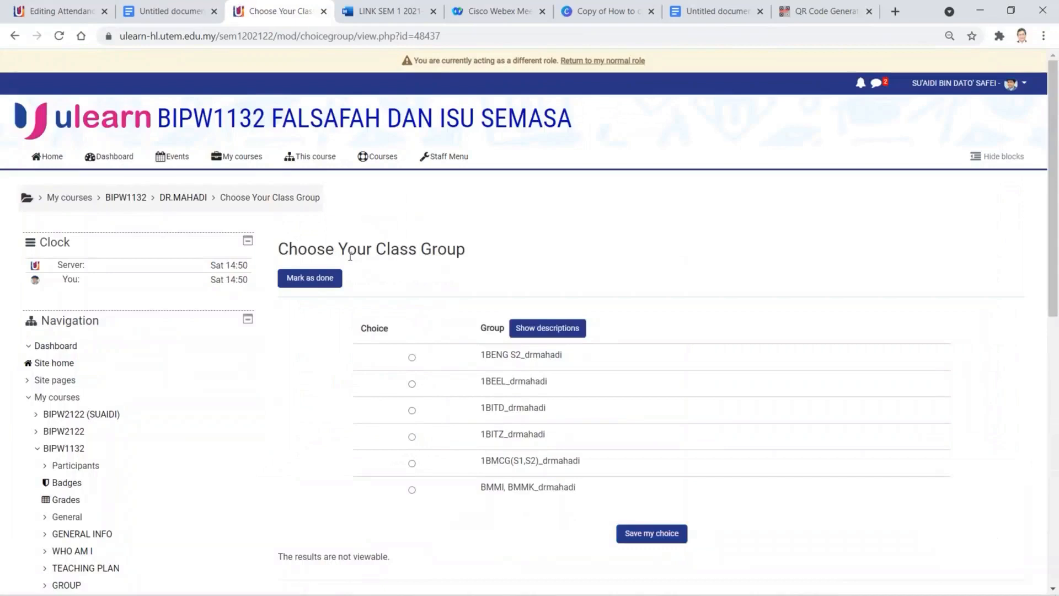
- Return to the DR.MAHADI section, recheck the attendance restriction, and revisit the group choice
left_click(176, 195)
scroll(298, 314, "down", 5)
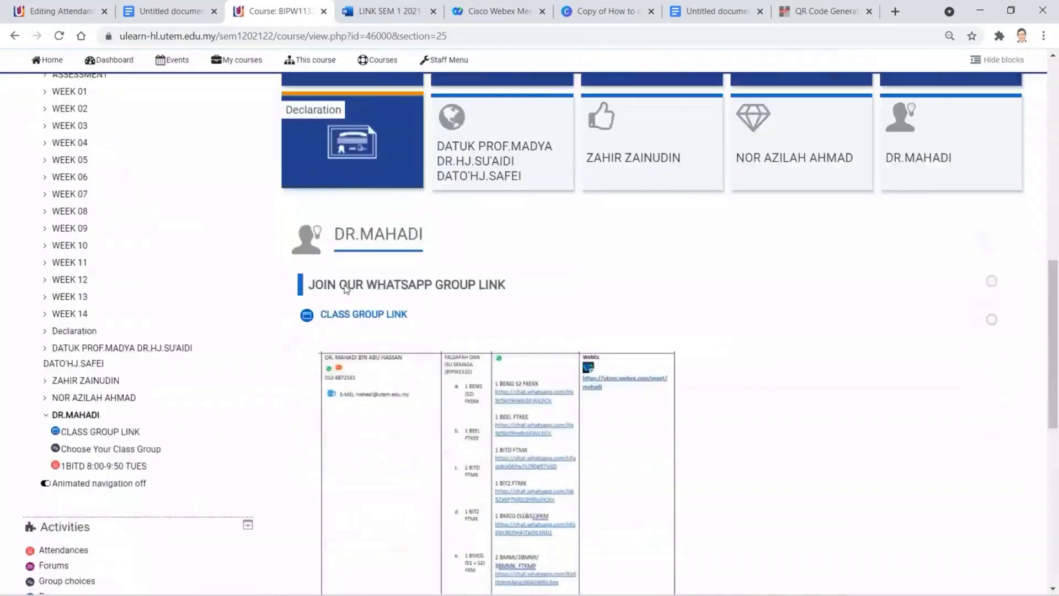
scroll(346, 289, "down", 8)
scroll(346, 289, "up", 2)
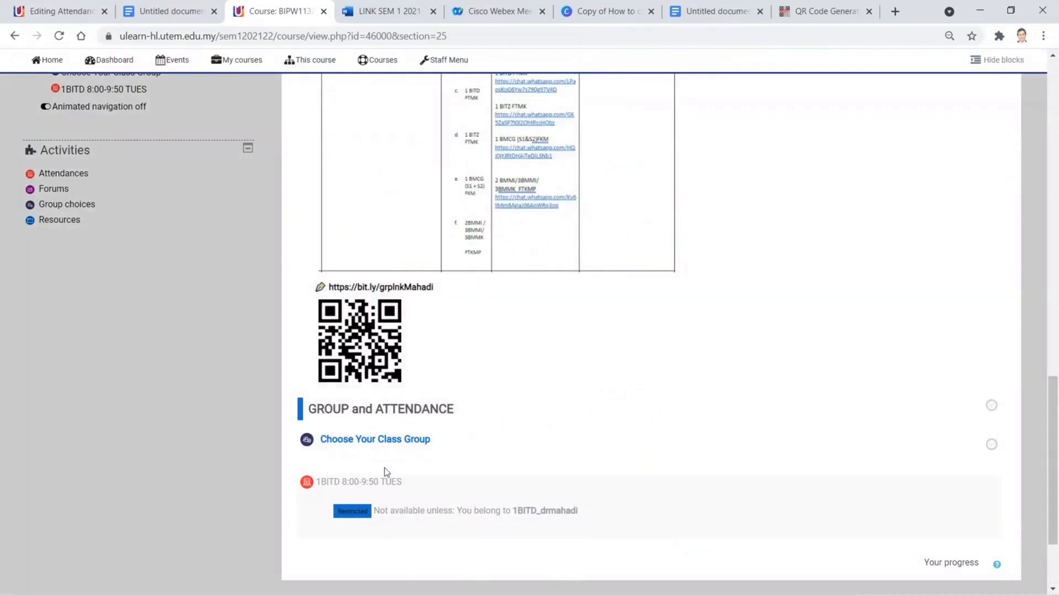
left_click(381, 439)
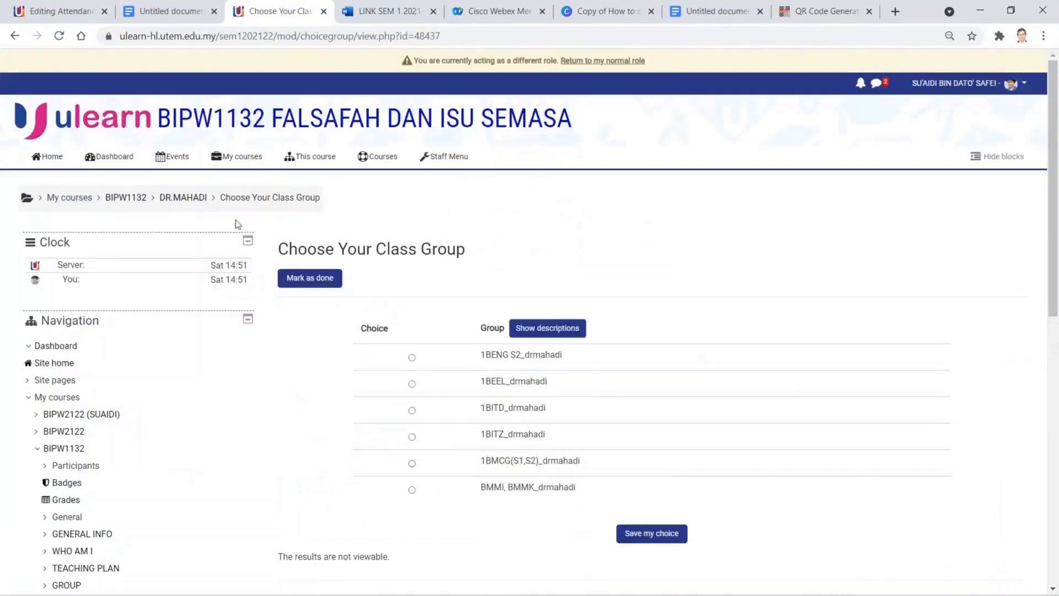
left_click(168, 199)
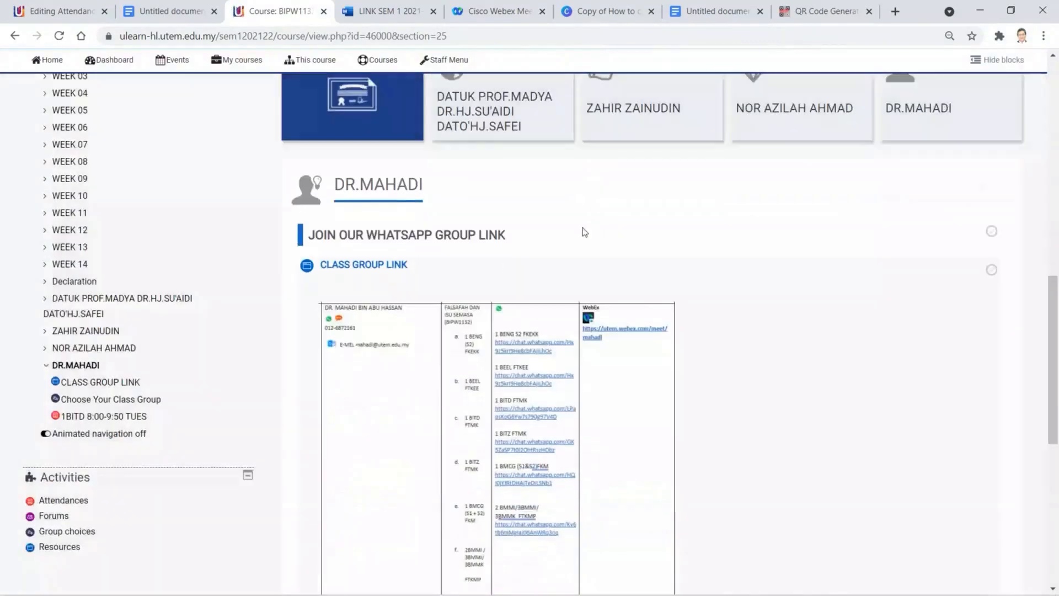
scroll(937, 152, "up", 2)
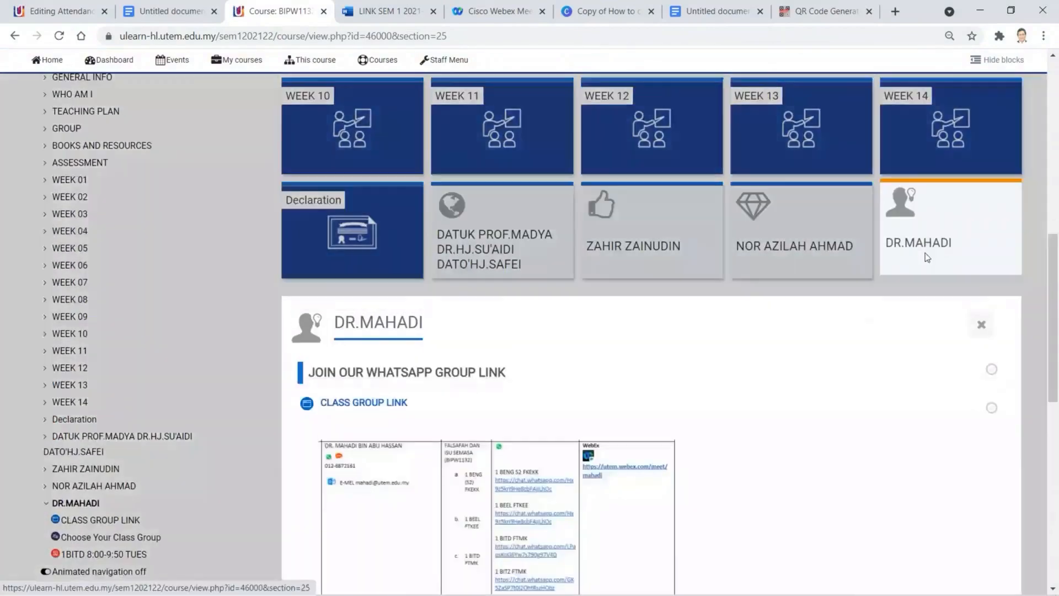
scroll(924, 254, "down", 2)
left_click(934, 118)
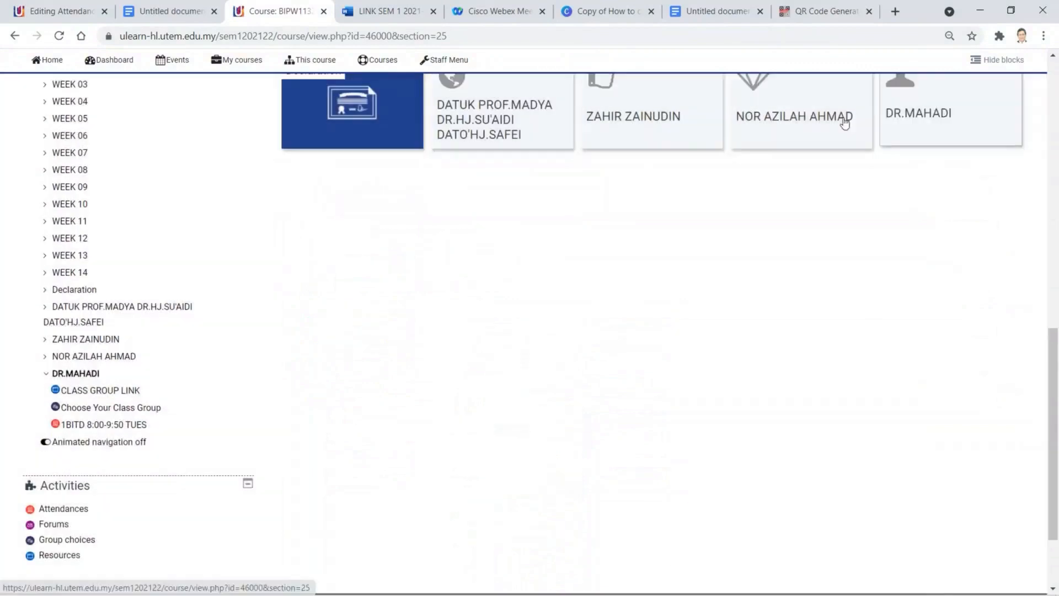
scroll(695, 154, "up", 1)
scroll(675, 192, "up", 2)
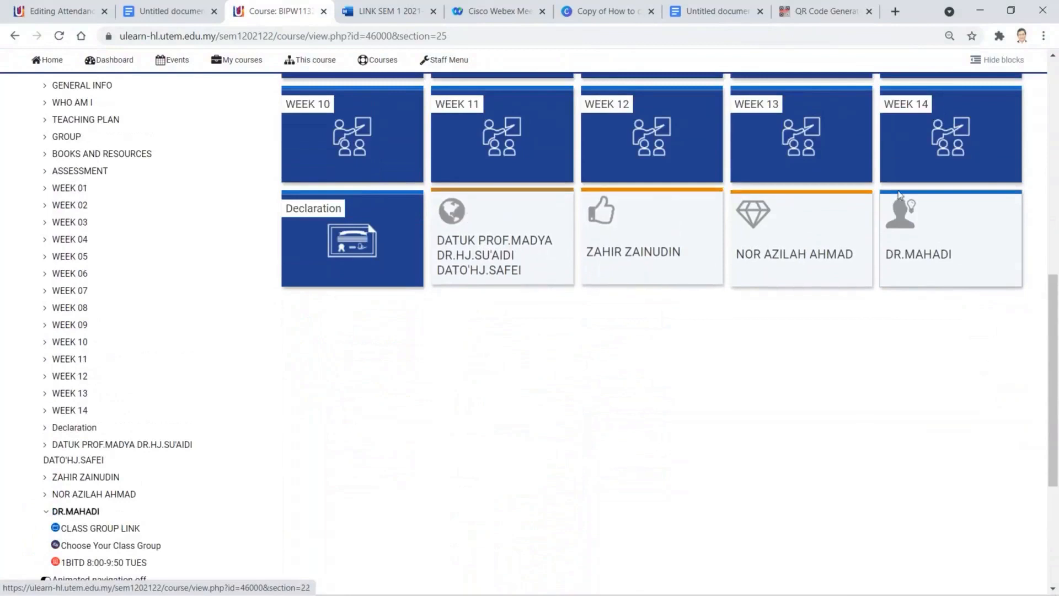
scroll(513, 267, "up", 5)
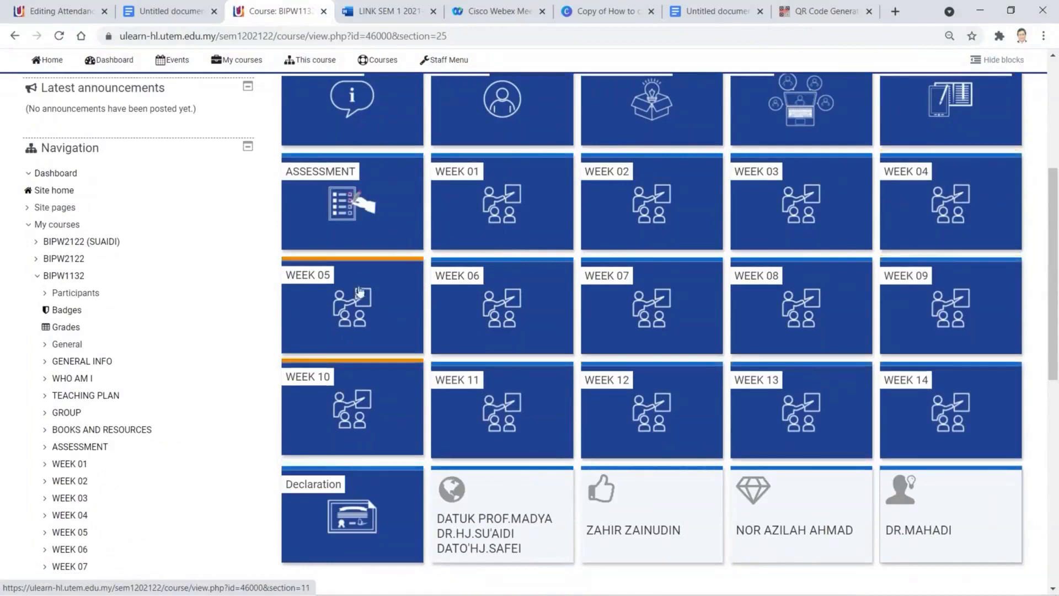
scroll(457, 223, "up", 2)
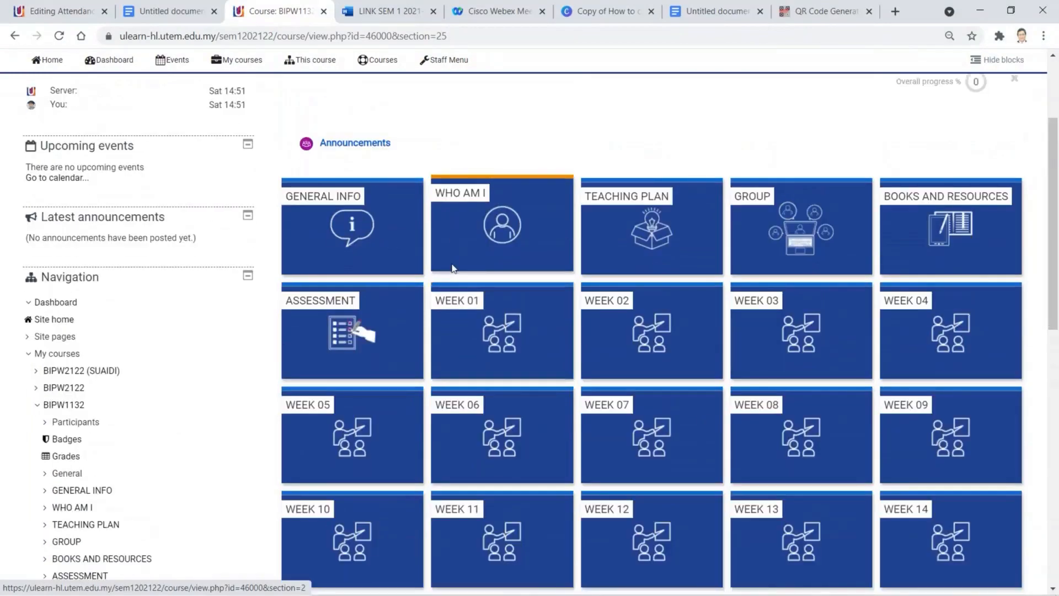
scroll(451, 270, "down", 5)
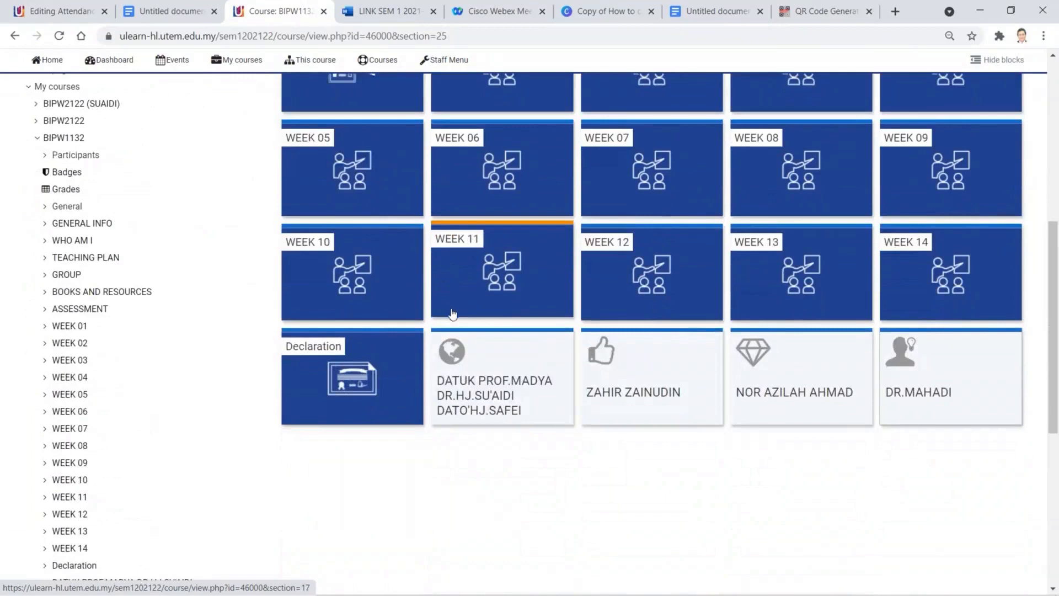
left_click(470, 360)
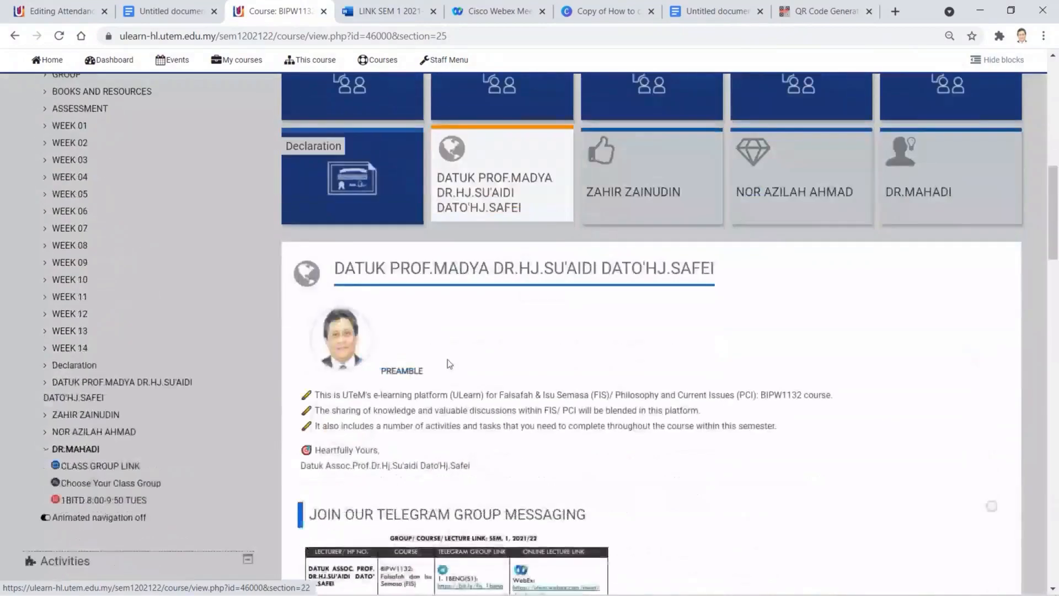
scroll(443, 362, "down", 10)
scroll(435, 358, "down", 15)
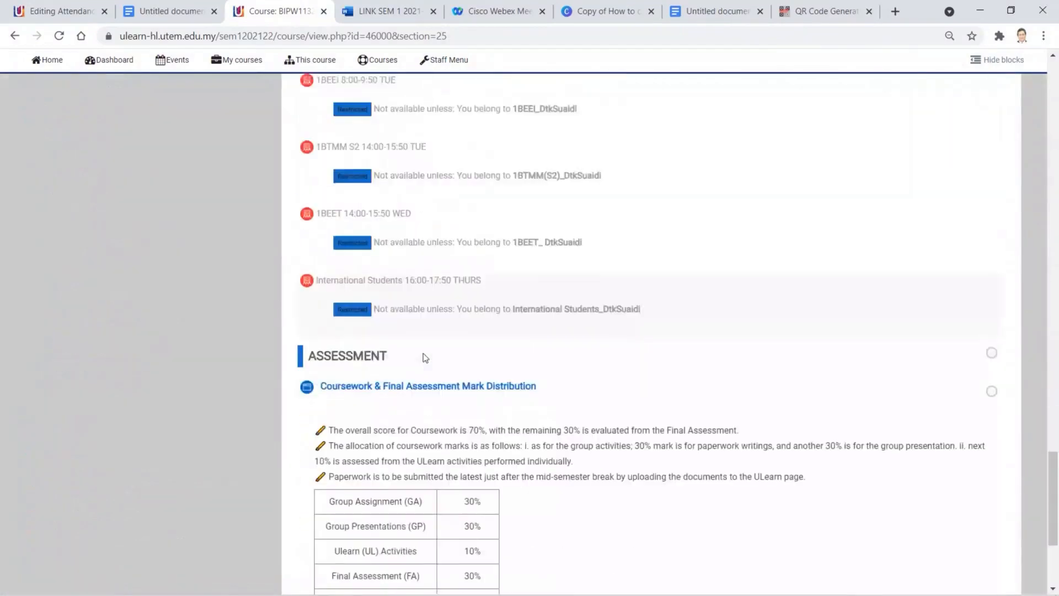
scroll(424, 356, "up", 15)
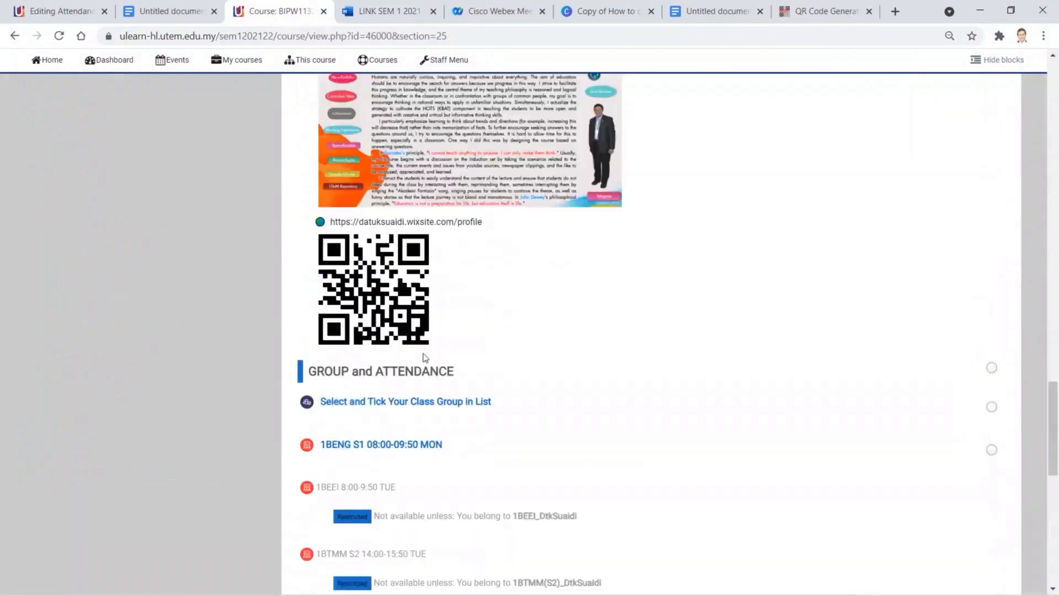
scroll(424, 359, "up", 10)
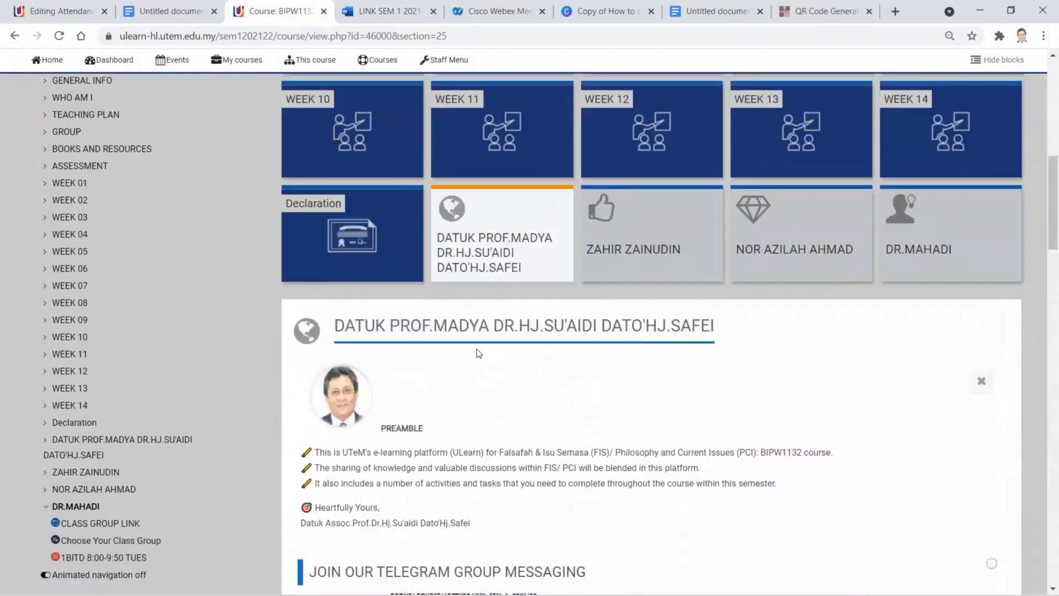
left_click(655, 237)
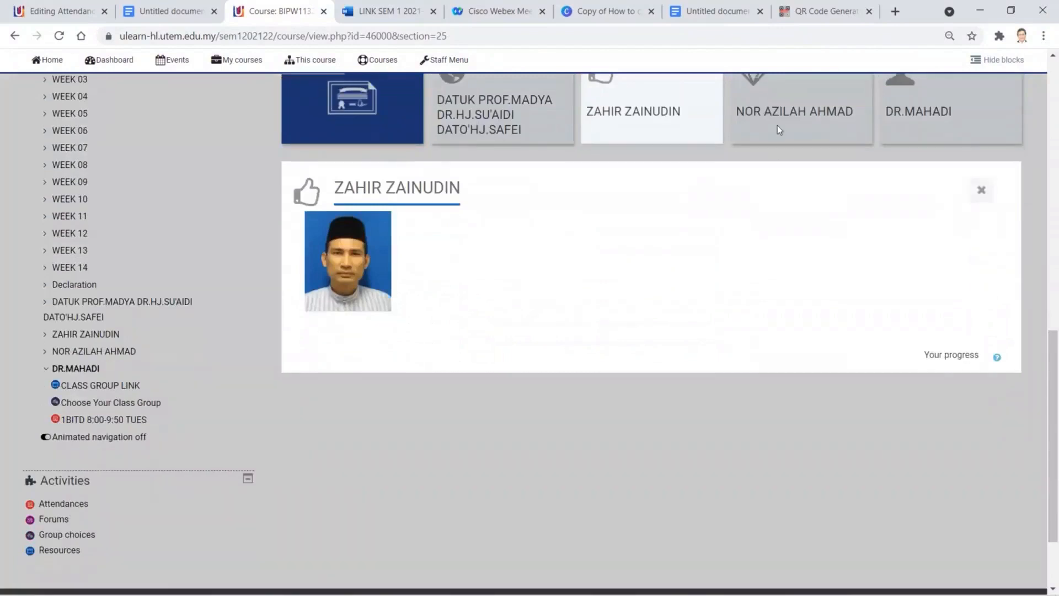
left_click(780, 124)
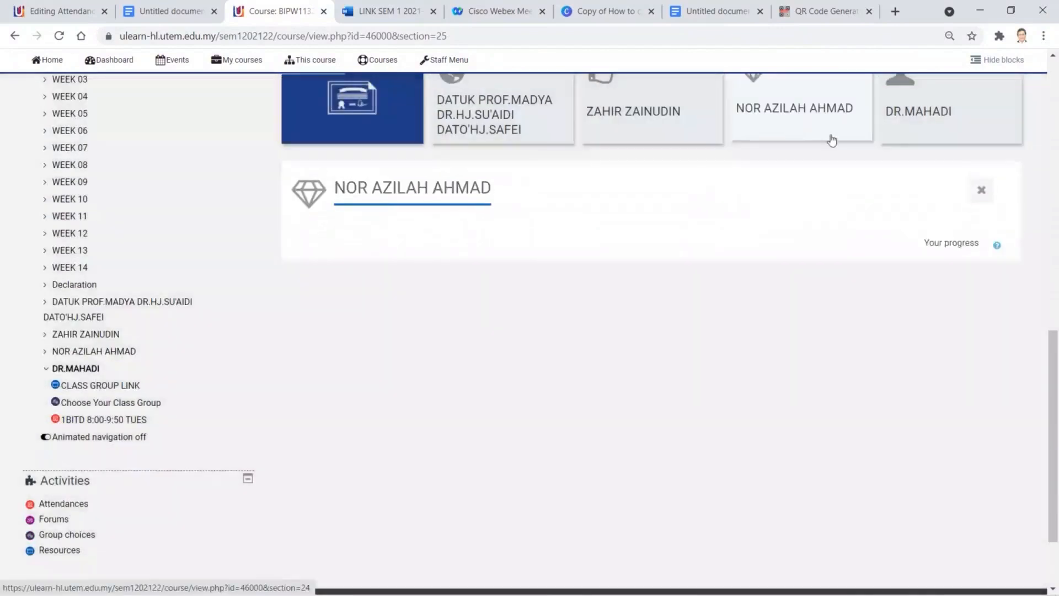
left_click(929, 109)
scroll(751, 348, "down", 5)
scroll(750, 348, "up", 12)
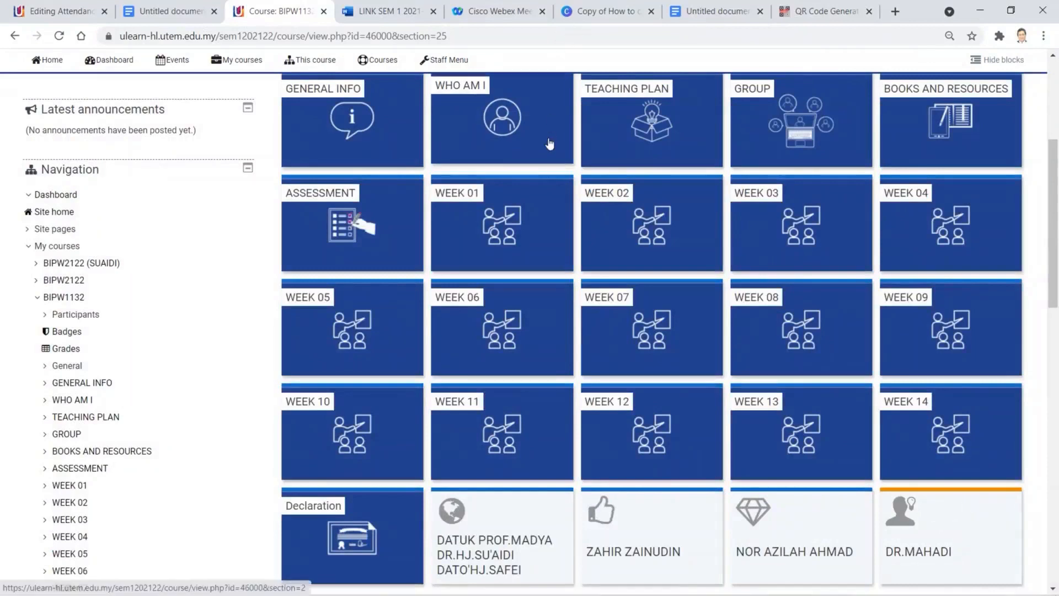
left_click(574, 21)
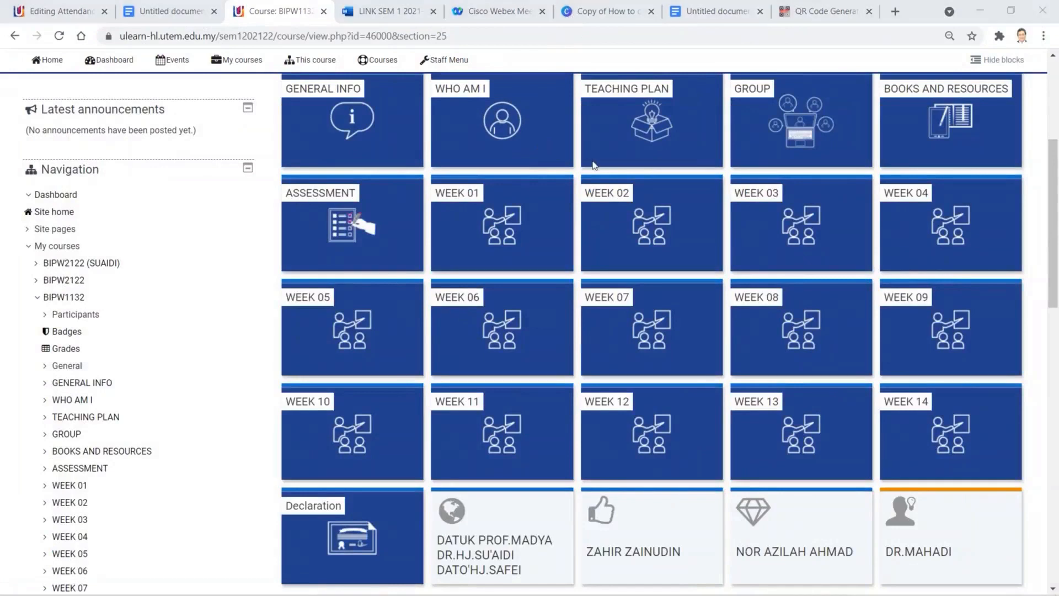